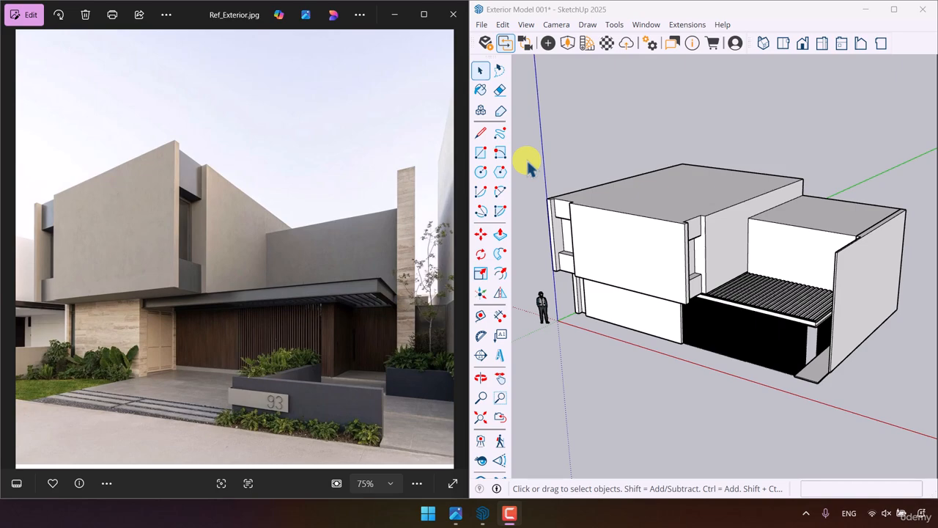
- Delete the entire existing house model, keeping the scale figure
{"action": "scroll", "coordinate": [136, 225], "scroll_direction": "up", "scroll_amount": 3}
{"action": "scroll", "coordinate": [136, 226], "scroll_direction": "down", "scroll_amount": 2}
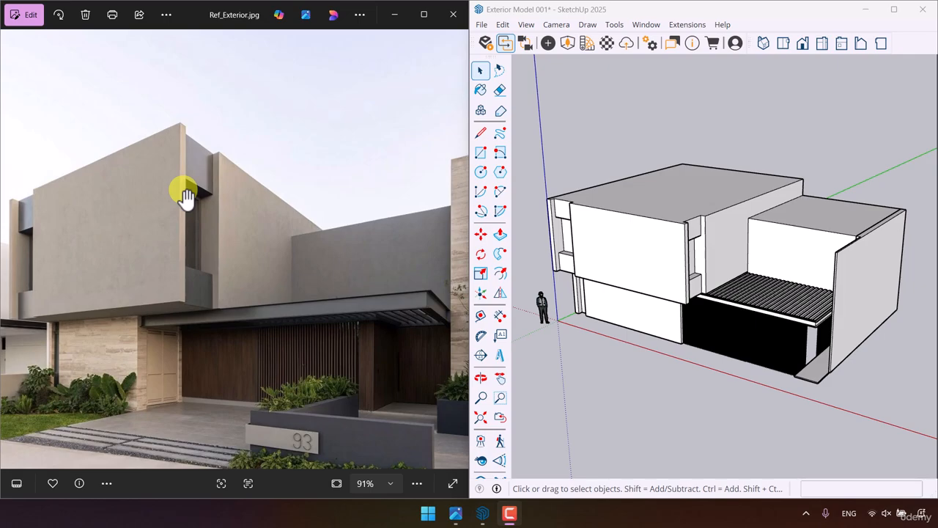
{"action": "scroll", "coordinate": [821, 313], "scroll_direction": "up", "scroll_amount": 5}
{"action": "mouse_move", "coordinate": [706, 331]}
{"action": "middle_mouse_down"}
{"action": "mouse_move", "coordinate": [750, 166]}
{"action": "mouse_move", "coordinate": [643, 289]}
{"action": "middle_mouse_up"}
{"action": "scroll", "coordinate": [711, 287], "scroll_direction": "down", "scroll_amount": 6}
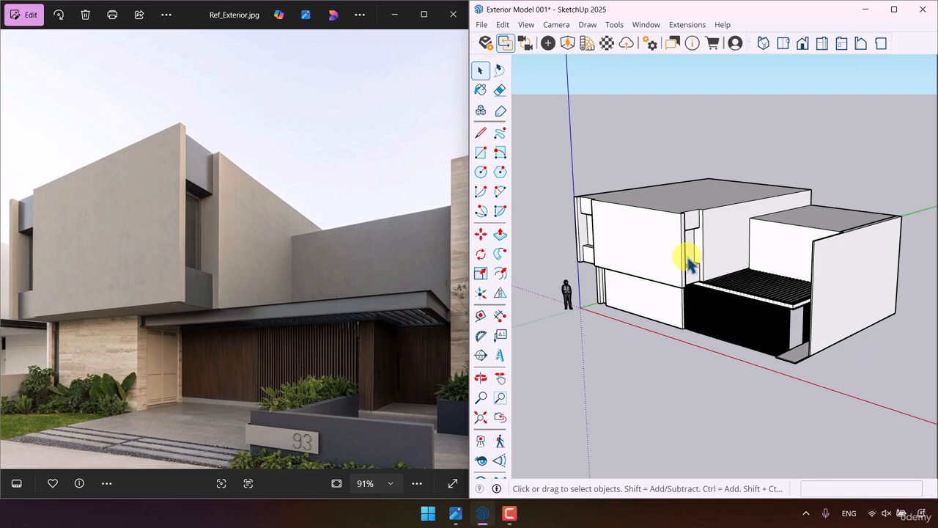
{"action": "scroll", "coordinate": [689, 263], "scroll_direction": "down", "scroll_amount": 4}
{"action": "mouse_move", "coordinate": [867, 143]}
{"action": "left_mouse_down"}
{"action": "mouse_move", "coordinate": [728, 329]}
{"action": "mouse_move", "coordinate": [628, 379]}
{"action": "left_mouse_up"}
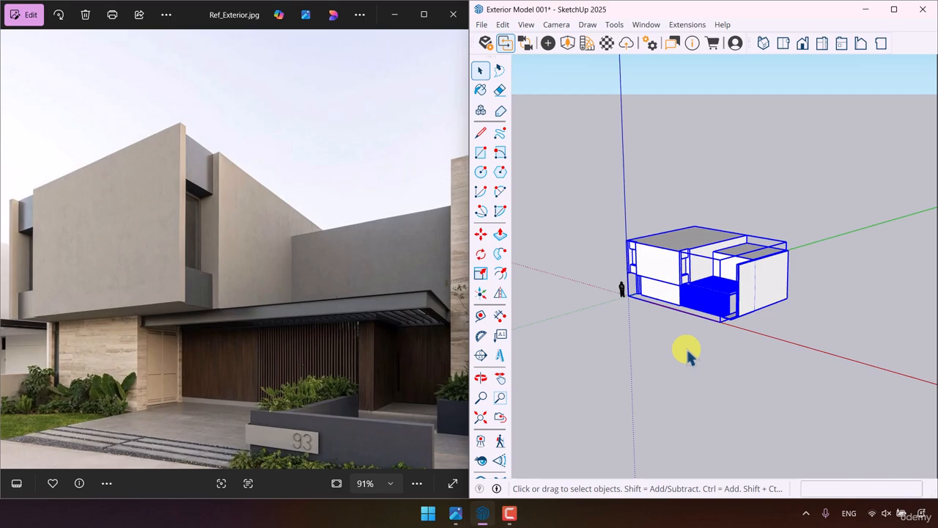
{"action": "key", "text": "Delete"}
- Draw a 9 by 12 m ground rectangle starting at the origin
{"action": "scroll", "coordinate": [622, 280], "scroll_direction": "up", "scroll_amount": 4}
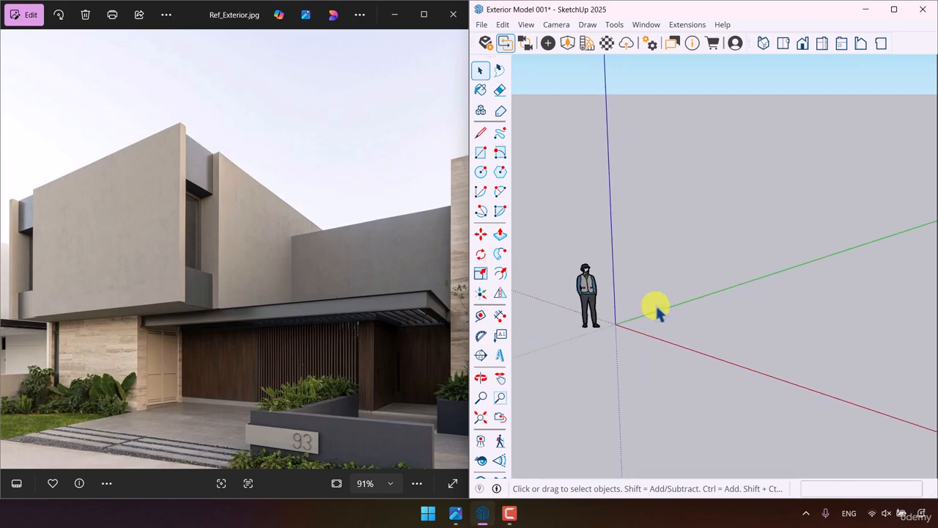
{"action": "left_click", "coordinate": [486, 158]}
{"action": "left_click", "coordinate": [615, 323]}
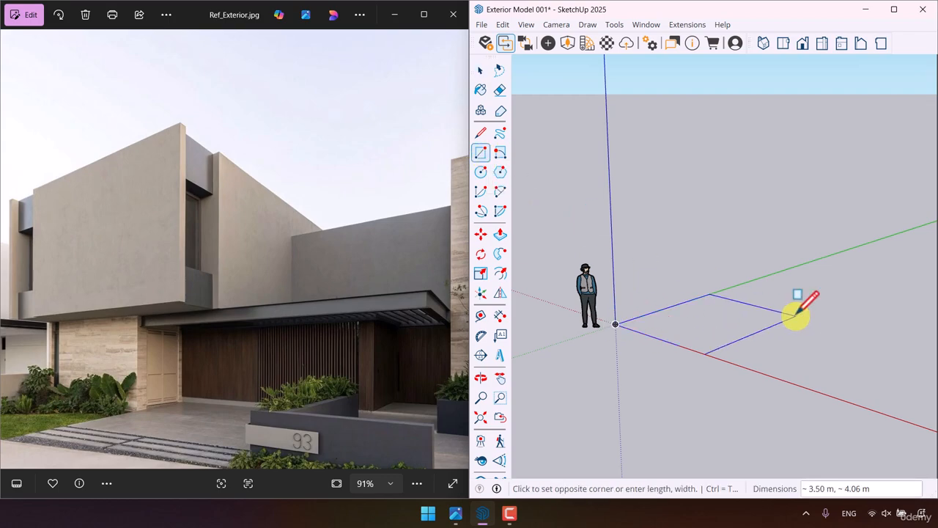
{"action": "type", "text": "9, 12"}
{"action": "key", "text": "Return"}
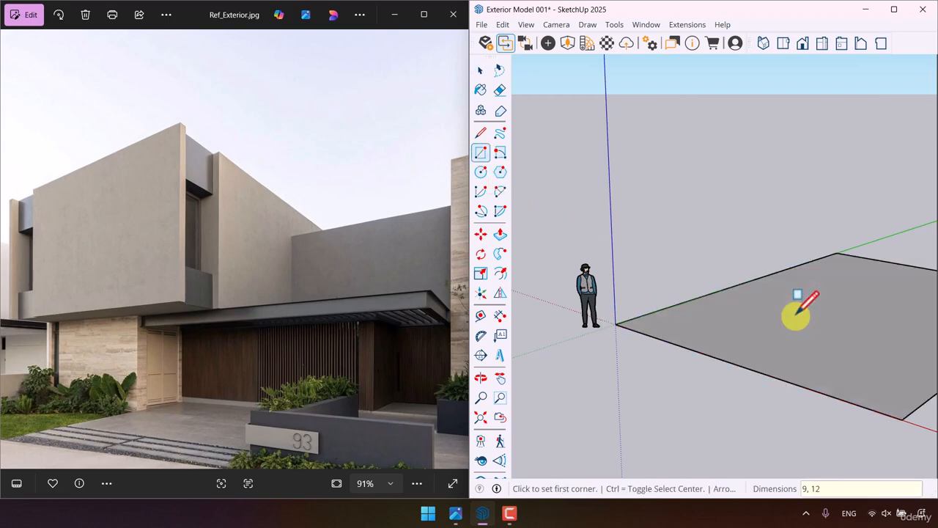
{"action": "scroll", "coordinate": [623, 342], "scroll_direction": "down", "scroll_amount": 3}
{"action": "key", "text": "space"}
- Extrude the ground rectangle upward 3 m to form the lower storey
{"action": "scroll", "coordinate": [759, 362], "scroll_direction": "up", "scroll_amount": 2}
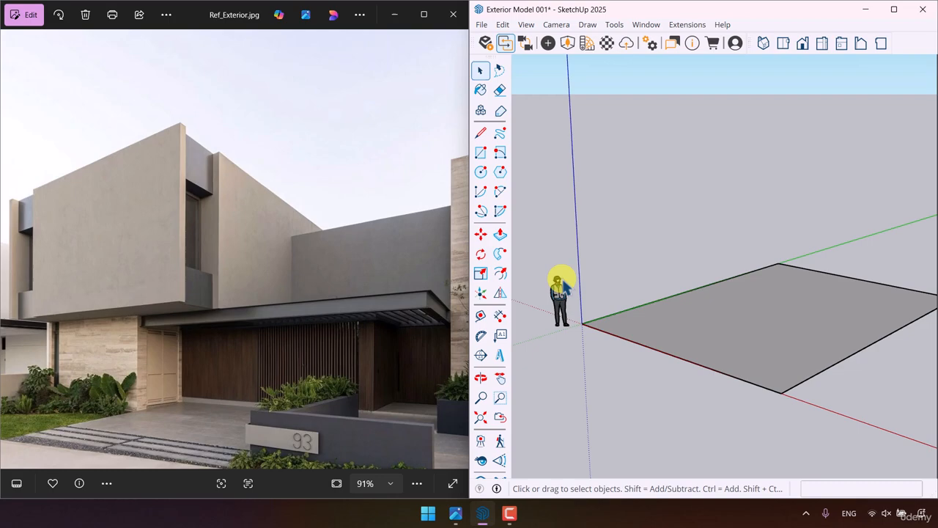
{"action": "left_click", "coordinate": [500, 234]}
{"action": "scroll", "coordinate": [652, 325], "scroll_direction": "down", "scroll_amount": 2}
{"action": "left_click", "coordinate": [652, 325]}
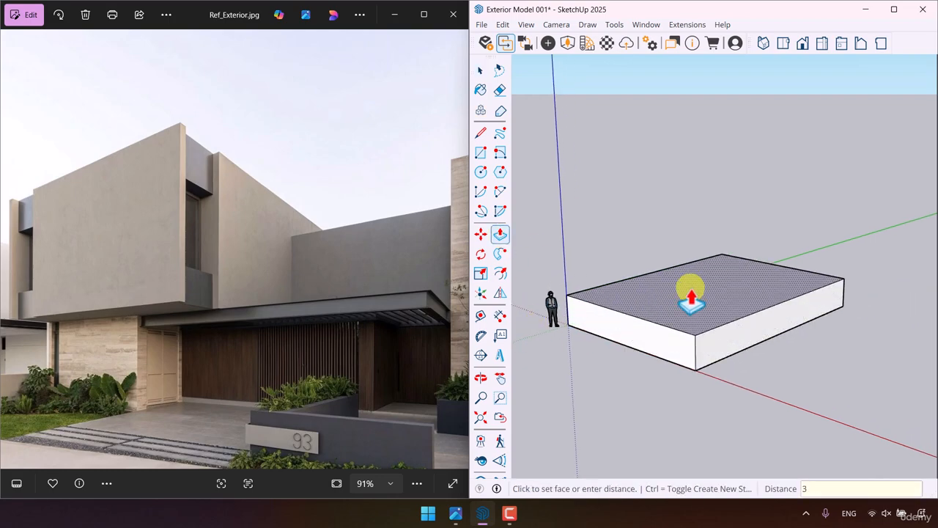
{"action": "type", "text": "3"}
{"action": "key", "text": "Return"}
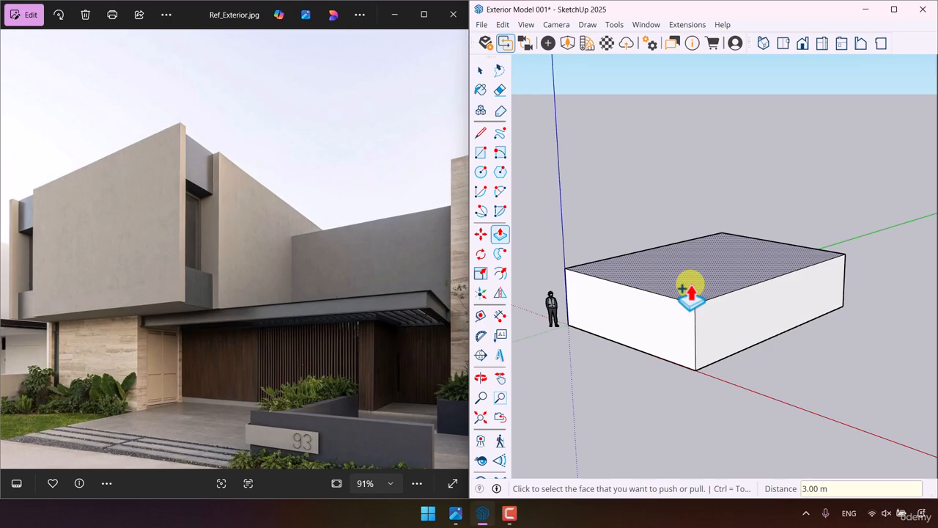
- Extrude the roof face 4 m as a separate stacked upper storey above the lower one
{"action": "left_click", "coordinate": [689, 291]}
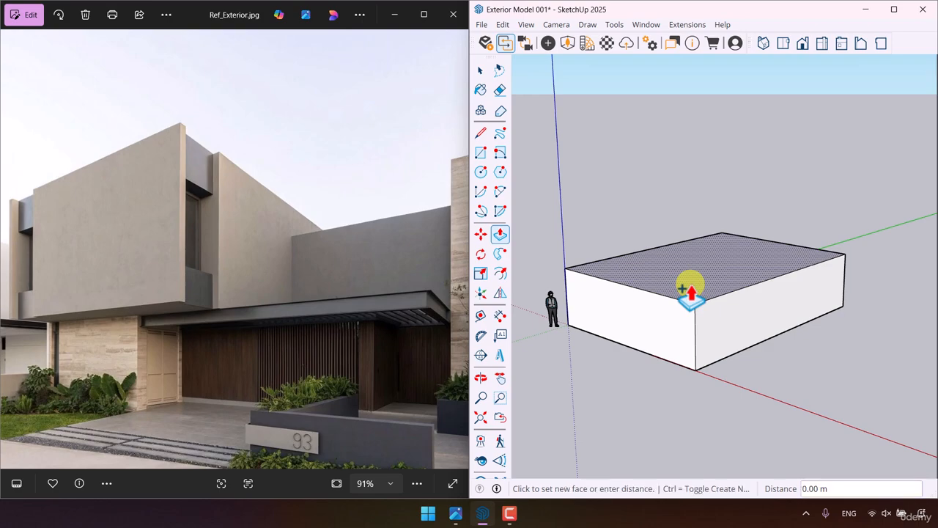
{"action": "type", "text": "4"}
{"action": "key", "text": "Return"}
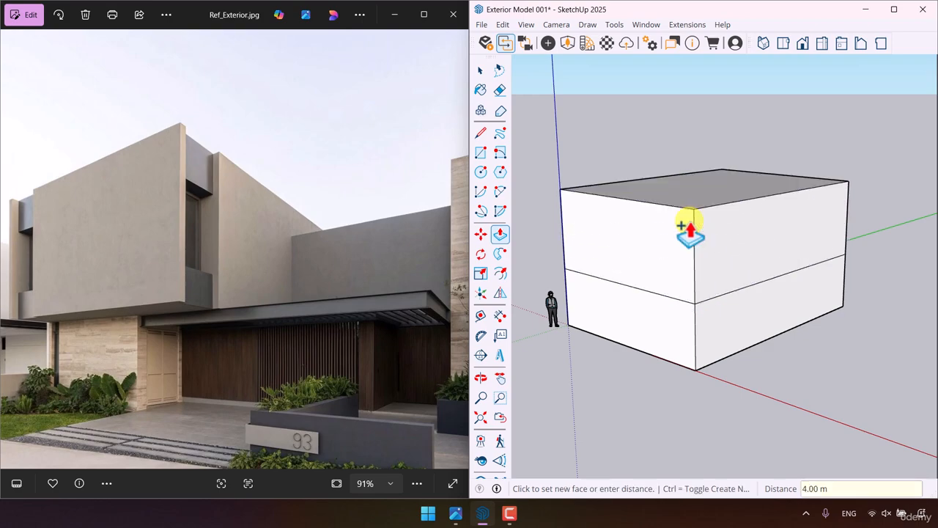
{"action": "key", "text": "space"}
- On the long side face, place a vertical guide 6 m from the front edge and a horizontal guide 3 m above the storey line
{"action": "scroll", "coordinate": [341, 269], "scroll_direction": "up", "scroll_amount": 2}
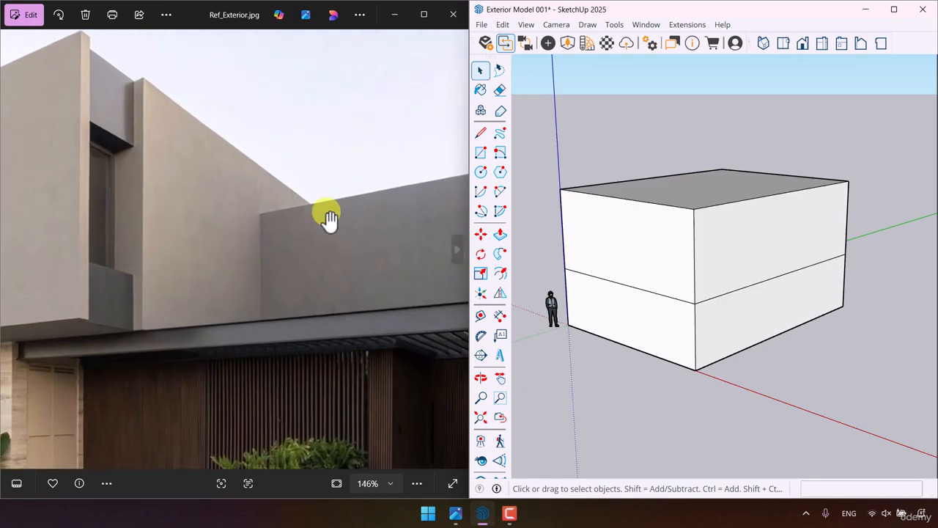
{"action": "scroll", "coordinate": [293, 257], "scroll_direction": "down", "scroll_amount": 2}
{"action": "middle_click_drag", "start_coordinate": [816, 271], "coordinate": [557, 286]}
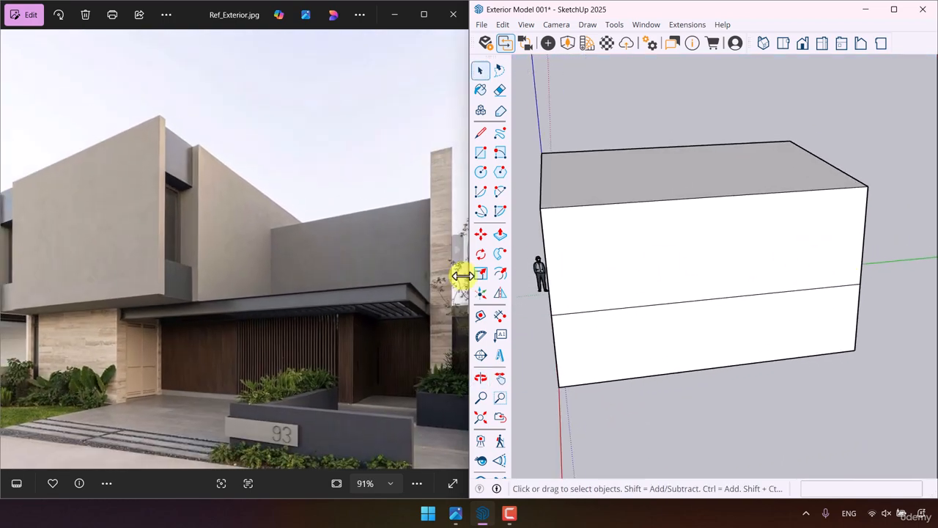
{"action": "left_click", "coordinate": [480, 315]}
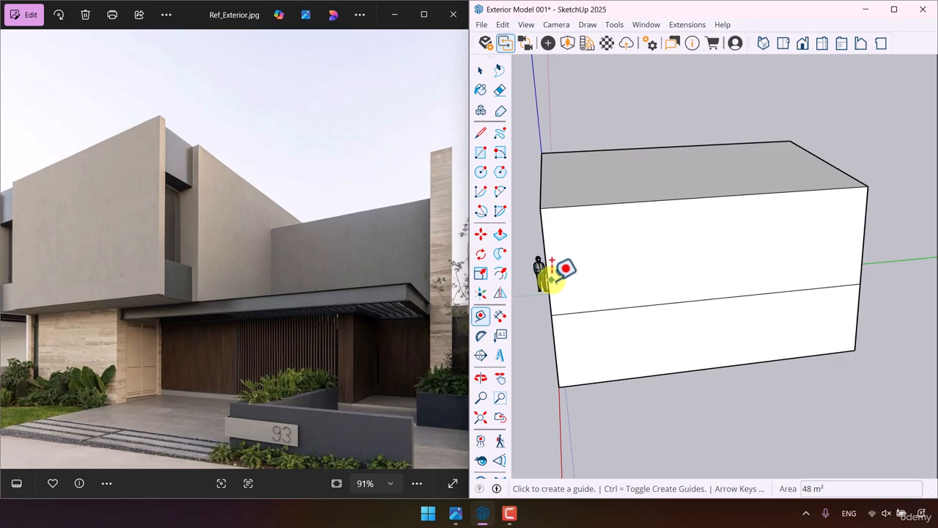
{"action": "left_click", "coordinate": [547, 281]}
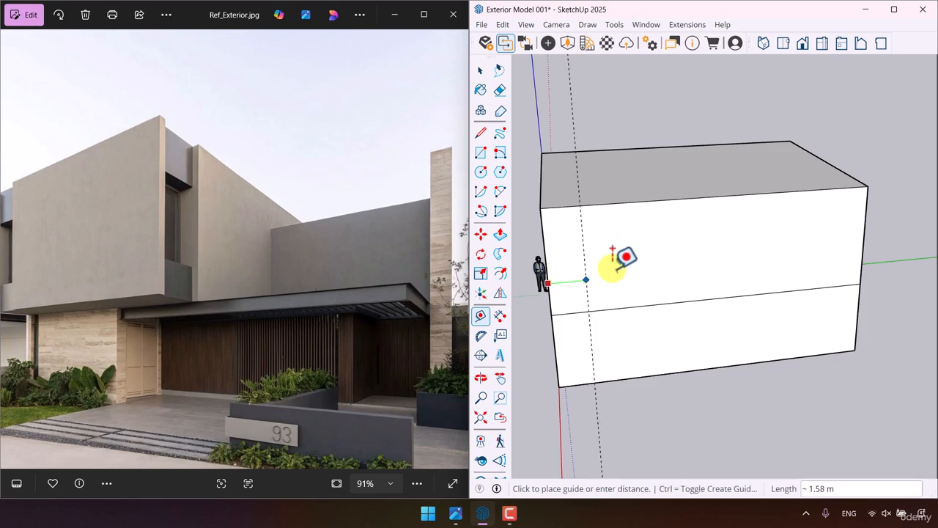
{"action": "left_click", "coordinate": [713, 196]}
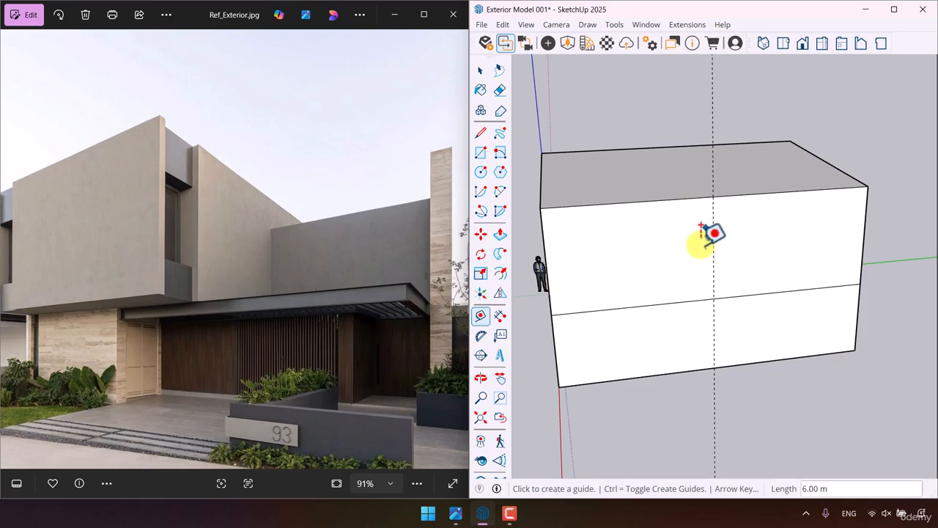
{"action": "left_click", "coordinate": [775, 291]}
{"action": "type", "text": "3"}
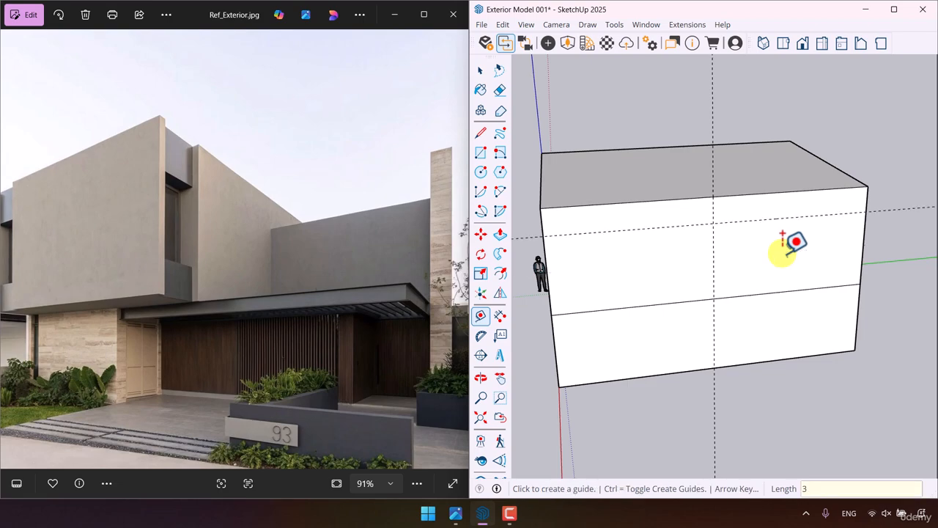
{"action": "key", "text": "Return"}
- Draw a 6 by 3 m rectangle from the guide intersection to the rear end of the storey line
{"action": "left_click", "coordinate": [480, 153]}
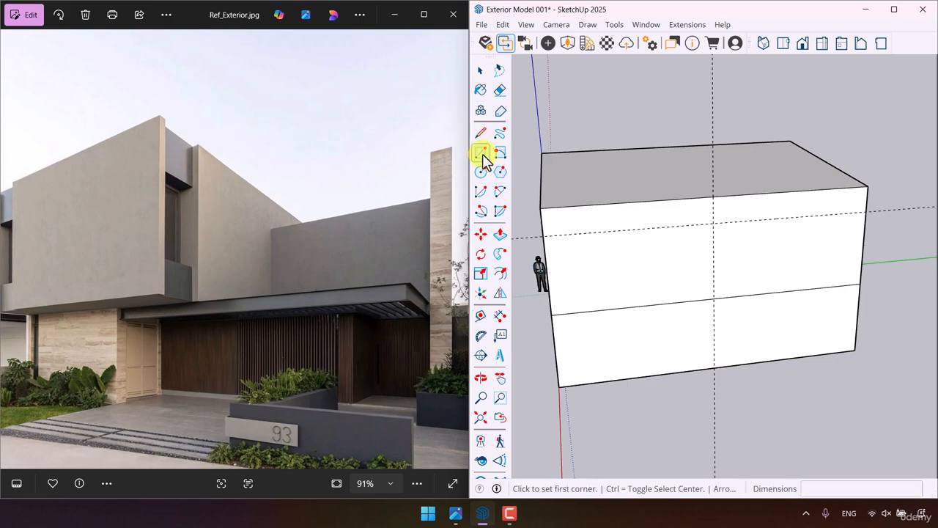
{"action": "left_click", "coordinate": [713, 222]}
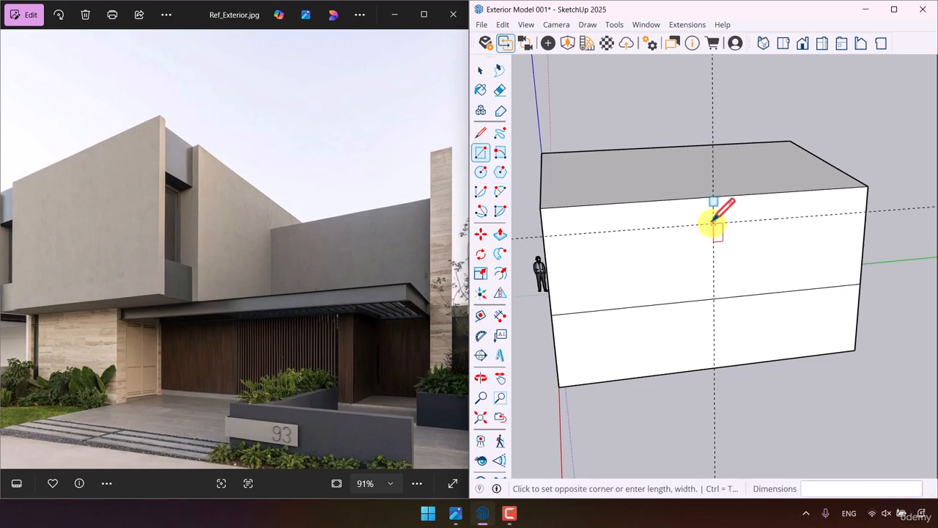
{"action": "left_click", "coordinate": [859, 284]}
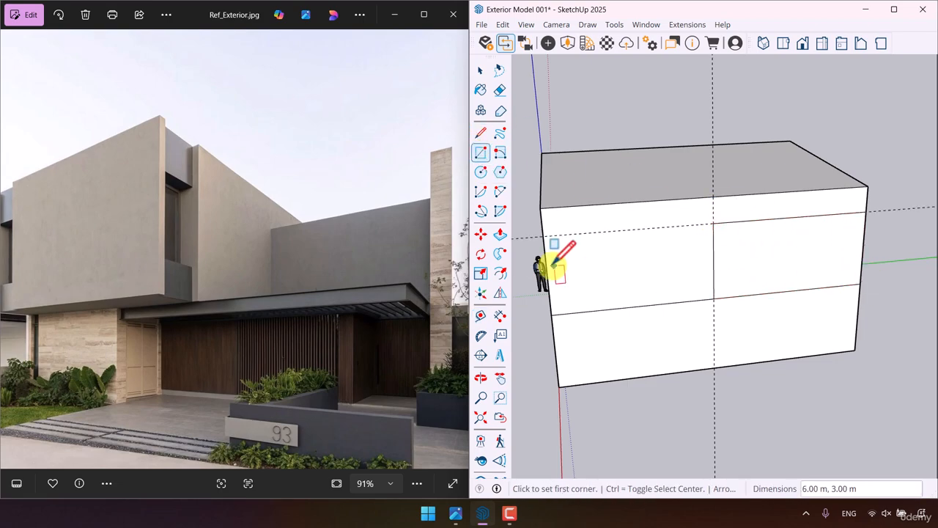
- Extrude the side rectangle outward 7 m to form the adjoining upper wing
{"action": "left_click", "coordinate": [503, 235]}
{"action": "left_click", "coordinate": [738, 289]}
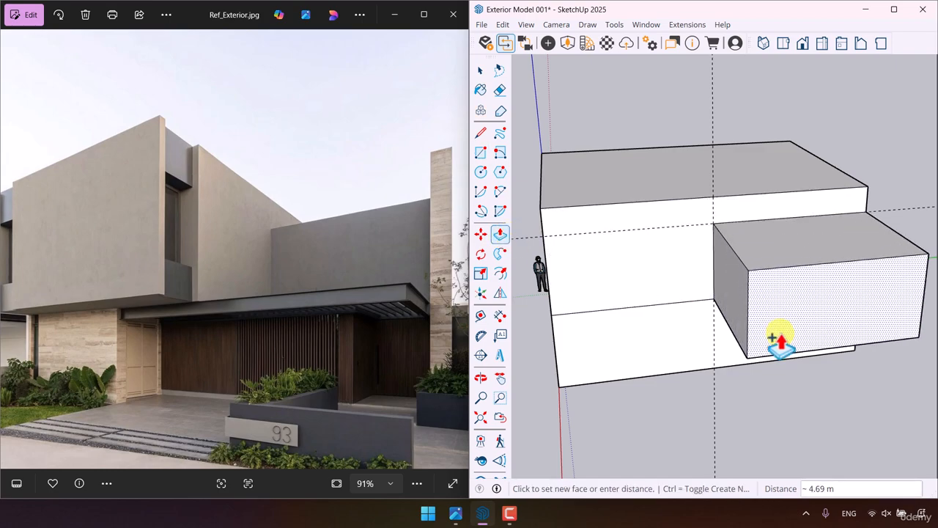
{"action": "type", "text": "6"}
{"action": "key", "text": "Return"}
{"action": "type", "text": "7"}
{"action": "key", "text": "Return"}
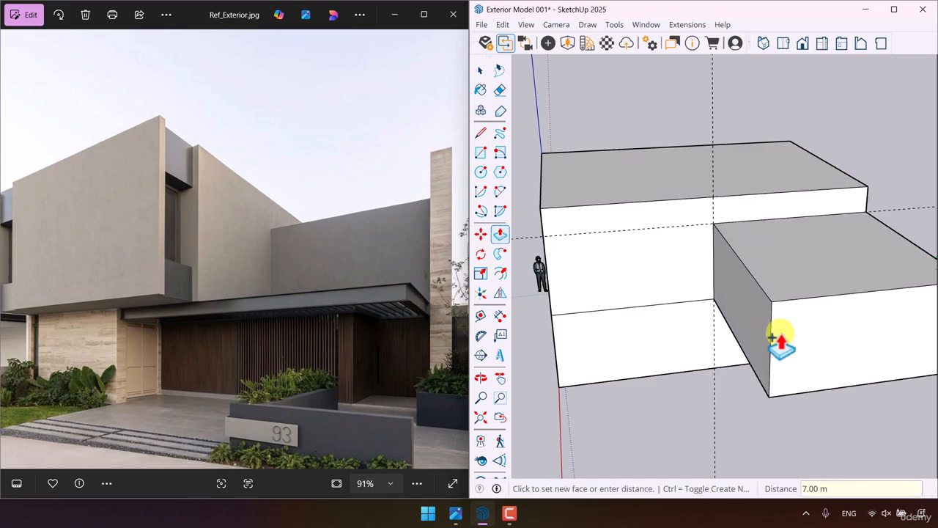
{"action": "scroll", "coordinate": [740, 336], "scroll_direction": "down", "scroll_amount": 3}
{"action": "middle_click_drag", "start_coordinate": [740, 336], "coordinate": [802, 297]}
{"action": "key", "text": "space"}
- Extrude the underside of the adjoining wing 3 m down to the base of the main block as a separate lower storey
{"action": "scroll", "coordinate": [764, 341], "scroll_direction": "up", "scroll_amount": 3}
{"action": "middle_click_drag", "start_coordinate": [765, 345], "coordinate": [735, 301]}
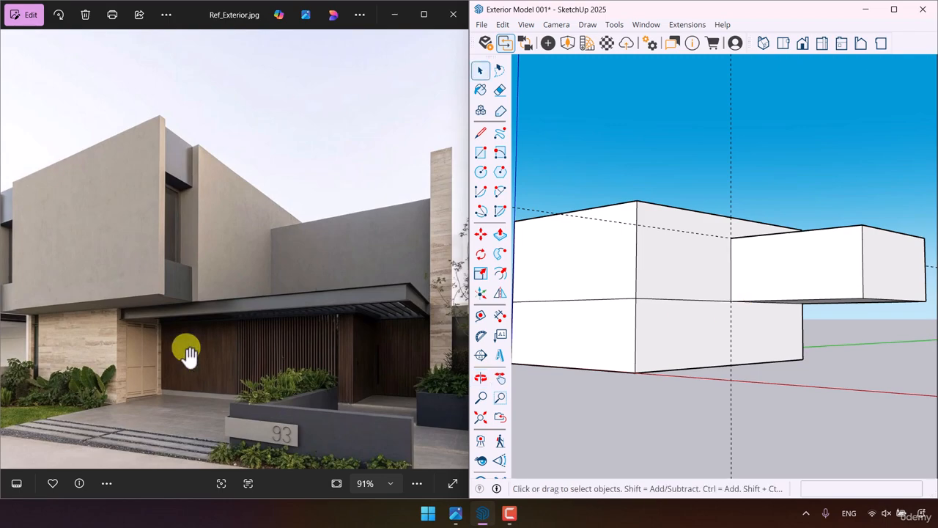
{"action": "scroll", "coordinate": [158, 340], "scroll_direction": "up", "scroll_amount": 5}
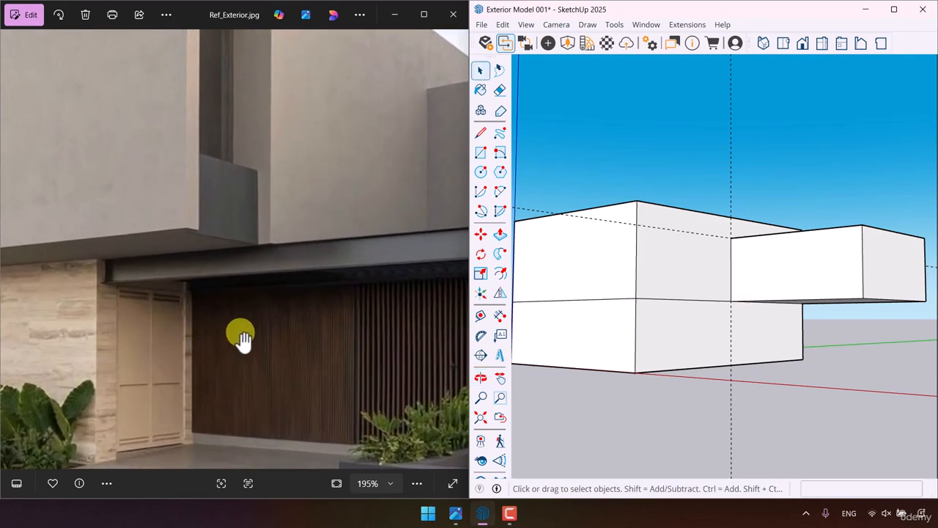
{"action": "scroll", "coordinate": [232, 331], "scroll_direction": "down", "scroll_amount": 4}
{"action": "scroll", "coordinate": [352, 329], "scroll_direction": "up", "scroll_amount": 1}
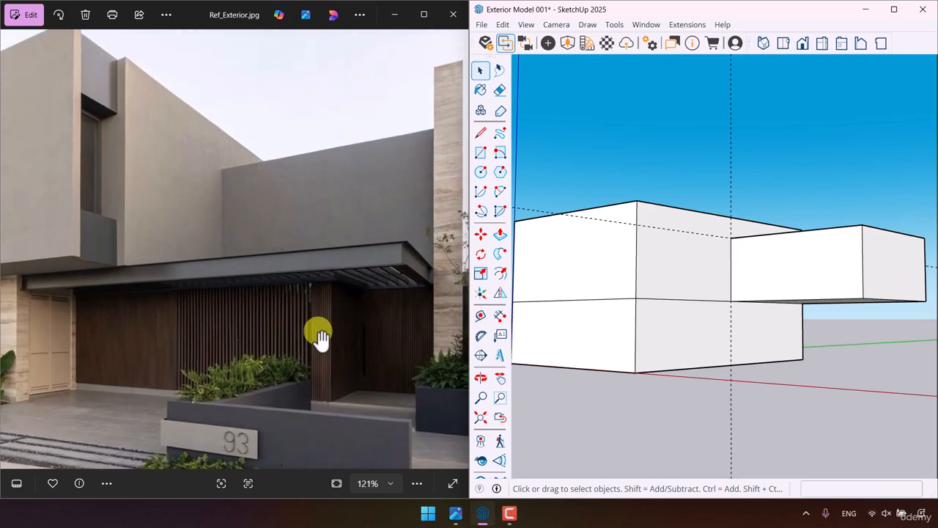
{"action": "scroll", "coordinate": [320, 335], "scroll_direction": "up", "scroll_amount": 1}
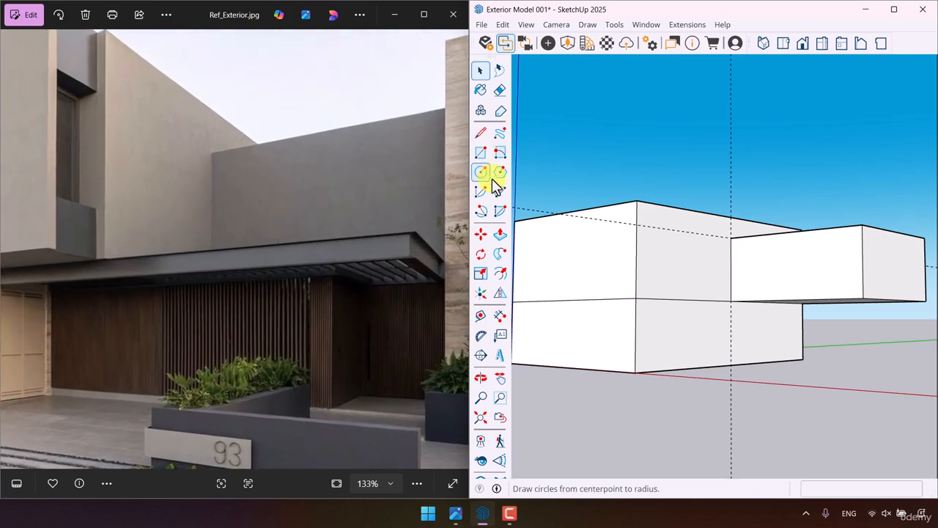
{"action": "left_click", "coordinate": [500, 234]}
{"action": "middle_click_drag", "start_coordinate": [843, 280], "coordinate": [808, 293]}
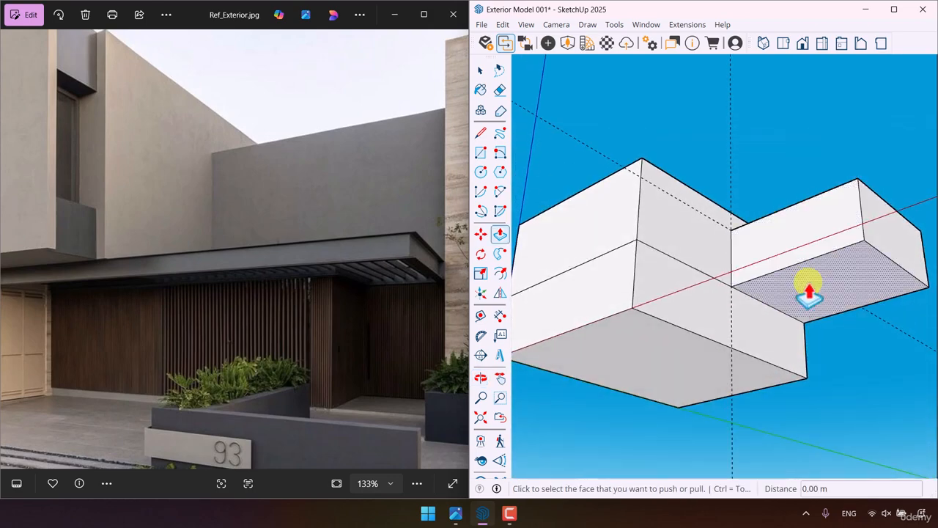
{"action": "left_click", "coordinate": [798, 308]}
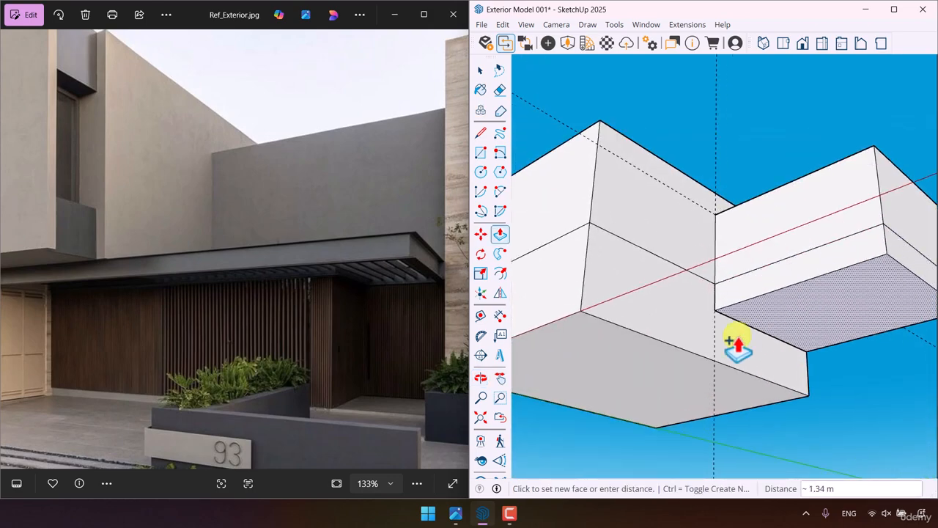
{"action": "left_click", "coordinate": [670, 366]}
{"action": "middle_click_drag", "start_coordinate": [745, 301], "coordinate": [675, 506]}
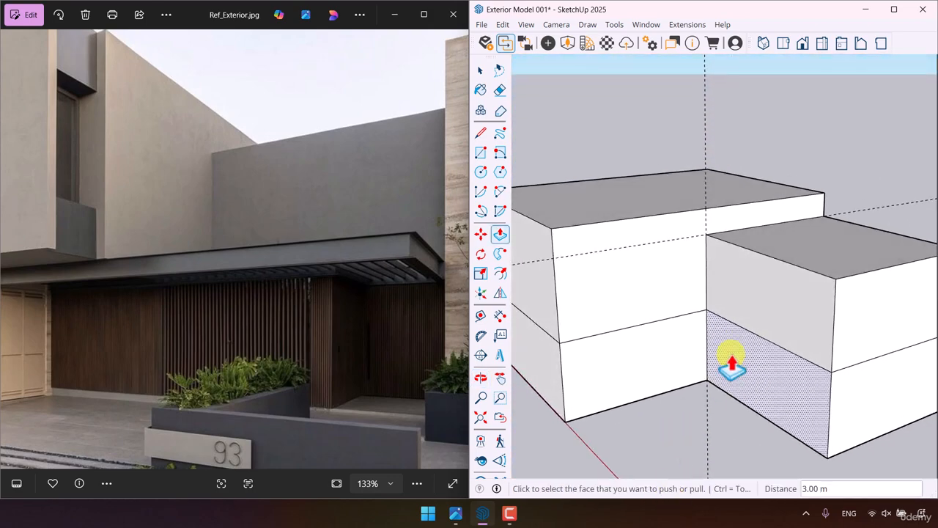
{"action": "scroll", "coordinate": [730, 295], "scroll_direction": "down", "scroll_amount": 5}
{"action": "middle_click_drag", "start_coordinate": [729, 296], "coordinate": [697, 360]}
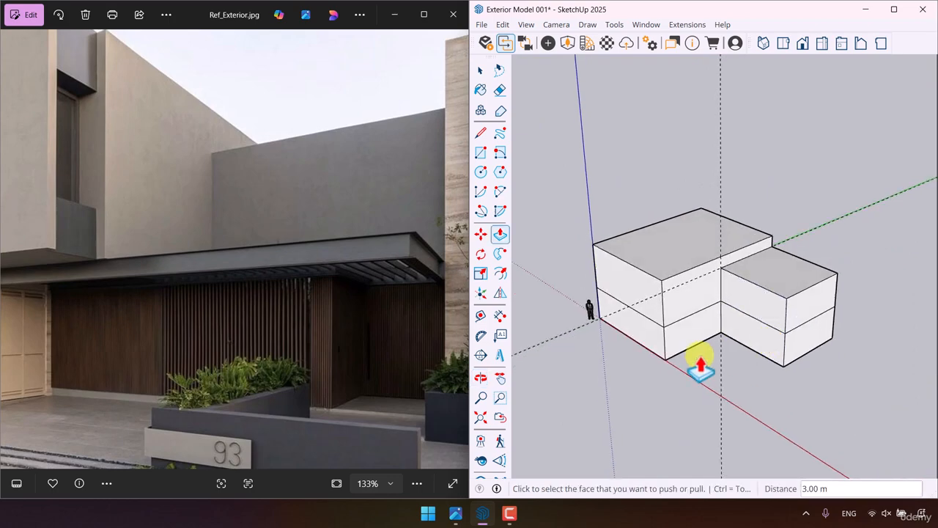
{"action": "scroll", "coordinate": [690, 370], "scroll_direction": "up", "scroll_amount": 1}
{"action": "key", "text": "space"}
- Recess the front face of the main block's lower storey 1.4 m beneath the upper storey
{"action": "scroll", "coordinate": [670, 361], "scroll_direction": "up", "scroll_amount": 2}
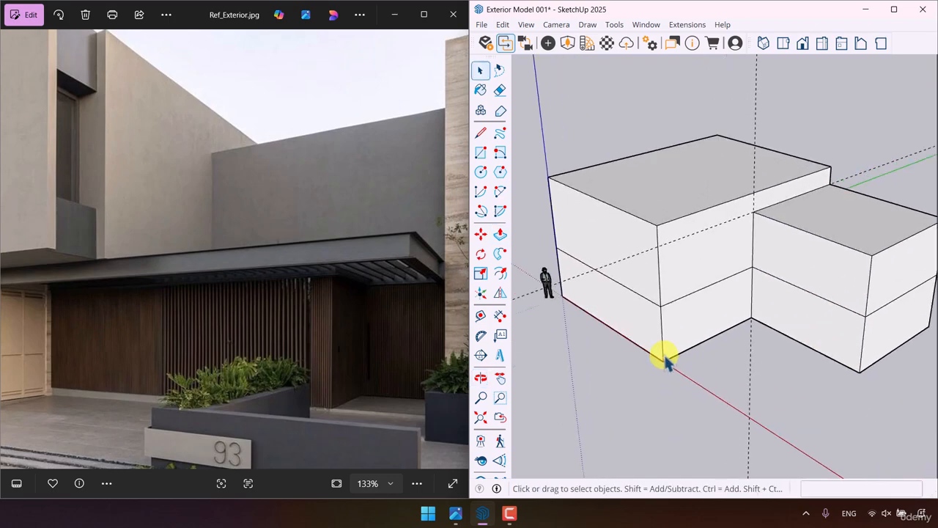
{"action": "left_click", "coordinate": [499, 233]}
{"action": "scroll", "coordinate": [641, 256], "scroll_direction": "up", "scroll_amount": 6}
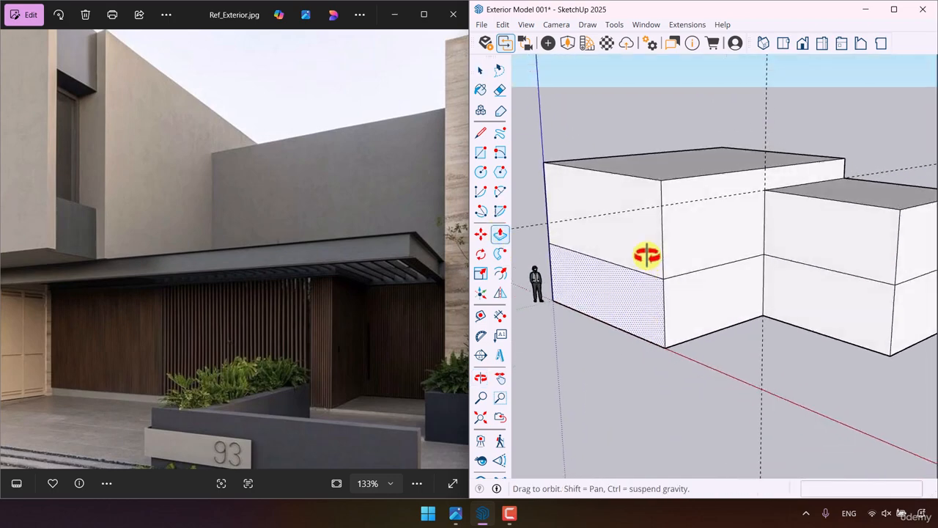
{"action": "left_click", "coordinate": [659, 242]}
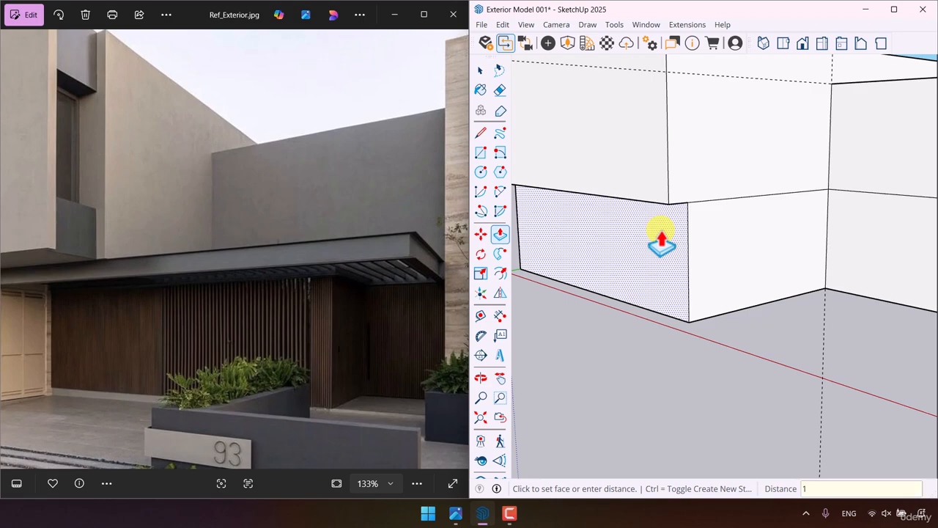
{"action": "key", "text": "Return"}
{"action": "scroll", "coordinate": [666, 256], "scroll_direction": "down", "scroll_amount": 4}
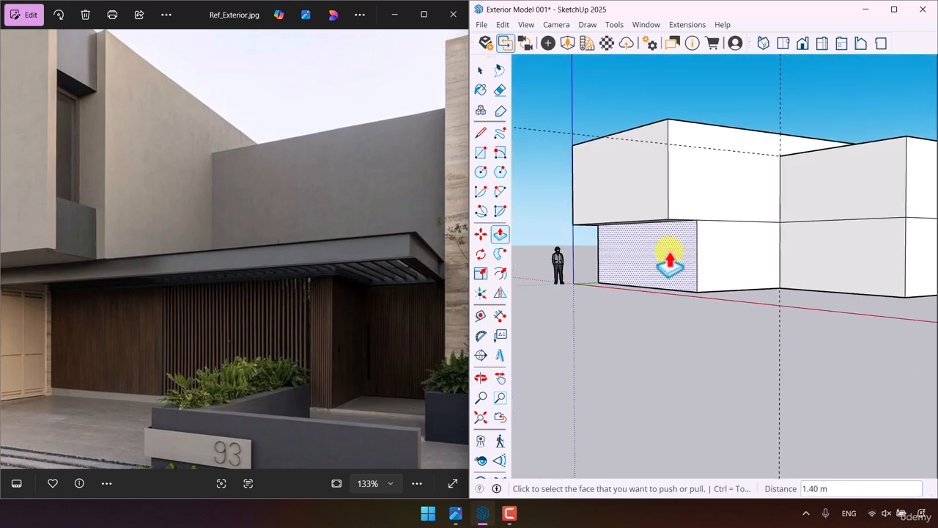
- Set the recess of the lower storey's front face to 1 m
{"action": "scroll", "coordinate": [655, 262], "scroll_direction": "up", "scroll_amount": 1}
{"action": "mouse_move", "coordinate": [654, 264]}
{"action": "middle_mouse_down"}
{"action": "mouse_move", "coordinate": [649, 147]}
{"action": "mouse_move", "coordinate": [651, 229]}
{"action": "middle_mouse_up"}
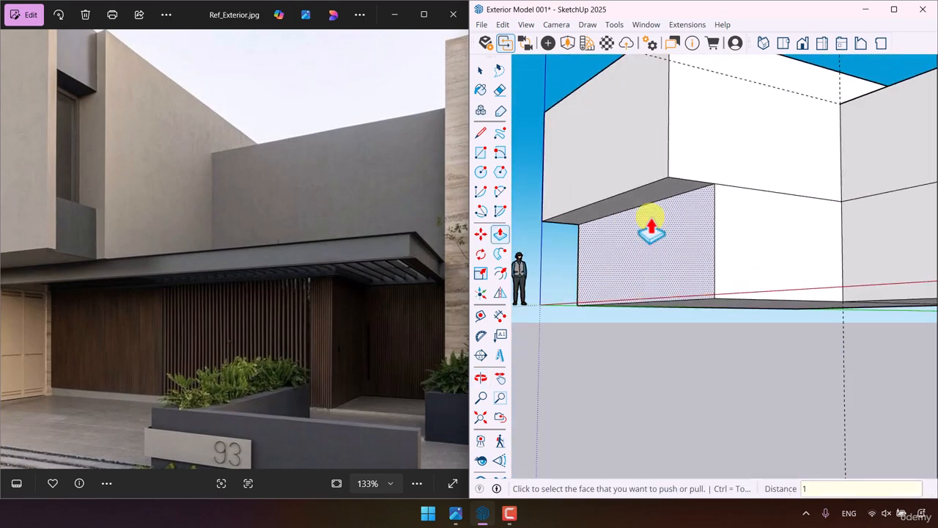
{"action": "left_click", "coordinate": [651, 228]}
- Following the reference photo, recess the lower storey's side face 1 m and delete the leftover edge on the overhang's underside
{"action": "scroll", "coordinate": [300, 253], "scroll_direction": "down", "scroll_amount": 3}
{"action": "scroll", "coordinate": [118, 346], "scroll_direction": "up", "scroll_amount": 4}
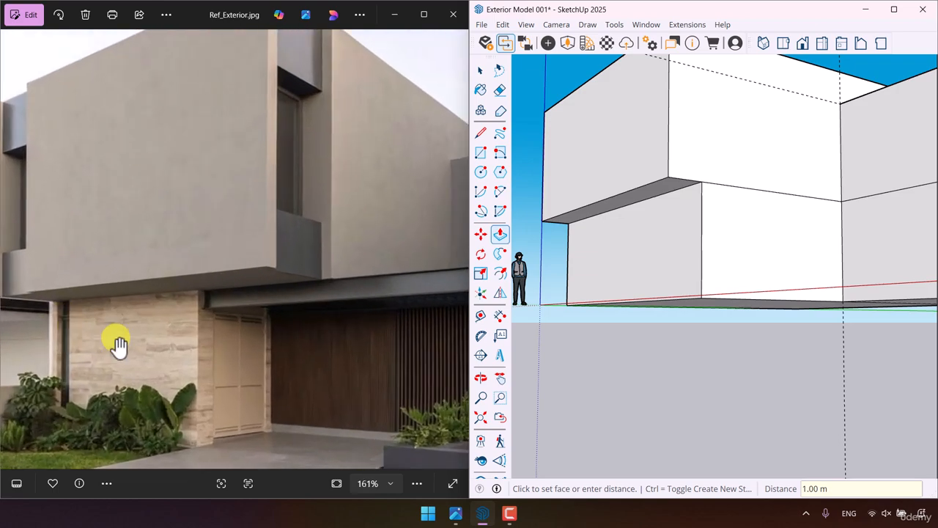
{"action": "scroll", "coordinate": [118, 346], "scroll_direction": "up", "scroll_amount": 3}
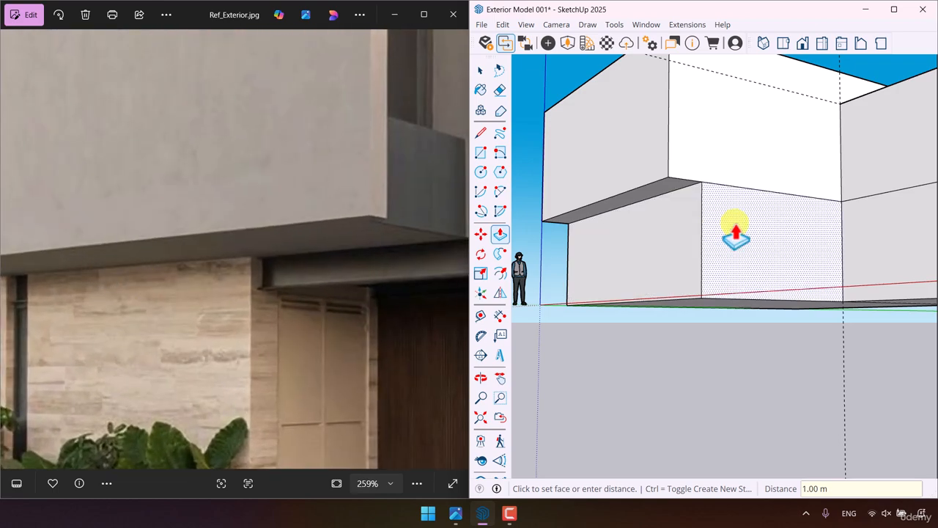
{"action": "type", "text": "1"}
{"action": "key", "text": "Return"}
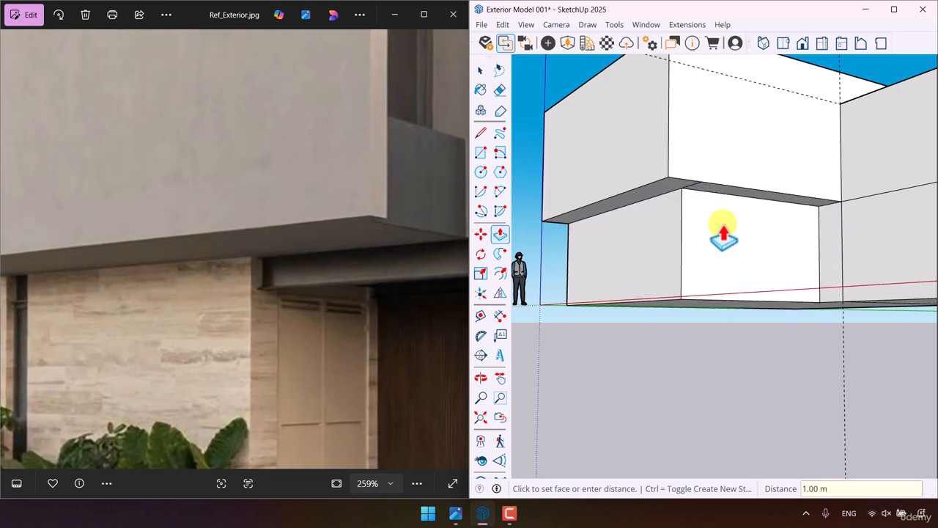
{"action": "scroll", "coordinate": [724, 234], "scroll_direction": "up", "scroll_amount": 3}
{"action": "key", "text": "space"}
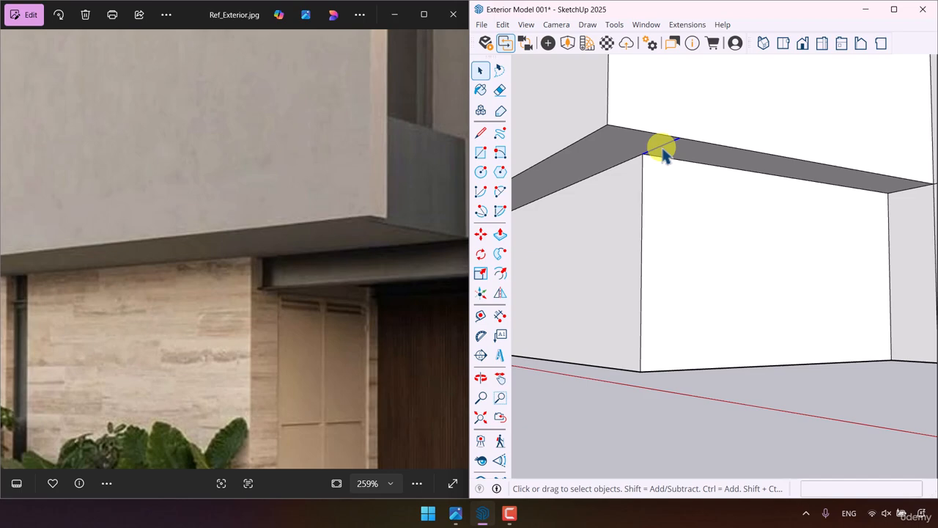
- Delete the vertical and horizontal construction guides around the house massing
{"action": "middle_click_drag", "start_coordinate": [667, 286], "coordinate": [645, 359]}
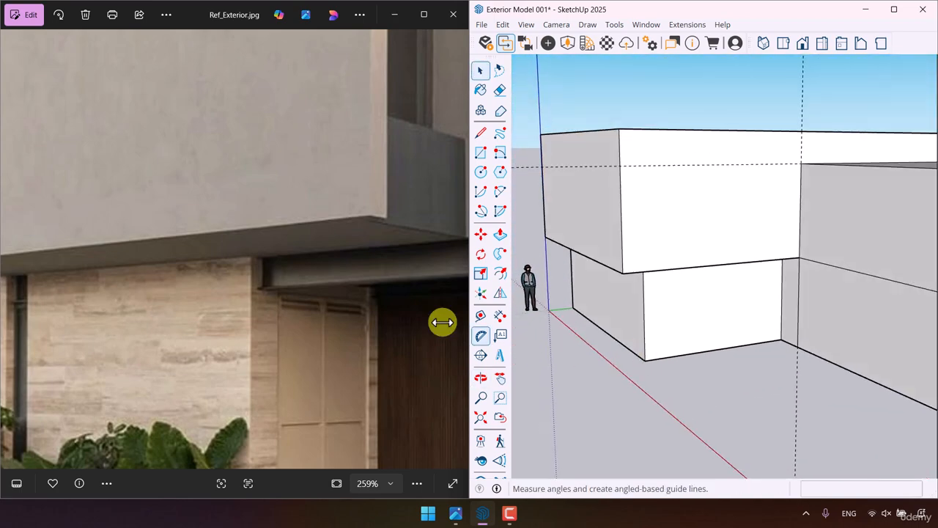
{"action": "scroll", "coordinate": [316, 338], "scroll_direction": "down", "scroll_amount": 3}
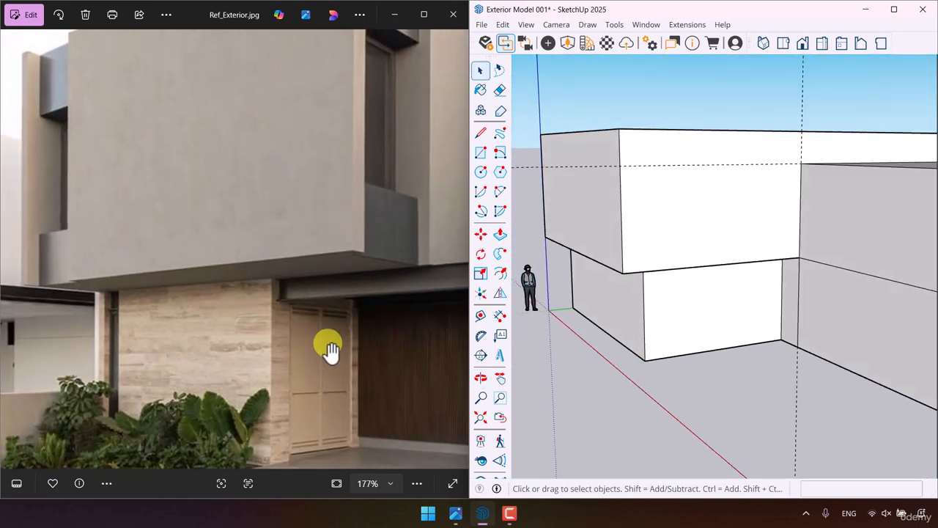
{"action": "scroll", "coordinate": [674, 329], "scroll_direction": "up", "scroll_amount": 3}
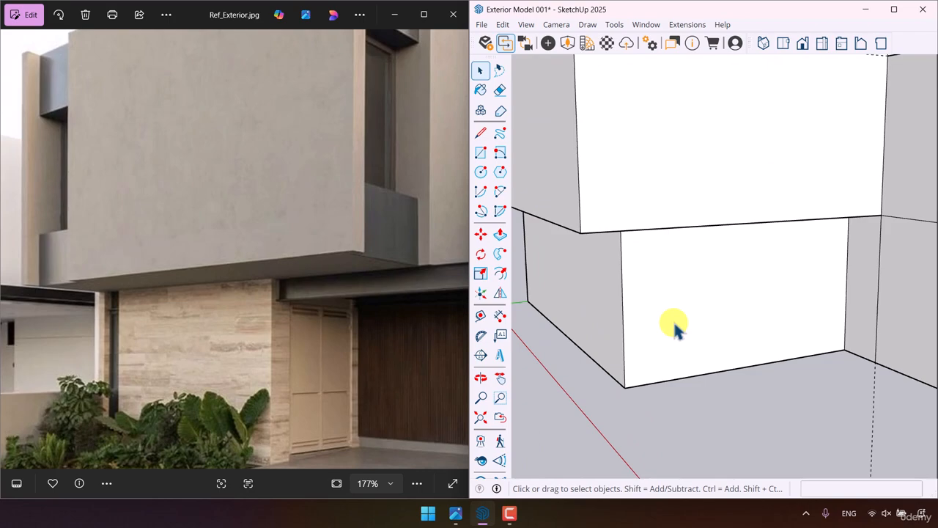
{"action": "scroll", "coordinate": [769, 304], "scroll_direction": "down", "scroll_amount": 3}
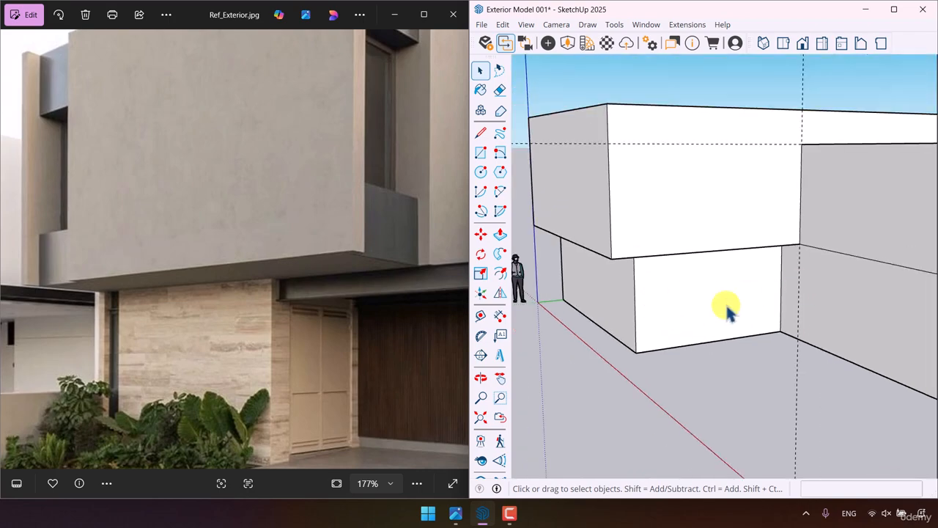
{"action": "scroll", "coordinate": [728, 310], "scroll_direction": "down", "scroll_amount": 5}
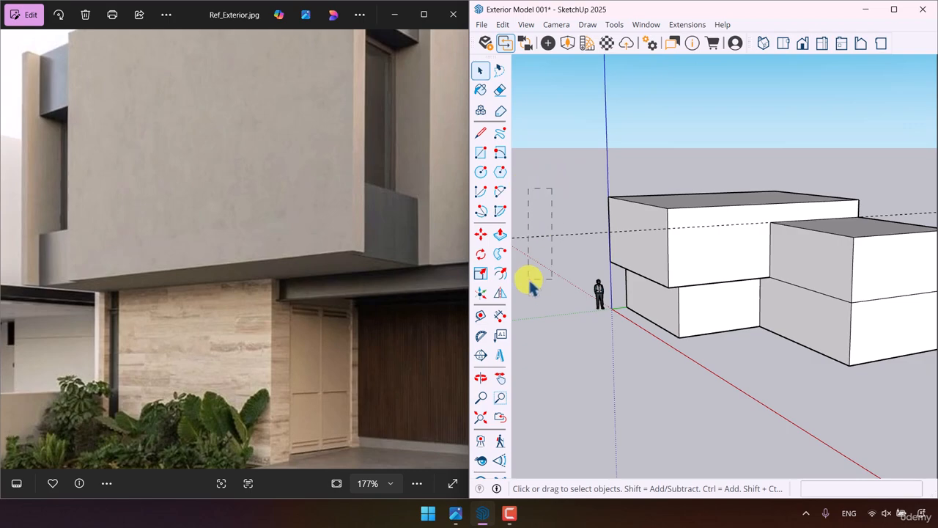
- Copy the front vertical edge of the recessed lower side face 0.44 m along the wall
{"action": "scroll", "coordinate": [687, 305], "scroll_direction": "up", "scroll_amount": 5}
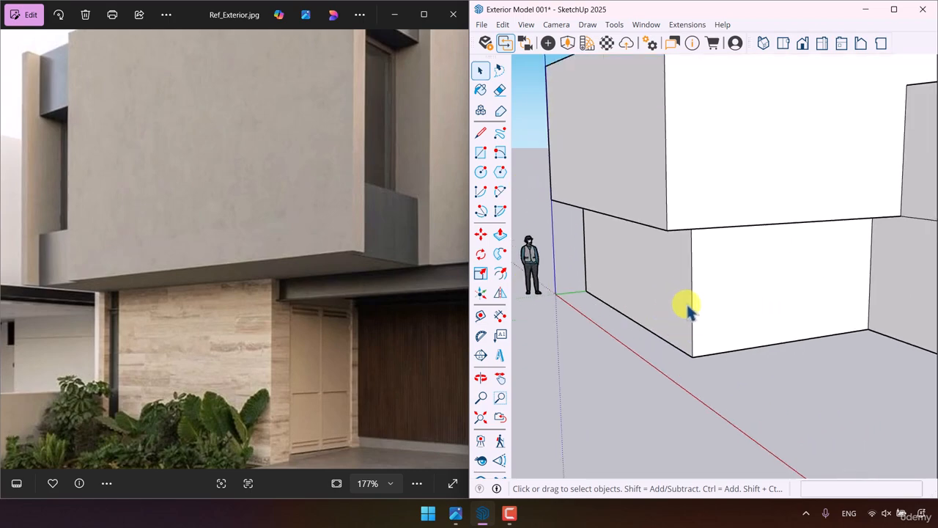
{"action": "left_click", "coordinate": [476, 240]}
{"action": "middle_click_drag", "start_coordinate": [771, 339], "coordinate": [618, 342]}
{"action": "scroll", "coordinate": [617, 341], "scroll_direction": "up", "scroll_amount": 4}
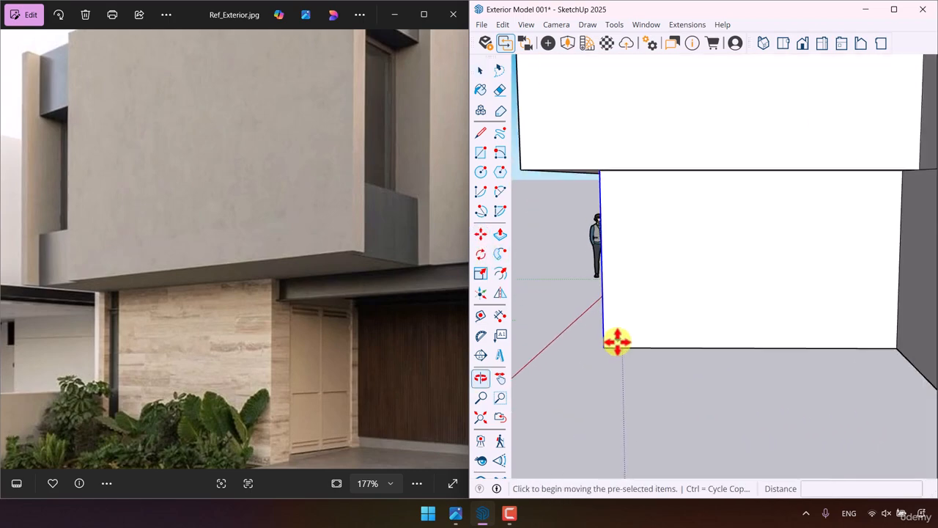
{"action": "key", "text": "ctrl"}
{"action": "left_click", "coordinate": [601, 344]}
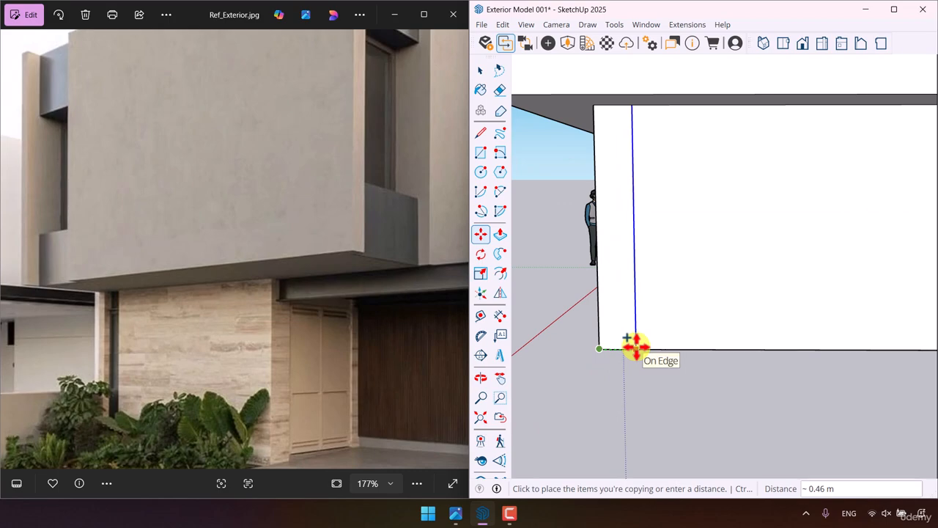
{"action": "type", "text": "0.44"}
{"action": "key", "text": "Return"}
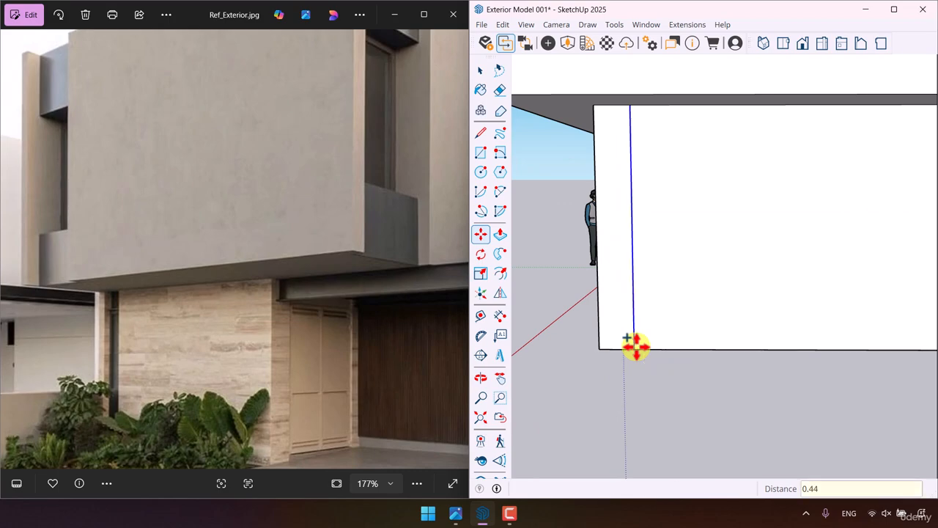
- Copy the new vertical edge another 1.5 m along the lower side wall
{"action": "key", "text": "ctrl"}
{"action": "left_click", "coordinate": [635, 348]}
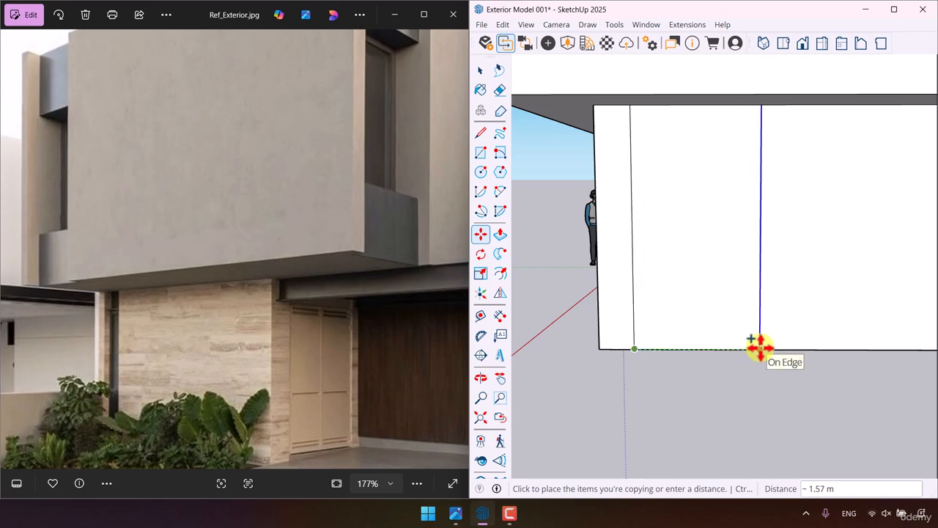
{"action": "type", "text": "1.5"}
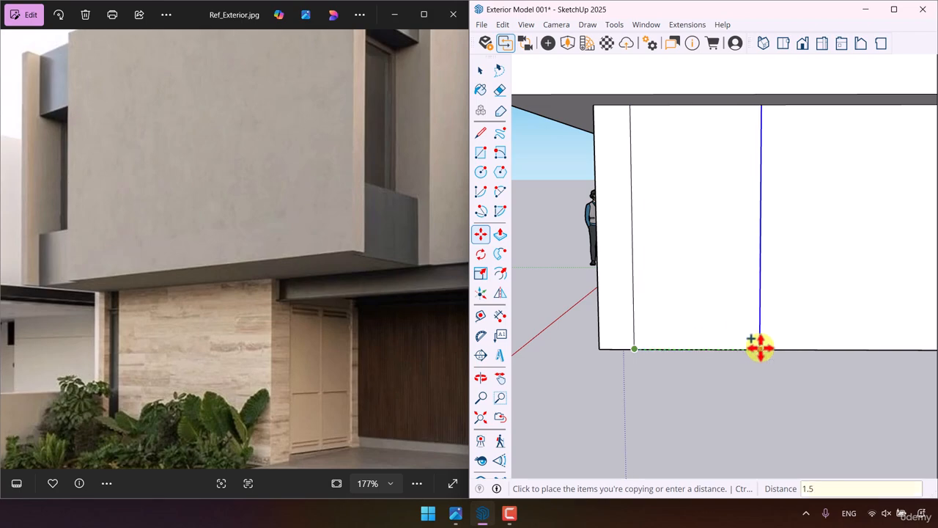
{"action": "key", "text": "Return"}
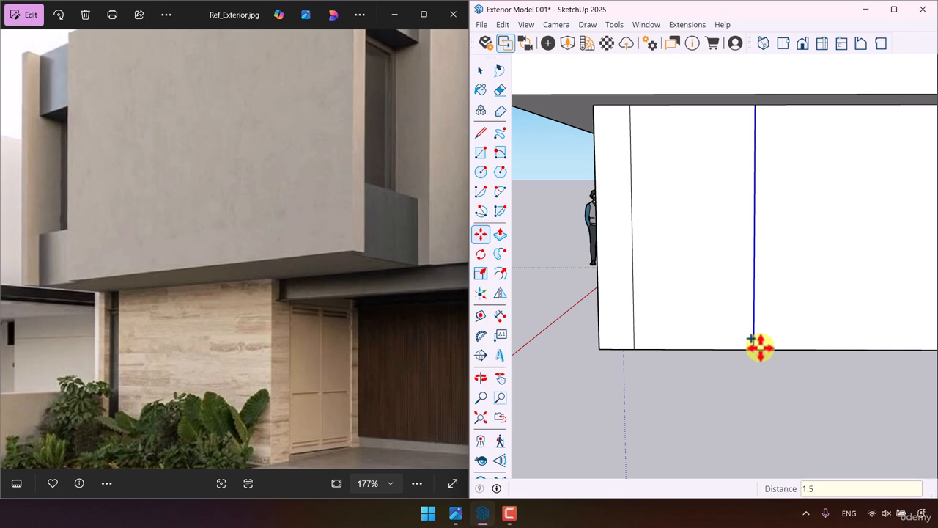
- Copy the latest vertical edge 0.26 m further along the lower side wall to outline a narrow strip
{"action": "key", "text": "ctrl"}
{"action": "left_click", "coordinate": [755, 348]}
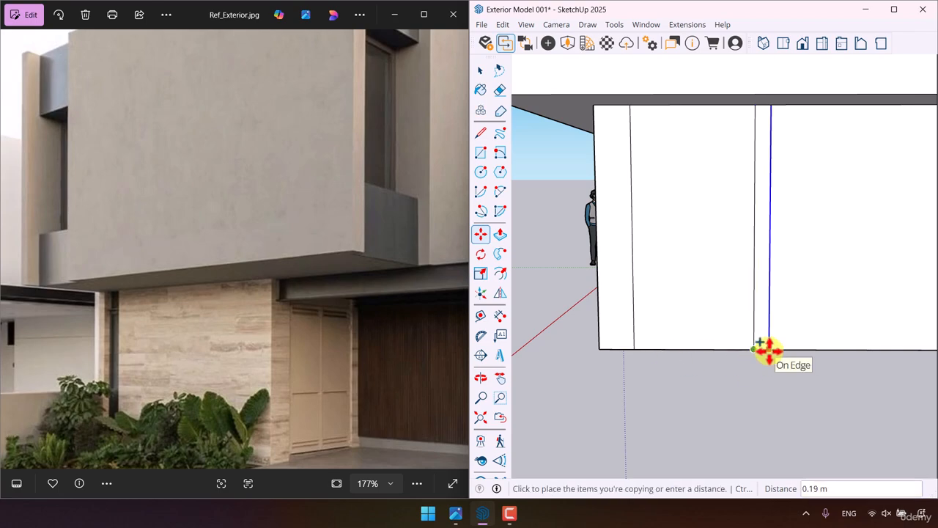
{"action": "type", "text": "0.26"}
{"action": "key", "text": "Return"}
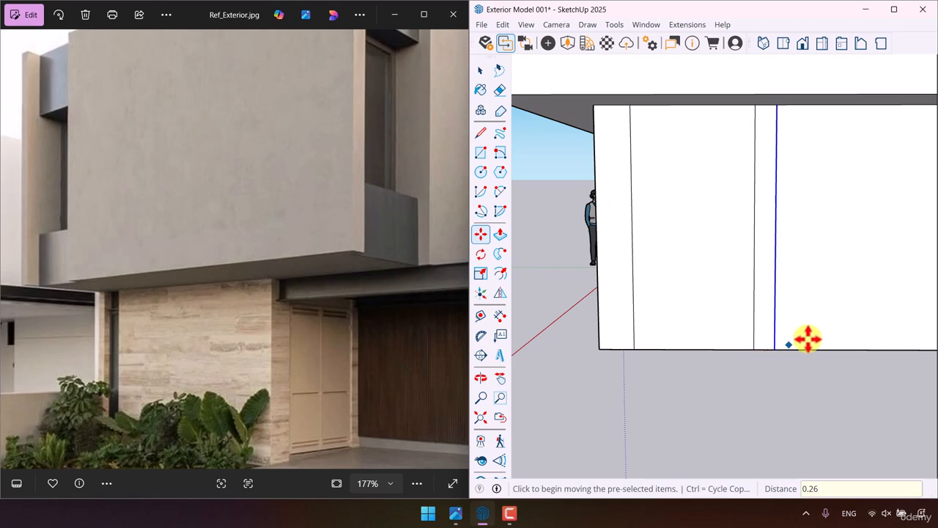
{"action": "scroll", "coordinate": [806, 337], "scroll_direction": "down", "scroll_amount": 2}
{"action": "key", "text": "space"}
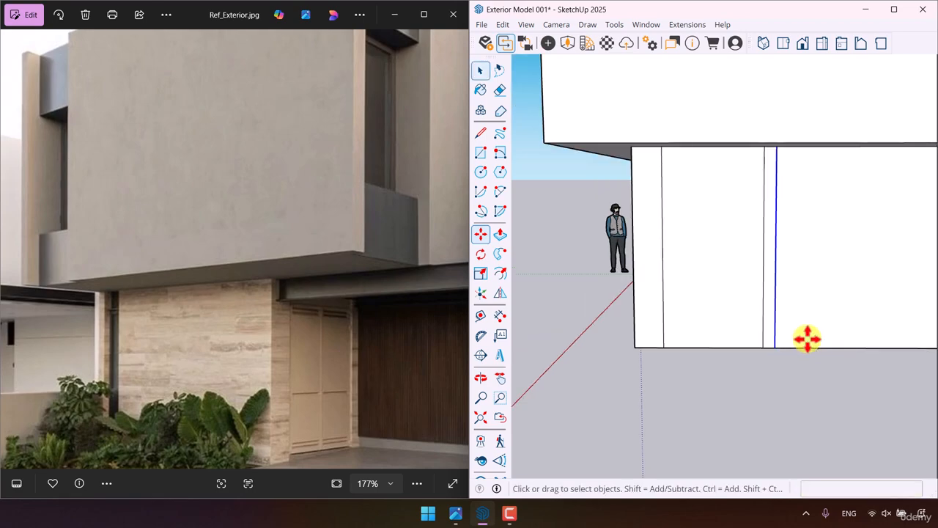
- Compare the massing and lower wall divisions with the reference photo, focusing on the upper storey's front wall and its side recesses
{"action": "middle_click_drag", "start_coordinate": [806, 335], "coordinate": [846, 331]}
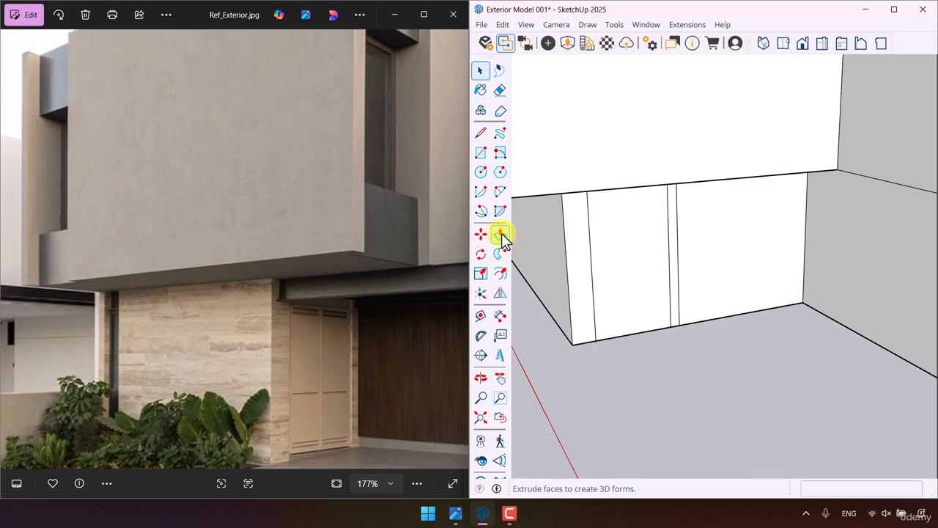
{"action": "scroll", "coordinate": [317, 317], "scroll_direction": "down", "scroll_amount": 4}
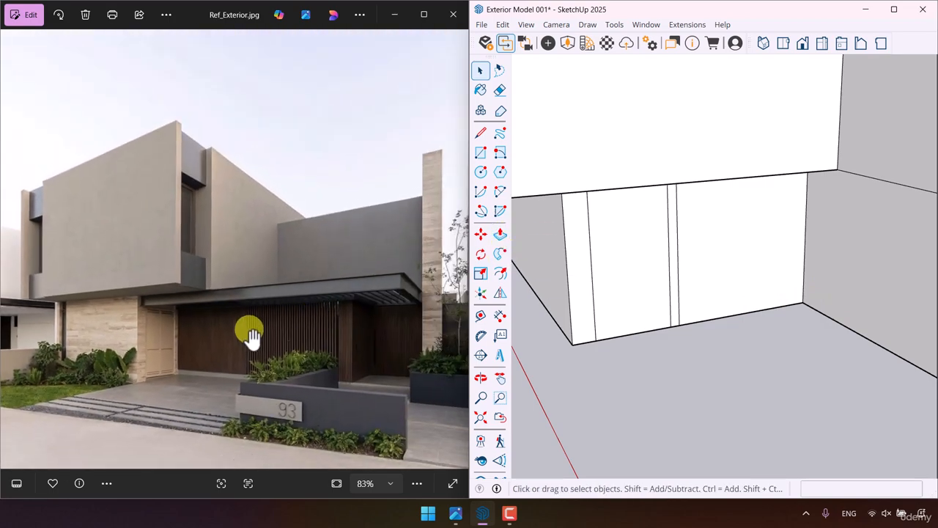
{"action": "scroll", "coordinate": [670, 283], "scroll_direction": "down", "scroll_amount": 3}
{"action": "mouse_move", "coordinate": [670, 283]}
{"action": "middle_mouse_down"}
{"action": "mouse_move", "coordinate": [703, 247]}
{"action": "mouse_move", "coordinate": [696, 270]}
{"action": "middle_mouse_up"}
{"action": "scroll", "coordinate": [681, 269], "scroll_direction": "up", "scroll_amount": 2}
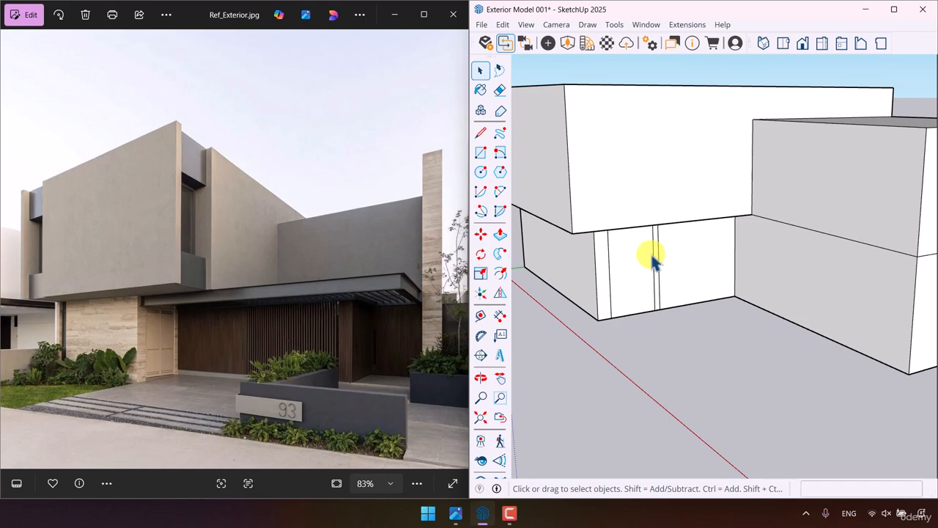
{"action": "scroll", "coordinate": [651, 254], "scroll_direction": "down", "scroll_amount": 4}
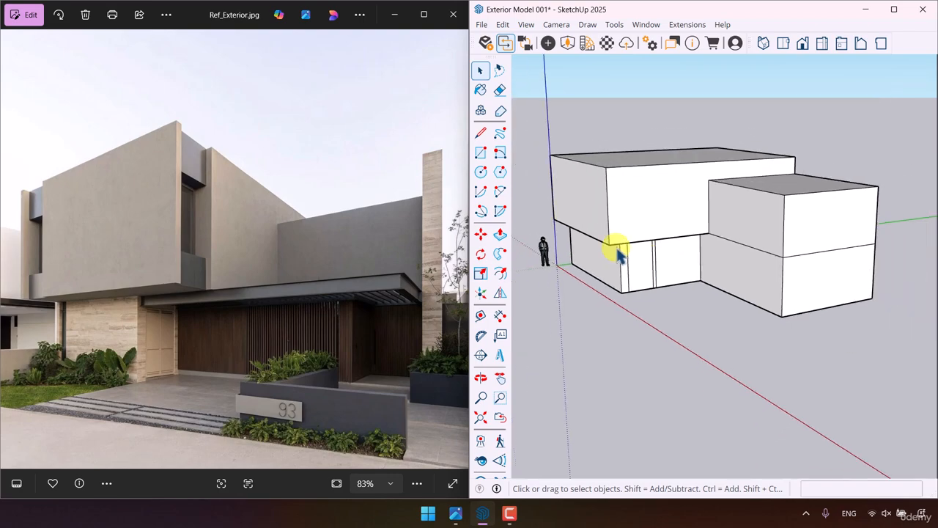
{"action": "scroll", "coordinate": [575, 186], "scroll_direction": "up", "scroll_amount": 3}
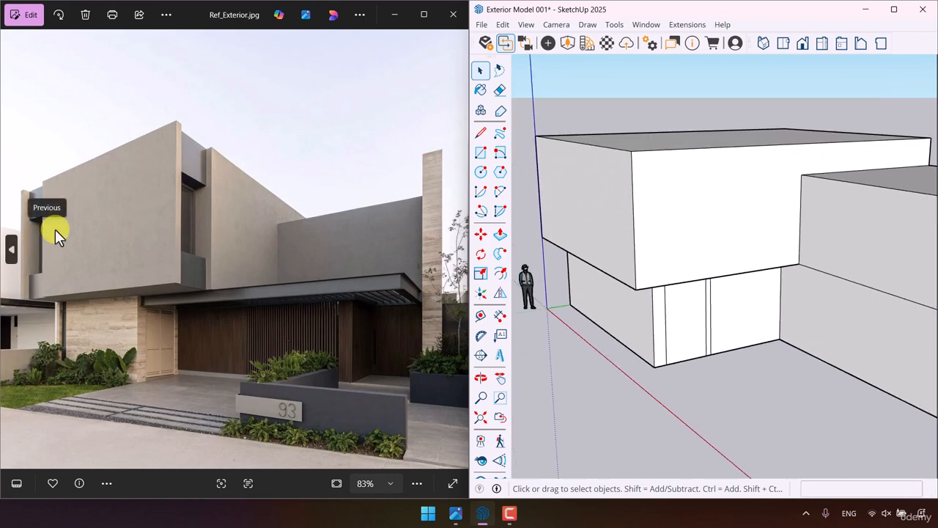
{"action": "scroll", "coordinate": [58, 234], "scroll_direction": "up", "scroll_amount": 5}
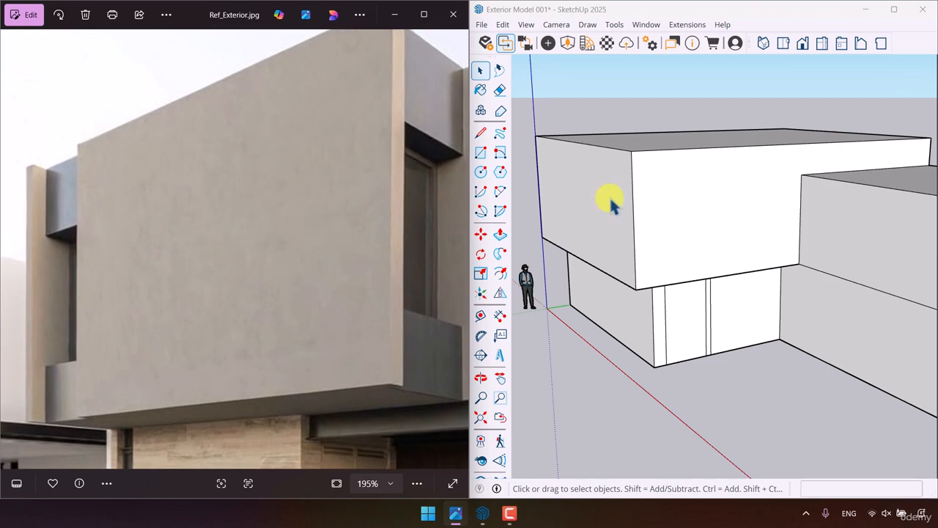
- Copy the upper front face's vertical edge on the blue axis 0.3 m inward along the face
{"action": "scroll", "coordinate": [611, 201], "scroll_direction": "down", "scroll_amount": 4}
{"action": "middle_click_drag", "start_coordinate": [614, 202], "coordinate": [814, 229]}
{"action": "scroll", "coordinate": [543, 226], "scroll_direction": "up", "scroll_amount": 2}
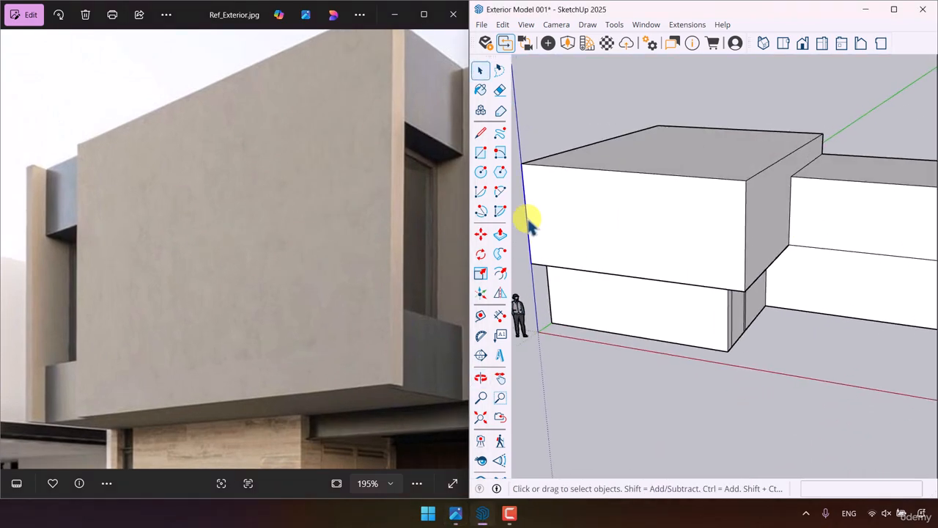
{"action": "left_click", "coordinate": [480, 234]}
{"action": "key", "text": "ctrl"}
{"action": "left_click", "coordinate": [530, 261]}
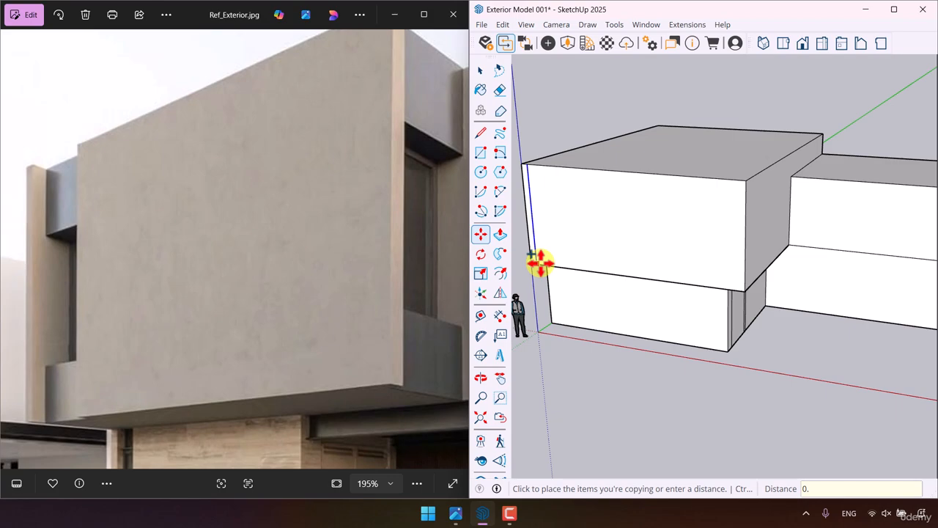
{"action": "type", "text": "0.3"}
{"action": "key", "text": "Return"}
- Copy the new vertical edge 1.4 m further across the upper storey's front face
{"action": "scroll", "coordinate": [539, 261], "scroll_direction": "up", "scroll_amount": 5}
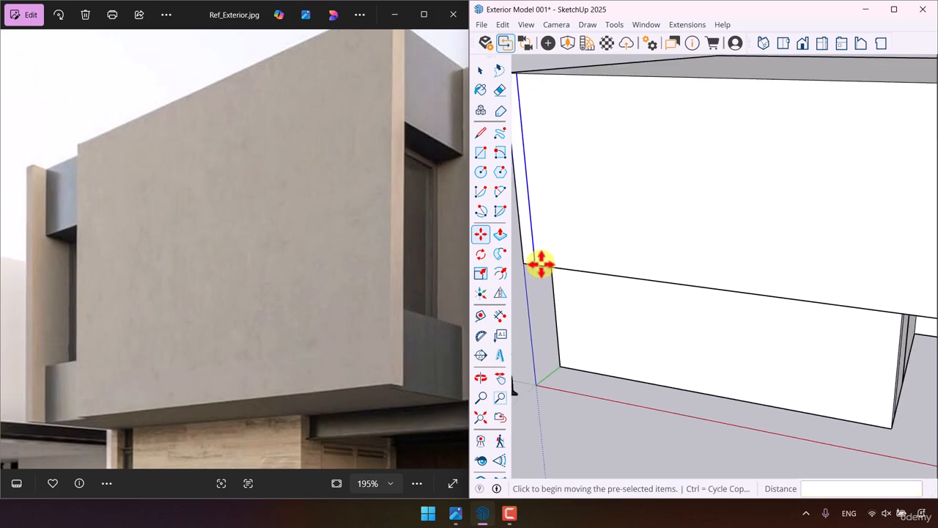
{"action": "left_click", "coordinate": [540, 262]}
{"action": "type", "text": "1.4"}
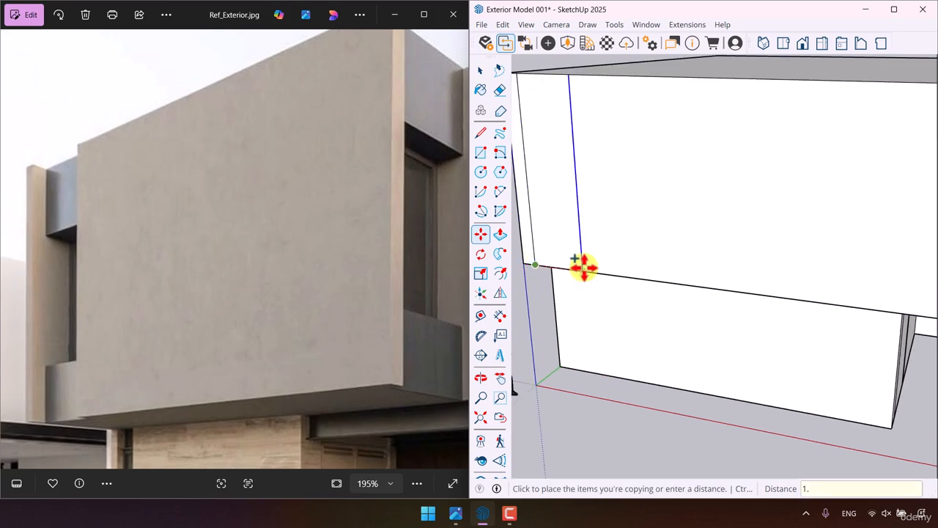
{"action": "key", "text": "Return"}
- Push the 1.4 m wide strip of the upper front face inward 0.2 m to form a recess
{"action": "left_click", "coordinate": [501, 235]}
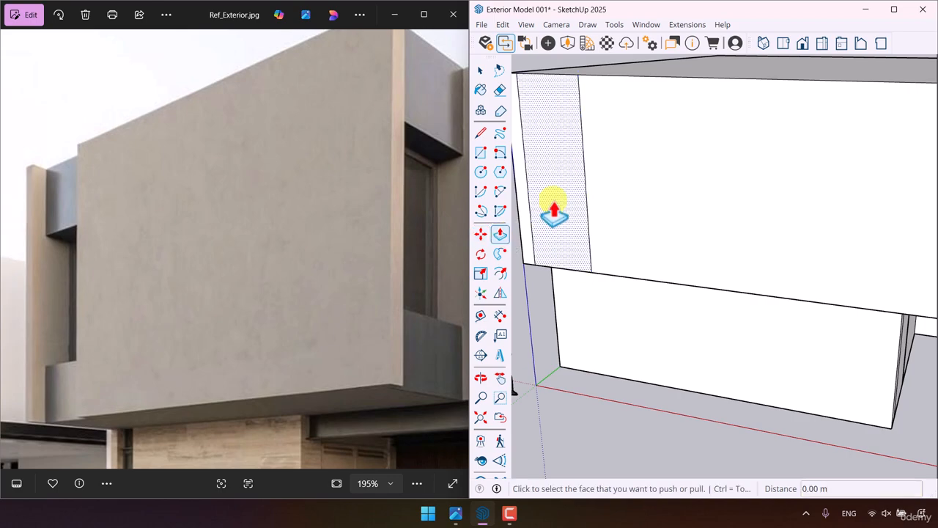
{"action": "left_click", "coordinate": [556, 209]}
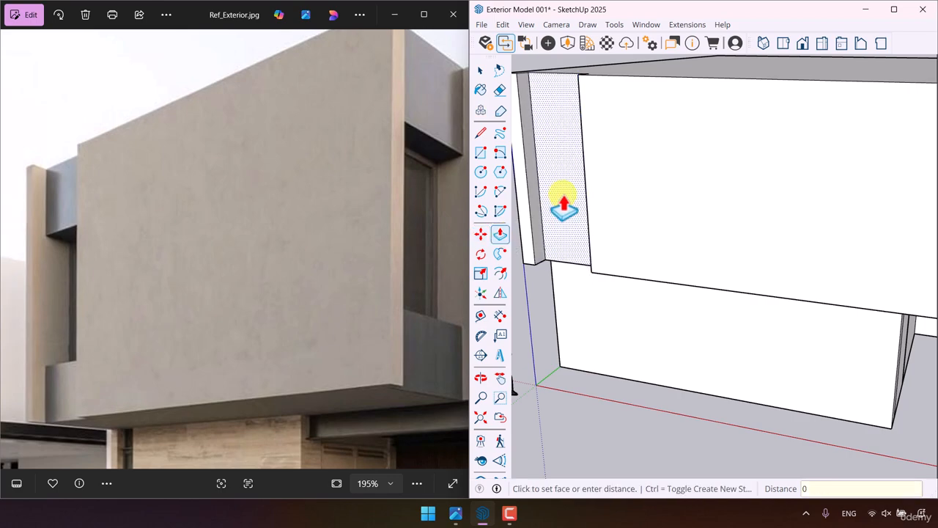
{"action": "type", "text": "2"}
{"action": "key", "text": "Return"}
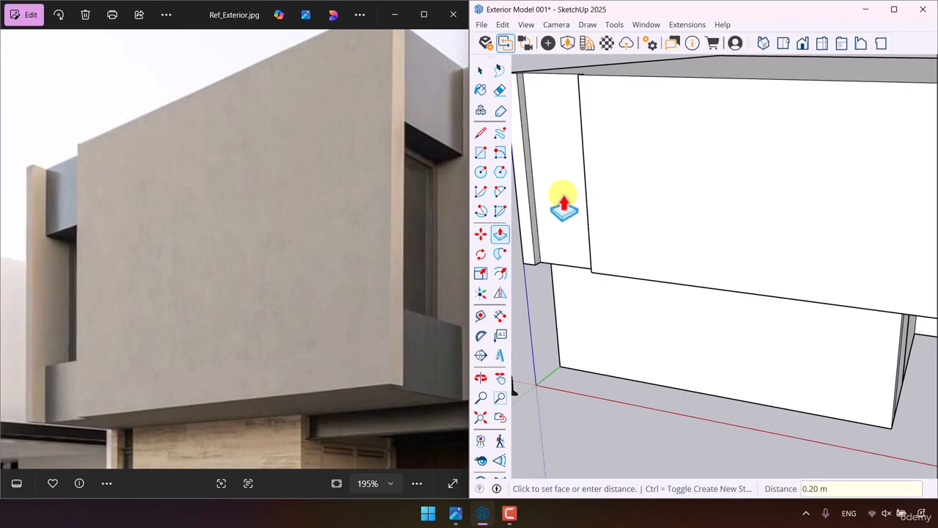
{"action": "key", "text": "space"}
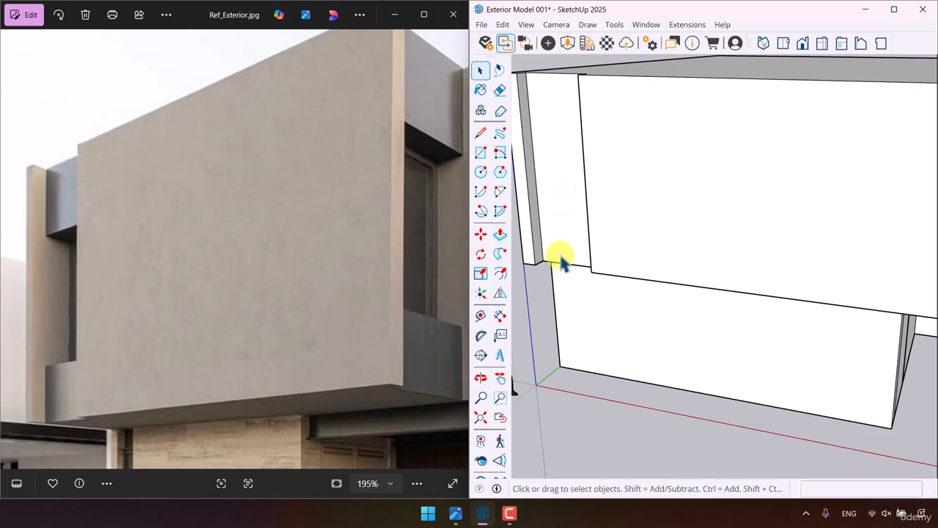
- Copy the front recess's bottom edge 1 m up and its top edge 1 m down to divide its back face
{"action": "left_click", "coordinate": [480, 233]}
{"action": "key", "text": "ctrl"}
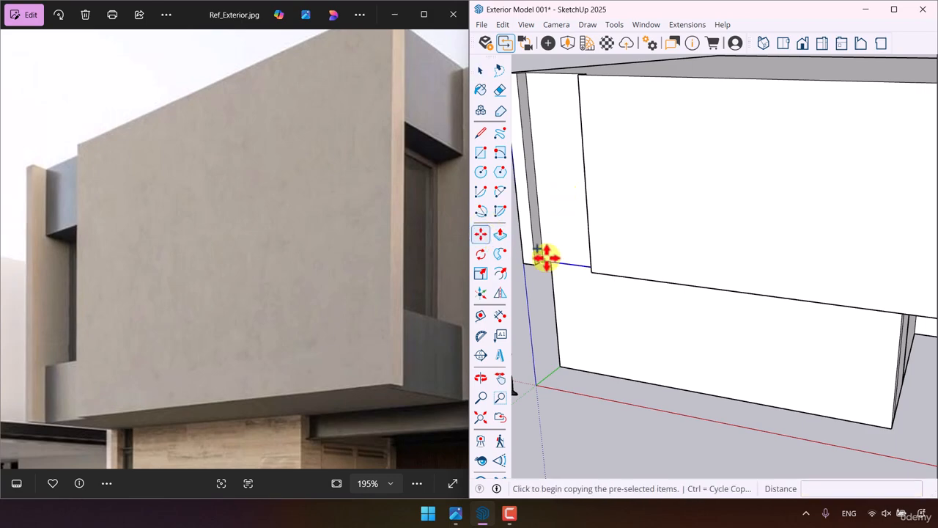
{"action": "left_click", "coordinate": [542, 260]}
{"action": "type", "text": "1"}
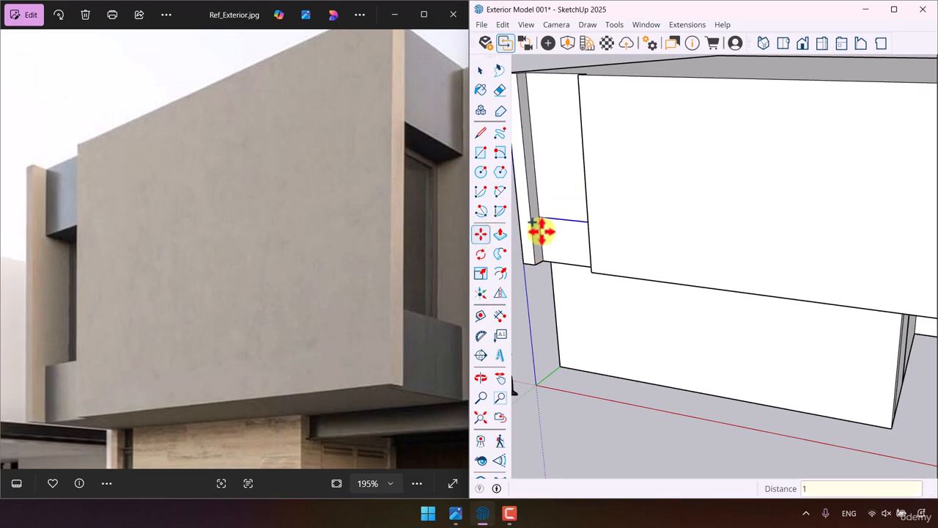
{"action": "key", "text": "Return"}
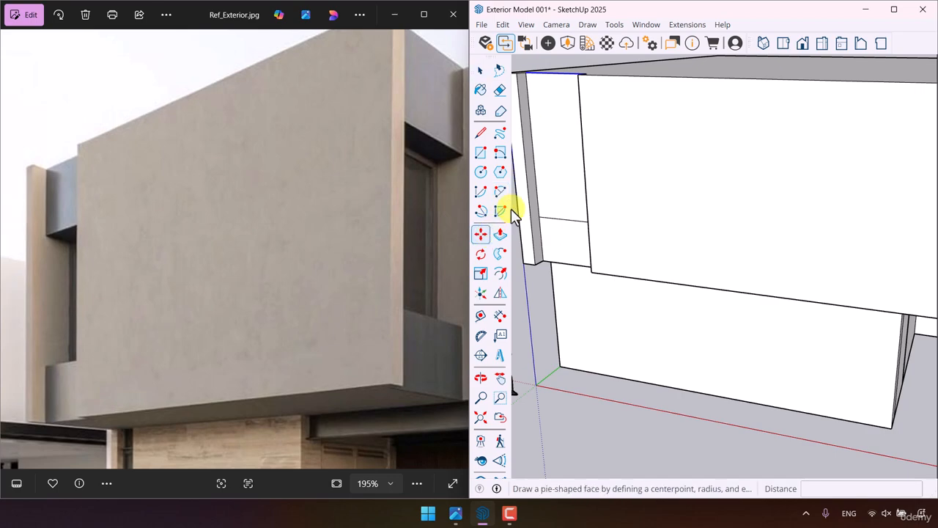
{"action": "left_click", "coordinate": [526, 73]}
{"action": "type", "text": "1"}
{"action": "key", "text": "Return"}
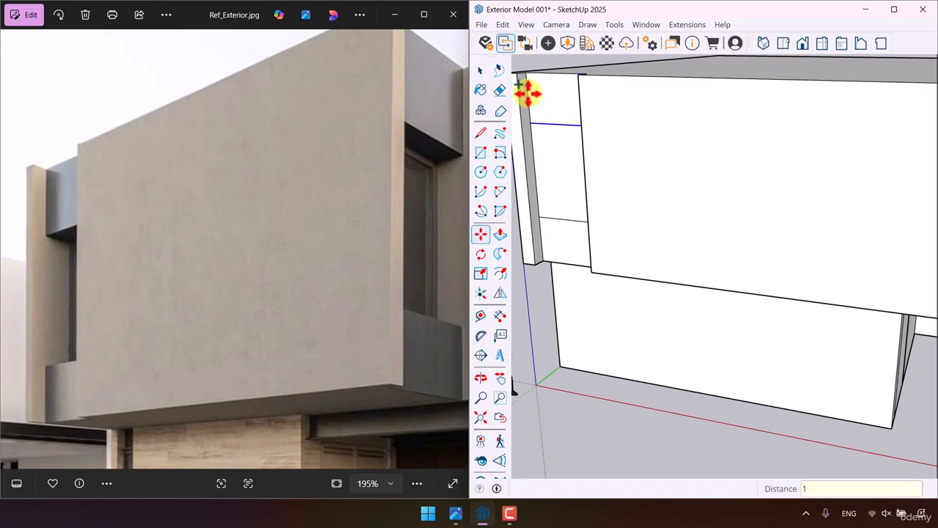
- Push the middle panel of the front recess inward 0.4 m to form a window opening
{"action": "left_click", "coordinate": [500, 233]}
{"action": "left_click", "coordinate": [550, 179]}
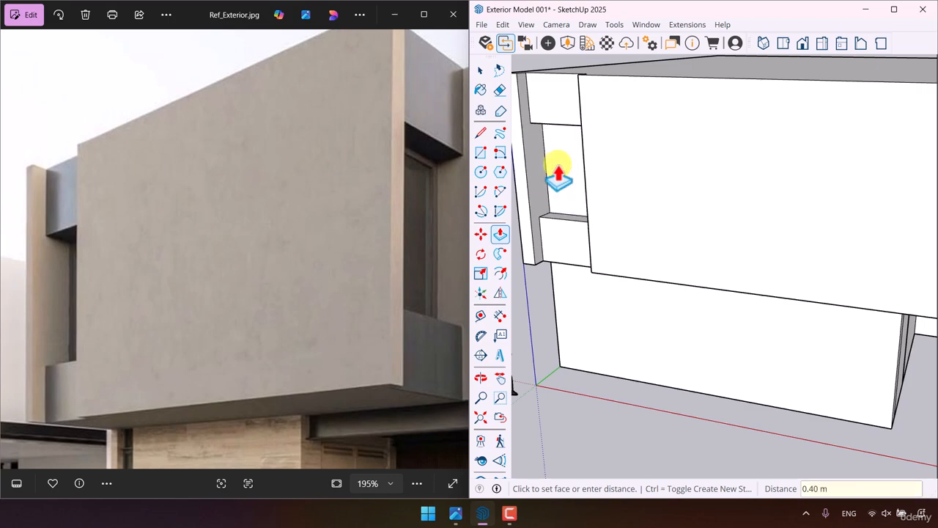
{"action": "left_click", "coordinate": [560, 176]}
{"action": "key", "text": "space"}
- Copy the corner edge between the upper front and side faces 0.3 m along the side face, and again 1.4 m further
{"action": "scroll", "coordinate": [563, 220], "scroll_direction": "down", "scroll_amount": 5}
{"action": "middle_click_drag", "start_coordinate": [565, 283], "coordinate": [654, 268]}
{"action": "scroll", "coordinate": [667, 264], "scroll_direction": "up", "scroll_amount": 3}
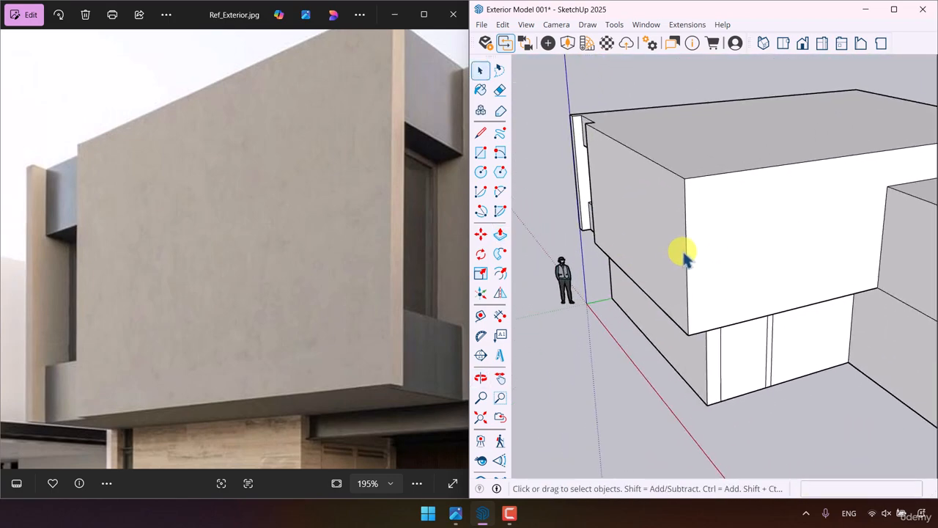
{"action": "left_click", "coordinate": [686, 250]}
{"action": "left_click", "coordinate": [481, 235]}
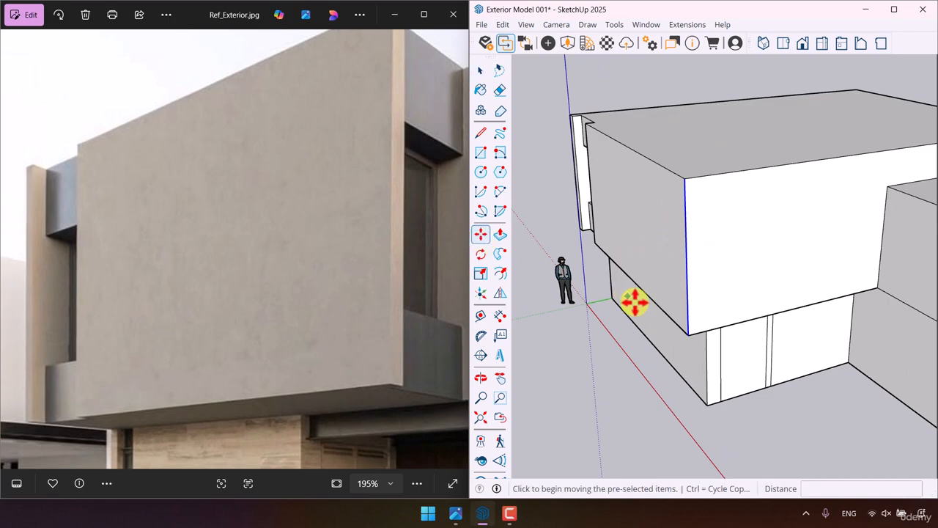
{"action": "key", "text": "ctrl"}
{"action": "left_click", "coordinate": [682, 325]}
{"action": "type", "text": "0."}
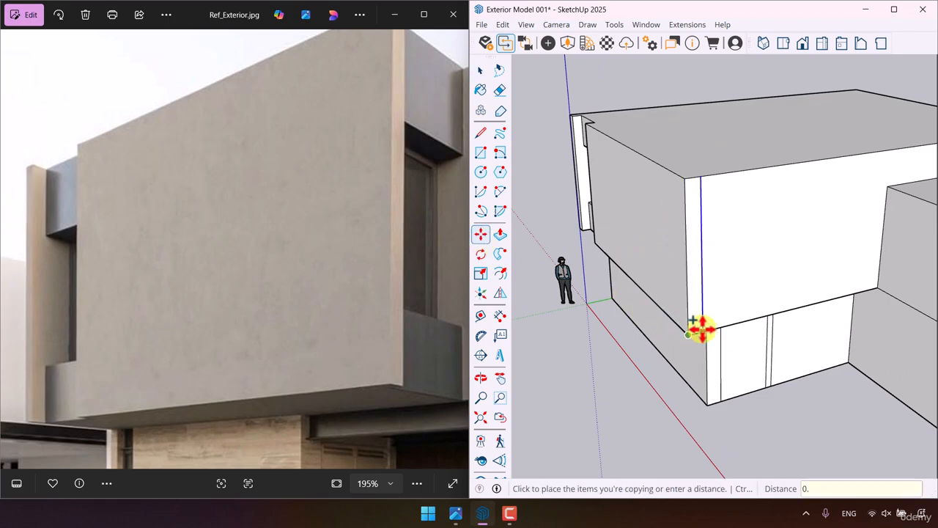
{"action": "type", "text": "3"}
{"action": "key", "text": "Return"}
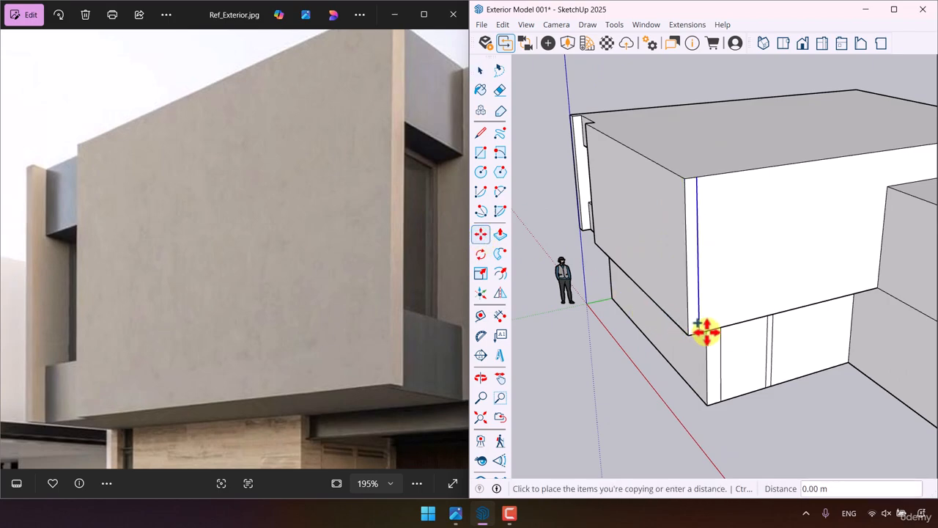
{"action": "left_click", "coordinate": [711, 328]}
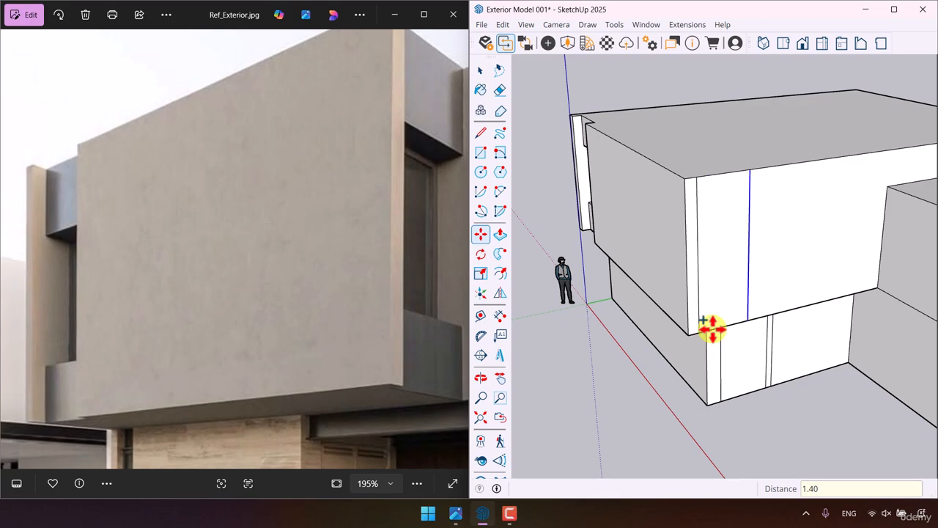
- Push the 1.4 m wide strip on the upper side face inward 0.3 m
{"action": "left_click", "coordinate": [500, 233]}
{"action": "left_click", "coordinate": [721, 253]}
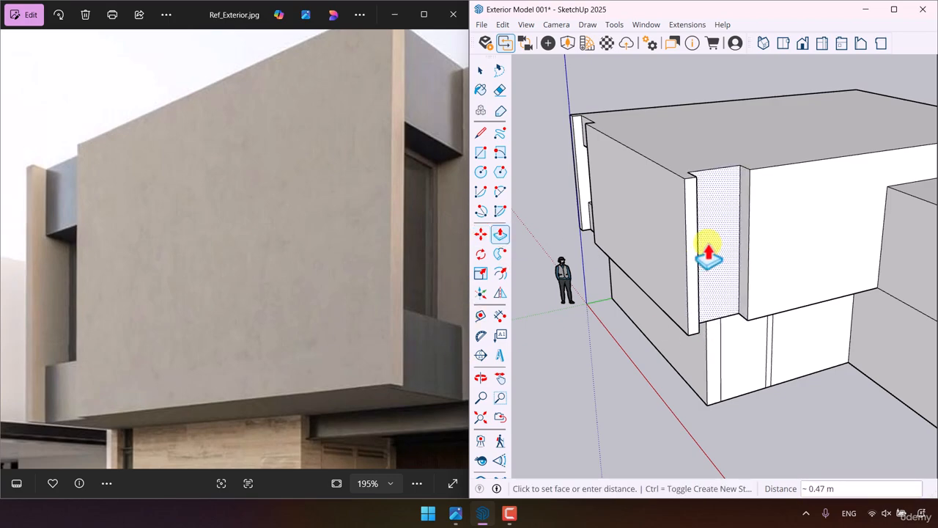
{"action": "type", "text": "0.2"}
{"action": "key", "text": "Return"}
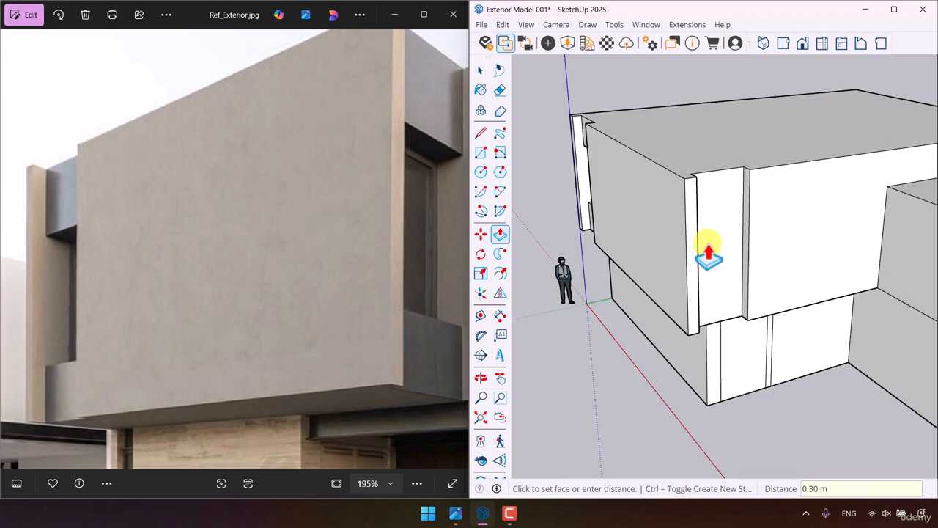
- Copy the side recess's top edge 1 m down, and copy that new edge another 2 m down
{"action": "key", "text": "space"}
{"action": "left_click", "coordinate": [728, 170]}
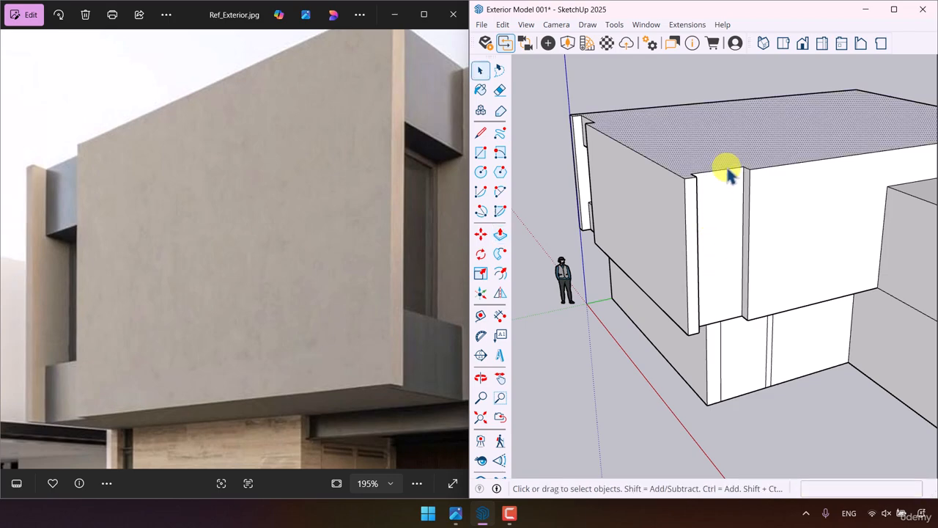
{"action": "left_click", "coordinate": [723, 174]}
{"action": "left_click", "coordinate": [481, 233]}
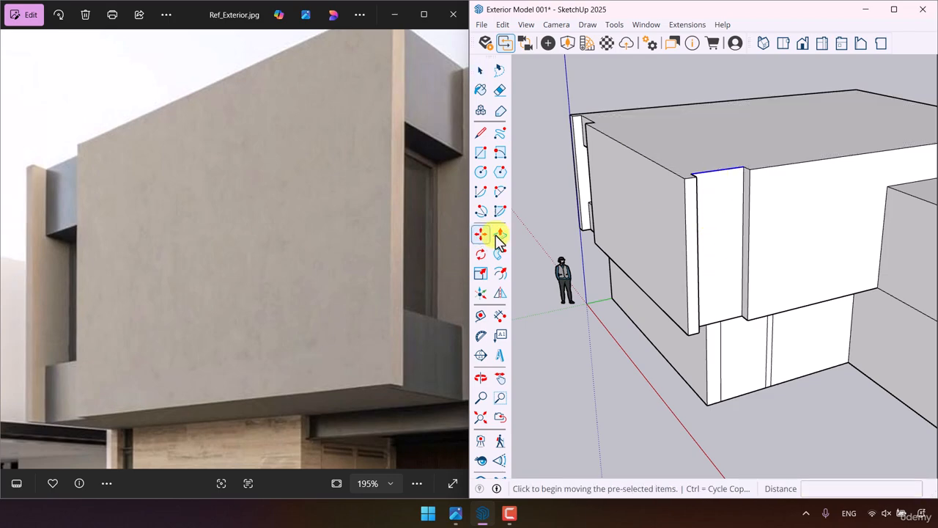
{"action": "key", "text": "ctrl"}
{"action": "left_click", "coordinate": [744, 168]}
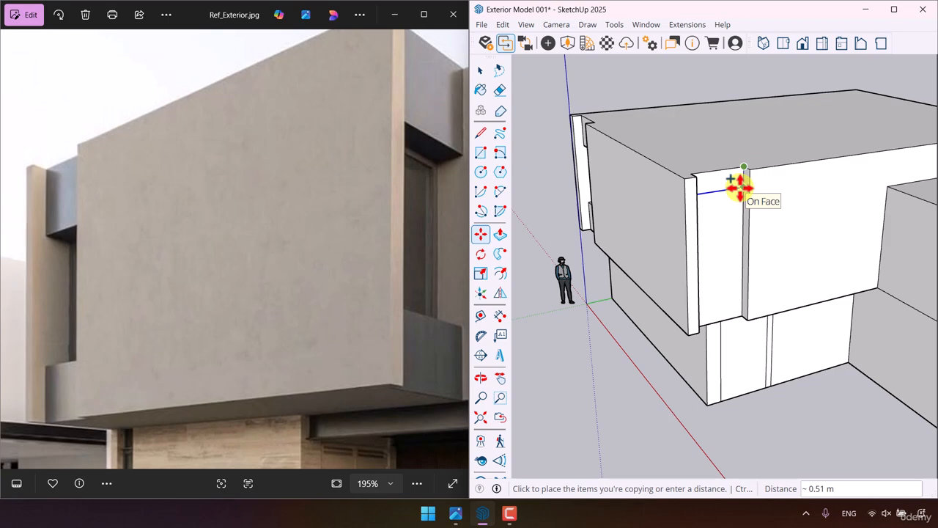
{"action": "type", "text": "1"}
{"action": "key", "text": "Return"}
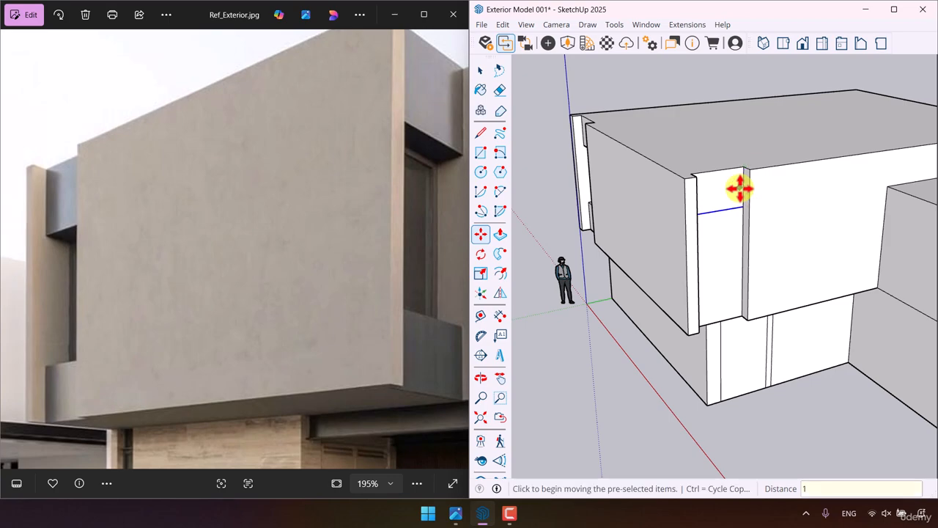
{"action": "key", "text": "ctrl"}
{"action": "left_click", "coordinate": [744, 207]}
{"action": "key", "text": "Return"}
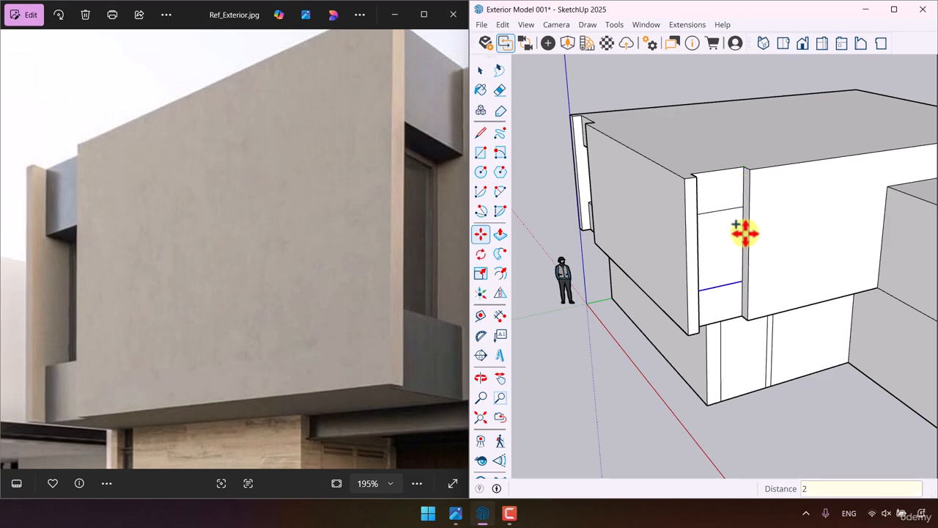
- Push the middle panel of the side recess inward 0.4 m to form its window opening
{"action": "left_click", "coordinate": [500, 233]}
{"action": "left_click", "coordinate": [722, 260]}
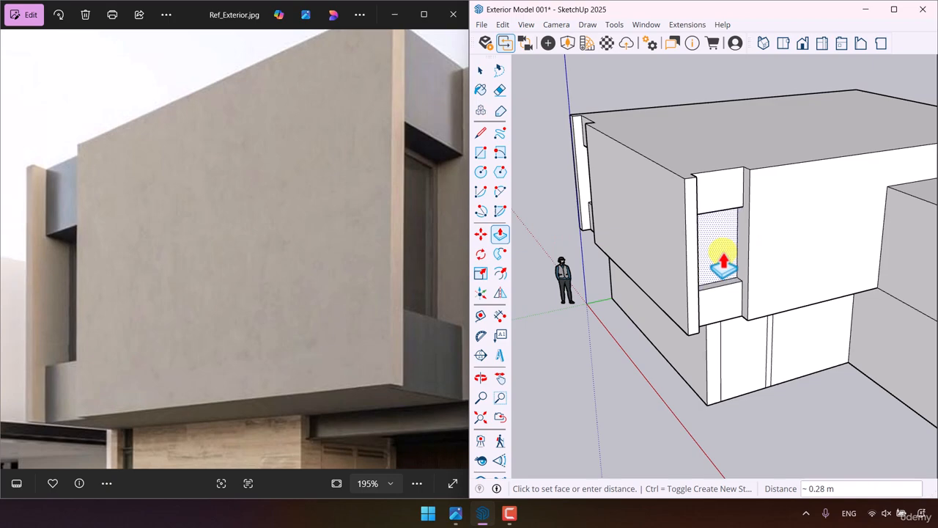
{"action": "type", "text": "0.4"}
{"action": "key", "text": "Return"}
{"action": "key", "text": "space"}
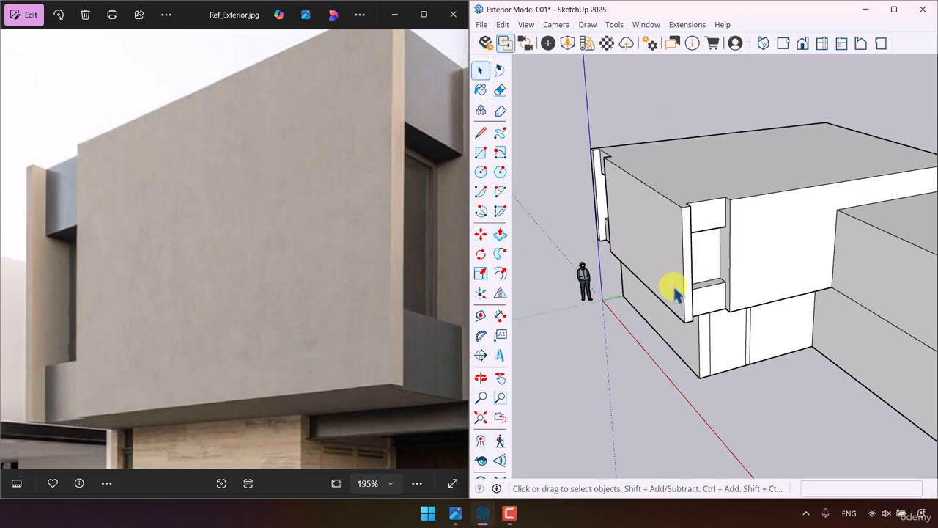
- Copy the lower front wall's vertical edge nearest the blue axis 0.2 m inward along the wall, and again 0.4 m further
{"action": "middle_click_drag", "start_coordinate": [670, 287], "coordinate": [775, 139]}
{"action": "scroll", "coordinate": [264, 370], "scroll_direction": "down", "scroll_amount": 3}
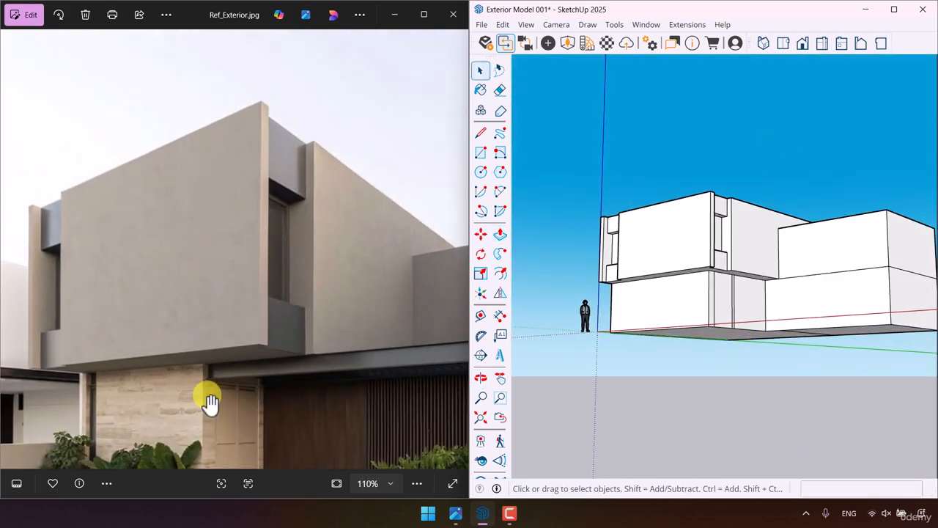
{"action": "scroll", "coordinate": [84, 403], "scroll_direction": "up", "scroll_amount": 4}
{"action": "scroll", "coordinate": [620, 314], "scroll_direction": "up", "scroll_amount": 6}
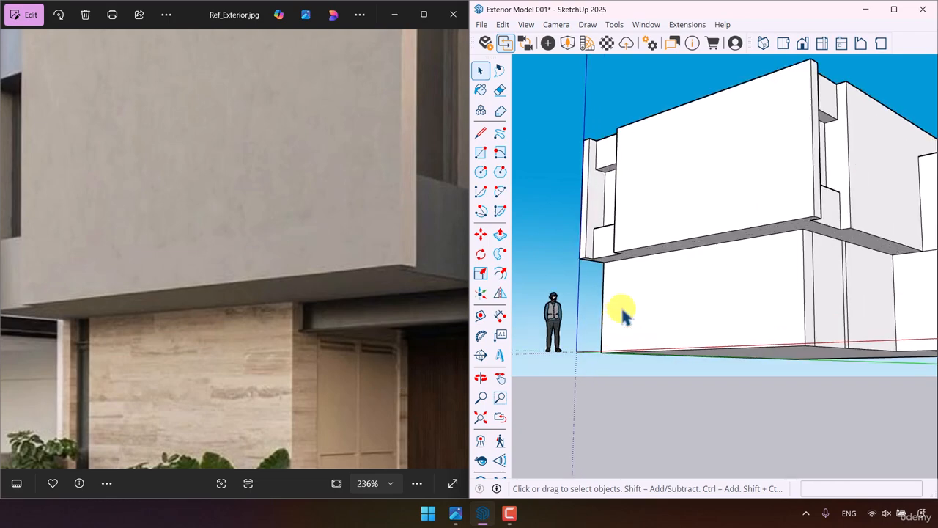
{"action": "scroll", "coordinate": [569, 316], "scroll_direction": "up", "scroll_amount": 2}
{"action": "middle_click_drag", "start_coordinate": [591, 298], "coordinate": [562, 252]}
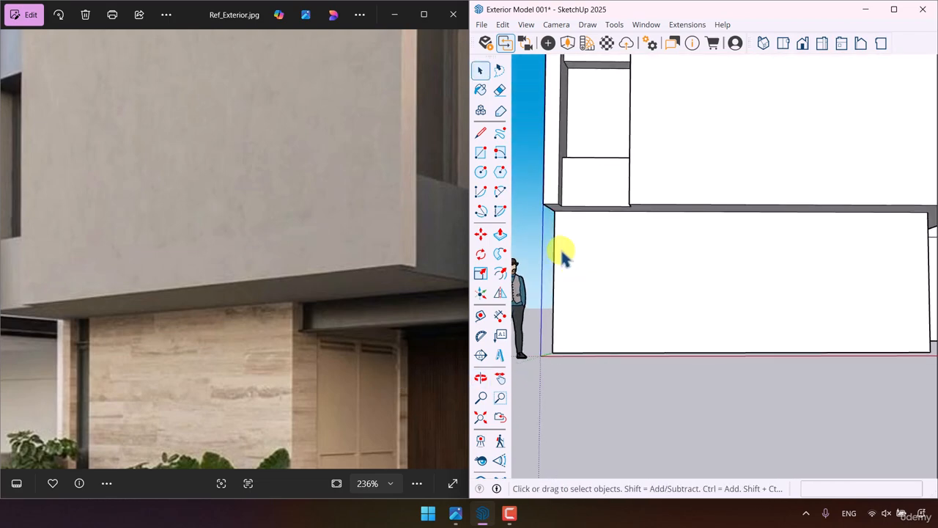
{"action": "left_click", "coordinate": [554, 253]}
{"action": "left_click", "coordinate": [480, 233]}
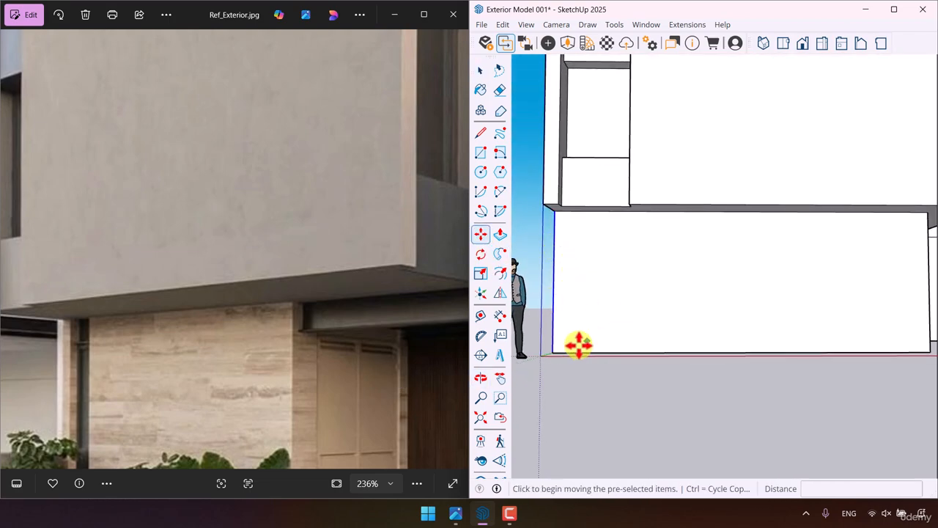
{"action": "key", "text": "ctrl"}
{"action": "left_click", "coordinate": [550, 352]}
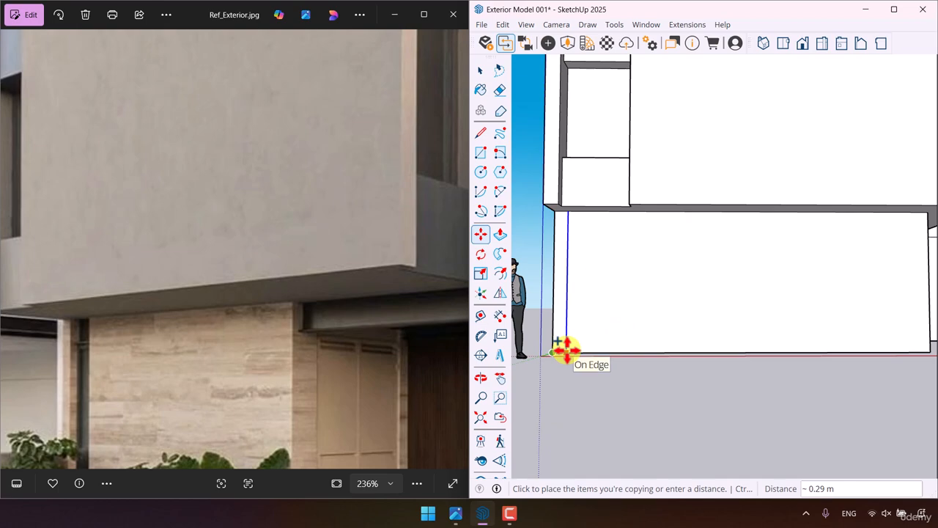
{"action": "type", "text": "0.3"}
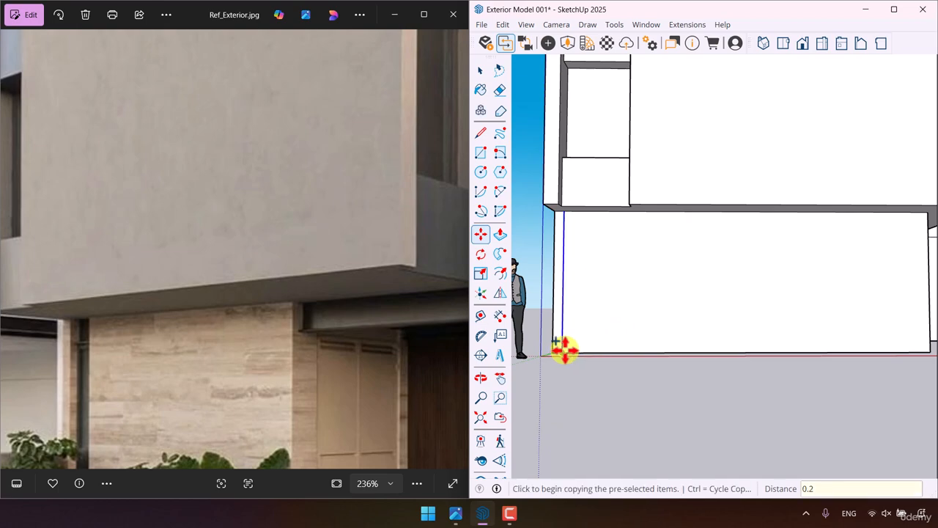
{"action": "left_click", "coordinate": [562, 353]}
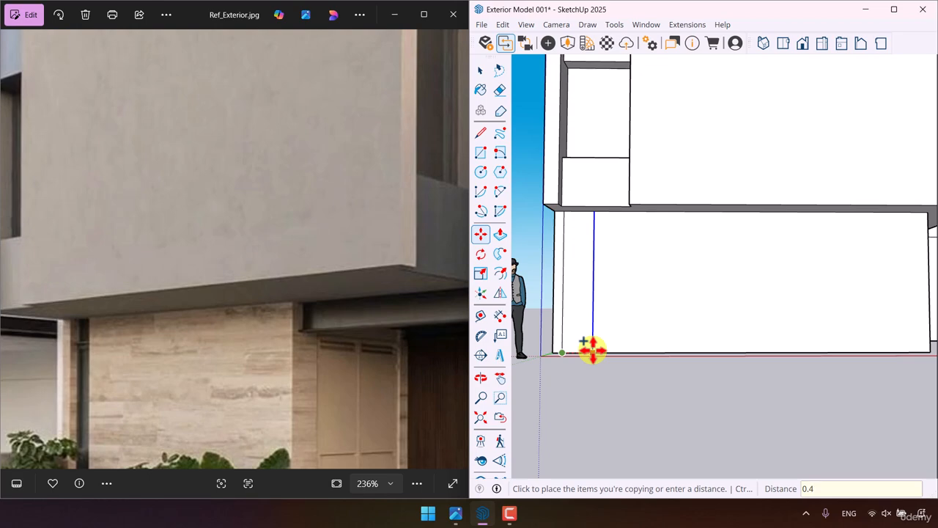
{"action": "key", "text": "Return"}
- Push the 0.4 m wide strip on the lower front wall inward 0.4 m
{"action": "left_click", "coordinate": [500, 233]}
{"action": "left_click", "coordinate": [572, 330]}
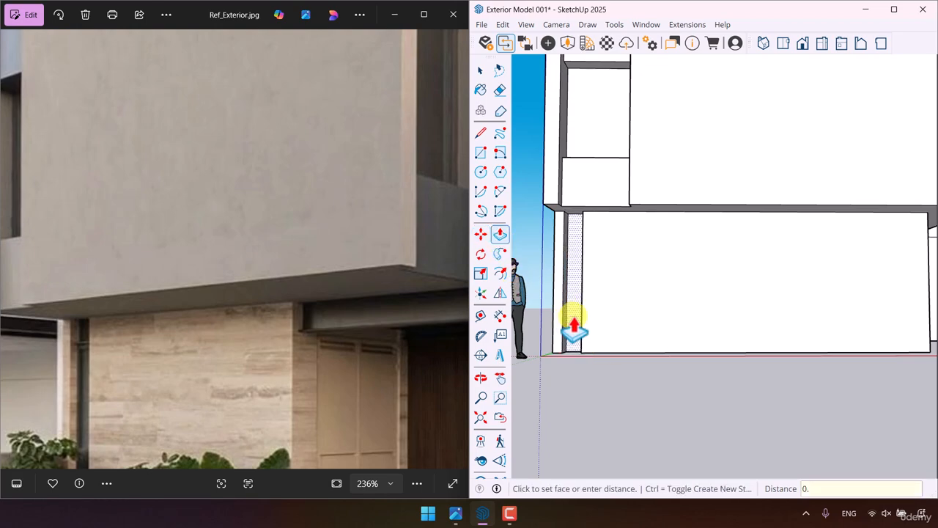
{"action": "type", "text": "0.4"}
{"action": "key", "text": "Return"}
{"action": "key", "text": "space"}
- Copy the top edge of the wide panel on the lower side wall 0.4 m down to mark the door head
{"action": "scroll", "coordinate": [576, 327], "scroll_direction": "down", "scroll_amount": 10}
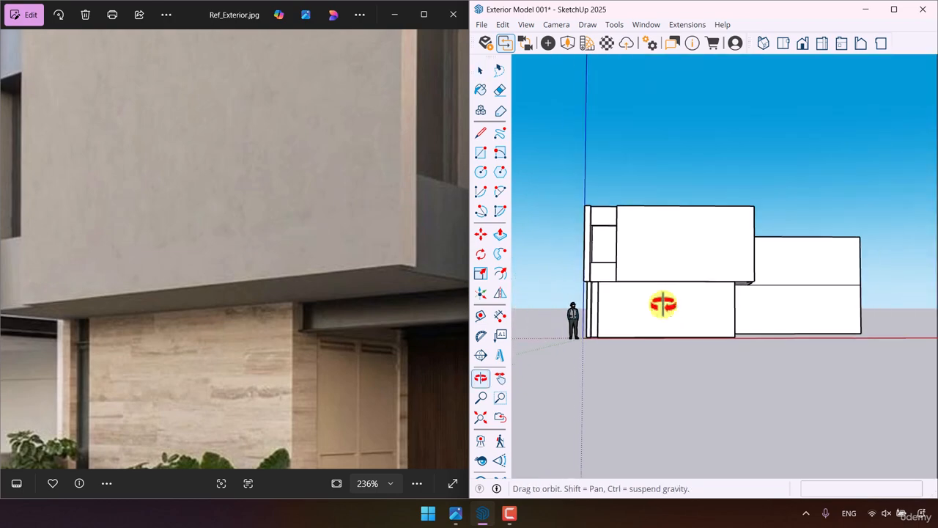
{"action": "scroll", "coordinate": [733, 329], "scroll_direction": "up", "scroll_amount": 3}
{"action": "mouse_move", "coordinate": [733, 329]}
{"action": "middle_mouse_down"}
{"action": "mouse_move", "coordinate": [624, 331]}
{"action": "mouse_move", "coordinate": [655, 351]}
{"action": "middle_mouse_up"}
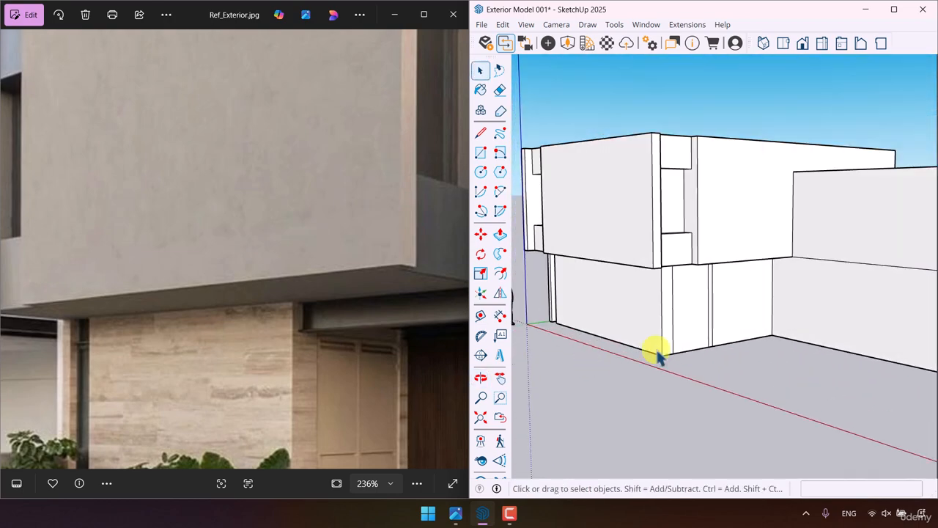
{"action": "scroll", "coordinate": [726, 274], "scroll_direction": "up", "scroll_amount": 3}
{"action": "middle_click_drag", "start_coordinate": [725, 273], "coordinate": [701, 194]}
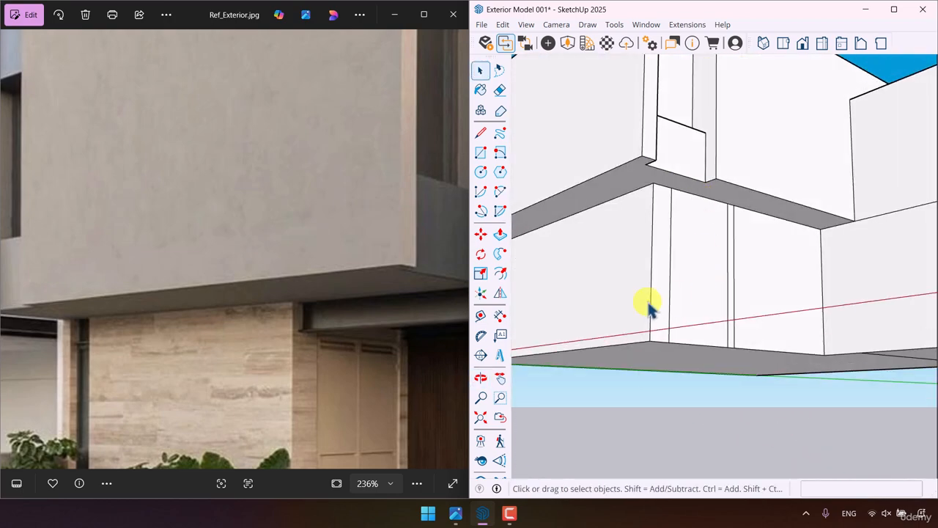
{"action": "left_click", "coordinate": [702, 200]}
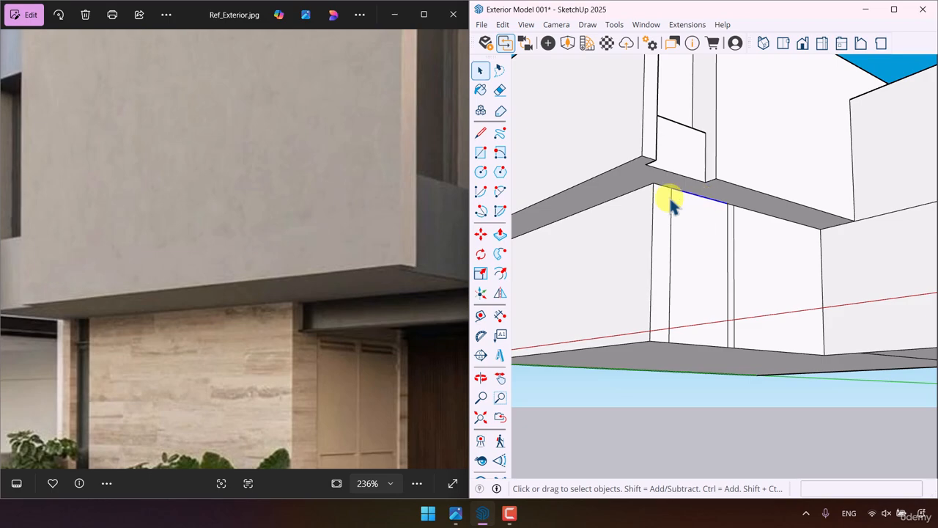
{"action": "left_click", "coordinate": [480, 234]}
{"action": "scroll", "coordinate": [687, 262], "scroll_direction": "up", "scroll_amount": 1}
{"action": "key", "text": "ctrl"}
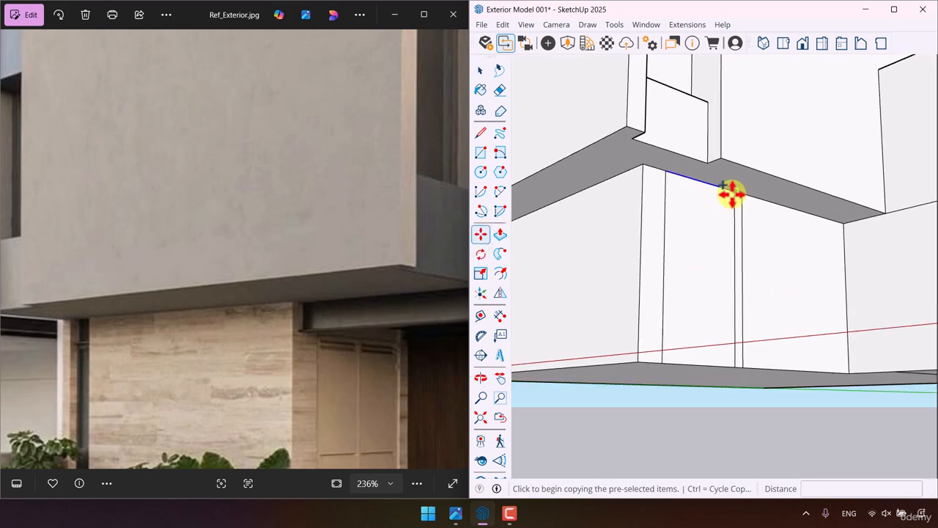
{"action": "left_click", "coordinate": [734, 191]}
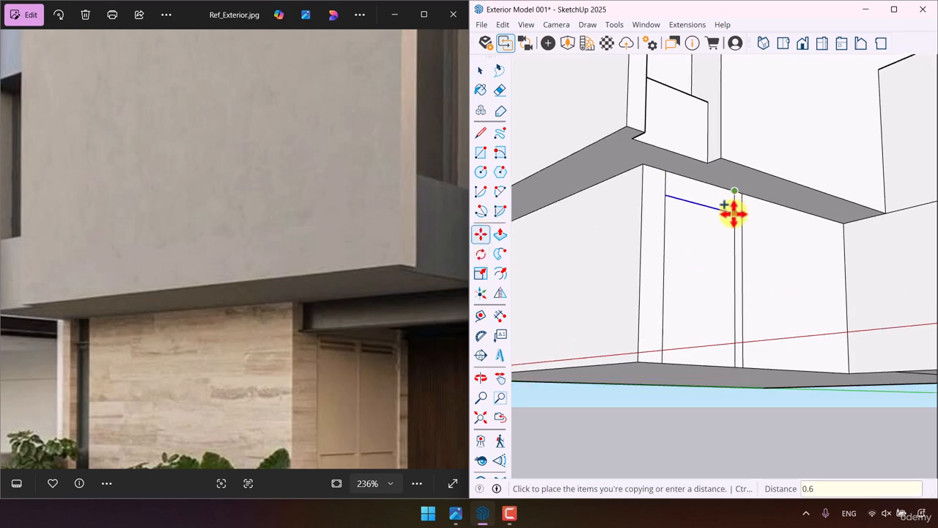
{"action": "key", "text": "Return"}
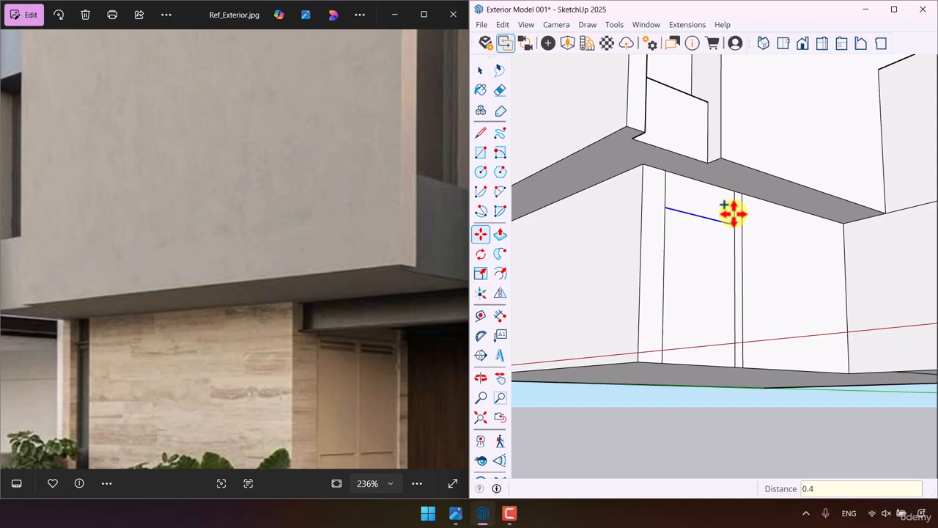
{"action": "key", "text": "ctrl+z"}
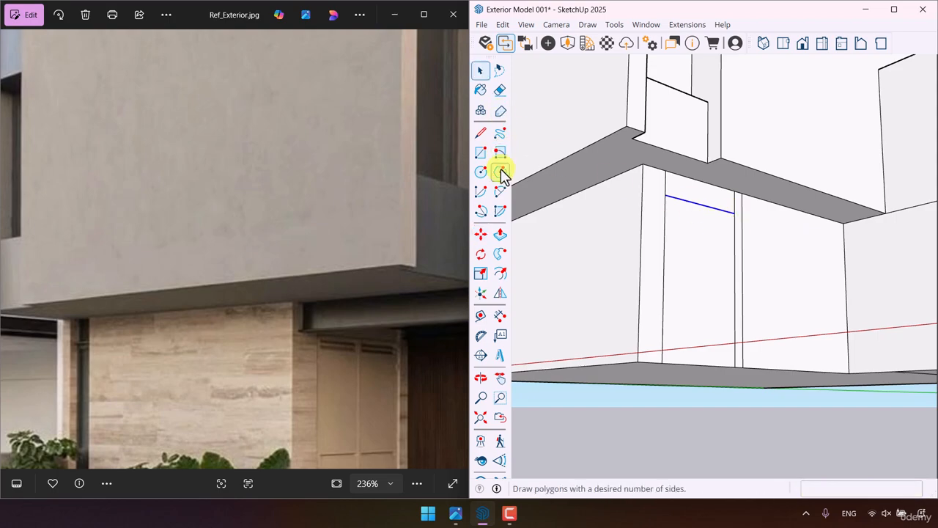
- Push the door panel on the lower side wall inward 0.08 m
{"action": "left_click", "coordinate": [499, 235]}
{"action": "left_click", "coordinate": [697, 264]}
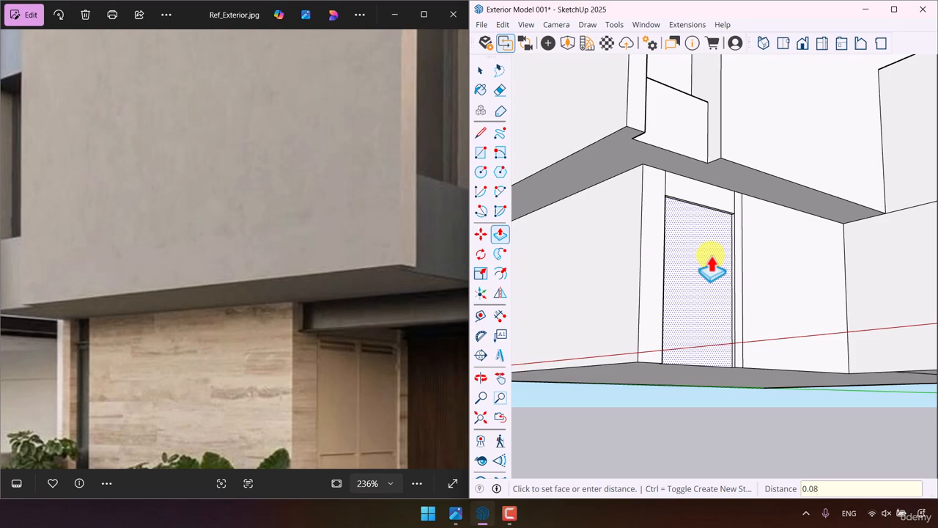
{"action": "left_click", "coordinate": [712, 265]}
{"action": "key", "text": "space"}
- Select all the connected geometry of the house massing and make it a group
{"action": "middle_click_drag", "start_coordinate": [635, 237], "coordinate": [603, 292]}
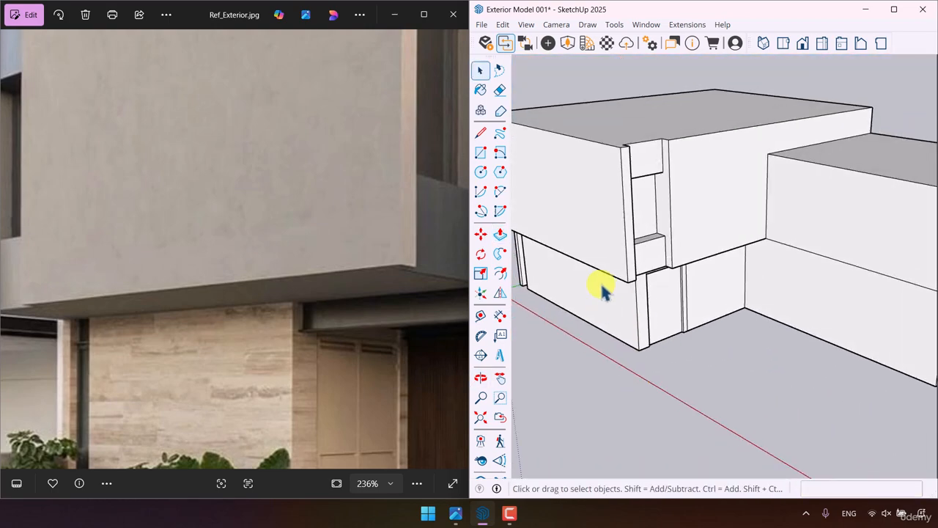
{"action": "scroll", "coordinate": [602, 286], "scroll_direction": "down", "scroll_amount": 4}
{"action": "middle_click_drag", "start_coordinate": [702, 329], "coordinate": [691, 299]}
{"action": "triple_click", "coordinate": [683, 287]}
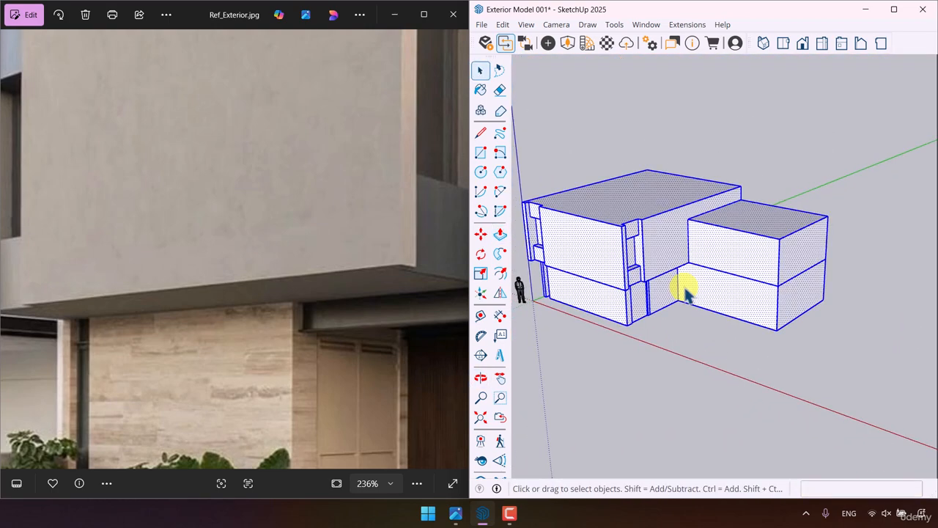
{"action": "right_click", "coordinate": [685, 288]}
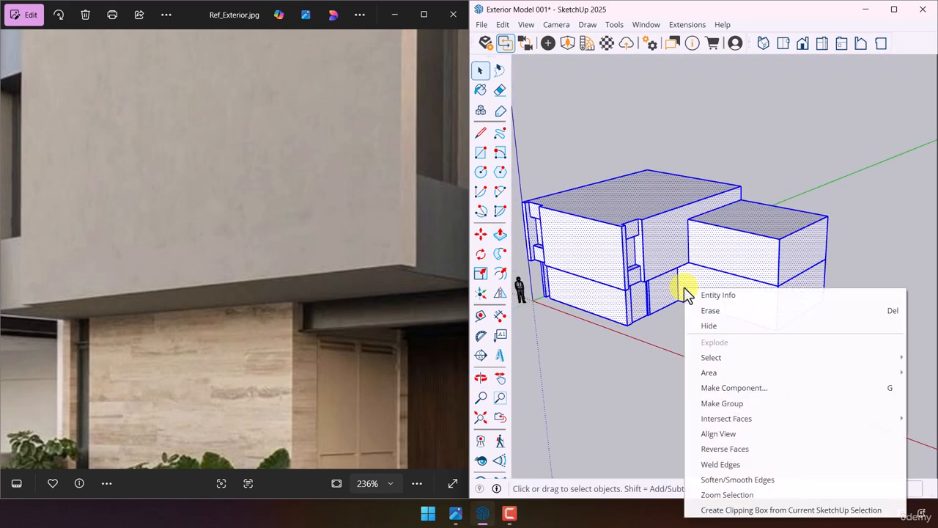
{"action": "left_click", "coordinate": [733, 404]}
{"action": "left_click", "coordinate": [680, 391]}
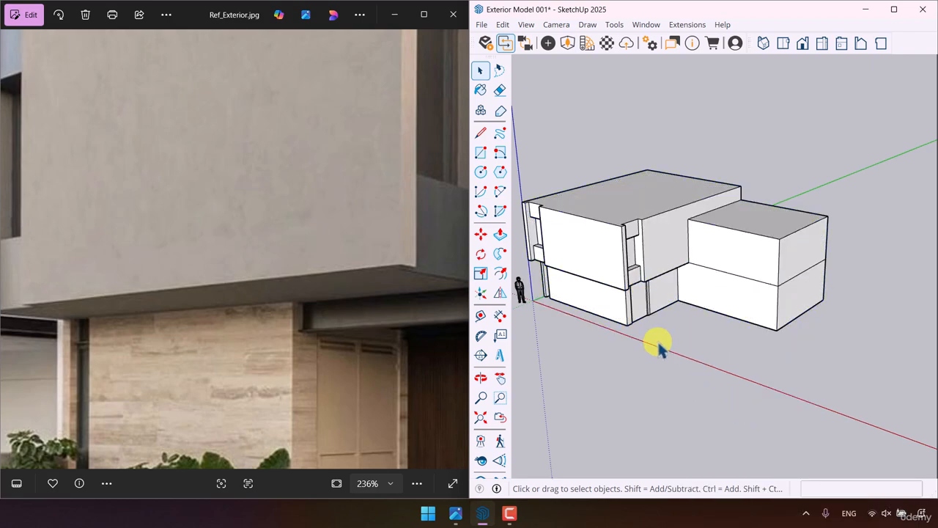
- Examine the entrance canopy above the door in the reference photo and compare it with the model's side elevation
{"action": "left_click", "coordinate": [225, 43]}
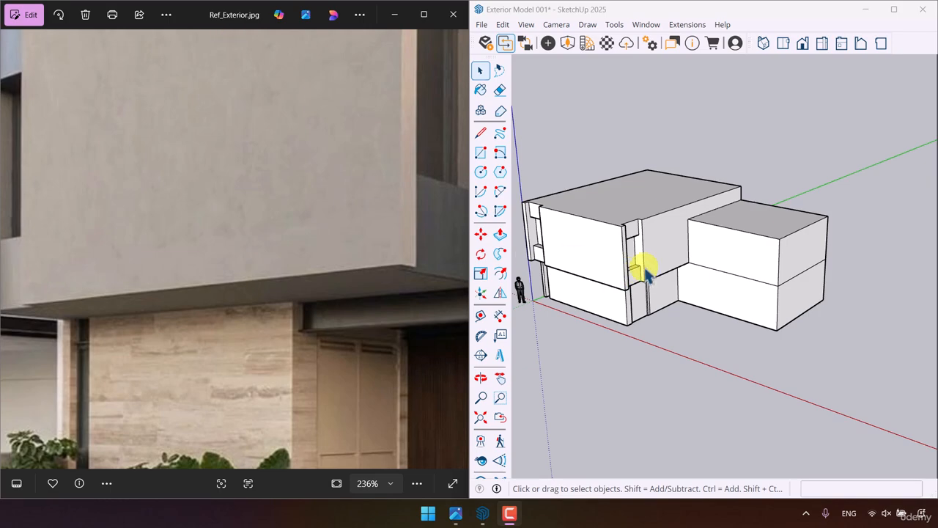
{"action": "scroll", "coordinate": [707, 337], "scroll_direction": "up", "scroll_amount": 3}
{"action": "mouse_move", "coordinate": [708, 338]}
{"action": "middle_mouse_down"}
{"action": "mouse_move", "coordinate": [671, 258]}
{"action": "mouse_move", "coordinate": [660, 205]}
{"action": "middle_mouse_up"}
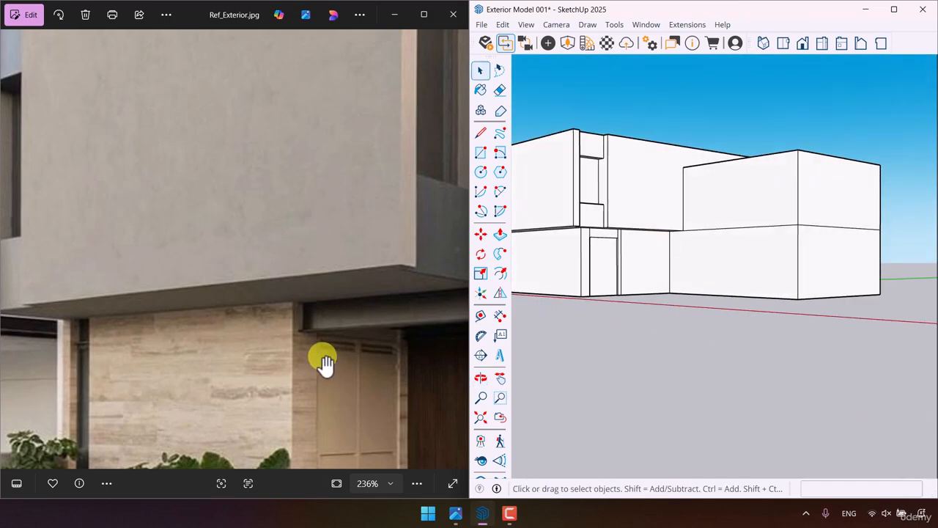
{"action": "scroll", "coordinate": [231, 242], "scroll_direction": "down", "scroll_amount": 2}
{"action": "scroll", "coordinate": [228, 236], "scroll_direction": "down", "scroll_amount": 3}
{"action": "scroll", "coordinate": [302, 274], "scroll_direction": "up", "scroll_amount": 5}
{"action": "scroll", "coordinate": [143, 269], "scroll_direction": "down", "scroll_amount": 4}
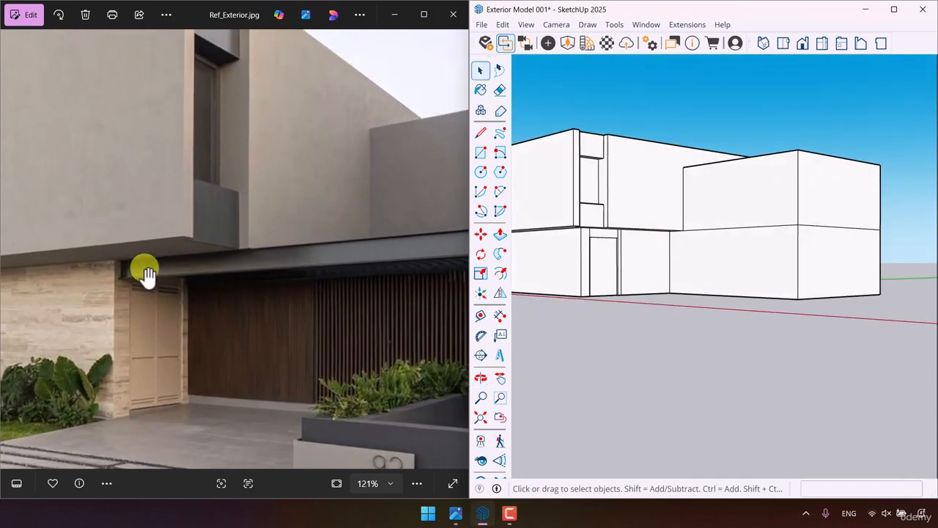
{"action": "scroll", "coordinate": [173, 272], "scroll_direction": "down", "scroll_amount": 2}
{"action": "scroll", "coordinate": [279, 266], "scroll_direction": "up", "scroll_amount": 3}
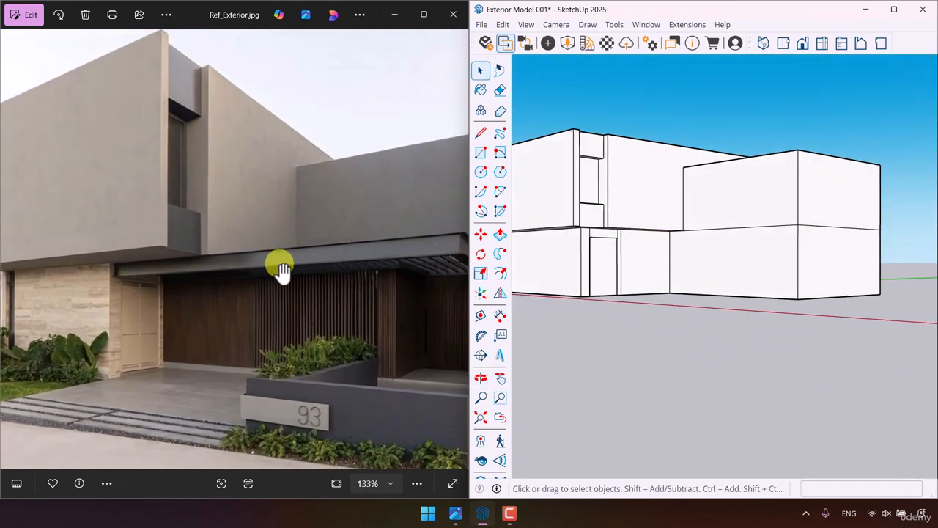
{"action": "left_click_drag", "start_coordinate": [370, 301], "coordinate": [291, 284]}
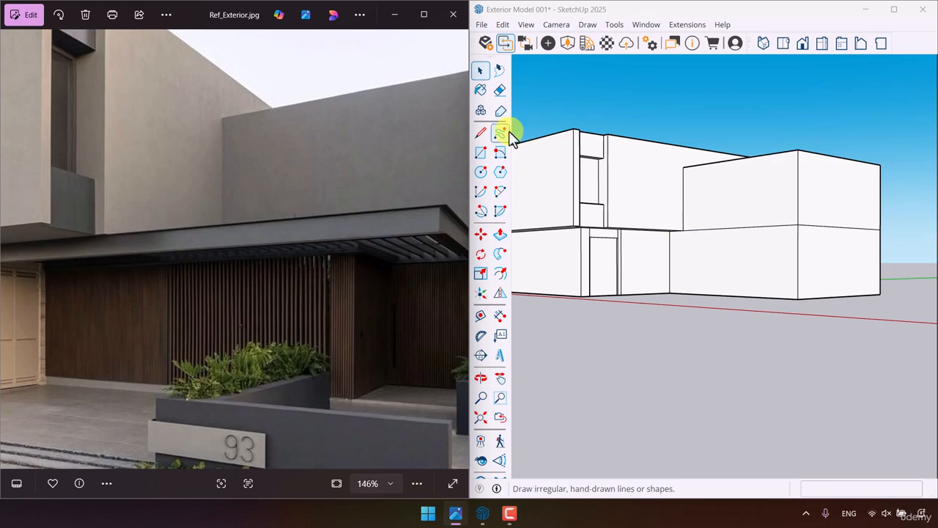
- Draw a line parallel to the red axis from the top midpoint of the lower side wall's end strip to past the side wing
{"action": "left_click", "coordinate": [483, 134]}
{"action": "mouse_move", "coordinate": [543, 172]}
{"action": "middle_mouse_down"}
{"action": "mouse_move", "coordinate": [607, 199]}
{"action": "mouse_move", "coordinate": [569, 164]}
{"action": "middle_mouse_up"}
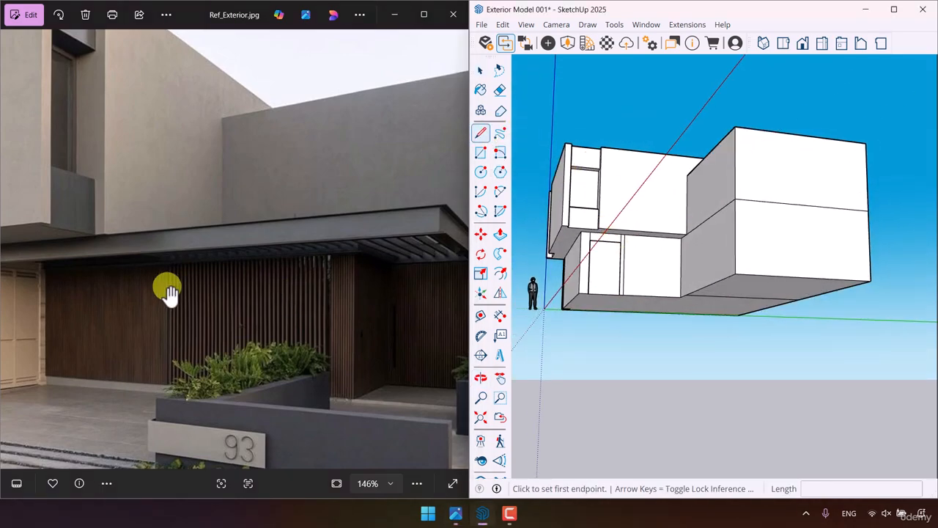
{"action": "scroll", "coordinate": [126, 278], "scroll_direction": "down", "scroll_amount": 2}
{"action": "scroll", "coordinate": [103, 282], "scroll_direction": "up", "scroll_amount": 5}
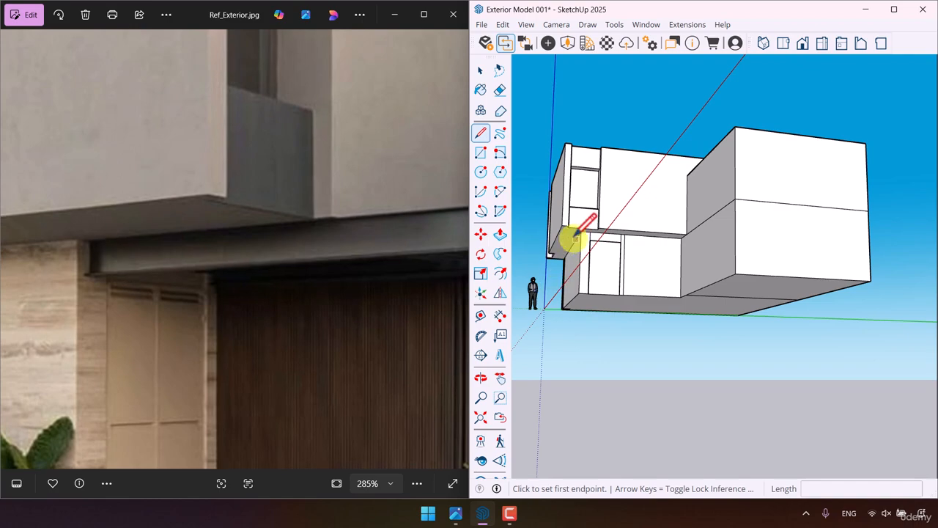
{"action": "scroll", "coordinate": [576, 240], "scroll_direction": "up", "scroll_amount": 4}
{"action": "middle_click_drag", "start_coordinate": [602, 236], "coordinate": [702, 211]}
{"action": "scroll", "coordinate": [689, 191], "scroll_direction": "up", "scroll_amount": 2}
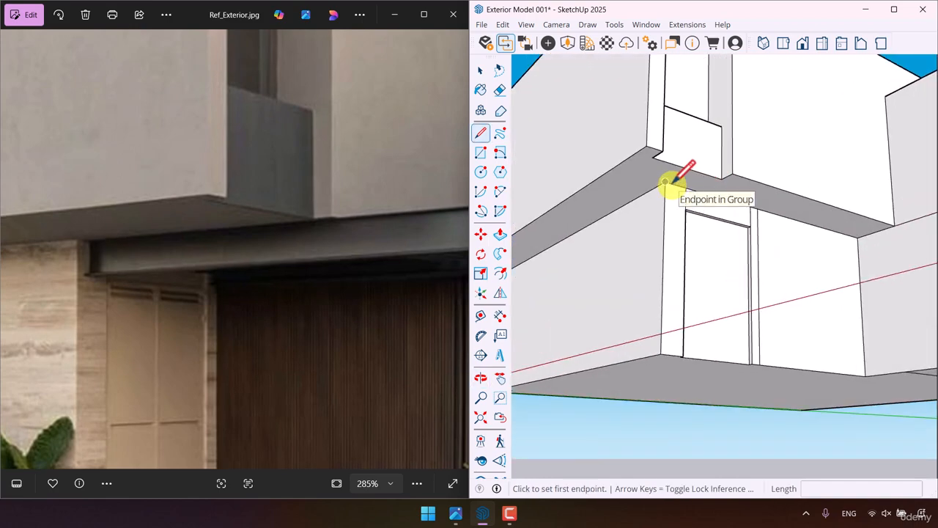
{"action": "left_click", "coordinate": [664, 182]}
{"action": "scroll", "coordinate": [671, 184], "scroll_direction": "down", "scroll_amount": 4}
{"action": "middle_click_drag", "start_coordinate": [672, 184], "coordinate": [643, 404]}
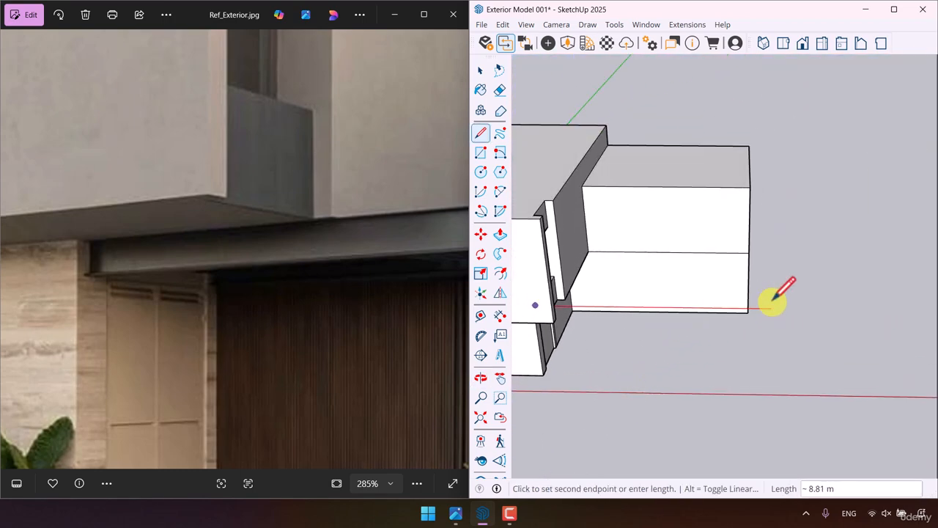
{"action": "left_click", "coordinate": [814, 308]}
{"action": "key", "text": "space"}
- Draw a line from the side wing's outer mid-height corner parallel to the green axis to the canopy line, and delete the overhanging end
{"action": "left_click", "coordinate": [480, 132]}
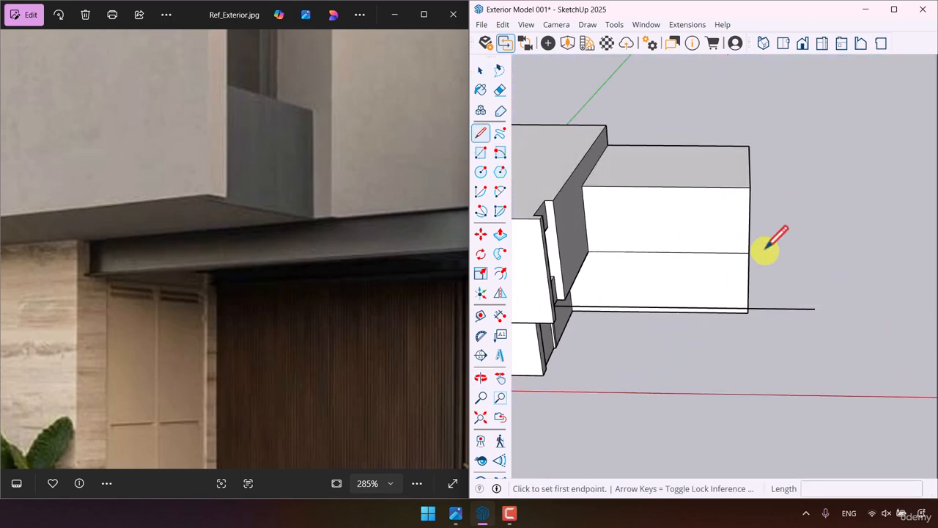
{"action": "left_click", "coordinate": [748, 253]}
{"action": "left_click", "coordinate": [751, 308]}
{"action": "key", "text": "space"}
{"action": "middle_click_drag", "start_coordinate": [706, 329], "coordinate": [656, 401]}
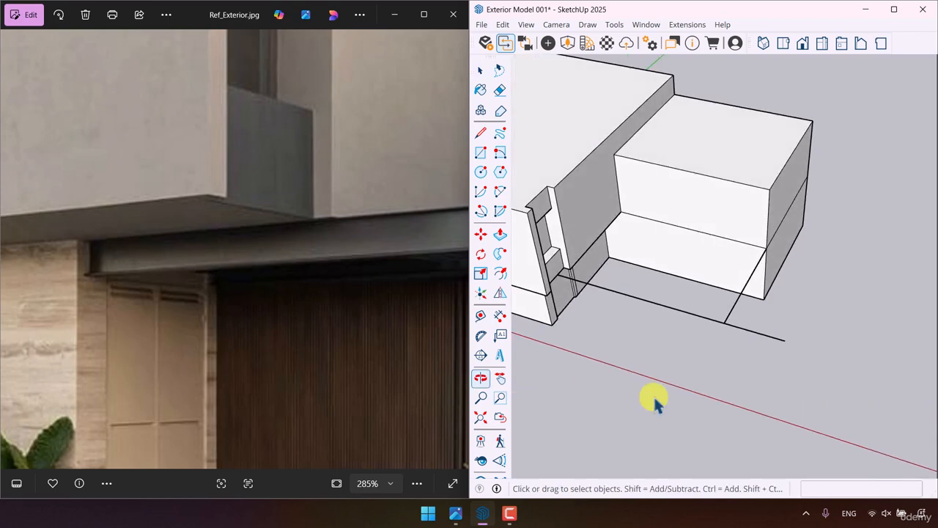
{"action": "left_click_drag", "start_coordinate": [787, 328], "coordinate": [765, 353]}
{"action": "middle_click_drag", "start_coordinate": [762, 366], "coordinate": [608, 256]}
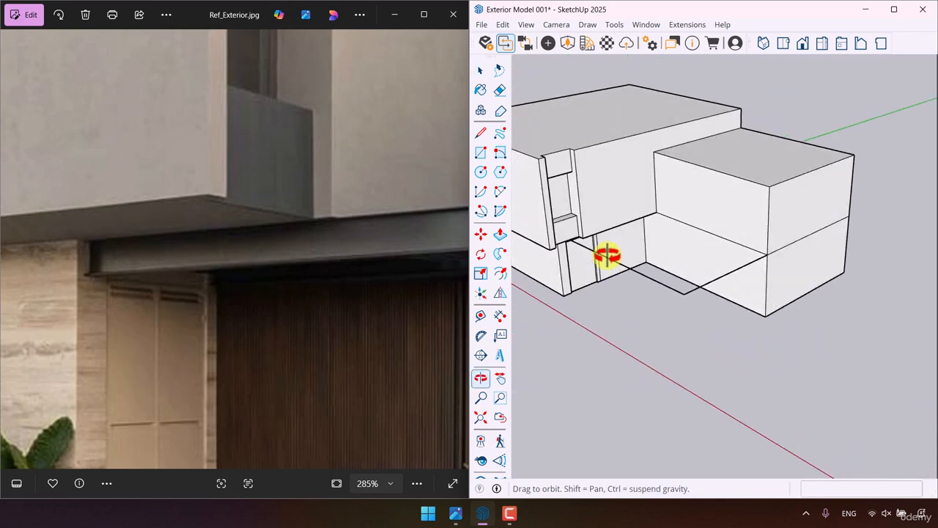
- Draw a 0.26 m by 0.1 m upright rectangle on the end strip of the side wall, from the canopy line's start point
{"action": "scroll", "coordinate": [613, 237], "scroll_direction": "up", "scroll_amount": 5}
{"action": "left_click", "coordinate": [483, 154]}
{"action": "middle_click_drag", "start_coordinate": [602, 309], "coordinate": [572, 204]}
{"action": "scroll", "coordinate": [582, 233], "scroll_direction": "up", "scroll_amount": 4}
{"action": "left_click", "coordinate": [582, 233]}
{"action": "scroll", "coordinate": [553, 278], "scroll_direction": "up", "scroll_amount": 1}
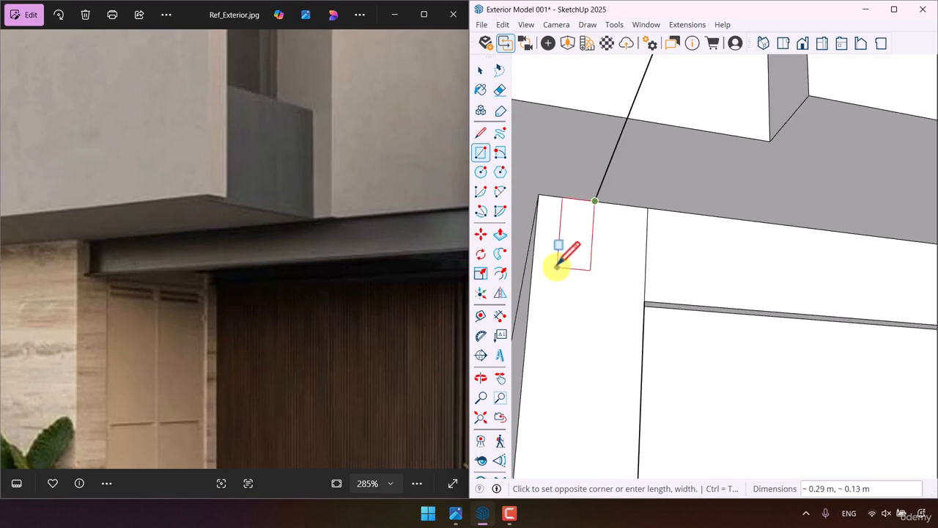
{"action": "type", "text": "0.26, 0"}
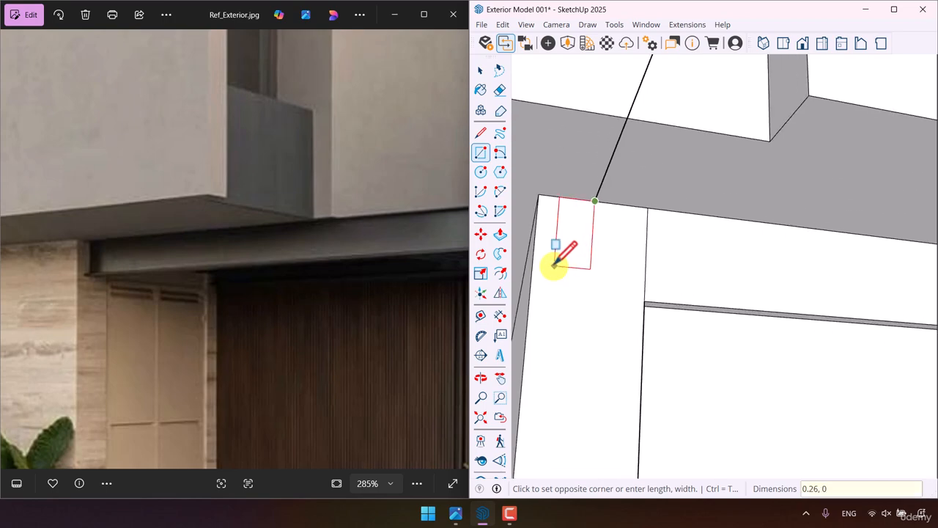
{"action": "type", "text": ".1"}
{"action": "key", "text": "Return"}
{"action": "key", "text": "space"}
{"action": "scroll", "coordinate": [546, 205], "scroll_direction": "up", "scroll_amount": 3}
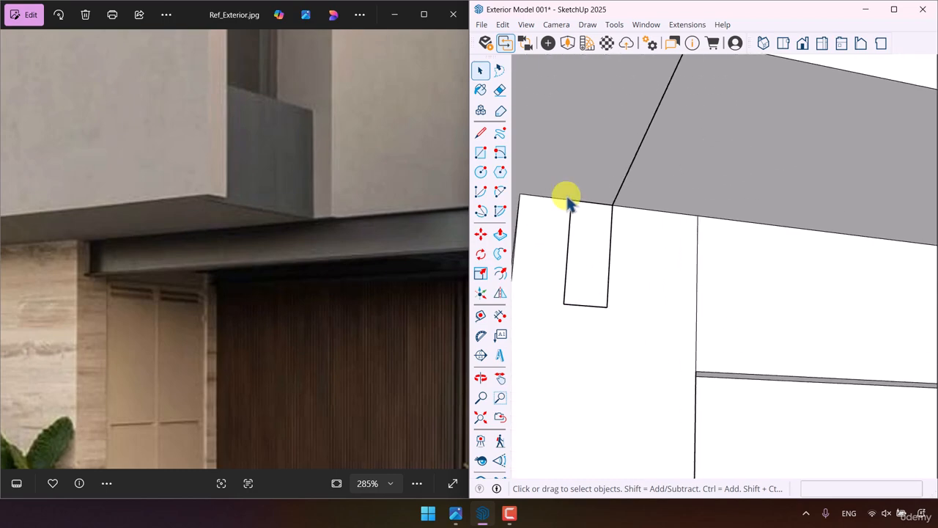
- Place a guide line 0.03 m below the top edge of the small profile rectangle
{"action": "left_click", "coordinate": [480, 315]}
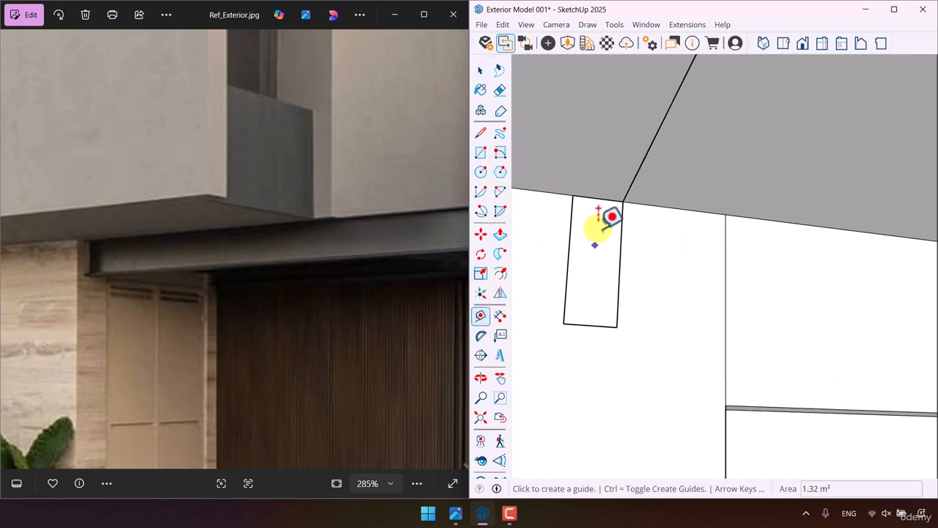
{"action": "left_click", "coordinate": [585, 197]}
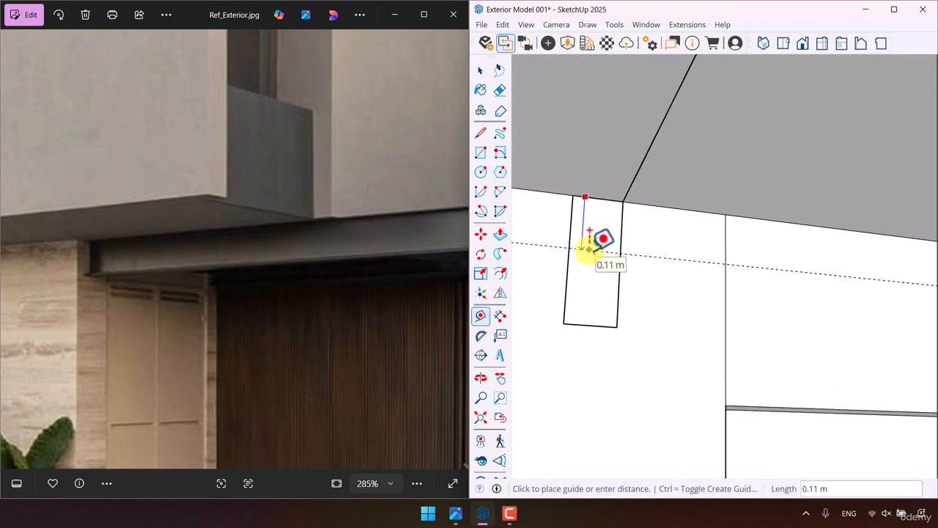
{"action": "key", "text": "Return"}
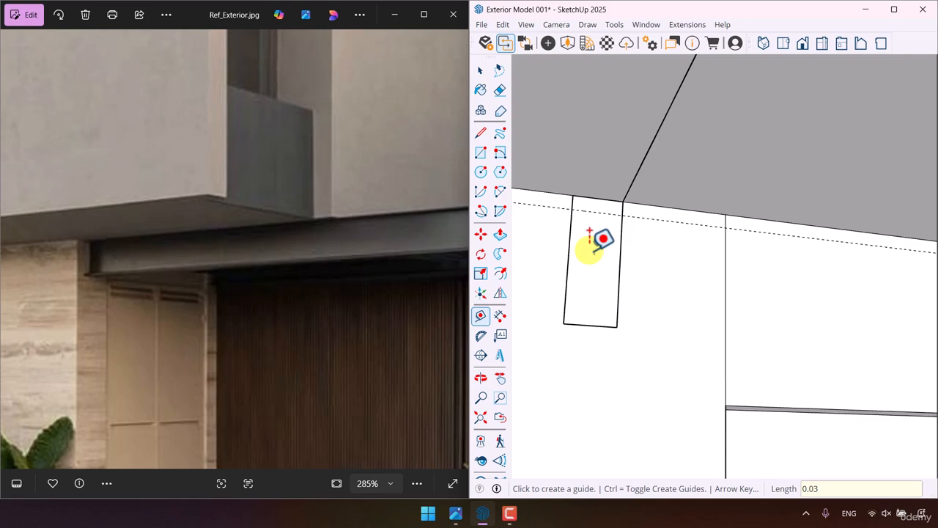
- Draw the channel's inner outline from the guide: 0.07 m across, 0.2 m down, and back to the rectangle's edge
{"action": "left_click", "coordinate": [480, 133]}
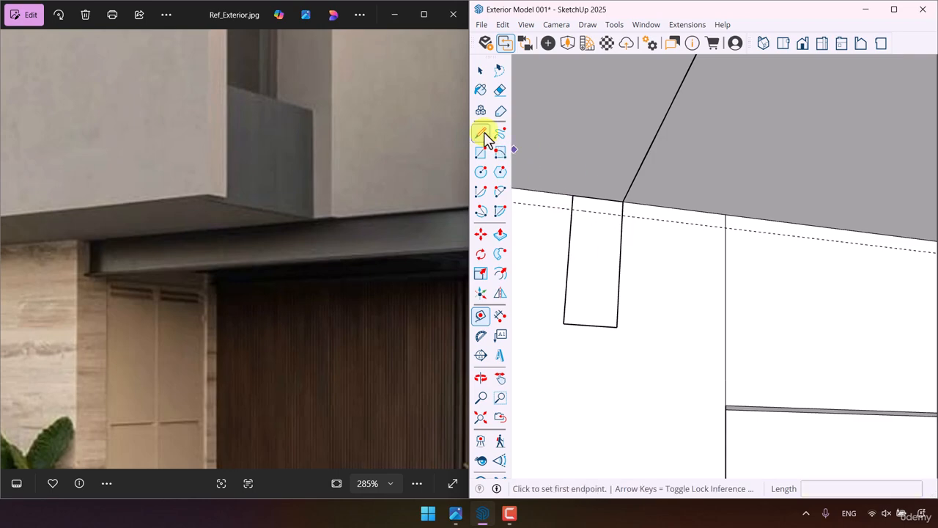
{"action": "left_click", "coordinate": [571, 209]}
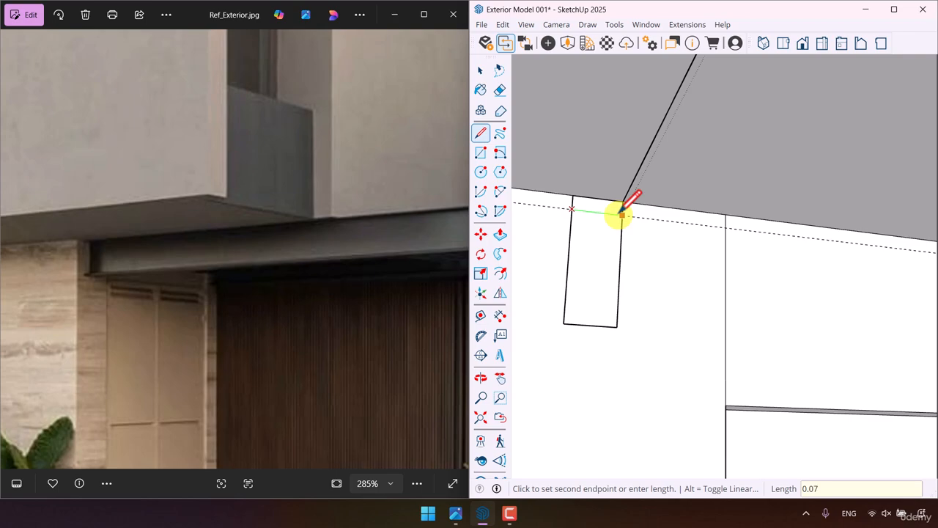
{"action": "left_click", "coordinate": [609, 213]}
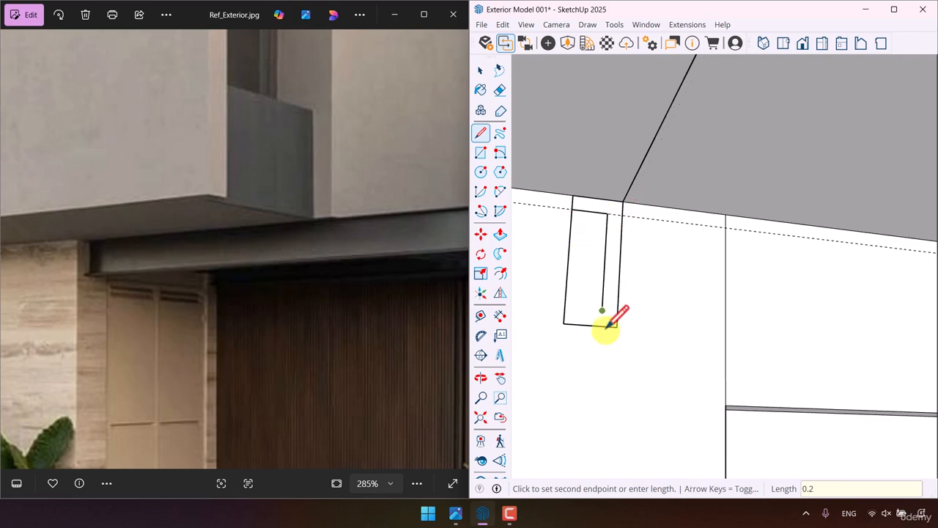
{"action": "left_click", "coordinate": [564, 308]}
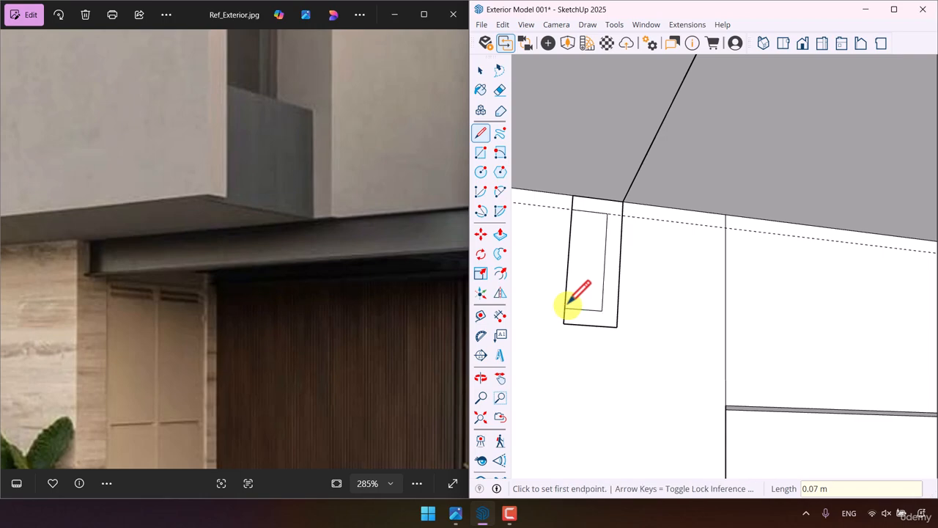
- Erase the leftover inner edge of the profile rectangle and the guide line to leave a C-shaped channel profile
{"action": "left_click", "coordinate": [499, 89]}
{"action": "left_click", "coordinate": [575, 253]}
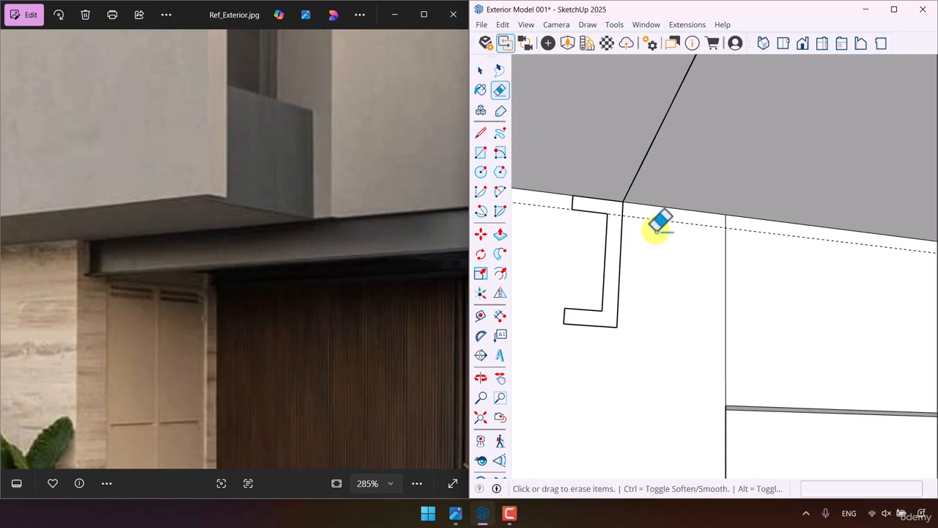
{"action": "left_click", "coordinate": [648, 219]}
- Sweep the C-shaped profile along the canopy line with Follow Me
{"action": "key", "text": "space"}
{"action": "triple_click", "coordinate": [629, 203]}
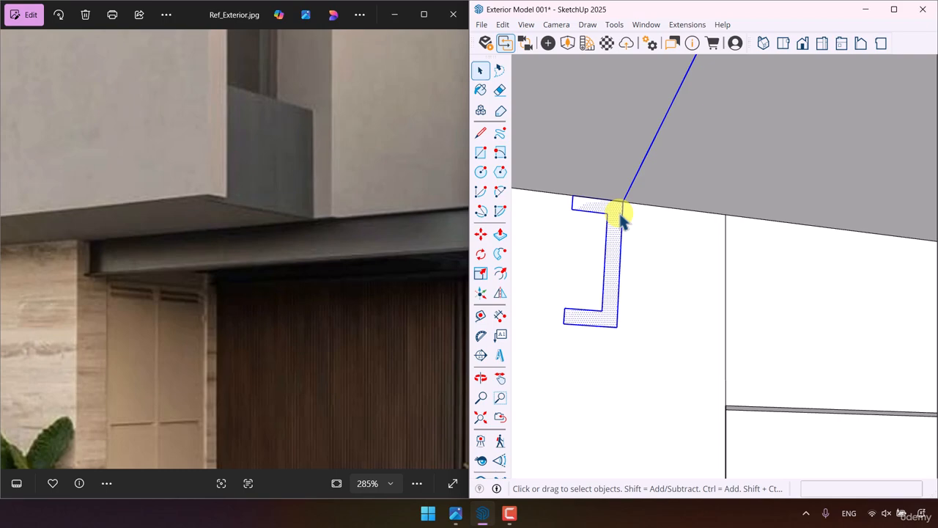
{"action": "left_click", "coordinate": [615, 223], "text": "shift"}
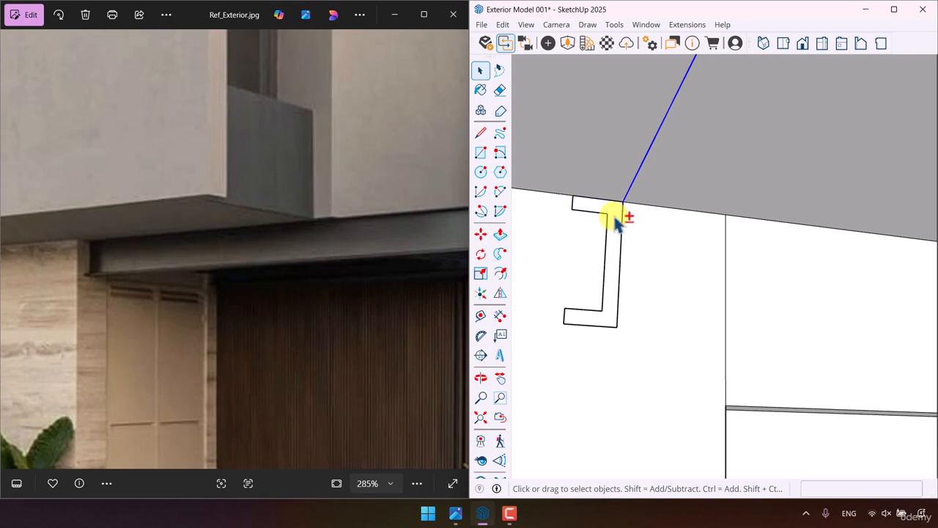
{"action": "left_click", "coordinate": [499, 255]}
{"action": "left_click", "coordinate": [607, 217]}
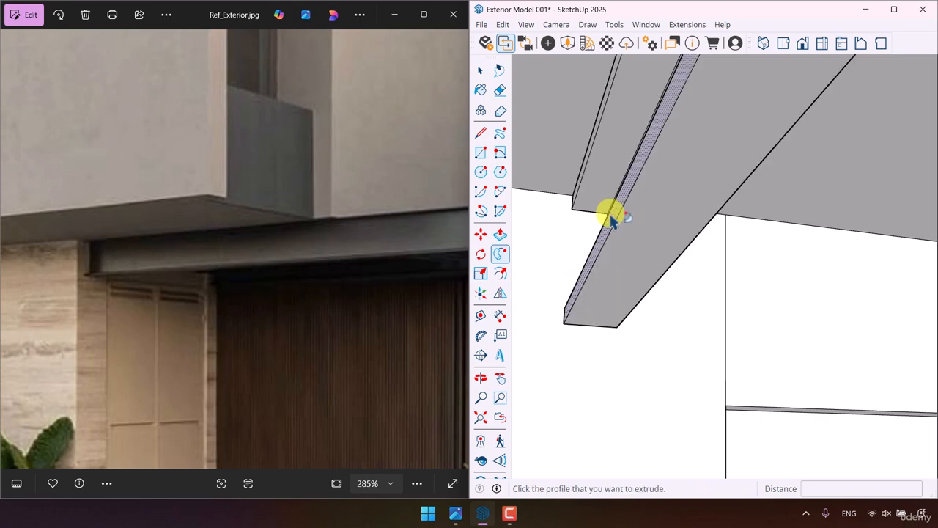
- Pull the side wing's outer end wall out 0.10 m, flush with the end of the canopy channel
{"action": "scroll", "coordinate": [612, 231], "scroll_direction": "down", "scroll_amount": 5}
{"action": "scroll", "coordinate": [602, 249], "scroll_direction": "down", "scroll_amount": 5}
{"action": "middle_click_drag", "start_coordinate": [607, 253], "coordinate": [759, 409]}
{"action": "scroll", "coordinate": [794, 277], "scroll_direction": "up", "scroll_amount": 2}
{"action": "key", "text": "space"}
{"action": "scroll", "coordinate": [794, 277], "scroll_direction": "up", "scroll_amount": 2}
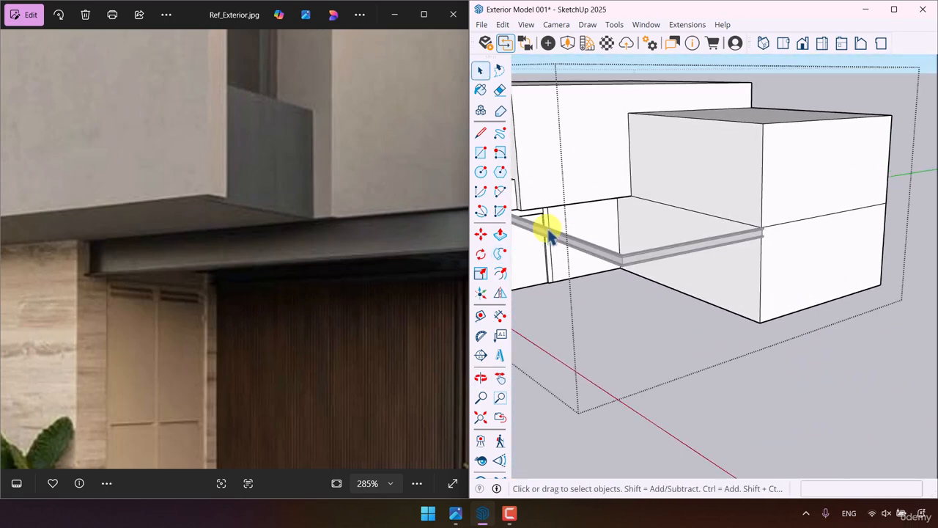
{"action": "left_click", "coordinate": [500, 233]}
{"action": "scroll", "coordinate": [837, 220], "scroll_direction": "up", "scroll_amount": 2}
{"action": "scroll", "coordinate": [837, 220], "scroll_direction": "up", "scroll_amount": 3}
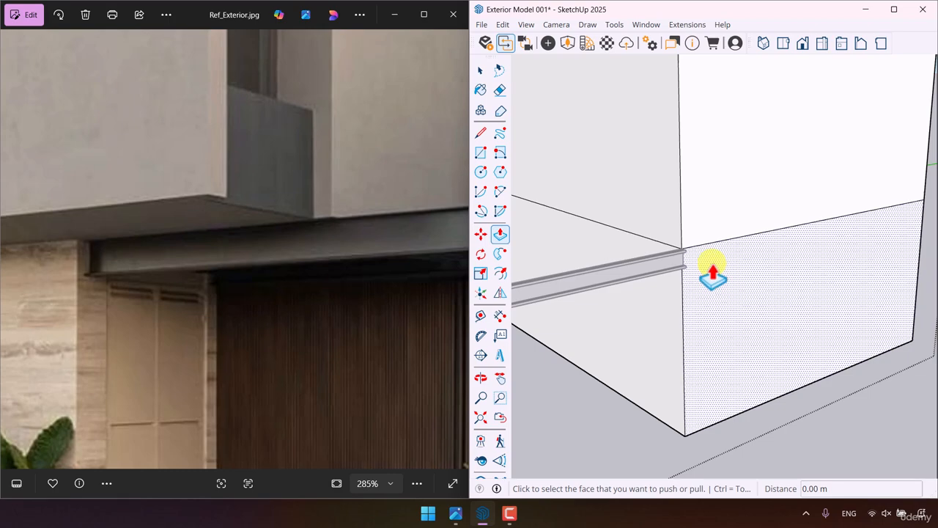
{"action": "left_click", "coordinate": [713, 267]}
{"action": "left_click", "coordinate": [670, 278]}
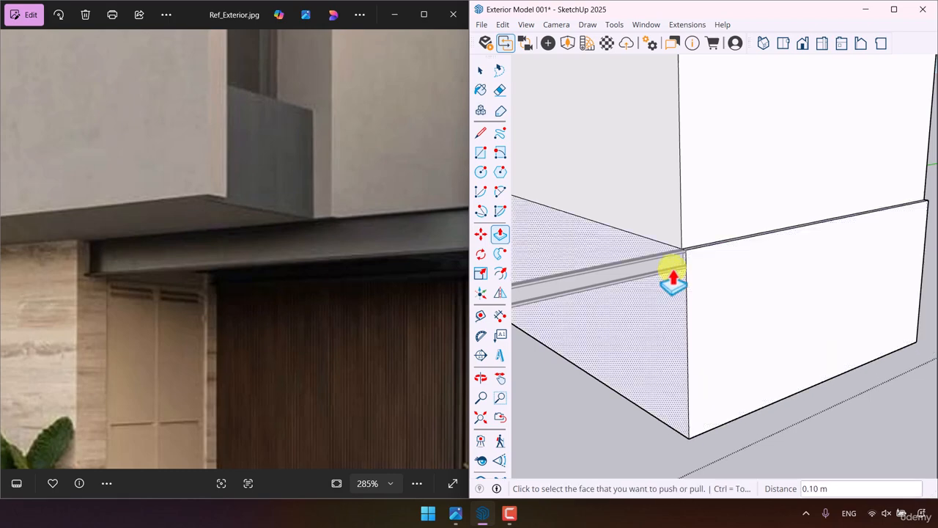
{"action": "key", "text": "space"}
{"action": "scroll", "coordinate": [754, 230], "scroll_direction": "down", "scroll_amount": 6}
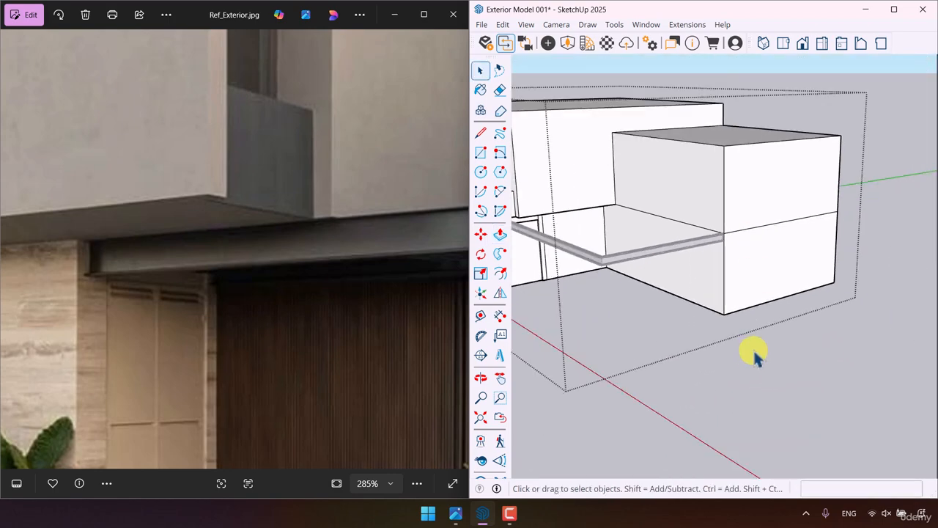
- Select the whole swept canopy channel and make it a group
{"action": "left_click", "coordinate": [754, 352]}
{"action": "scroll", "coordinate": [758, 350], "scroll_direction": "down", "scroll_amount": 3}
{"action": "middle_click_drag", "start_coordinate": [764, 348], "coordinate": [698, 283]}
{"action": "scroll", "coordinate": [688, 276], "scroll_direction": "up", "scroll_amount": 3}
{"action": "left_click", "coordinate": [682, 269]}
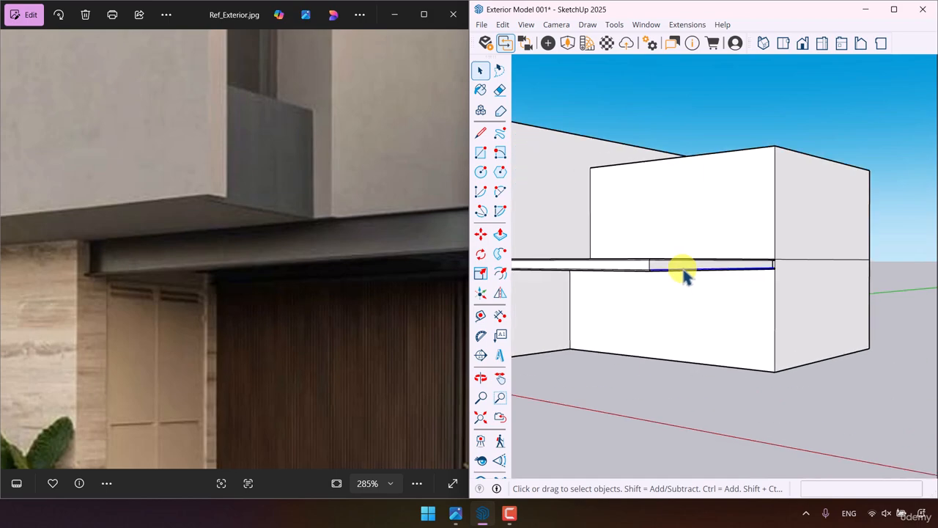
{"action": "middle_click_drag", "start_coordinate": [719, 237], "coordinate": [750, 208]}
{"action": "triple_click", "coordinate": [676, 255]}
{"action": "right_click", "coordinate": [676, 254]}
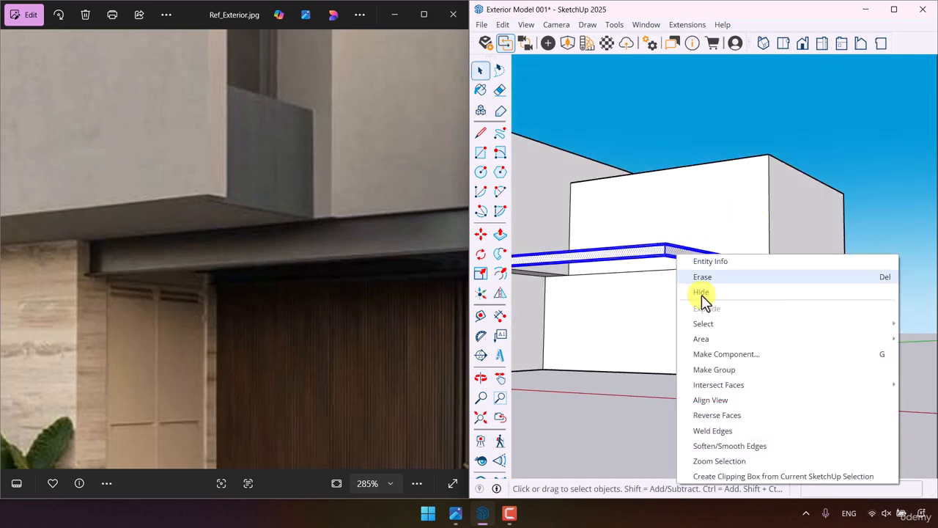
{"action": "left_click", "coordinate": [726, 371]}
{"action": "scroll", "coordinate": [781, 173], "scroll_direction": "down", "scroll_amount": 4}
{"action": "middle_click_drag", "start_coordinate": [785, 165], "coordinate": [623, 410]}
{"action": "left_click", "coordinate": [609, 422]}
{"action": "scroll", "coordinate": [580, 330], "scroll_direction": "up", "scroll_amount": 2}
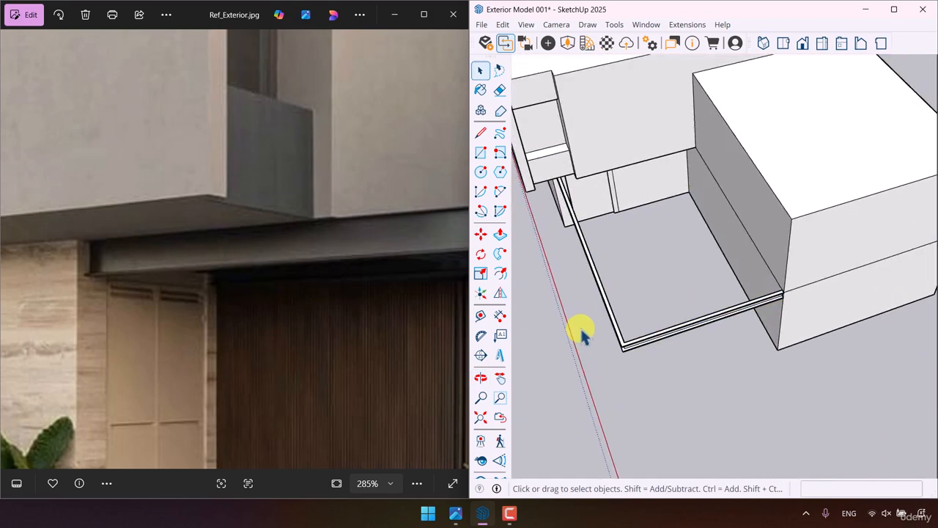
- Draw a 0.12 m by 0.12 m square on the inner face of the canopy's long channel, near its outer corner
{"action": "scroll", "coordinate": [229, 215], "scroll_direction": "down", "scroll_amount": 5}
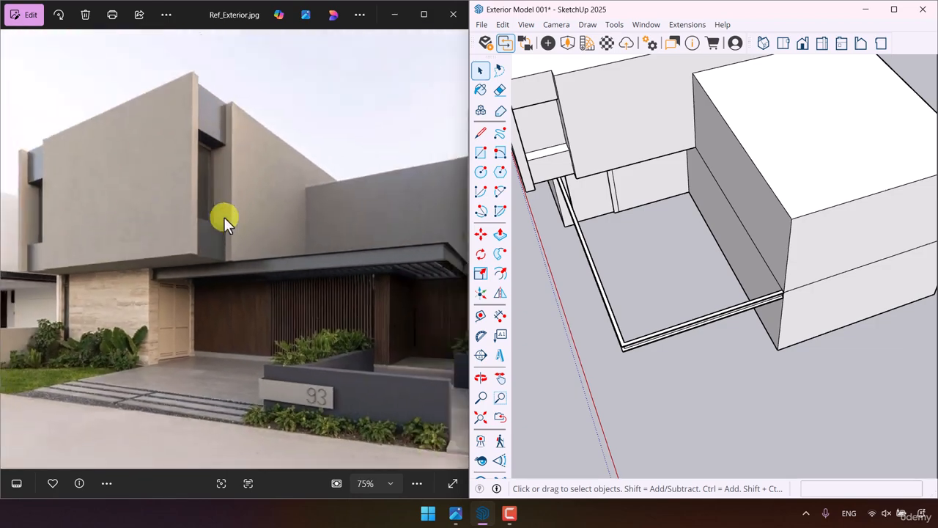
{"action": "scroll", "coordinate": [374, 300], "scroll_direction": "up", "scroll_amount": 5}
{"action": "left_click_drag", "start_coordinate": [373, 283], "coordinate": [345, 222]}
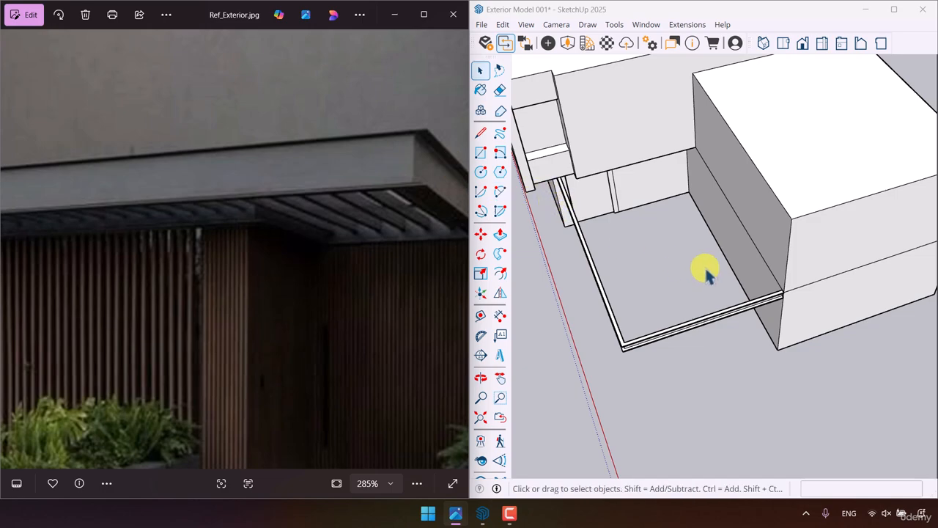
{"action": "left_click", "coordinate": [481, 155]}
{"action": "scroll", "coordinate": [797, 230], "scroll_direction": "down", "scroll_amount": 5}
{"action": "mouse_move", "coordinate": [797, 234]}
{"action": "middle_mouse_down"}
{"action": "mouse_move", "coordinate": [800, 252]}
{"action": "mouse_move", "coordinate": [389, 262]}
{"action": "middle_mouse_up"}
{"action": "scroll", "coordinate": [655, 187], "scroll_direction": "up", "scroll_amount": 5}
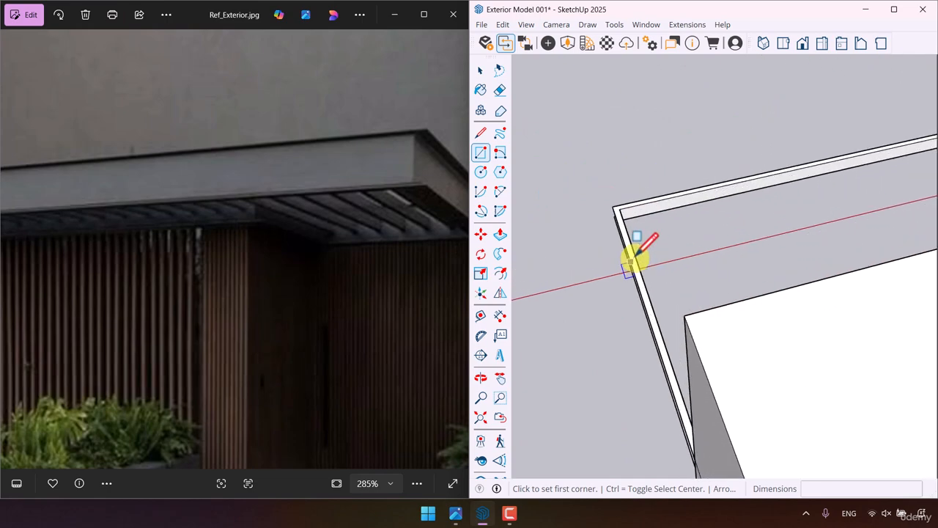
{"action": "scroll", "coordinate": [628, 261], "scroll_direction": "up", "scroll_amount": 5}
{"action": "middle_click_drag", "start_coordinate": [618, 193], "coordinate": [602, 153]}
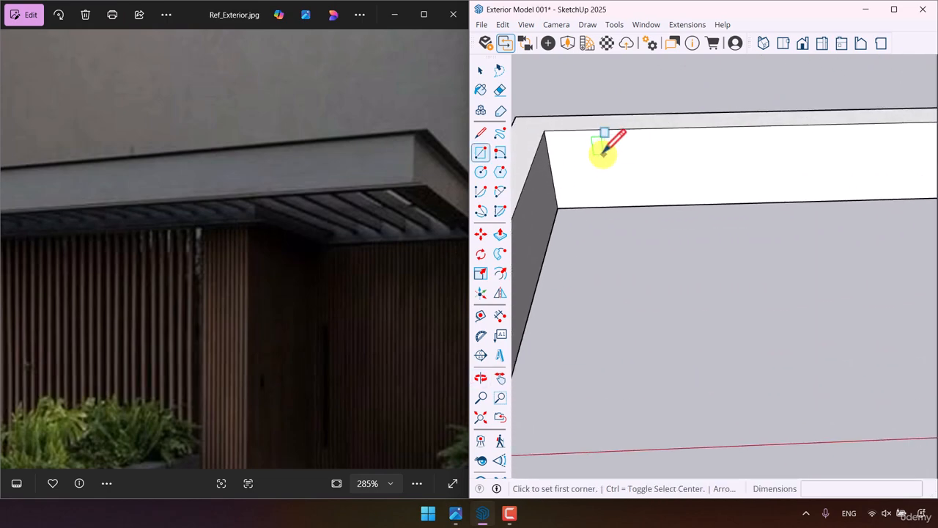
{"action": "left_click", "coordinate": [583, 150]}
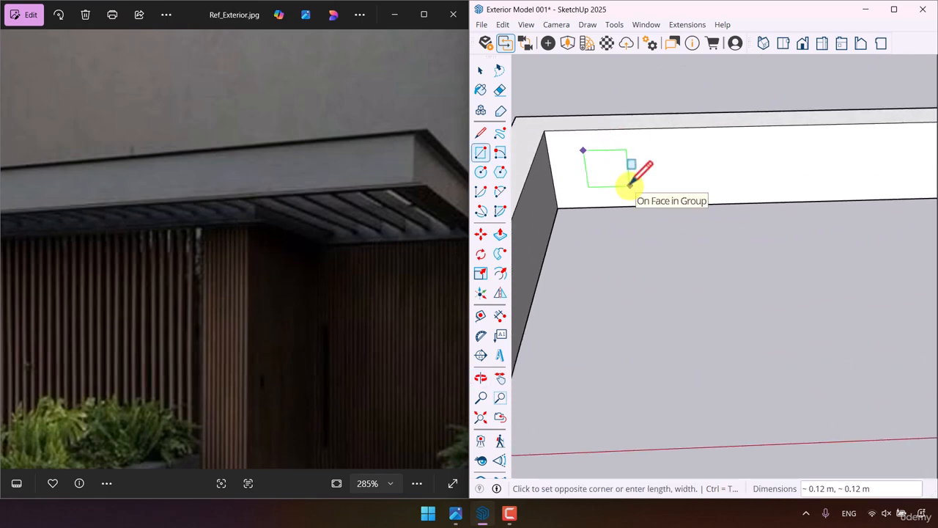
{"action": "type", "text": "0.12, 0"}
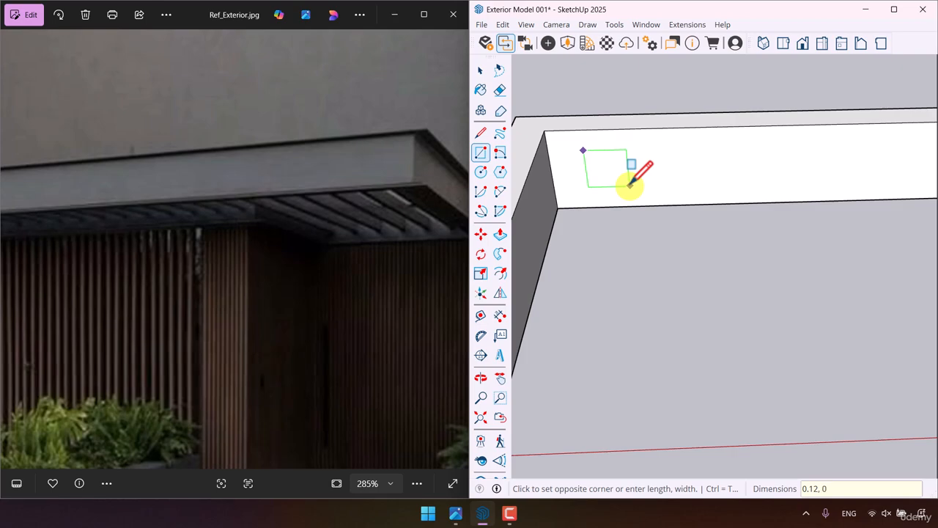
{"action": "type", "text": ".12"}
{"action": "key", "text": "Return"}
- Make the small square a group
{"action": "key", "text": "space"}
{"action": "left_click", "coordinate": [603, 168]}
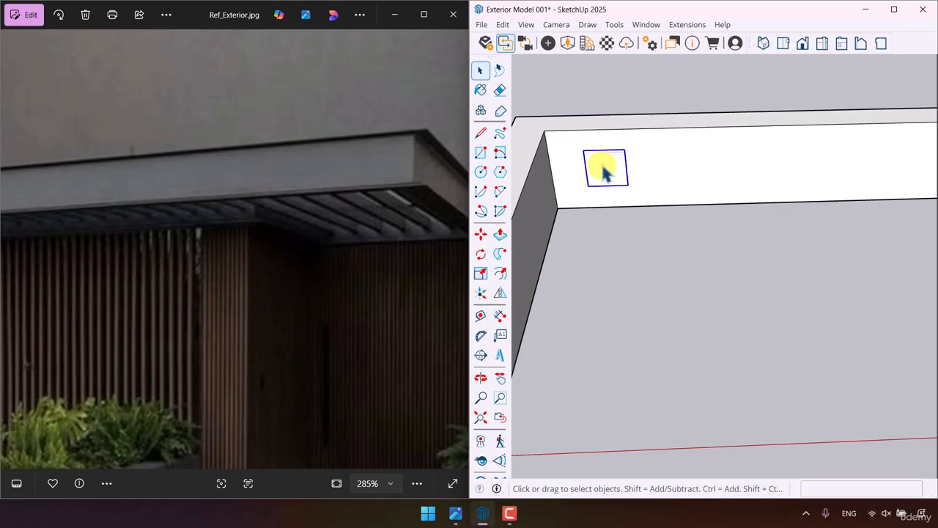
{"action": "right_click", "coordinate": [603, 167]}
{"action": "left_click", "coordinate": [640, 281]}
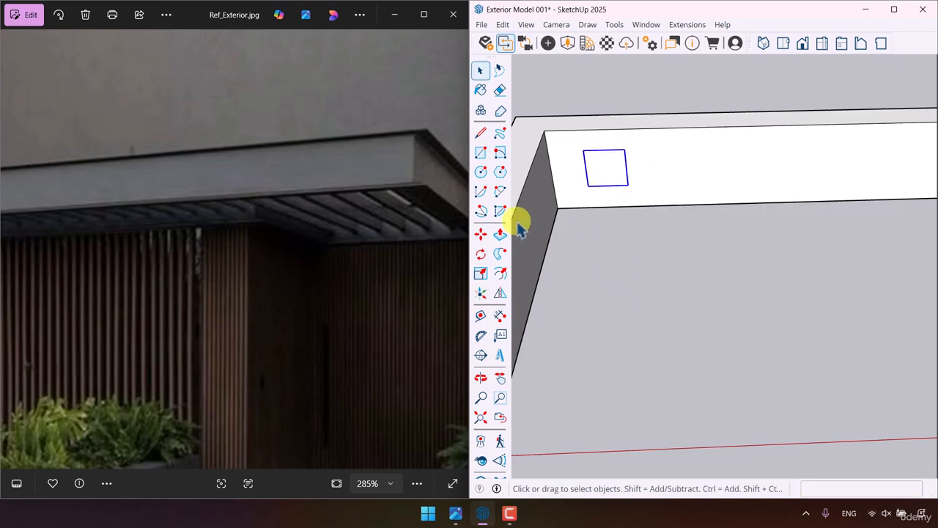
- Snap the square group to the channel's upper inner corner and lower it 0.07 m
{"action": "left_click", "coordinate": [480, 234]}
{"action": "left_click", "coordinate": [584, 151]}
{"action": "left_click", "coordinate": [544, 132]}
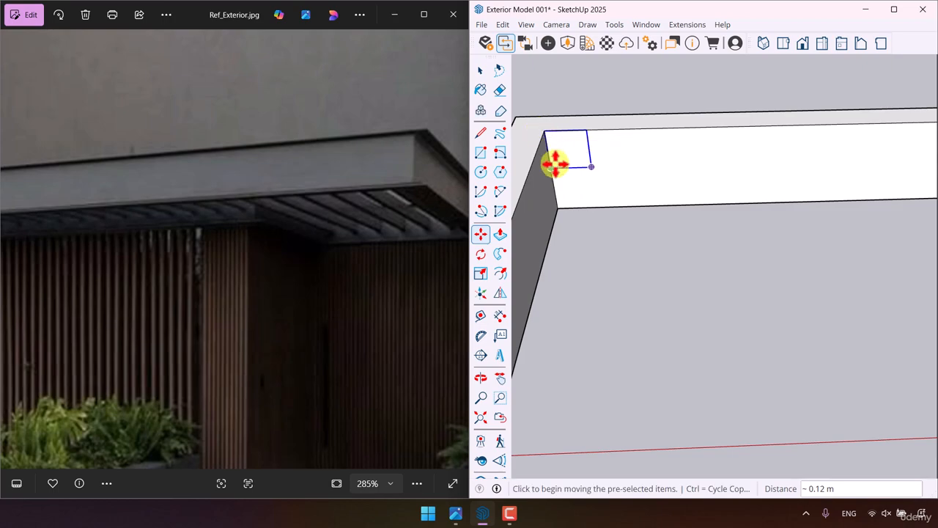
{"action": "left_click", "coordinate": [550, 168]}
{"action": "left_click", "coordinate": [557, 207]}
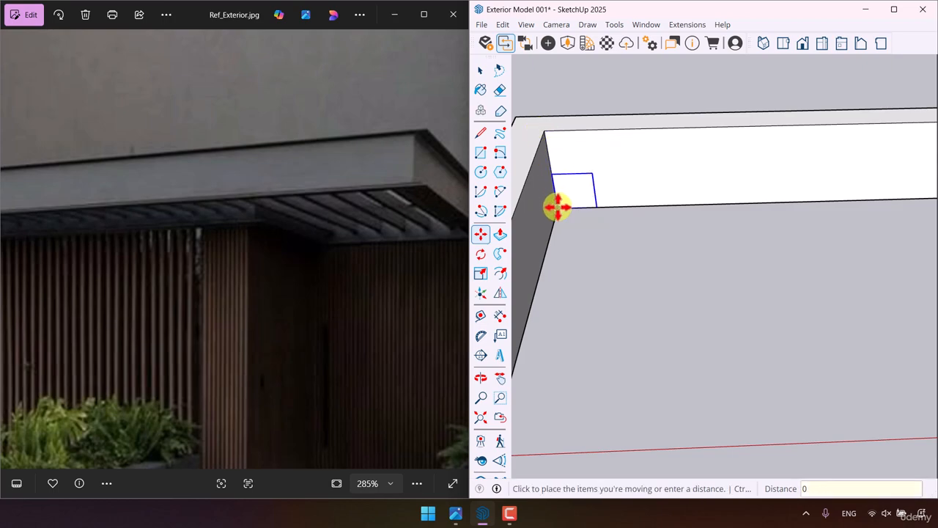
{"action": "key", "text": "Return"}
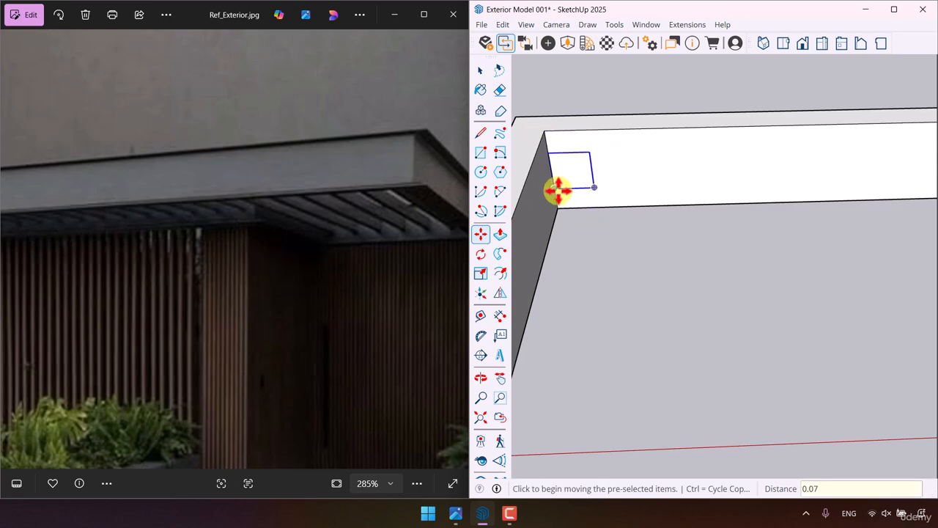
- Shift the square group 0.07 m along the long channel, away from the inner corner
{"action": "left_click", "coordinate": [554, 188]}
{"action": "type", "text": "0.0"}
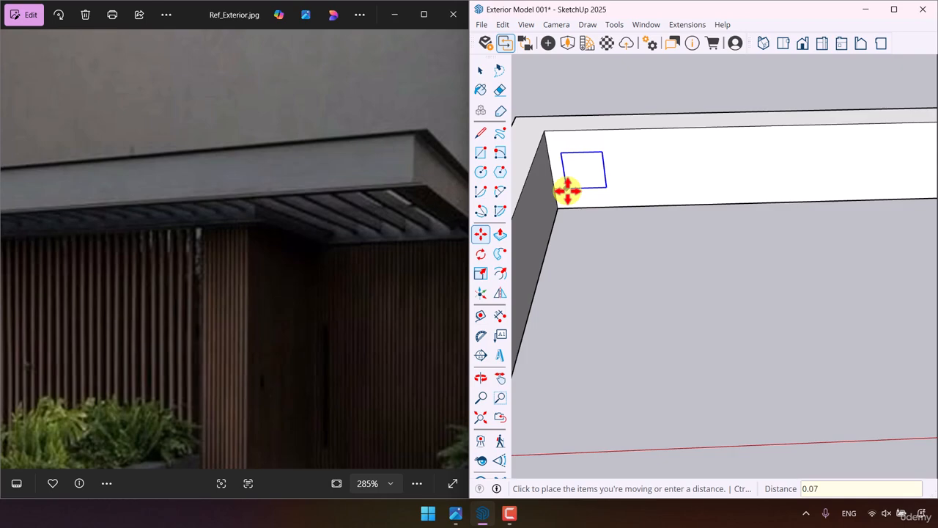
{"action": "key", "text": "Return"}
{"action": "key", "text": "space"}
- Extrude the square inside its group into a slat reaching the side wing's wall
{"action": "double_click", "coordinate": [599, 182]}
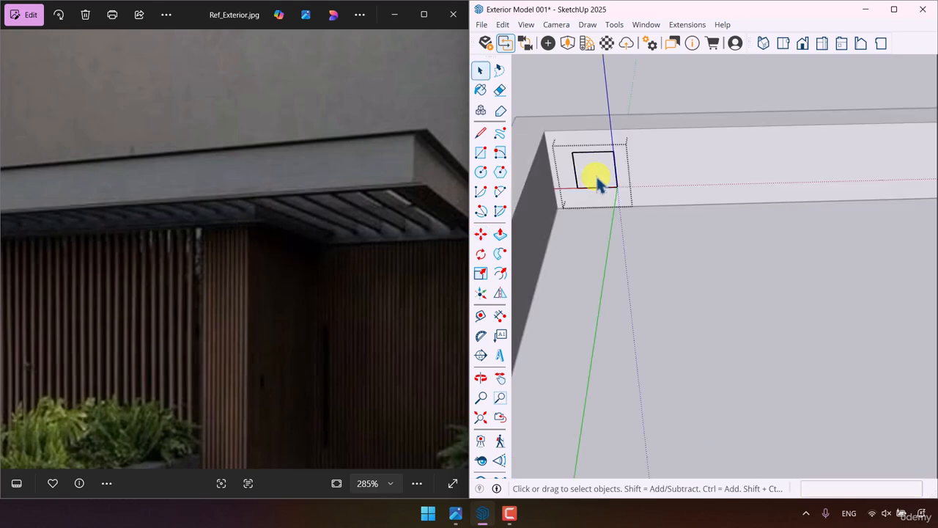
{"action": "left_click", "coordinate": [504, 231]}
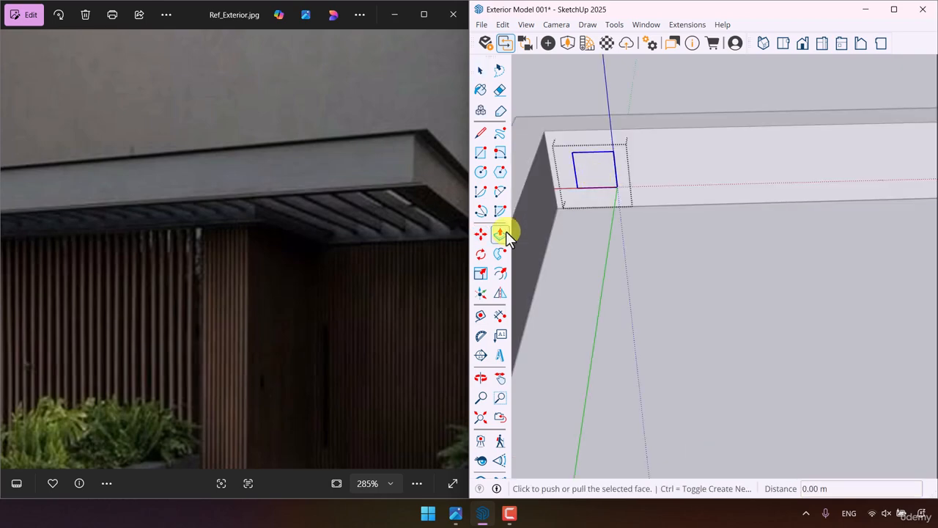
{"action": "left_click", "coordinate": [595, 172]}
{"action": "middle_click_drag", "start_coordinate": [598, 185], "coordinate": [900, 334]}
{"action": "scroll", "coordinate": [859, 273], "scroll_direction": "down", "scroll_amount": 2}
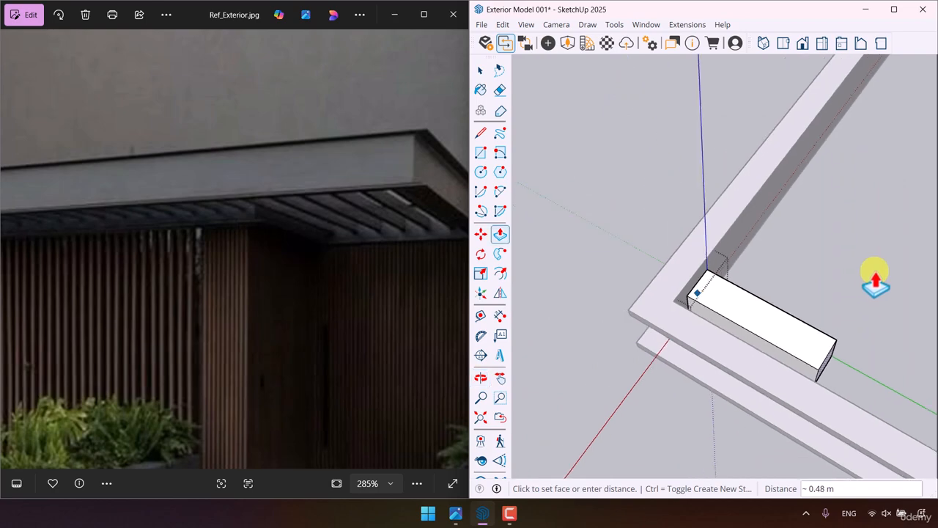
{"action": "scroll", "coordinate": [876, 273], "scroll_direction": "down", "scroll_amount": 5}
{"action": "middle_click_drag", "start_coordinate": [572, 348], "coordinate": [879, 300]}
{"action": "middle_click_drag", "start_coordinate": [879, 300], "coordinate": [798, 453], "text": "shift"}
{"action": "left_click", "coordinate": [742, 164]}
{"action": "key", "text": "space"}
- Copy the slat 0.18 m along the red axis toward the main house, inside the same group
{"action": "scroll", "coordinate": [795, 238], "scroll_direction": "down", "scroll_amount": 3}
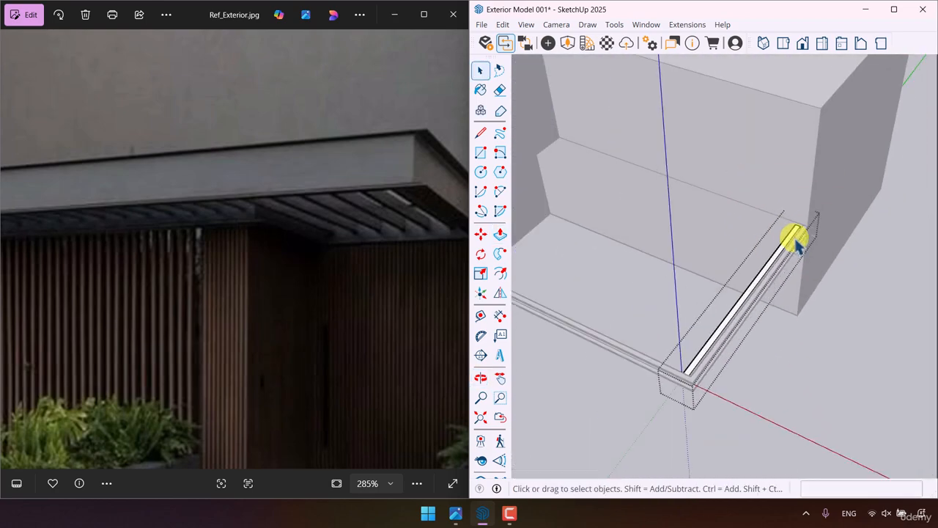
{"action": "middle_click_drag", "start_coordinate": [797, 246], "coordinate": [858, 252]}
{"action": "left_click", "coordinate": [765, 286]}
{"action": "left_click", "coordinate": [480, 233]}
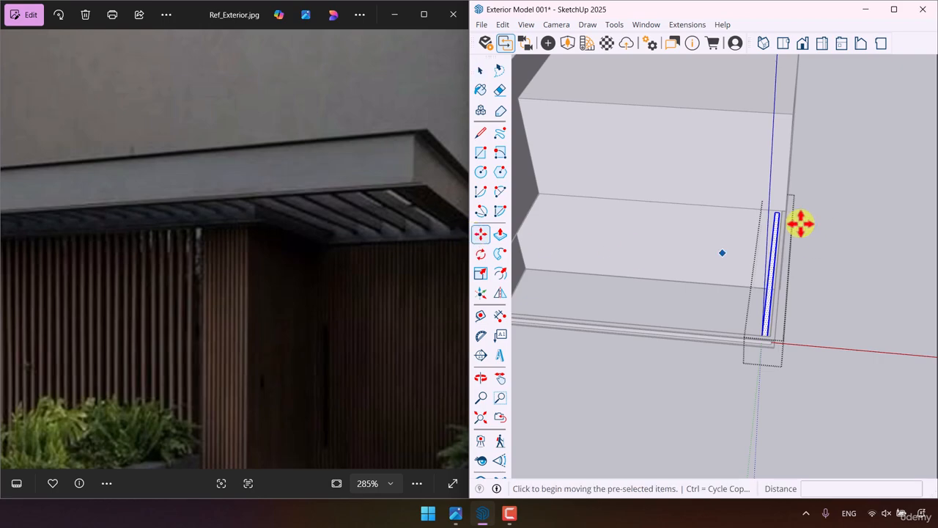
{"action": "scroll", "coordinate": [801, 223], "scroll_direction": "up", "scroll_amount": 5}
{"action": "key", "text": "ctrl"}
{"action": "left_click", "coordinate": [821, 212]}
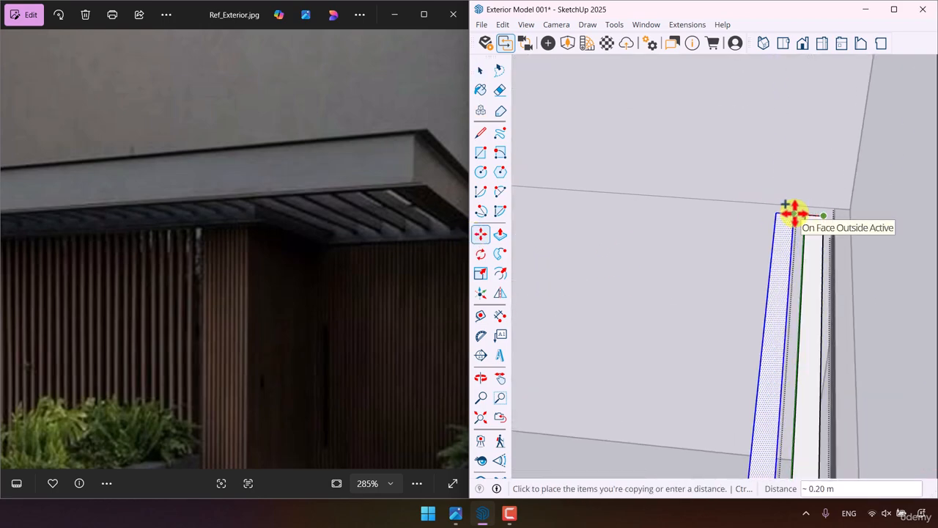
{"action": "scroll", "coordinate": [794, 213], "scroll_direction": "up", "scroll_amount": 2}
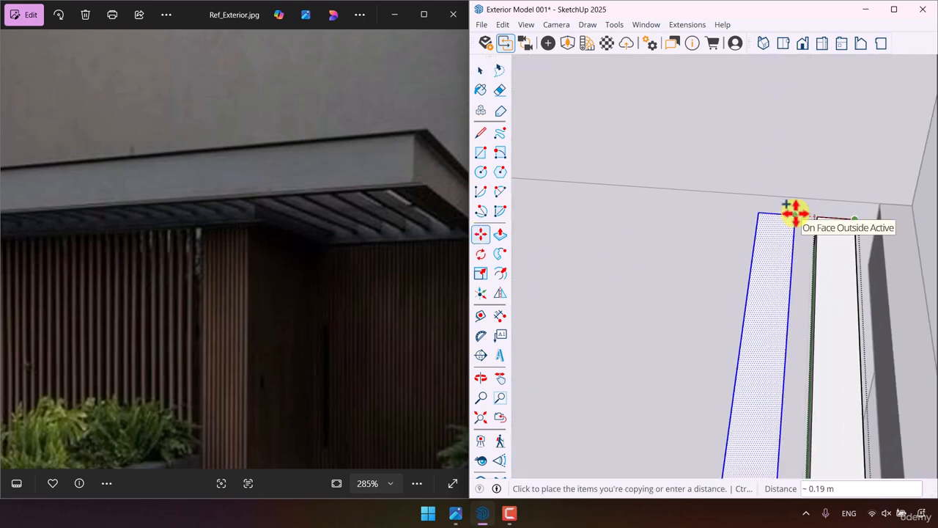
{"action": "mouse_move", "coordinate": [794, 212]}
{"action": "middle_mouse_down"}
{"action": "mouse_move", "coordinate": [666, 156]}
{"action": "mouse_move", "coordinate": [783, 223]}
{"action": "middle_mouse_up"}
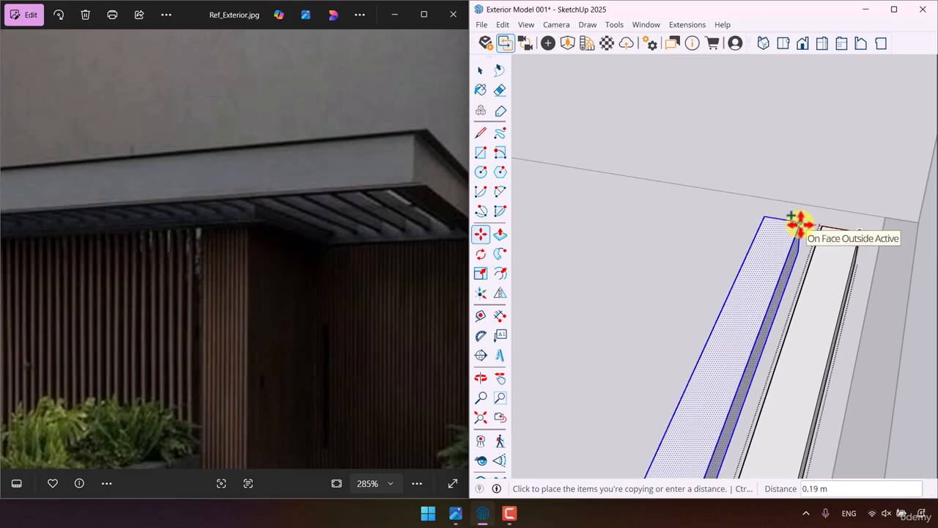
{"action": "type", "text": "0.18"}
{"action": "key", "text": "Return"}
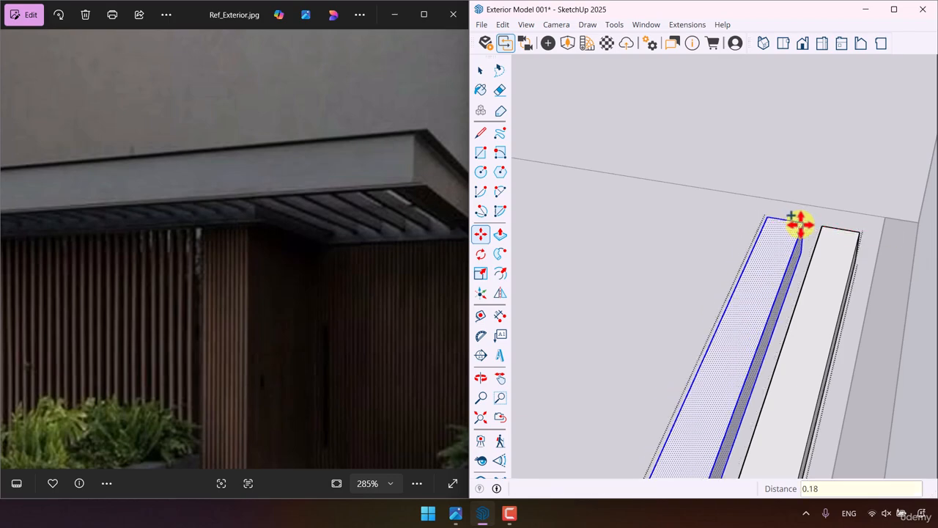
- Repeat the slat copy as a 39x array to fill the canopy up to the main house
{"action": "scroll", "coordinate": [851, 315], "scroll_direction": "down", "scroll_amount": 8}
{"action": "middle_click_drag", "start_coordinate": [851, 330], "coordinate": [875, 388]}
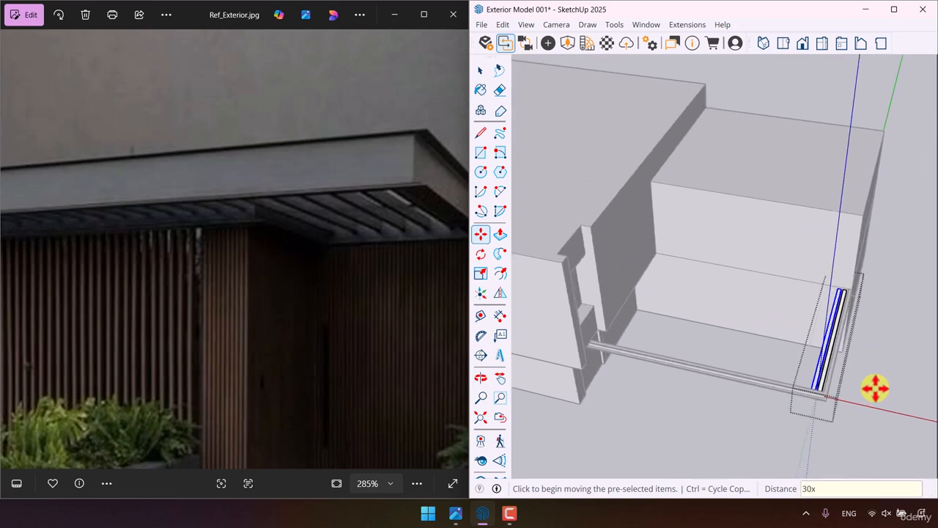
{"action": "key", "text": "Return"}
{"action": "type", "text": "40"}
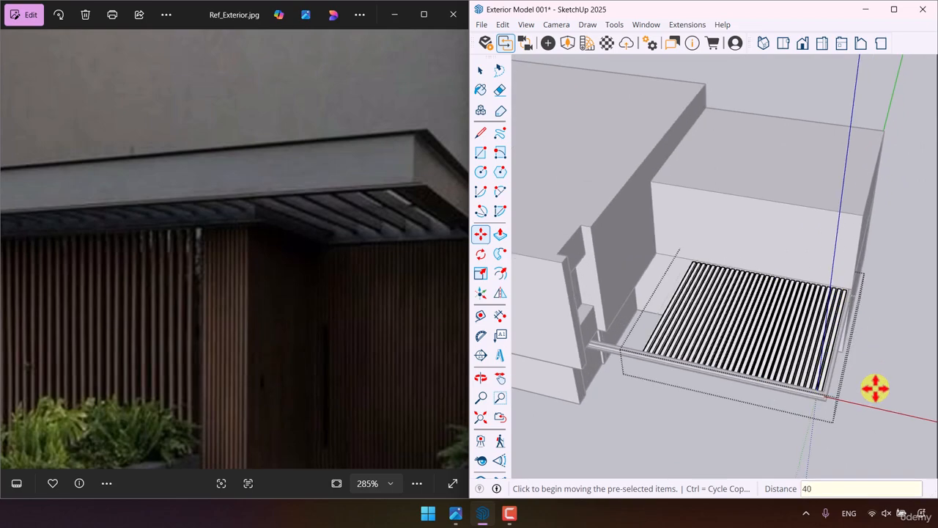
{"action": "type", "text": "x"}
{"action": "key", "text": "Return"}
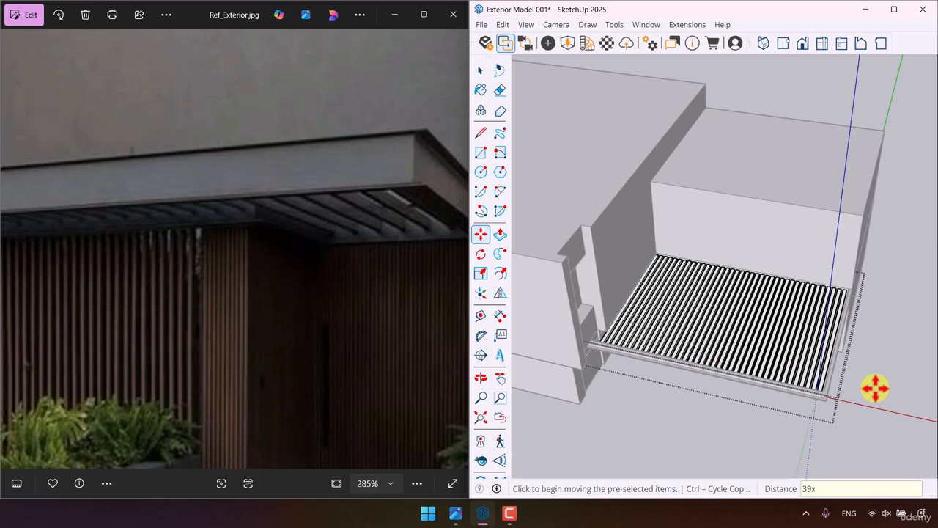
- Close the canopy slat group and compare the finished canopy with the timber slat wall around the entrance in the reference photo
{"action": "key", "text": "space"}
{"action": "left_click", "coordinate": [809, 420]}
{"action": "mouse_move", "coordinate": [814, 382]}
{"action": "middle_mouse_down"}
{"action": "mouse_move", "coordinate": [800, 338]}
{"action": "mouse_move", "coordinate": [779, 100]}
{"action": "mouse_move", "coordinate": [784, 112]}
{"action": "mouse_move", "coordinate": [844, 130]}
{"action": "middle_mouse_up"}
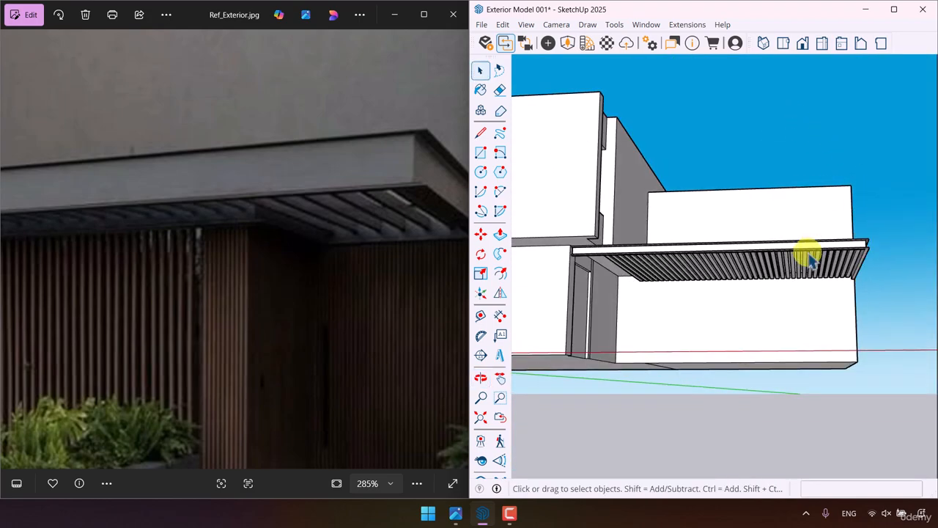
{"action": "mouse_move", "coordinate": [665, 271]}
{"action": "middle_mouse_down"}
{"action": "mouse_move", "coordinate": [663, 317]}
{"action": "mouse_move", "coordinate": [603, 398]}
{"action": "middle_mouse_up"}
{"action": "scroll", "coordinate": [293, 262], "scroll_direction": "down", "scroll_amount": 5}
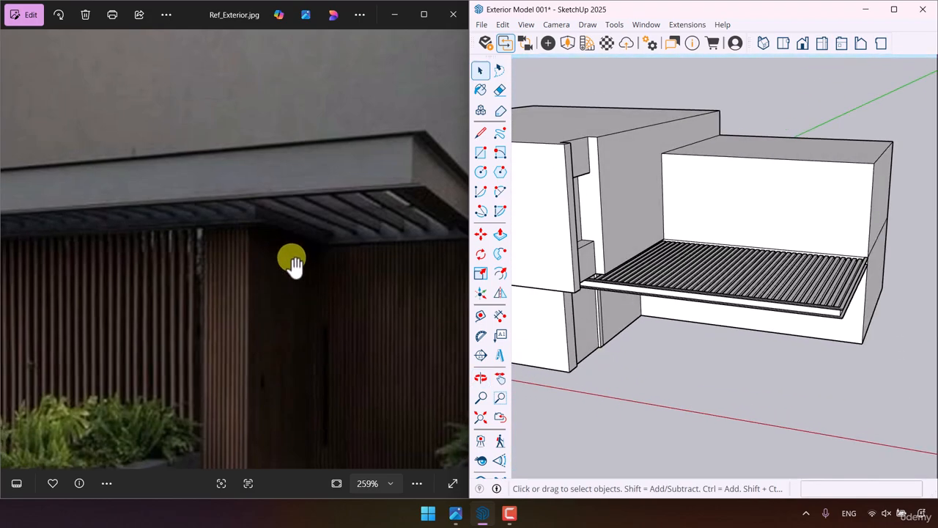
{"action": "scroll", "coordinate": [282, 291], "scroll_direction": "down", "scroll_amount": 2}
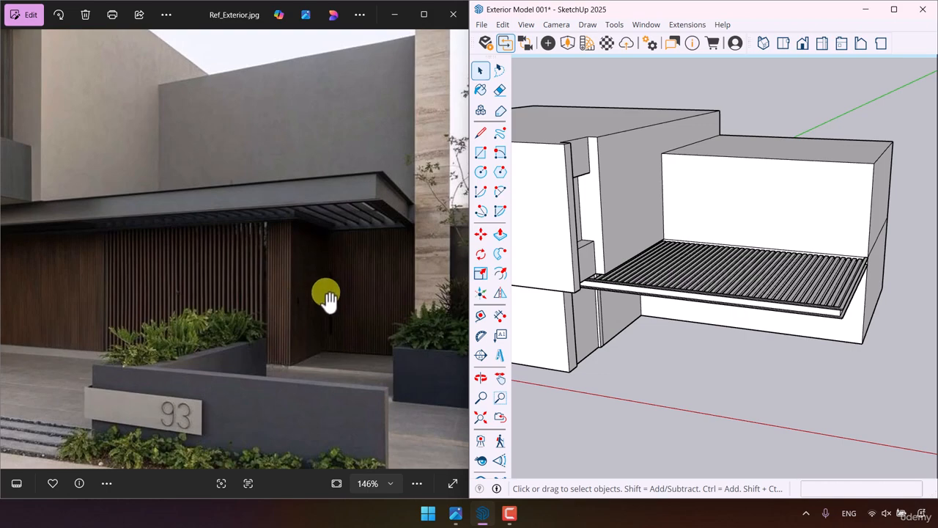
{"action": "scroll", "coordinate": [315, 290], "scroll_direction": "down", "scroll_amount": 3}
{"action": "scroll", "coordinate": [260, 325], "scroll_direction": "up", "scroll_amount": 5}
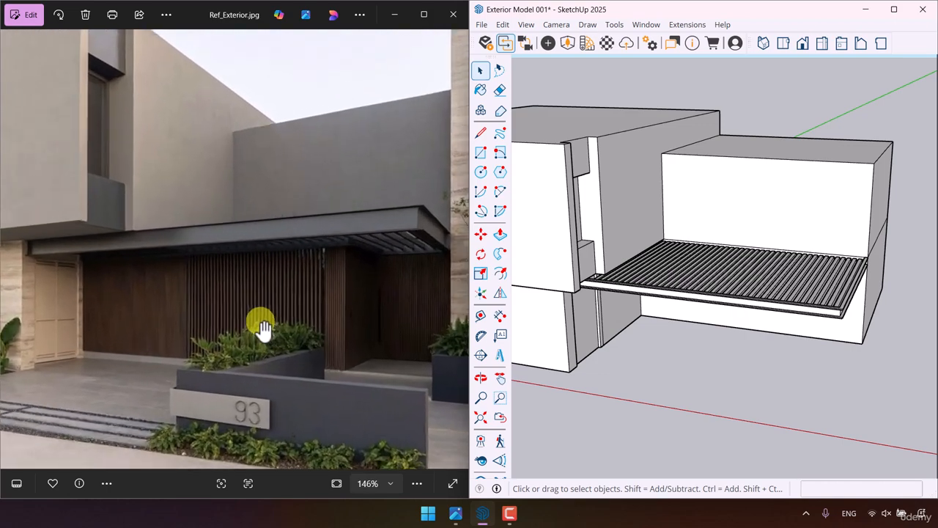
{"action": "mouse_move", "coordinate": [712, 286]}
{"action": "middle_mouse_down"}
{"action": "mouse_move", "coordinate": [718, 153]}
{"action": "mouse_move", "coordinate": [784, 209]}
{"action": "middle_mouse_up"}
{"action": "scroll", "coordinate": [259, 268], "scroll_direction": "down", "scroll_amount": 3}
{"action": "scroll", "coordinate": [415, 308], "scroll_direction": "up", "scroll_amount": 2}
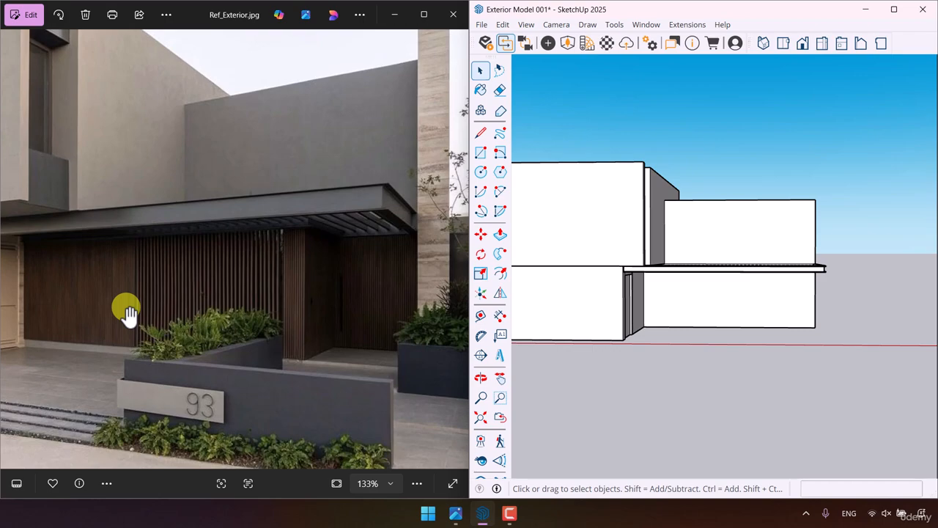
{"action": "scroll", "coordinate": [781, 322], "scroll_direction": "up", "scroll_amount": 2}
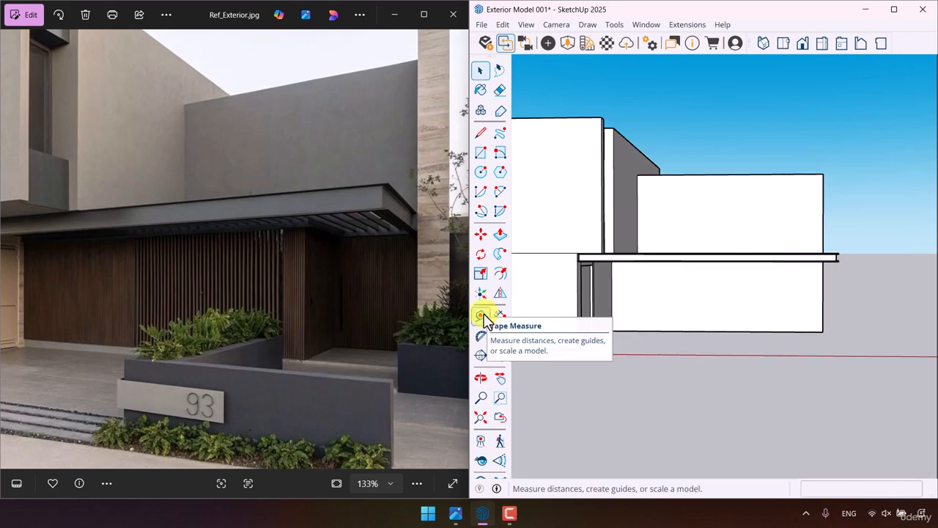
- Place a guide line 2 m in front of the side wing's base edge, parallel to its front wall
{"action": "left_click", "coordinate": [481, 317]}
{"action": "middle_click_drag", "start_coordinate": [722, 340], "coordinate": [814, 315]}
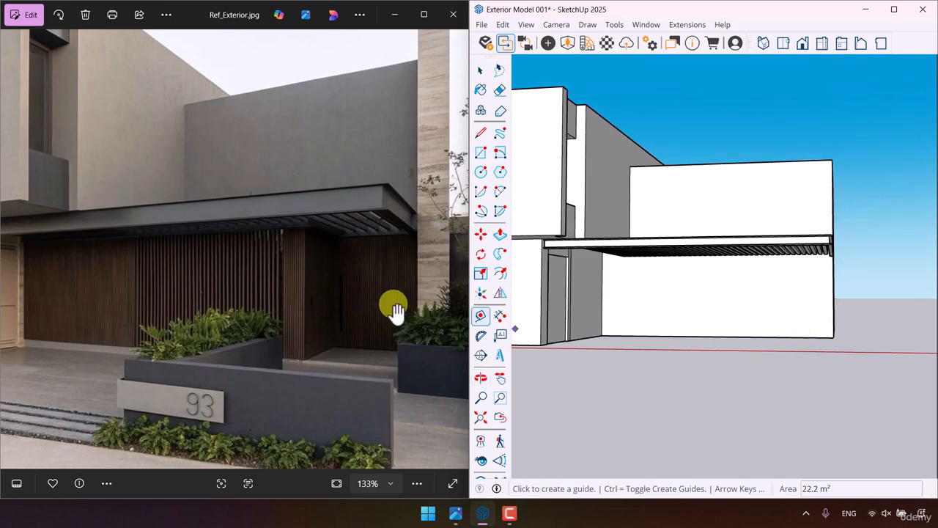
{"action": "scroll", "coordinate": [376, 302], "scroll_direction": "up", "scroll_amount": 2}
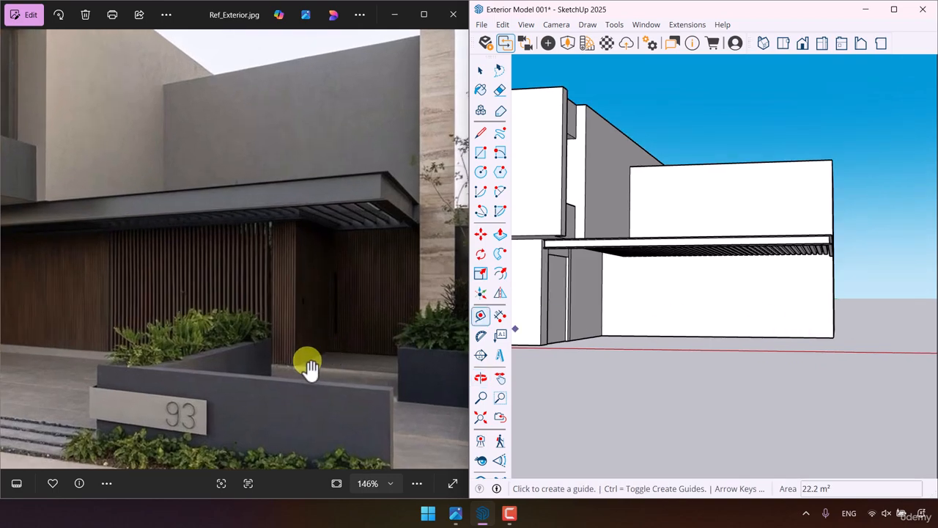
{"action": "scroll", "coordinate": [312, 370], "scroll_direction": "down", "scroll_amount": 3}
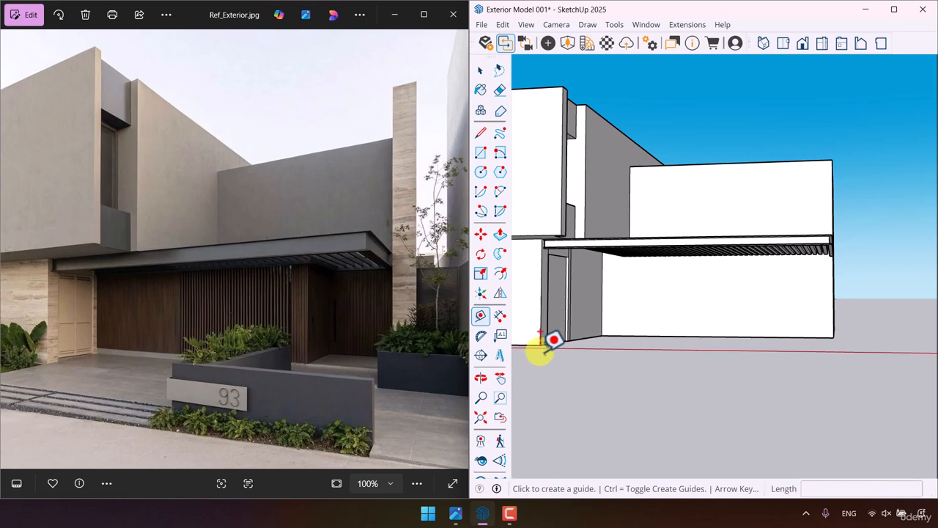
{"action": "mouse_move", "coordinate": [563, 329]}
{"action": "middle_mouse_down"}
{"action": "mouse_move", "coordinate": [765, 324]}
{"action": "mouse_move", "coordinate": [628, 421]}
{"action": "mouse_move", "coordinate": [815, 346]}
{"action": "mouse_move", "coordinate": [825, 309]}
{"action": "middle_mouse_up"}
{"action": "left_click", "coordinate": [813, 316]}
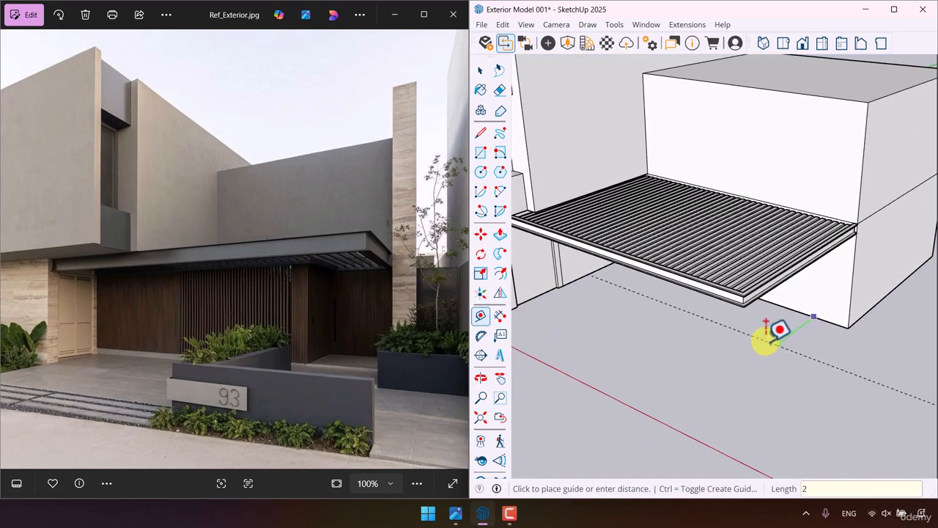
{"action": "key", "text": "BackSpace"}
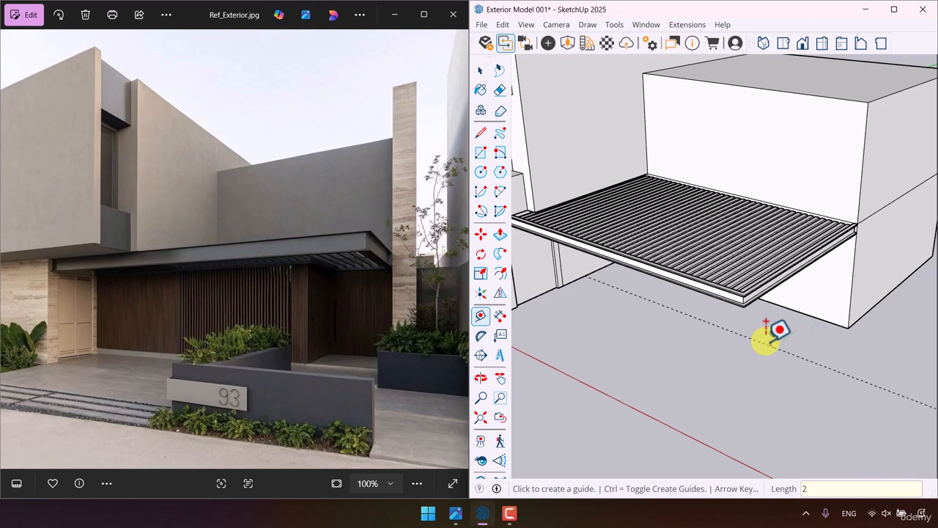
- Place a parallel guide 2.88 m from the side wing's base edge, through the lower corner of the door opening
{"action": "middle_click_drag", "start_coordinate": [770, 334], "coordinate": [780, 300]}
{"action": "left_click", "coordinate": [782, 314]}
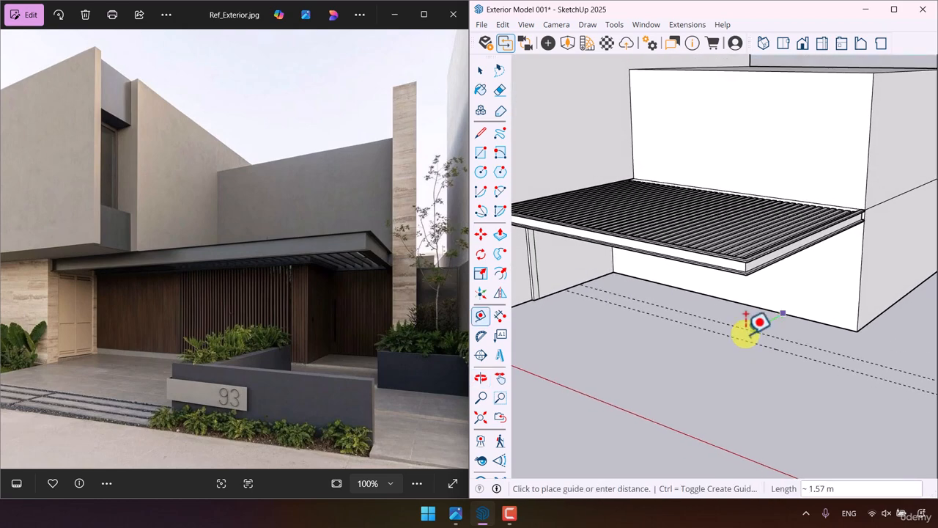
{"action": "left_click", "coordinate": [700, 346]}
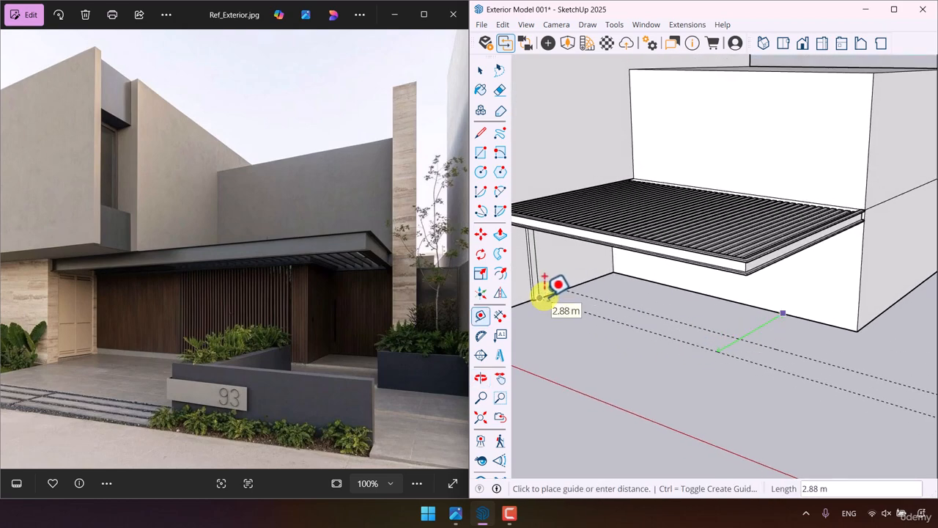
{"action": "left_click", "coordinate": [543, 296]}
- Place a guide 6.10 m from the main house's base edge toward the side wing's outer corner, and delete the 2 m guide
{"action": "middle_click_drag", "start_coordinate": [810, 354], "coordinate": [834, 365]}
{"action": "left_click", "coordinate": [545, 286]}
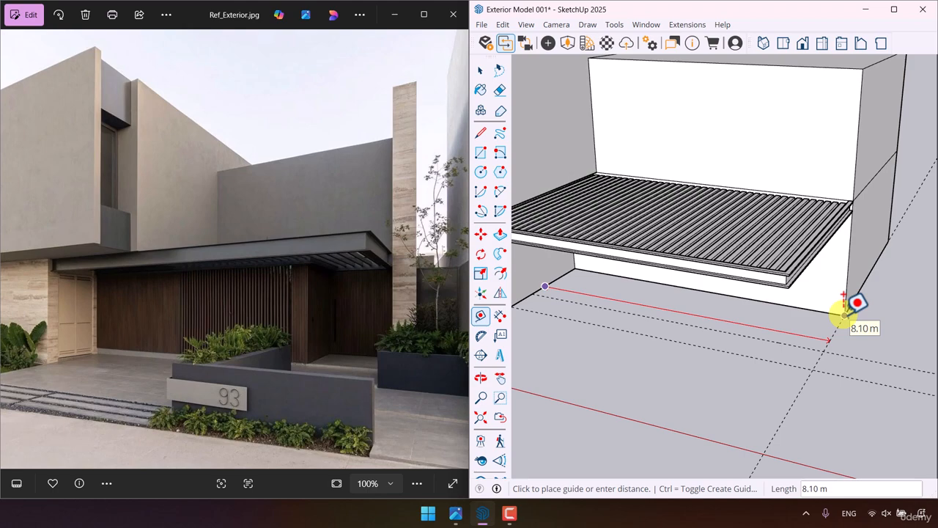
{"action": "key", "text": "Return"}
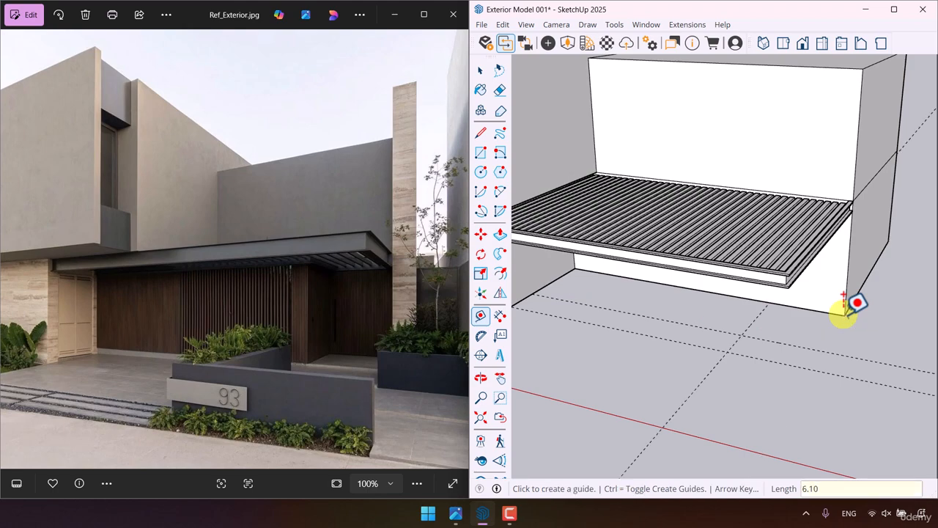
{"action": "key", "text": "space"}
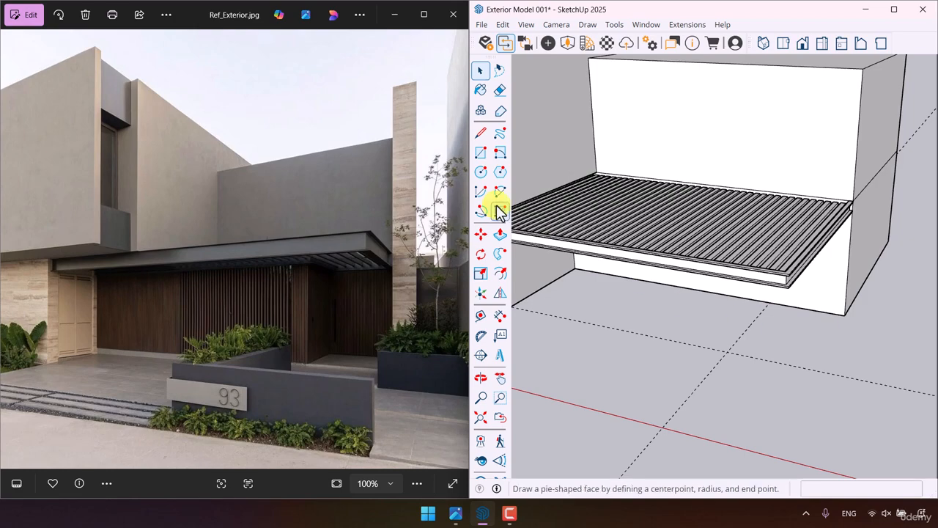
- Draw an upright 0.04 by 2.7 m rectangle on the side wing's front wall, starting at its outer lower corner
{"action": "left_click", "coordinate": [483, 154]}
{"action": "middle_click_drag", "start_coordinate": [702, 360], "coordinate": [781, 312]}
{"action": "scroll", "coordinate": [788, 322], "scroll_direction": "up", "scroll_amount": 2}
{"action": "left_click", "coordinate": [811, 355]}
{"action": "scroll", "coordinate": [850, 257], "scroll_direction": "up", "scroll_amount": 3}
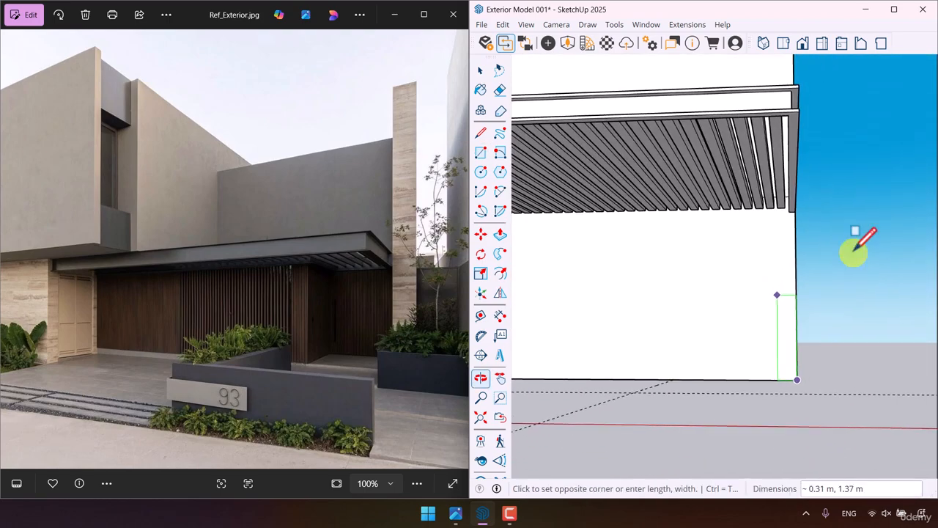
{"action": "scroll", "coordinate": [792, 215], "scroll_direction": "up", "scroll_amount": 2}
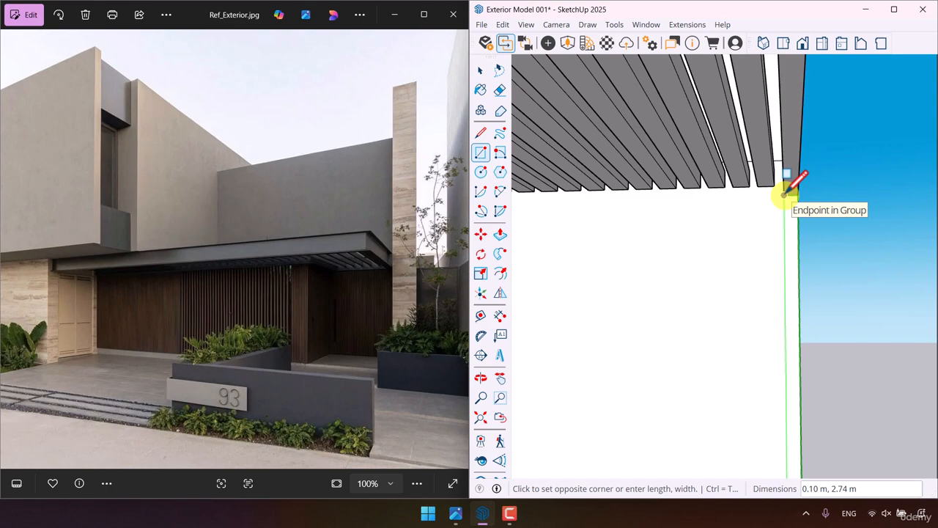
{"action": "type", "text": "0.04"}
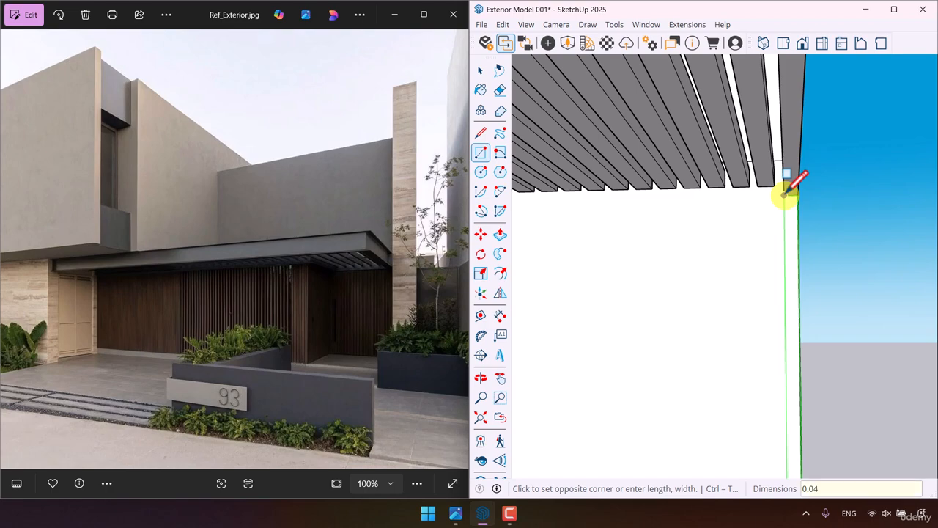
{"action": "type", "text": ", 2.74"}
{"action": "key", "text": "Return"}
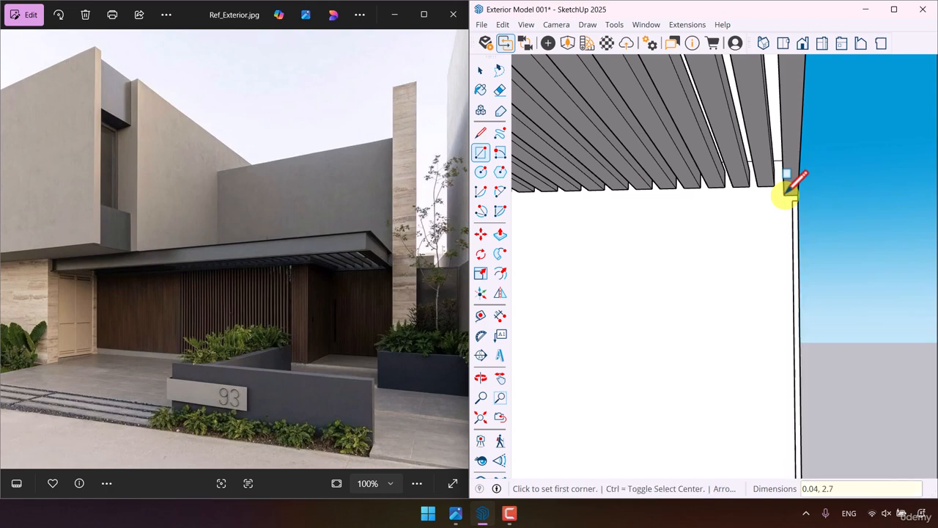
- Extrude the narrow rectangle out from the wall into a thin vertical slat and make the slat a group
{"action": "key", "text": "space"}
{"action": "left_click", "coordinate": [500, 234]}
{"action": "middle_click_drag", "start_coordinate": [799, 345], "coordinate": [811, 251]}
{"action": "left_click", "coordinate": [819, 252]}
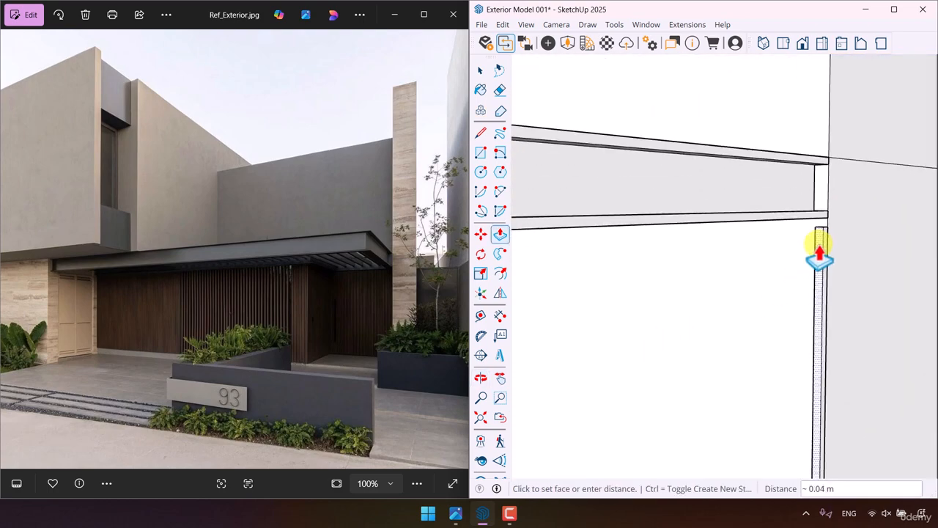
{"action": "key", "text": "space"}
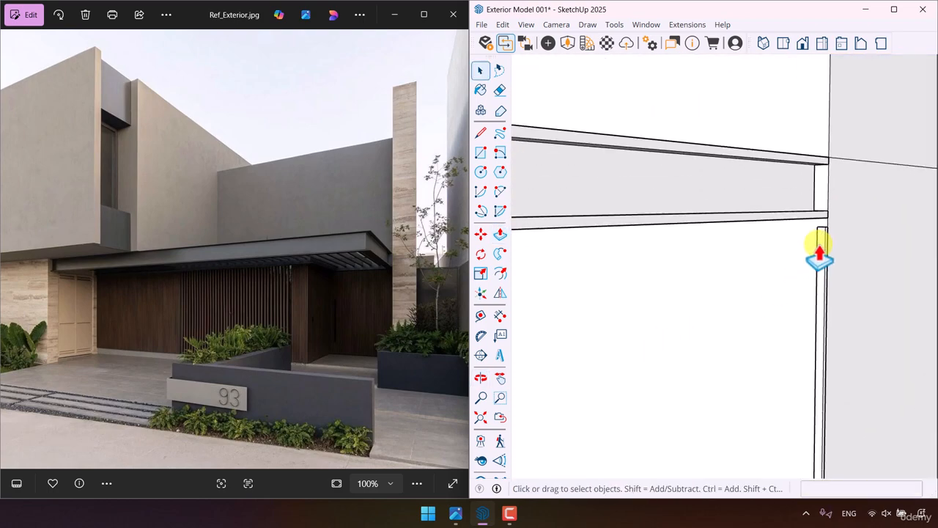
{"action": "triple_click", "coordinate": [819, 253]}
{"action": "right_click", "coordinate": [819, 249]}
{"action": "left_click", "coordinate": [789, 361]}
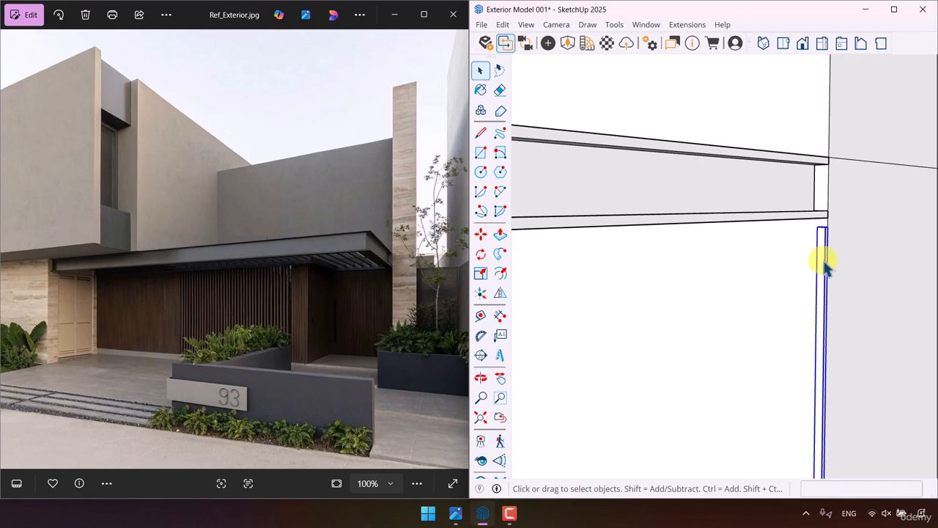
- Open the slat group for editing and try to raise the slat's top face 0.04 m to the underside of the channel
{"action": "middle_click_drag", "start_coordinate": [825, 267], "coordinate": [831, 218]}
{"action": "left_click", "coordinate": [500, 234]}
{"action": "middle_click_drag", "start_coordinate": [714, 252], "coordinate": [825, 275]}
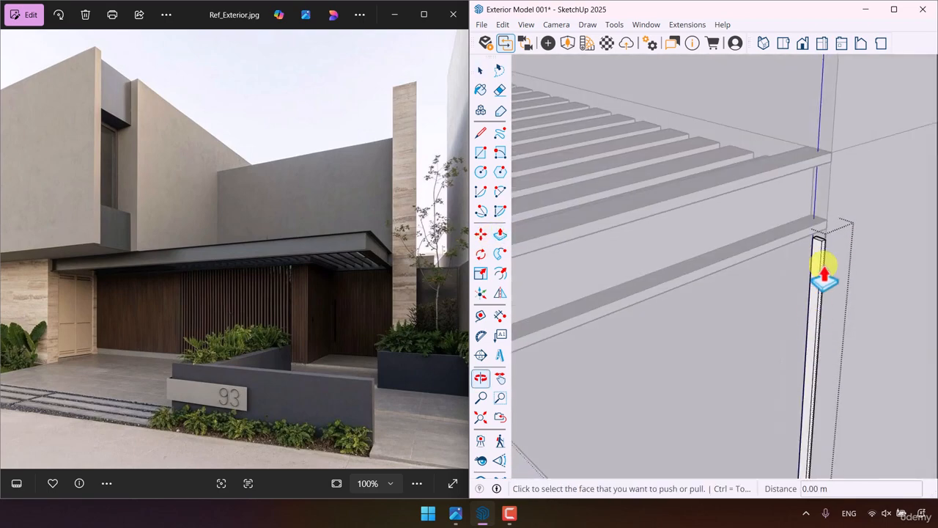
{"action": "scroll", "coordinate": [821, 263], "scroll_direction": "up", "scroll_amount": 3}
{"action": "left_click", "coordinate": [815, 247]}
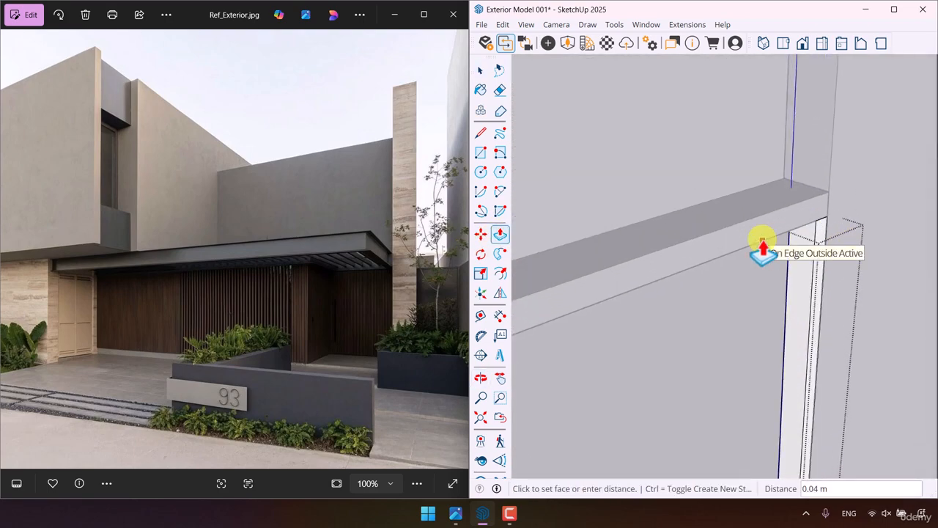
{"action": "left_click", "coordinate": [762, 250]}
{"action": "key", "text": "space"}
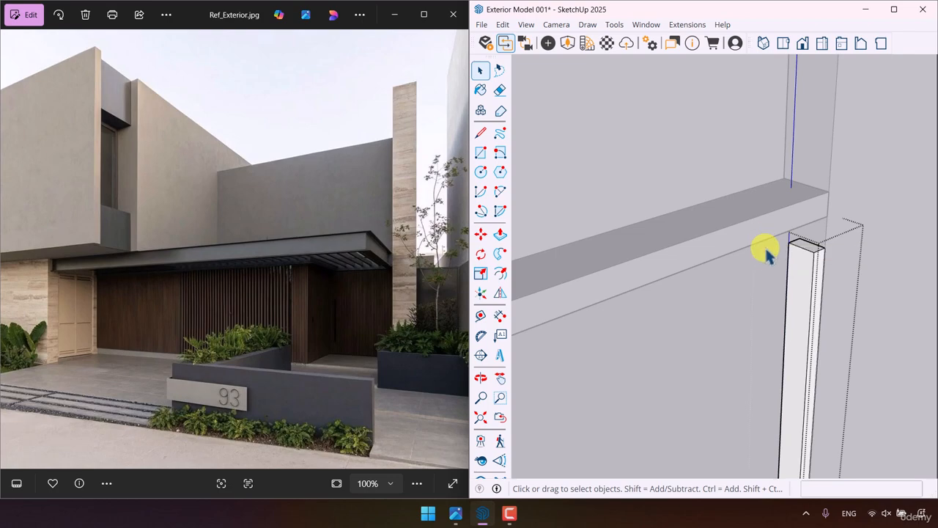
- Copy the vertical slat 0.06 m along the red axis toward the main house, inside the same group
{"action": "scroll", "coordinate": [764, 293], "scroll_direction": "down", "scroll_amount": 3}
{"action": "left_click", "coordinate": [769, 308]}
{"action": "left_click", "coordinate": [481, 234]}
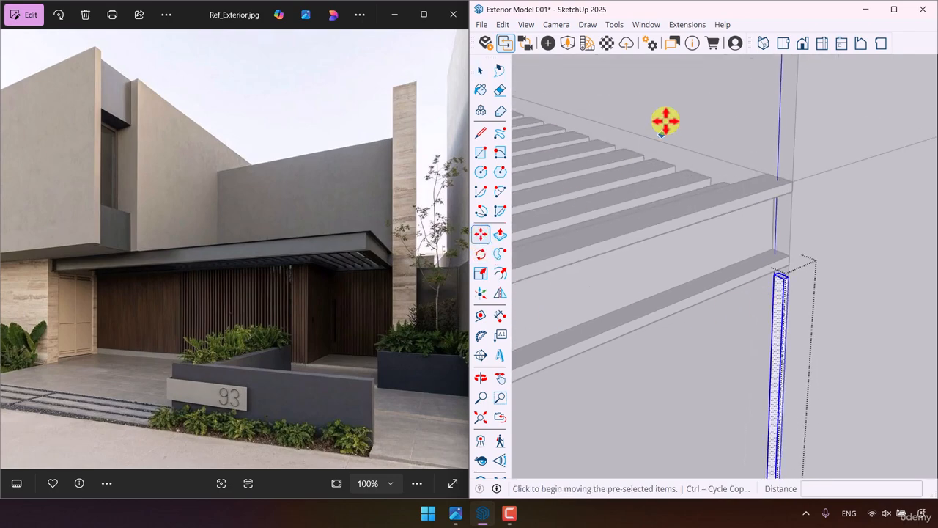
{"action": "middle_click_drag", "start_coordinate": [665, 122], "coordinate": [810, 181]}
{"action": "scroll", "coordinate": [772, 155], "scroll_direction": "down", "scroll_amount": 3}
{"action": "key", "text": "ctrl"}
{"action": "scroll", "coordinate": [701, 265], "scroll_direction": "up", "scroll_amount": 4}
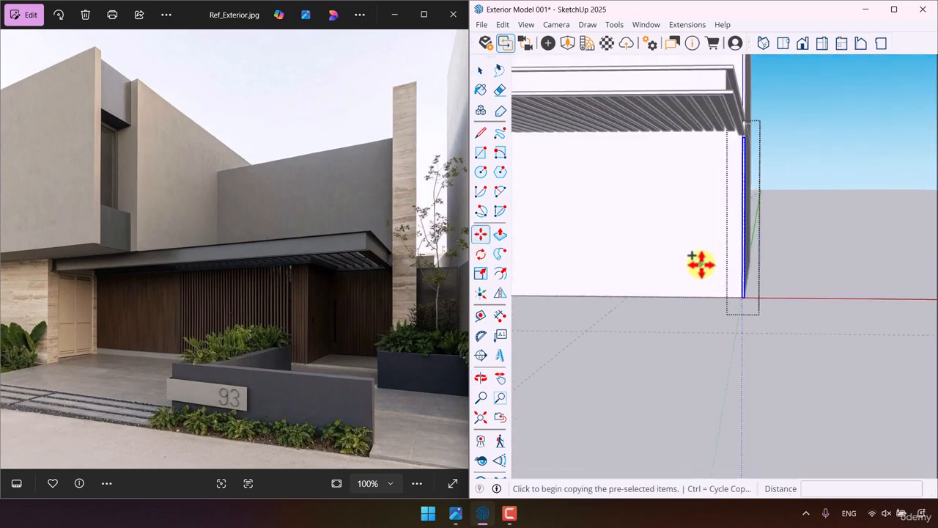
{"action": "left_click", "coordinate": [755, 275]}
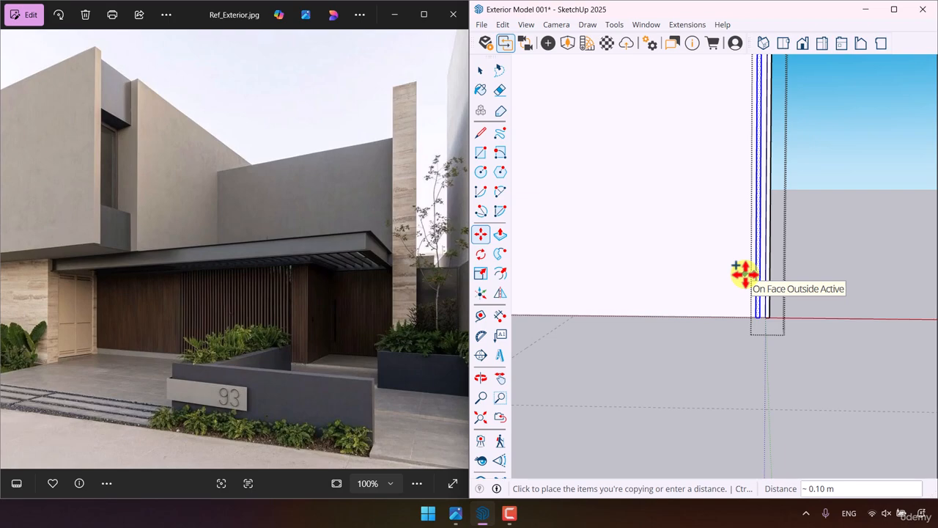
{"action": "scroll", "coordinate": [743, 273], "scroll_direction": "up", "scroll_amount": 3}
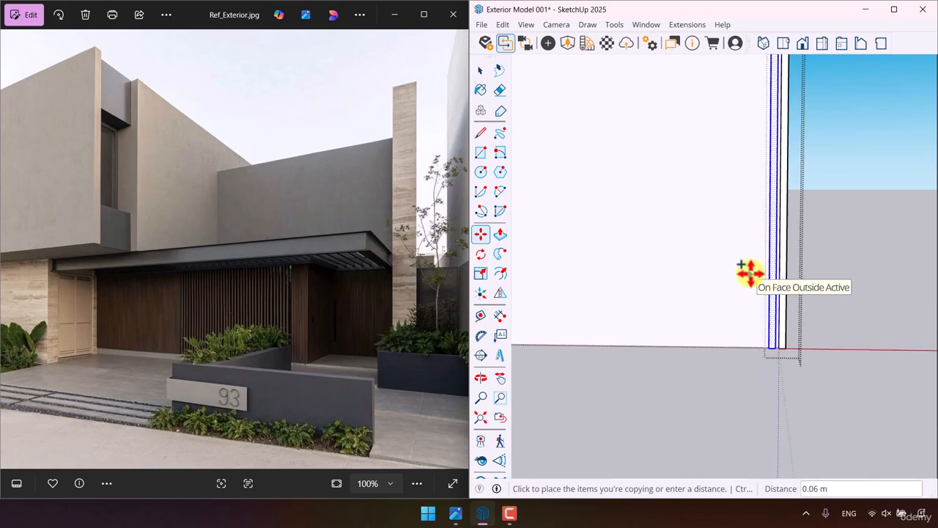
{"action": "type", "text": "0.0"}
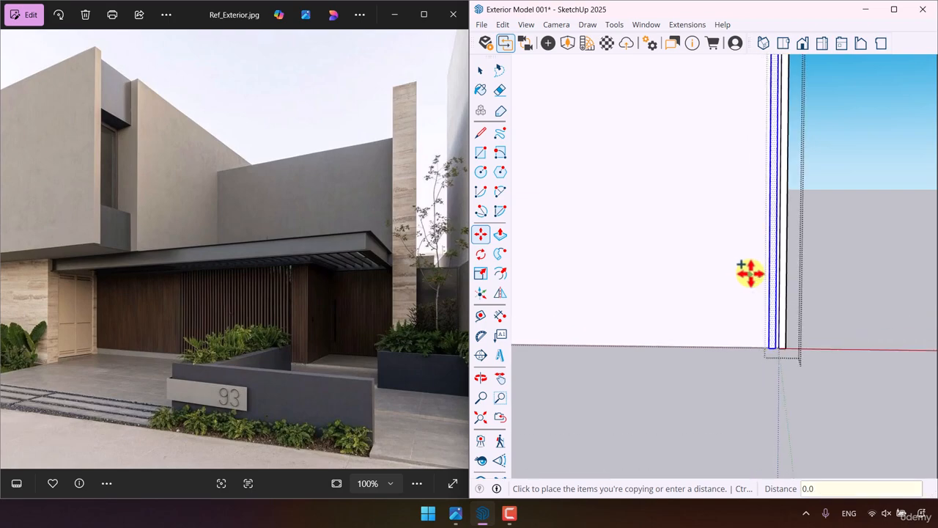
{"action": "type", "text": "6"}
{"action": "key", "text": "Return"}
- Repeat the vertical slat copy as a 33x array along the wall up to the guide
{"action": "scroll", "coordinate": [841, 310], "scroll_direction": "down", "scroll_amount": 4}
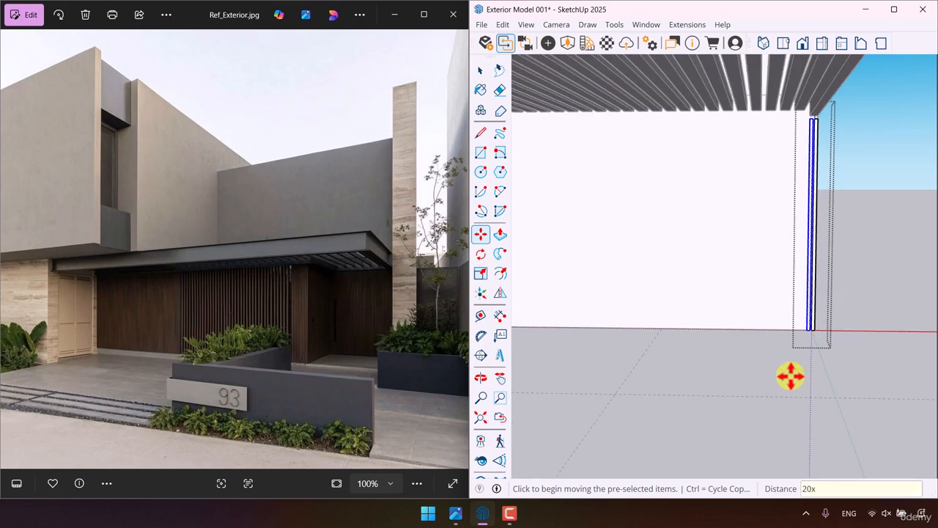
{"action": "key", "text": "Return"}
{"action": "type", "text": "30x"}
{"action": "key", "text": "Return"}
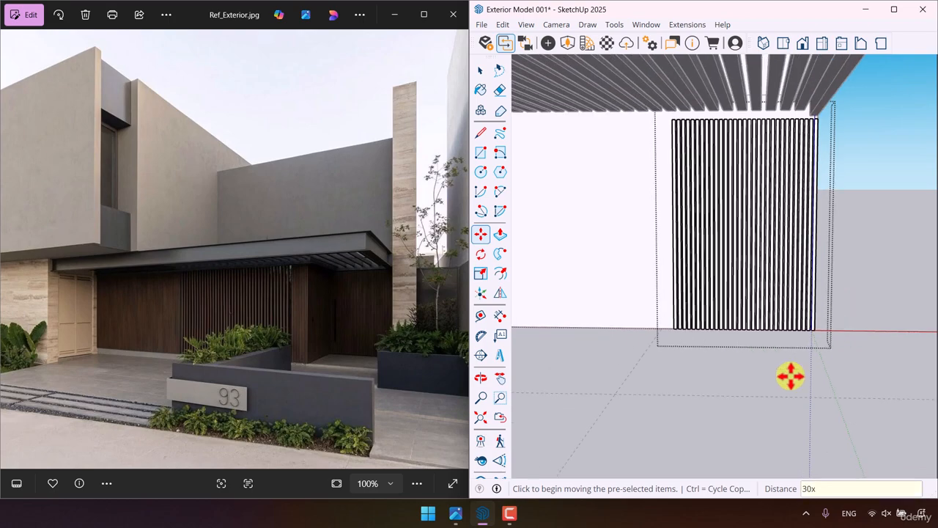
{"action": "type", "text": "32x"}
{"action": "key", "text": "Return"}
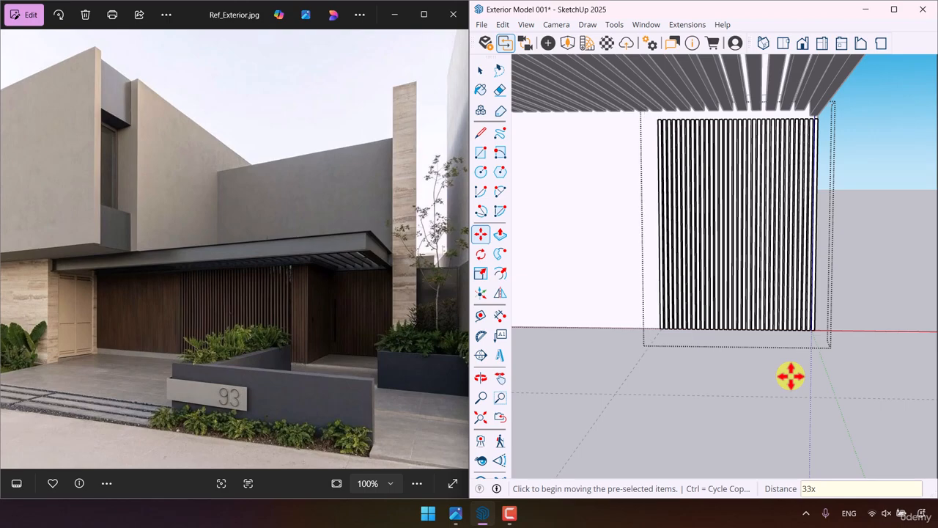
- Push the outer side face of the end slat inward to the guide and leave the slat group
{"action": "scroll", "coordinate": [675, 315], "scroll_direction": "up", "scroll_amount": 5}
{"action": "middle_click_drag", "start_coordinate": [636, 335], "coordinate": [674, 272]}
{"action": "left_click", "coordinate": [500, 234]}
{"action": "scroll", "coordinate": [738, 324], "scroll_direction": "up", "scroll_amount": 2}
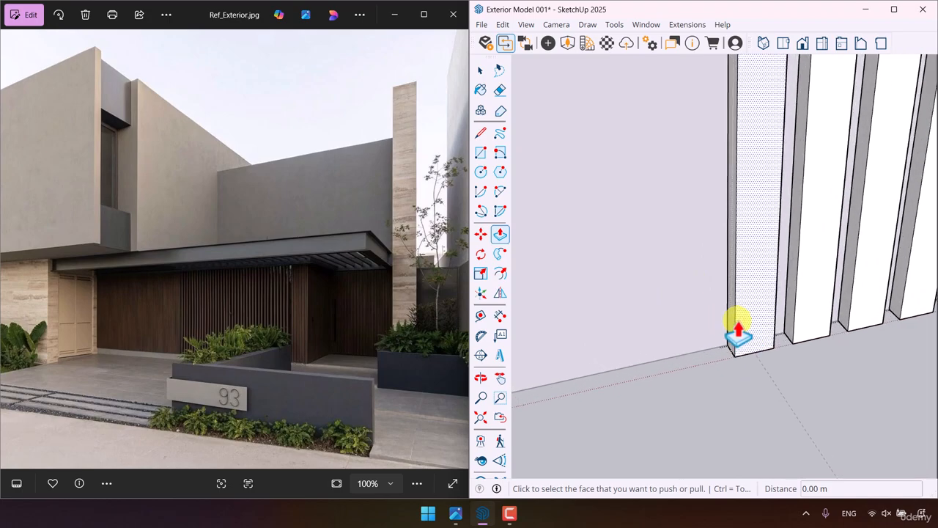
{"action": "left_click", "coordinate": [737, 333]}
{"action": "key", "text": "space"}
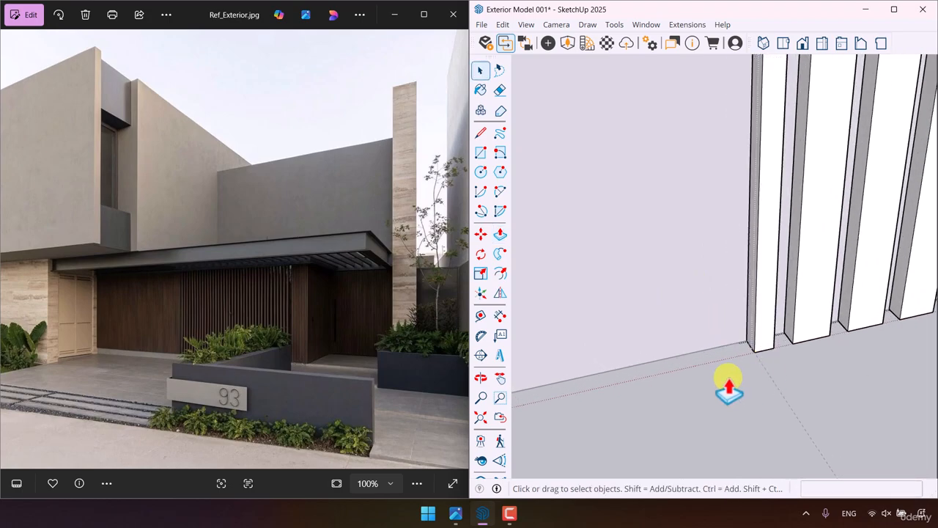
{"action": "scroll", "coordinate": [711, 341], "scroll_direction": "down", "scroll_amount": 4}
{"action": "scroll", "coordinate": [695, 256], "scroll_direction": "down", "scroll_amount": 5}
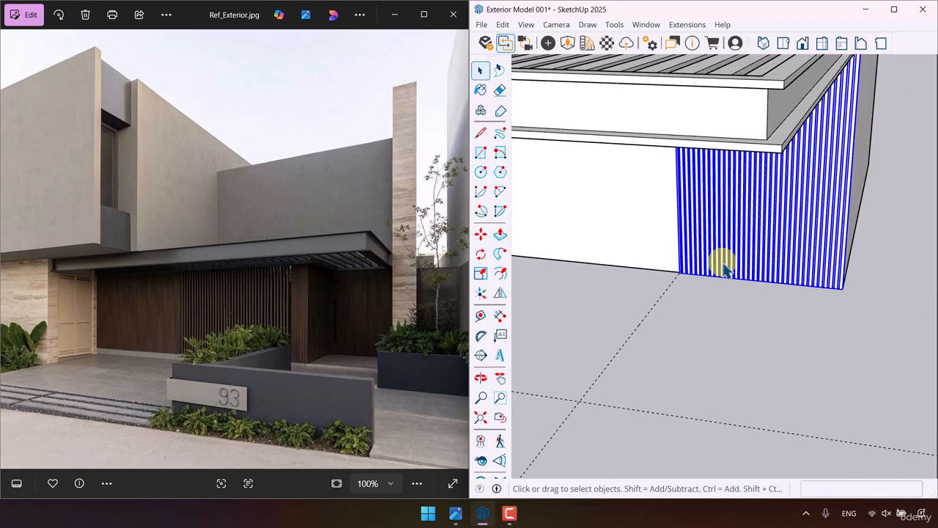
- Rotate a copy of the slat group 90 degrees about the vertical axis so it stands perpendicular to the wall
{"action": "mouse_move", "coordinate": [750, 305]}
{"action": "middle_mouse_down"}
{"action": "mouse_move", "coordinate": [578, 286]}
{"action": "mouse_move", "coordinate": [676, 289]}
{"action": "middle_mouse_up"}
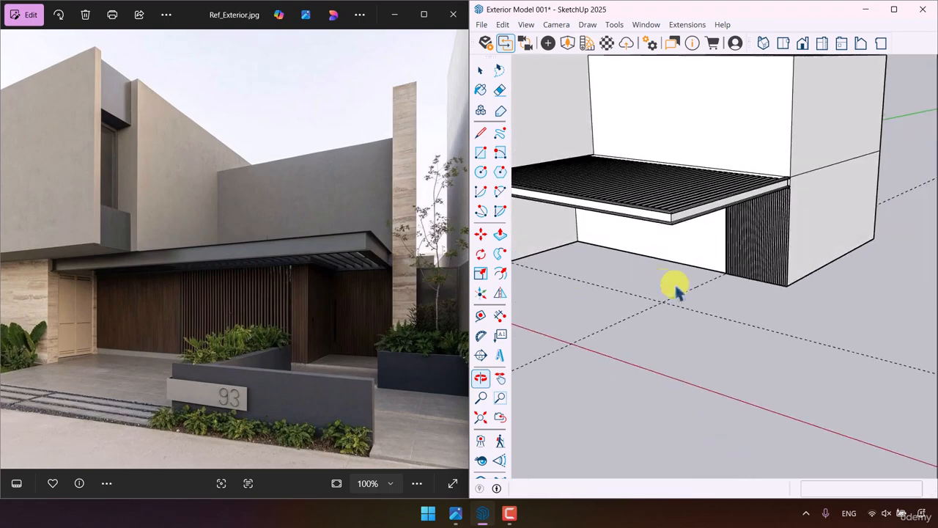
{"action": "scroll", "coordinate": [647, 310], "scroll_direction": "up", "scroll_amount": 2}
{"action": "scroll", "coordinate": [733, 293], "scroll_direction": "up", "scroll_amount": 2}
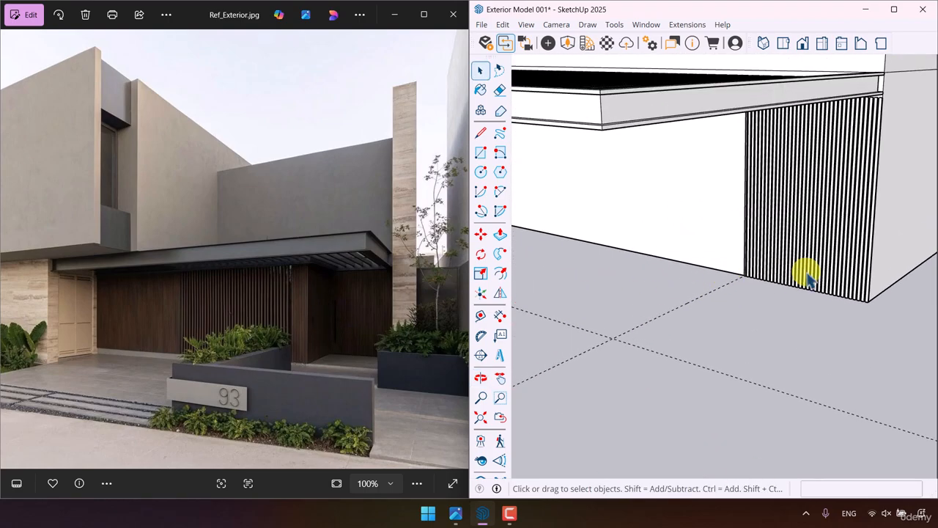
{"action": "left_click", "coordinate": [799, 272]}
{"action": "left_click", "coordinate": [480, 253]}
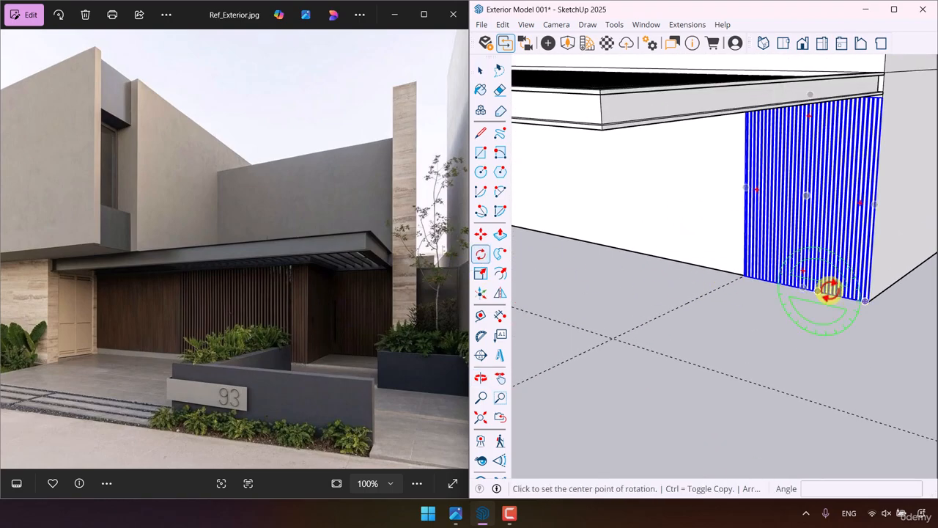
{"action": "middle_click_drag", "start_coordinate": [829, 286], "coordinate": [751, 361]}
{"action": "scroll", "coordinate": [798, 290], "scroll_direction": "up", "scroll_amount": 3}
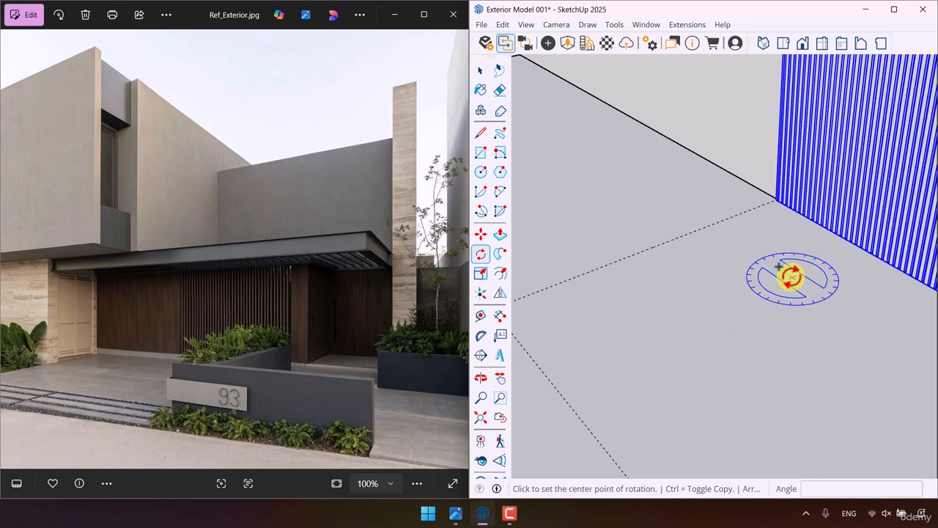
{"action": "left_click", "coordinate": [790, 278]}
{"action": "left_click", "coordinate": [835, 304]}
{"action": "key", "text": "ctrl"}
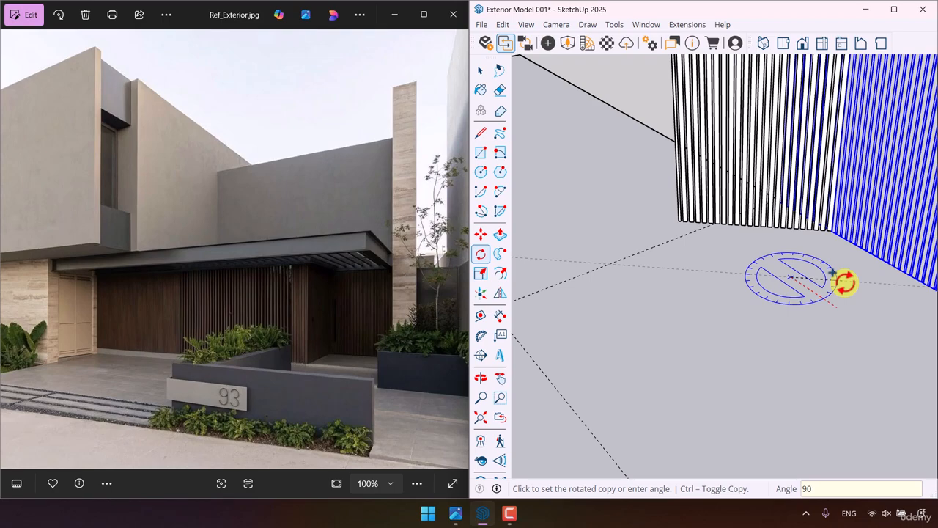
{"action": "key", "text": "Return"}
- Move the rotated slat panel to the inner end of the wall cladding so the two panels meet at the corner
{"action": "left_click", "coordinate": [480, 233]}
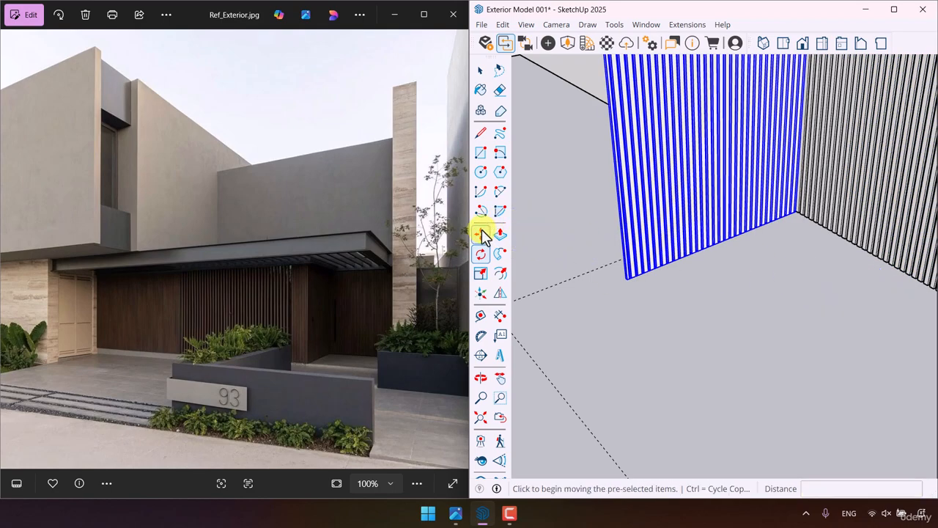
{"action": "middle_click_drag", "start_coordinate": [764, 242], "coordinate": [656, 212]}
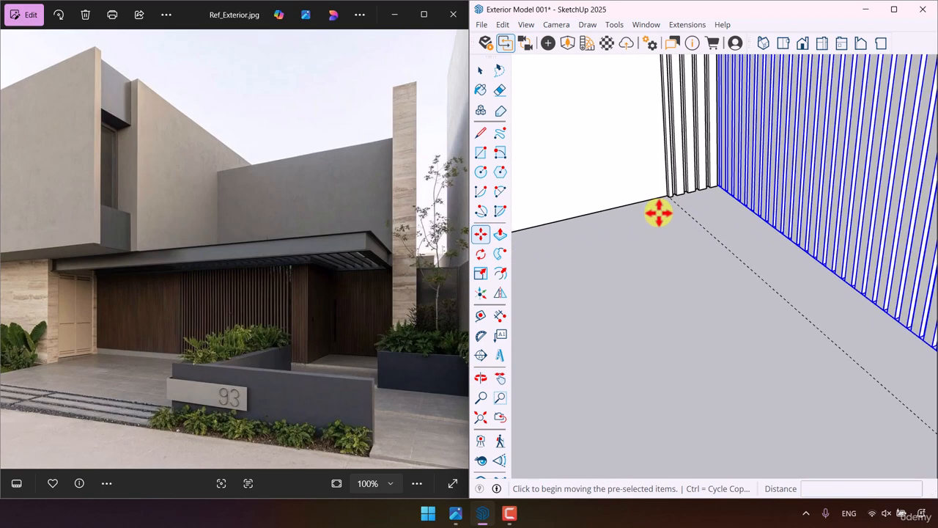
{"action": "left_click", "coordinate": [725, 218]}
{"action": "key", "text": "Escape"}
{"action": "scroll", "coordinate": [716, 201], "scroll_direction": "up", "scroll_amount": 3}
{"action": "left_click", "coordinate": [748, 197]}
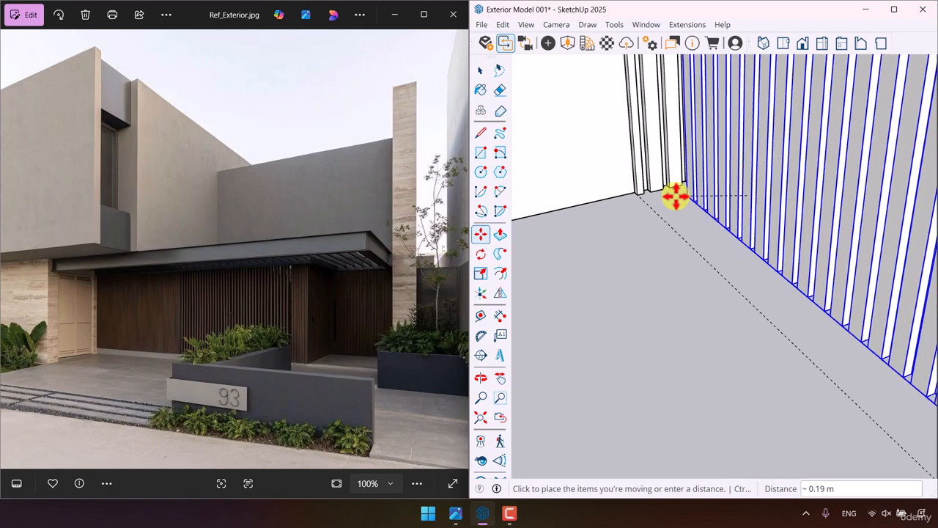
{"action": "scroll", "coordinate": [674, 196], "scroll_direction": "up", "scroll_amount": 2}
{"action": "left_click", "coordinate": [630, 195]}
{"action": "scroll", "coordinate": [611, 243], "scroll_direction": "down", "scroll_amount": 2}
{"action": "middle_click_drag", "start_coordinate": [611, 243], "coordinate": [528, 241]}
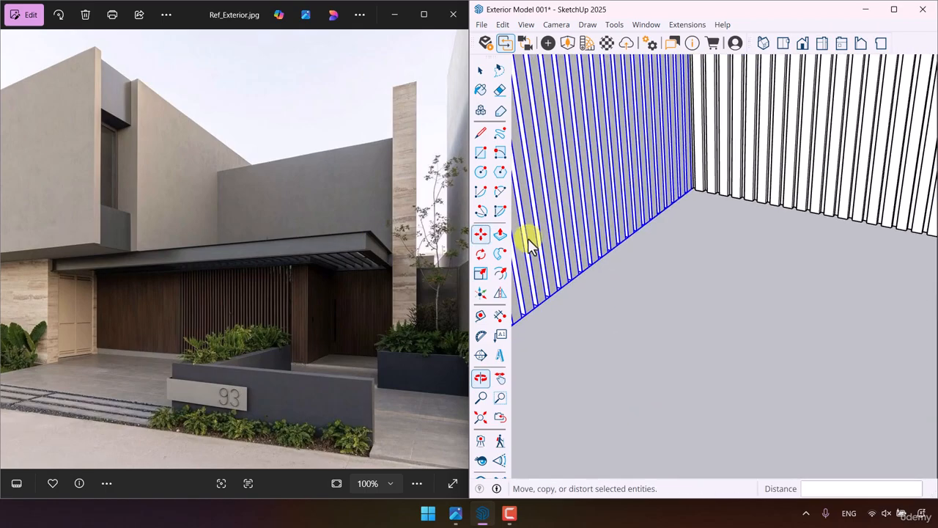
{"action": "scroll", "coordinate": [675, 224], "scroll_direction": "up", "scroll_amount": 3}
{"action": "scroll", "coordinate": [714, 209], "scroll_direction": "down", "scroll_amount": 7}
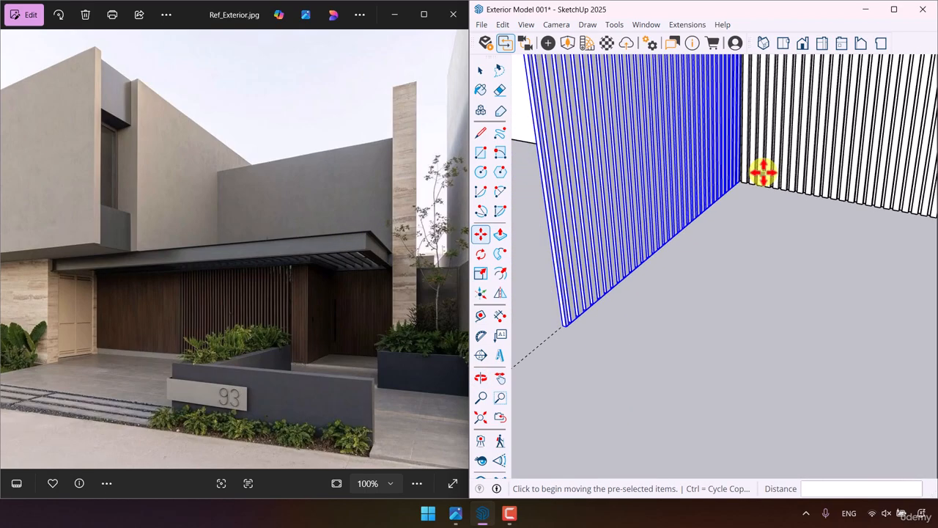
- Open the perpendicular slat panel for editing and copy its second slat 0.12 m outward beyond the narrow end slat
{"action": "middle_click_drag", "start_coordinate": [743, 232], "coordinate": [643, 238]}
{"action": "key", "text": "space"}
{"action": "scroll", "coordinate": [719, 244], "scroll_direction": "up", "scroll_amount": 5}
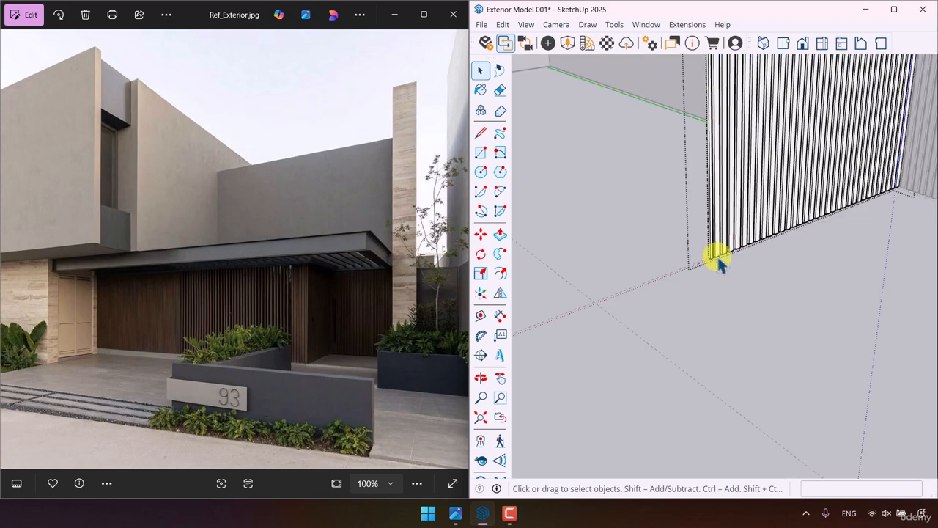
{"action": "middle_click_drag", "start_coordinate": [718, 264], "coordinate": [621, 282]}
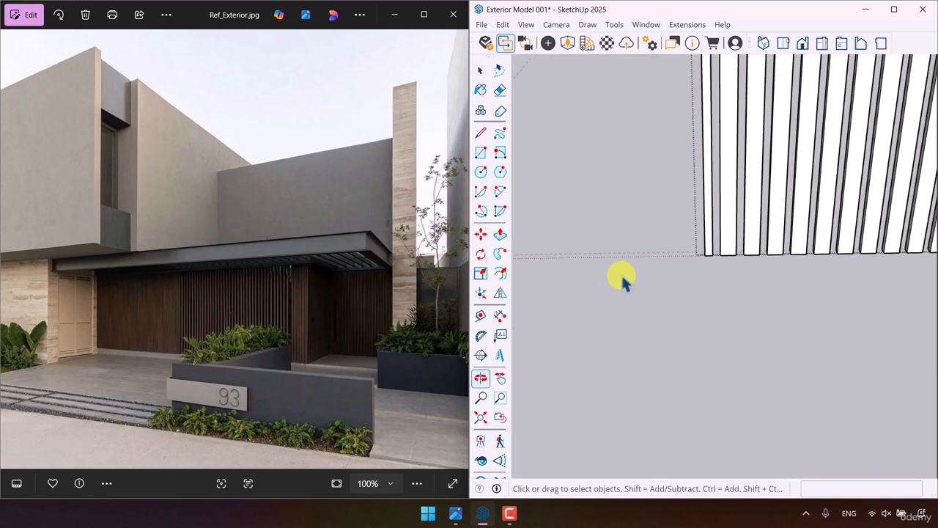
{"action": "left_click", "coordinate": [730, 242]}
{"action": "left_click", "coordinate": [484, 236]}
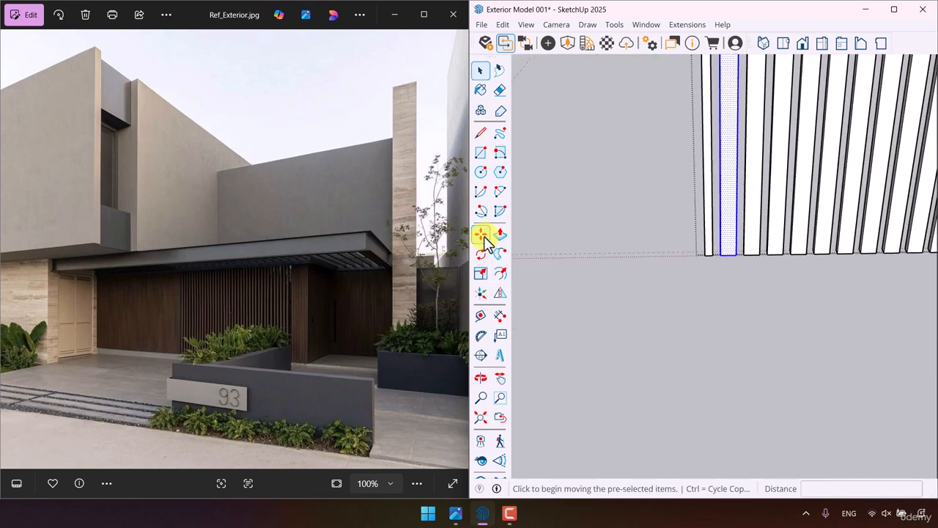
{"action": "key", "text": "ctrl"}
{"action": "left_click", "coordinate": [724, 254]}
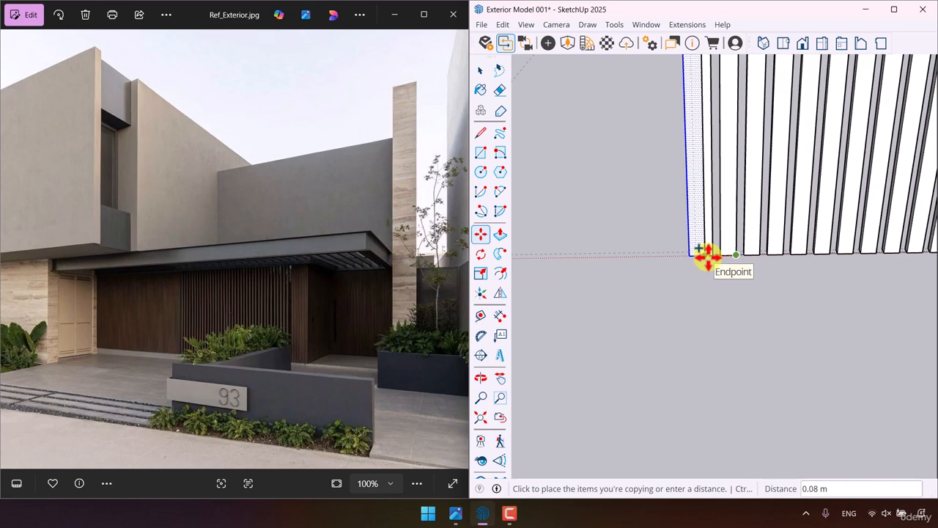
{"action": "type", "text": "0.12"}
{"action": "key", "text": "Return"}
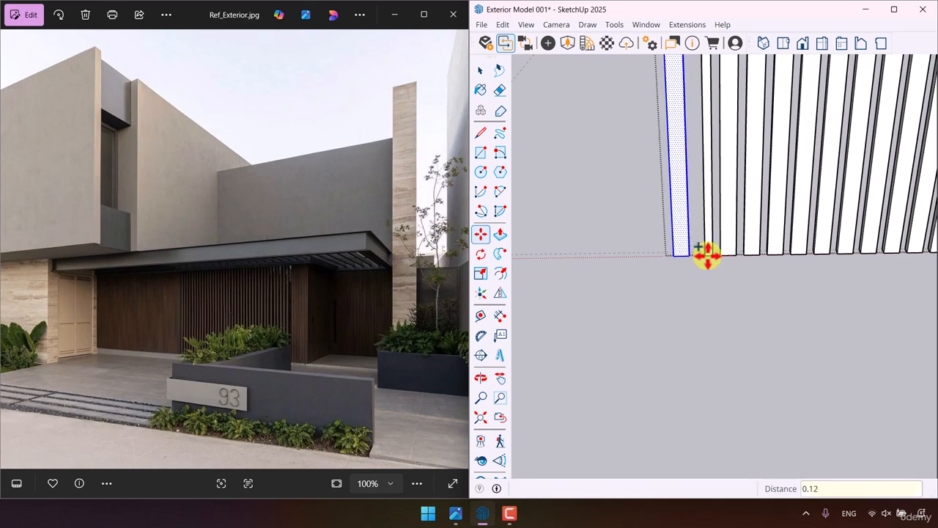
- Copy the new slat outward once more at the slat spacing, repeat it as a 14x array, and leave the group
{"action": "left_click", "coordinate": [687, 255]}
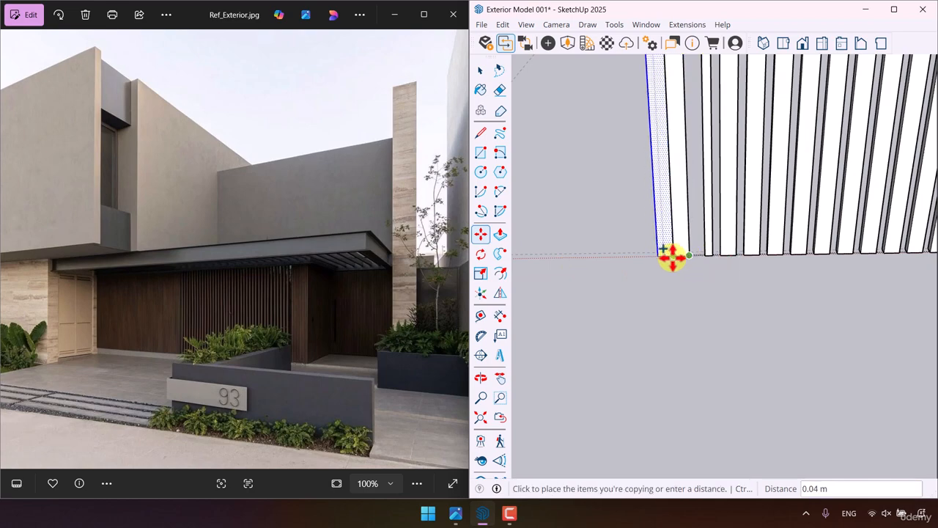
{"action": "left_click", "coordinate": [672, 256]}
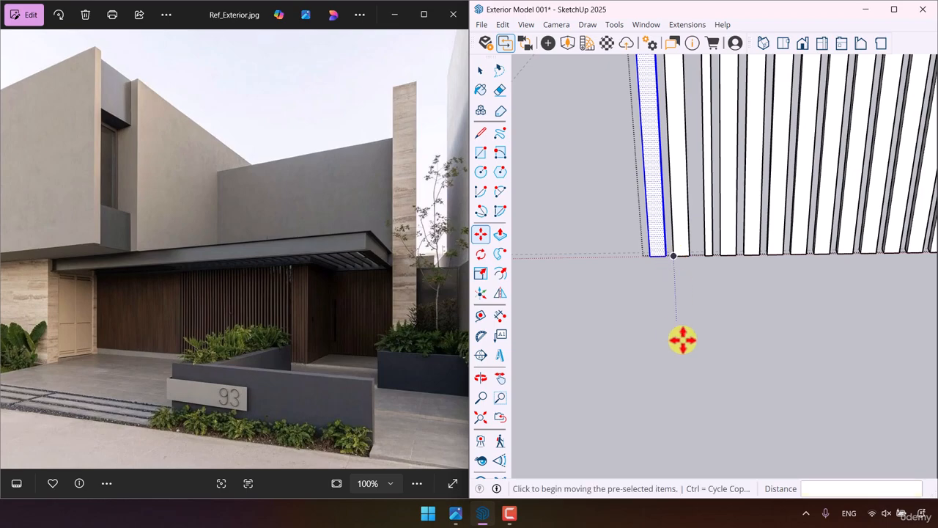
{"action": "scroll", "coordinate": [678, 340], "scroll_direction": "down", "scroll_amount": 5}
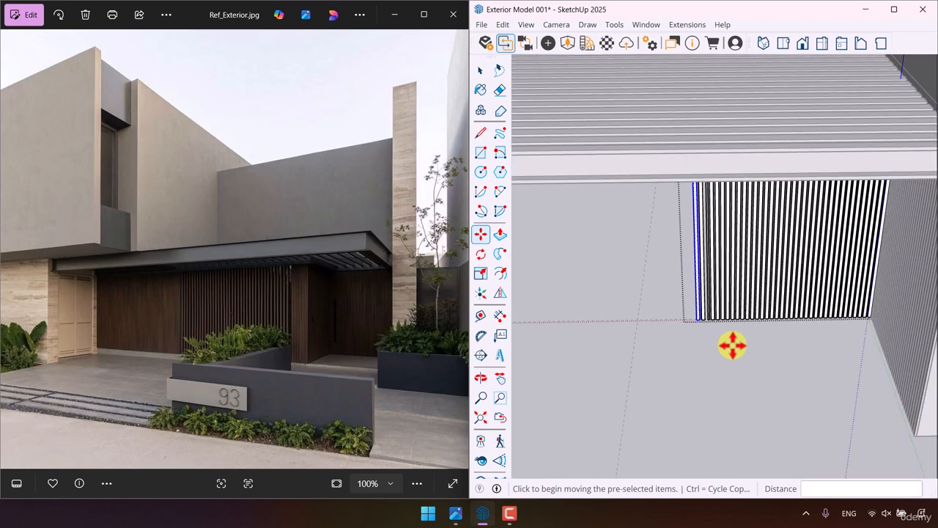
{"action": "type", "text": "10x"}
{"action": "key", "text": "Return"}
{"action": "type", "text": "14x"}
{"action": "key", "text": "Return"}
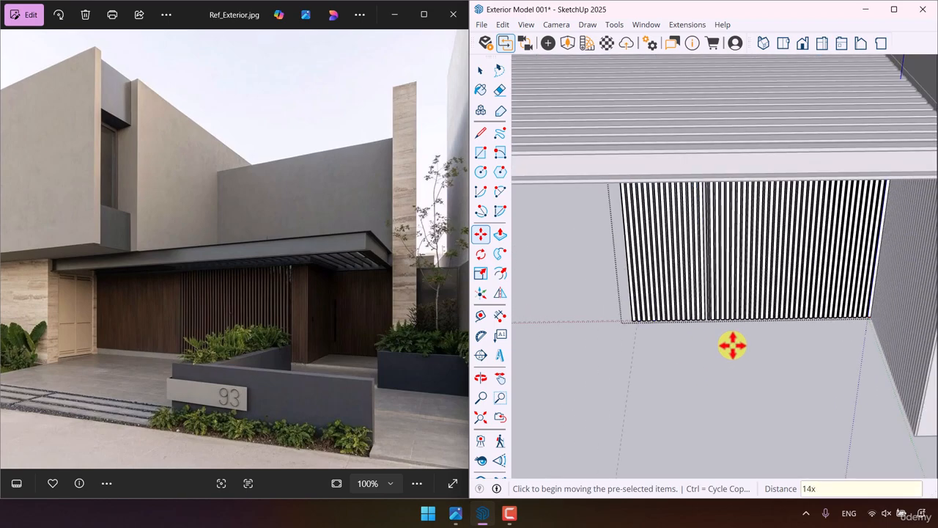
{"action": "key", "text": "space"}
{"action": "scroll", "coordinate": [628, 323], "scroll_direction": "up", "scroll_amount": 8}
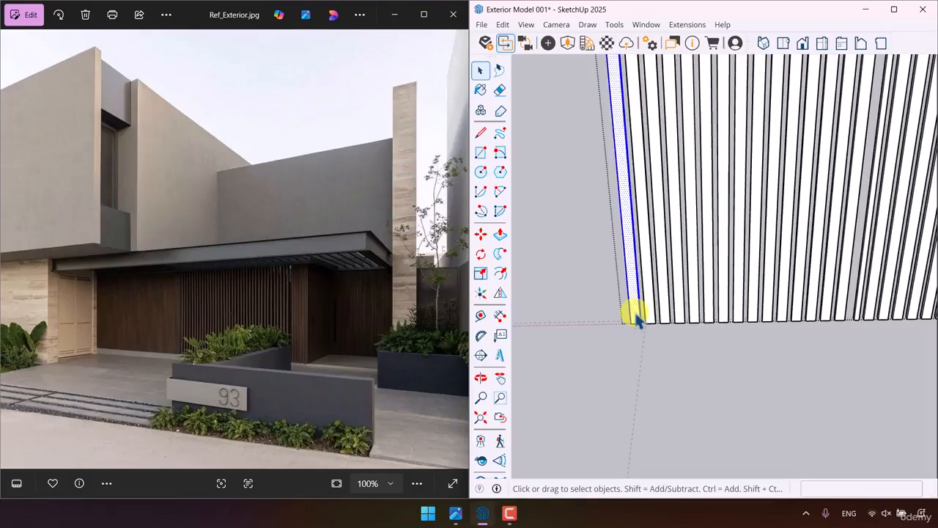
{"action": "mouse_move", "coordinate": [632, 314]}
{"action": "middle_mouse_down"}
{"action": "mouse_move", "coordinate": [843, 315]}
{"action": "mouse_move", "coordinate": [695, 357]}
{"action": "mouse_move", "coordinate": [823, 226]}
{"action": "mouse_move", "coordinate": [790, 265]}
{"action": "middle_mouse_up"}
{"action": "scroll", "coordinate": [692, 363], "scroll_direction": "down", "scroll_amount": 6}
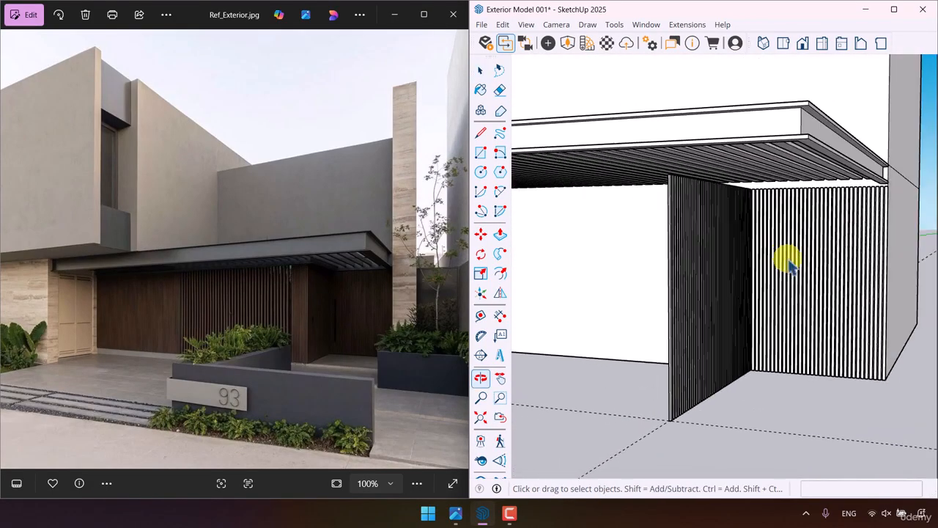
- Start a rectangle on the ground from the bottom corner of the perpendicular panel's outer end slat, along the guide
{"action": "scroll", "coordinate": [786, 258], "scroll_direction": "down", "scroll_amount": 8}
{"action": "scroll", "coordinate": [195, 325], "scroll_direction": "up", "scroll_amount": 6}
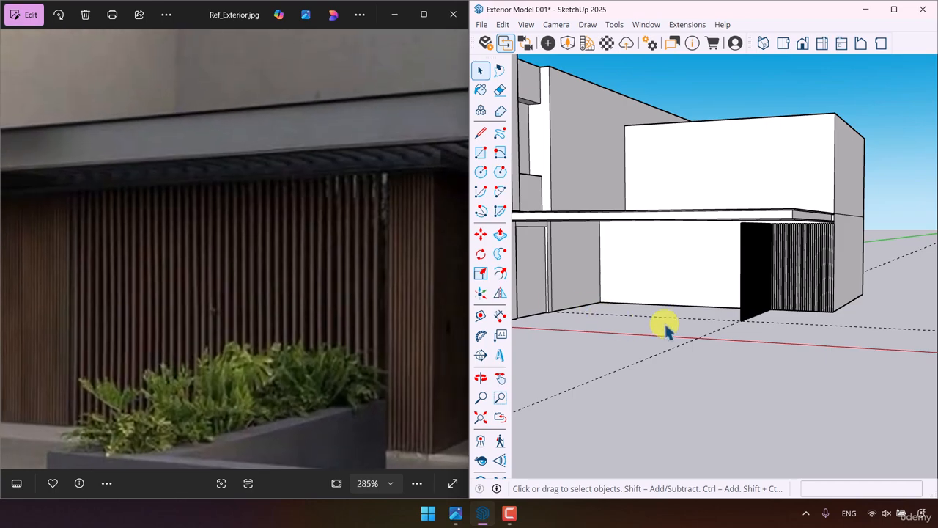
{"action": "scroll", "coordinate": [703, 326], "scroll_direction": "up", "scroll_amount": 4}
{"action": "scroll", "coordinate": [744, 311], "scroll_direction": "up", "scroll_amount": 2}
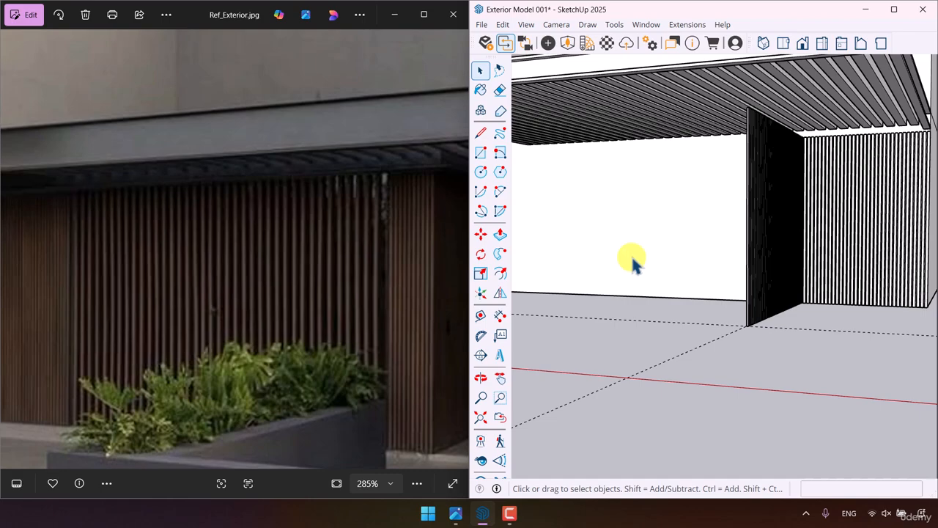
{"action": "mouse_move", "coordinate": [854, 366]}
{"action": "middle_mouse_down"}
{"action": "mouse_move", "coordinate": [653, 387]}
{"action": "mouse_move", "coordinate": [813, 399]}
{"action": "middle_mouse_up"}
{"action": "left_click", "coordinate": [485, 158]}
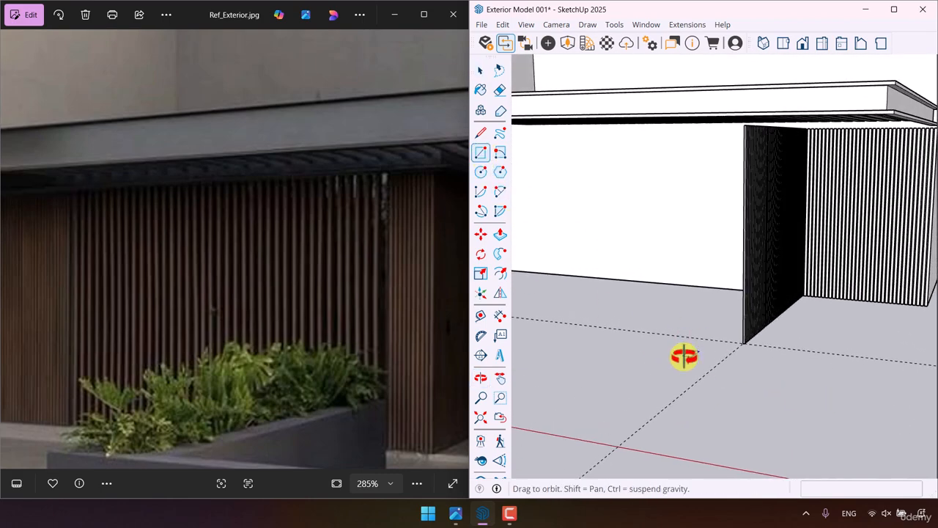
{"action": "middle_click_drag", "start_coordinate": [685, 356], "coordinate": [799, 367]}
{"action": "scroll", "coordinate": [798, 363], "scroll_direction": "up", "scroll_amount": 4}
{"action": "mouse_move", "coordinate": [775, 319]}
{"action": "middle_mouse_down"}
{"action": "mouse_move", "coordinate": [779, 329]}
{"action": "mouse_move", "coordinate": [815, 310]}
{"action": "middle_mouse_up"}
{"action": "left_click", "coordinate": [824, 297]}
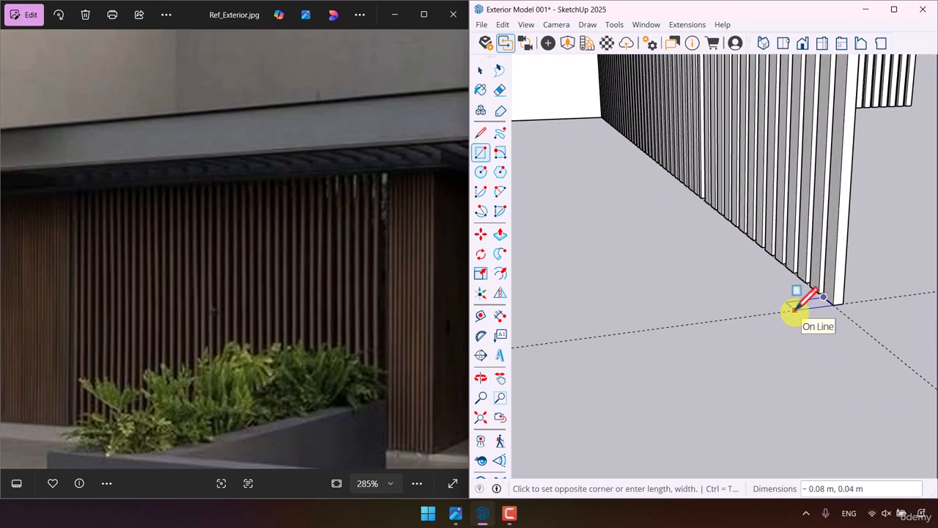
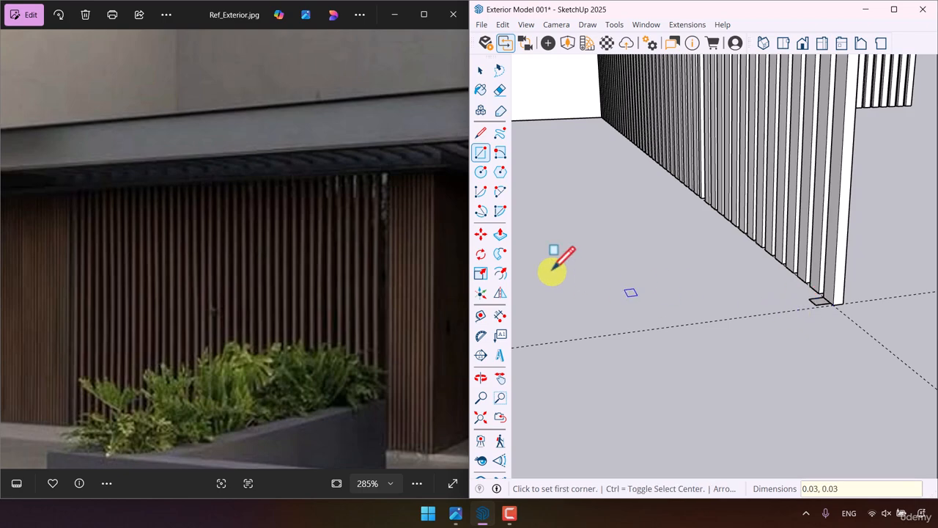
- Extrude the 0.03 x 0.03 m rectangle beside the perpendicular panel upward to the full height of the neighbouring slats
{"action": "left_click", "coordinate": [501, 235]}
{"action": "scroll", "coordinate": [847, 308], "scroll_direction": "up", "scroll_amount": 2}
{"action": "left_click", "coordinate": [809, 299]}
{"action": "scroll", "coordinate": [723, 249], "scroll_direction": "down", "scroll_amount": 3}
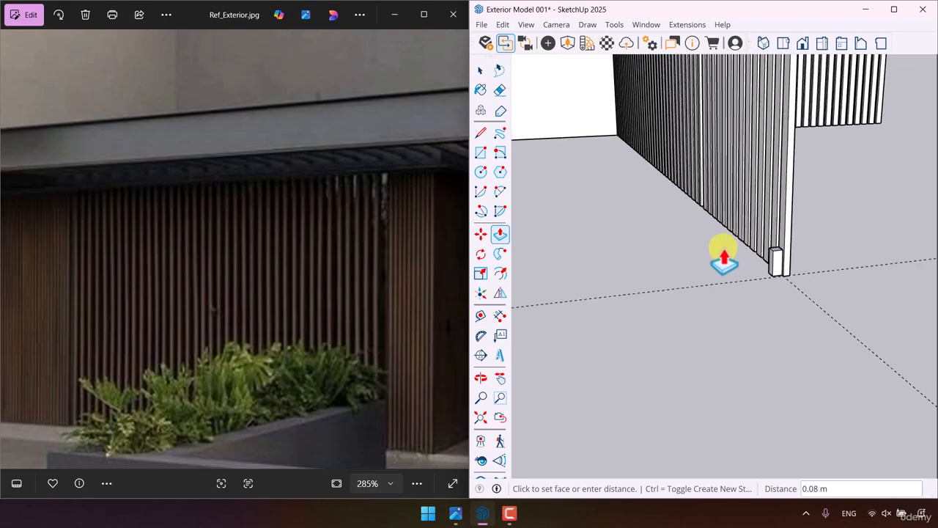
{"action": "scroll", "coordinate": [724, 250], "scroll_direction": "down", "scroll_amount": 3}
{"action": "middle_click_drag", "start_coordinate": [722, 248], "coordinate": [620, 343]}
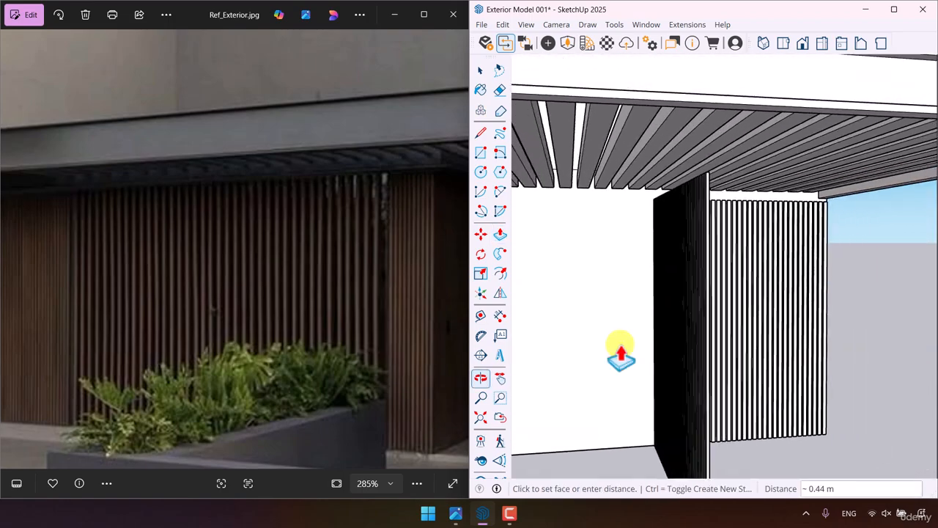
{"action": "scroll", "coordinate": [733, 221], "scroll_direction": "up", "scroll_amount": 3}
{"action": "left_click", "coordinate": [662, 79]}
- Adjust the new slat's depth with Push/Pull so its outer face lines up with the adjoining panel's end slat
{"action": "scroll", "coordinate": [665, 81], "scroll_direction": "down", "scroll_amount": 2}
{"action": "mouse_move", "coordinate": [665, 82]}
{"action": "middle_mouse_down"}
{"action": "mouse_move", "coordinate": [689, 120]}
{"action": "mouse_move", "coordinate": [743, 132]}
{"action": "mouse_move", "coordinate": [582, 121]}
{"action": "mouse_move", "coordinate": [798, 157]}
{"action": "mouse_move", "coordinate": [696, 366]}
{"action": "mouse_move", "coordinate": [760, 385]}
{"action": "middle_mouse_up"}
{"action": "scroll", "coordinate": [691, 279], "scroll_direction": "up", "scroll_amount": 4}
{"action": "left_click", "coordinate": [724, 330]}
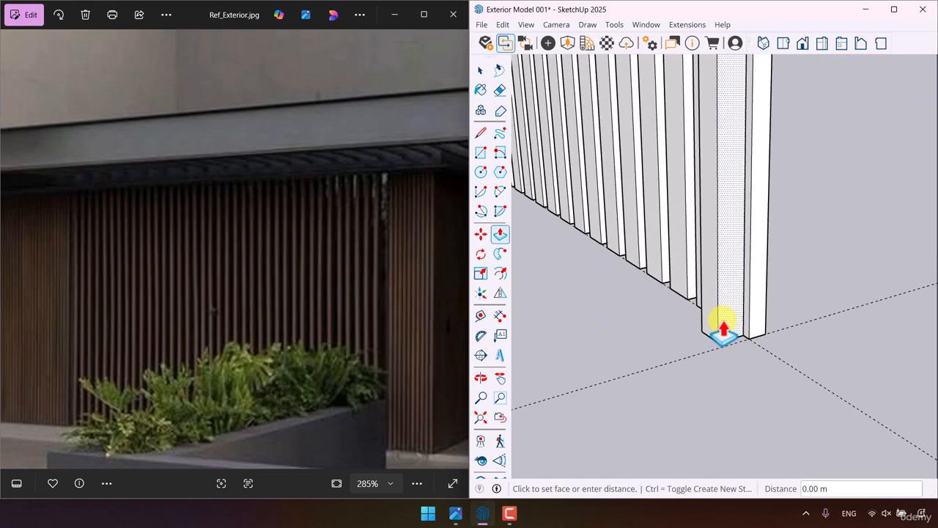
{"action": "middle_click_drag", "start_coordinate": [700, 352], "coordinate": [740, 363]}
{"action": "left_click", "coordinate": [738, 310]}
{"action": "left_click", "coordinate": [661, 189]}
{"action": "middle_click_drag", "start_coordinate": [683, 339], "coordinate": [293, 348]}
{"action": "middle_click_drag", "start_coordinate": [773, 341], "coordinate": [676, 341]}
- Make the new slat a group, open it for editing and select the whole slat
{"action": "key", "text": "space"}
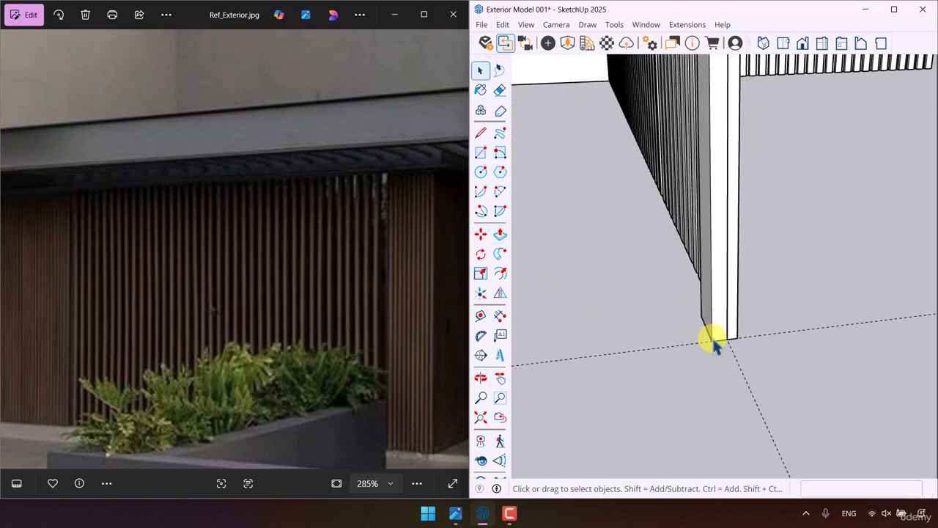
{"action": "right_click", "coordinate": [714, 342]}
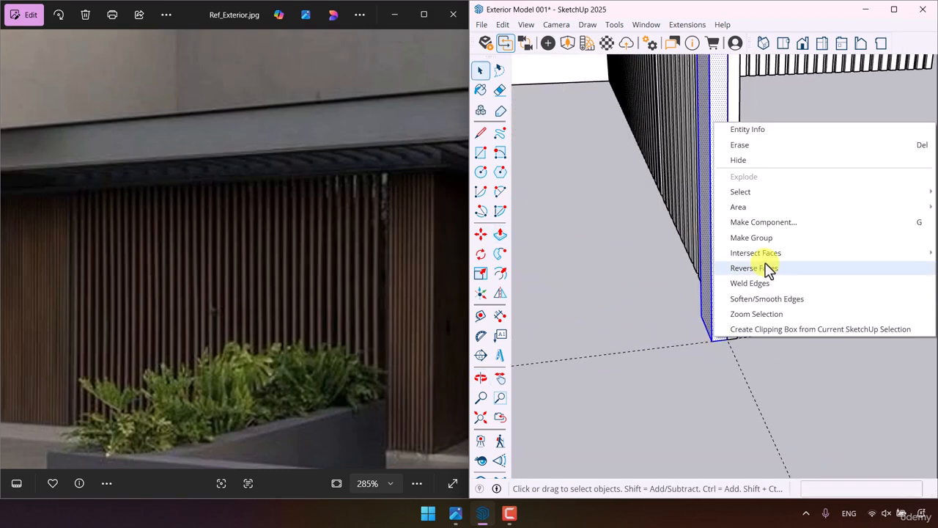
{"action": "left_click", "coordinate": [767, 269]}
{"action": "double_click", "coordinate": [722, 301]}
{"action": "triple_click", "coordinate": [722, 301]}
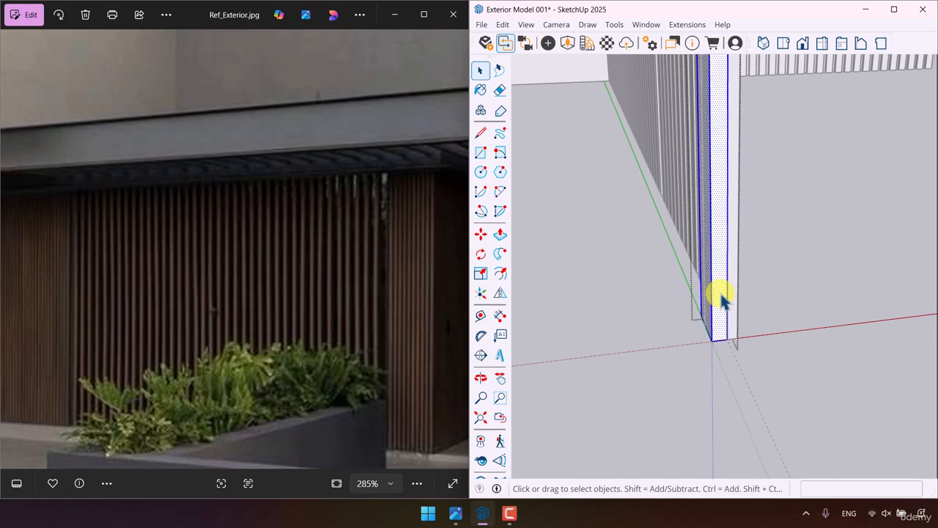
- Copy the slat 0.08 m away from the perpendicular panel along the front guide and repeat it as a 40x array
{"action": "key", "text": "ctrl"}
{"action": "left_click_drag", "start_coordinate": [710, 360], "coordinate": [665, 371]}
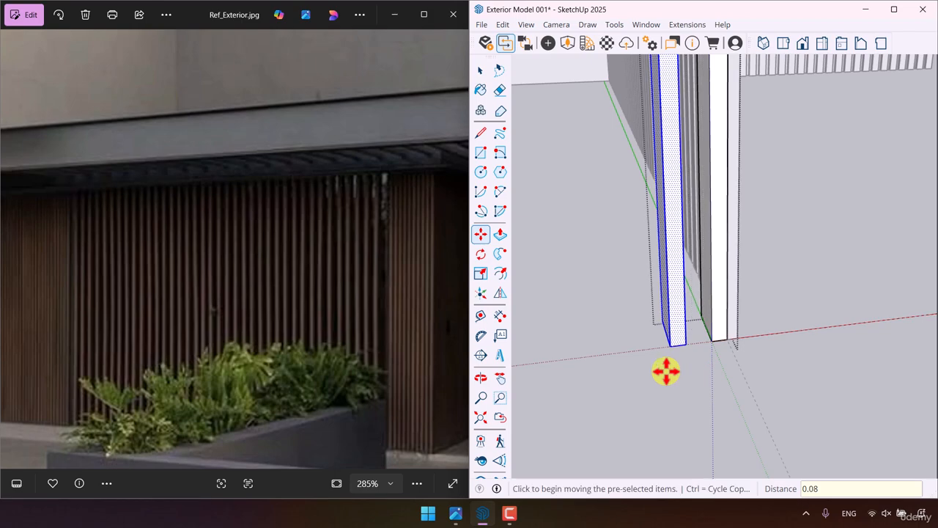
{"action": "middle_click_drag", "start_coordinate": [665, 371], "coordinate": [597, 314]}
{"action": "scroll", "coordinate": [811, 302], "scroll_direction": "down", "scroll_amount": 4}
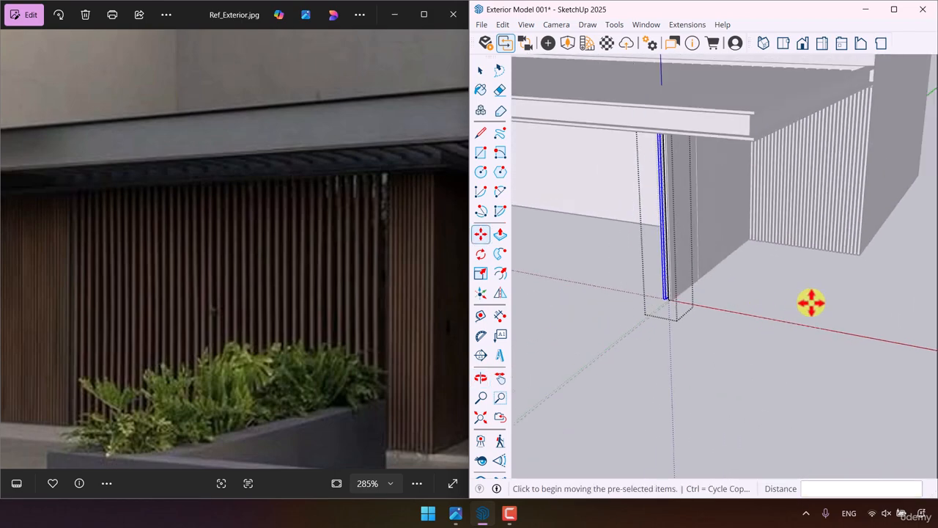
{"action": "middle_click_drag", "start_coordinate": [811, 302], "coordinate": [829, 243]}
{"action": "scroll", "coordinate": [829, 297], "scroll_direction": "down", "scroll_amount": 3}
{"action": "scroll", "coordinate": [673, 306], "scroll_direction": "up", "scroll_amount": 3}
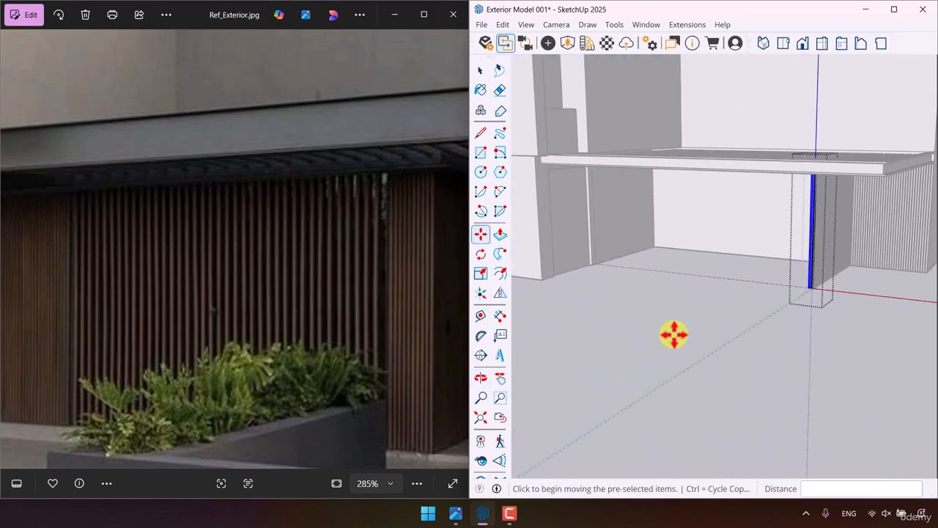
{"action": "scroll", "coordinate": [136, 321], "scroll_direction": "down", "scroll_amount": 5}
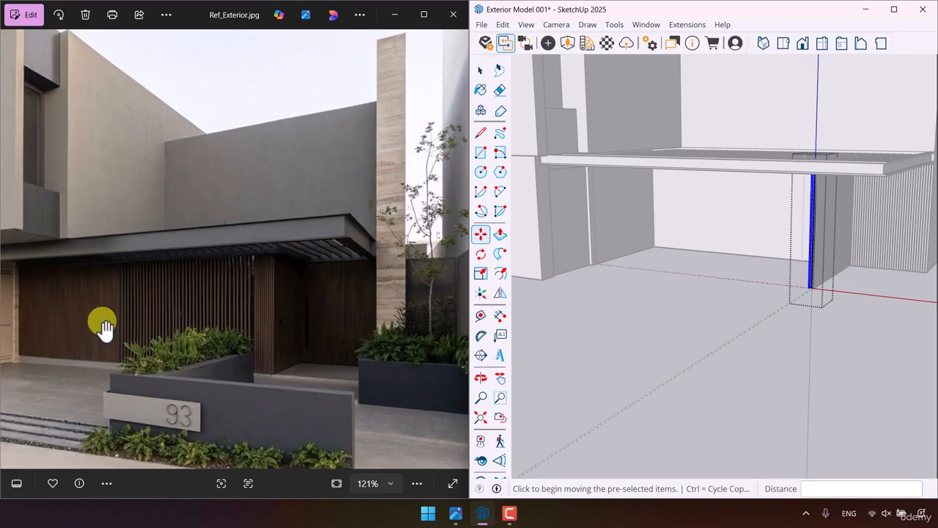
{"action": "scroll", "coordinate": [104, 328], "scroll_direction": "up", "scroll_amount": 2}
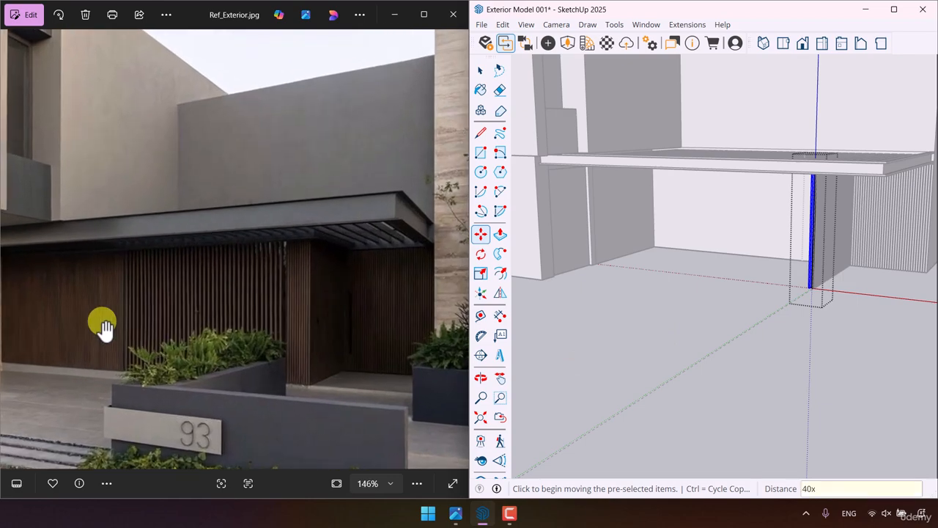
{"action": "key", "text": "Return"}
{"action": "mouse_move", "coordinate": [535, 370]}
{"action": "middle_mouse_down"}
{"action": "mouse_move", "coordinate": [722, 383]}
{"action": "mouse_move", "coordinate": [702, 356]}
{"action": "middle_mouse_up"}
{"action": "key", "text": "space"}
- Copy the slat panel on the recessed wall to the far end of the new front slat row, joining them at the base corner
{"action": "scroll", "coordinate": [823, 249], "scroll_direction": "up", "scroll_amount": 4}
{"action": "left_click", "coordinate": [793, 242]}
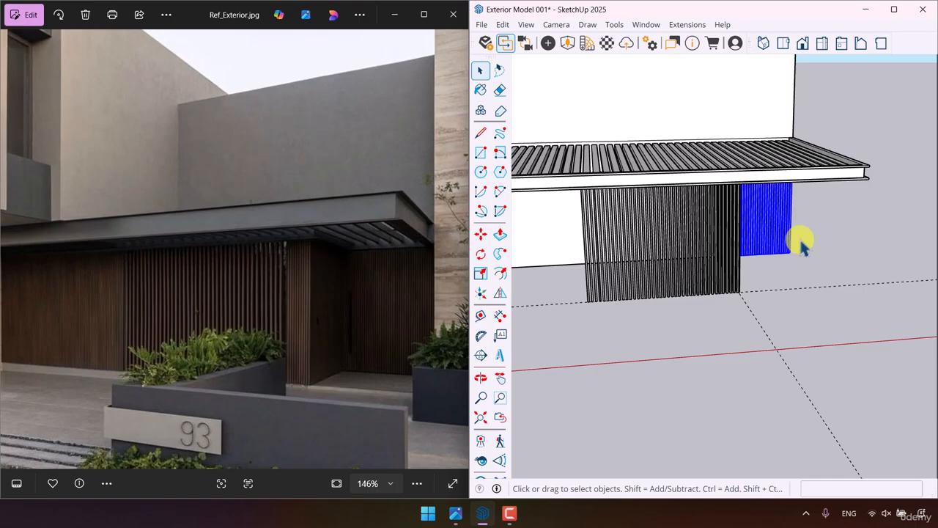
{"action": "scroll", "coordinate": [796, 247], "scroll_direction": "up", "scroll_amount": 5}
{"action": "left_click", "coordinate": [485, 239]}
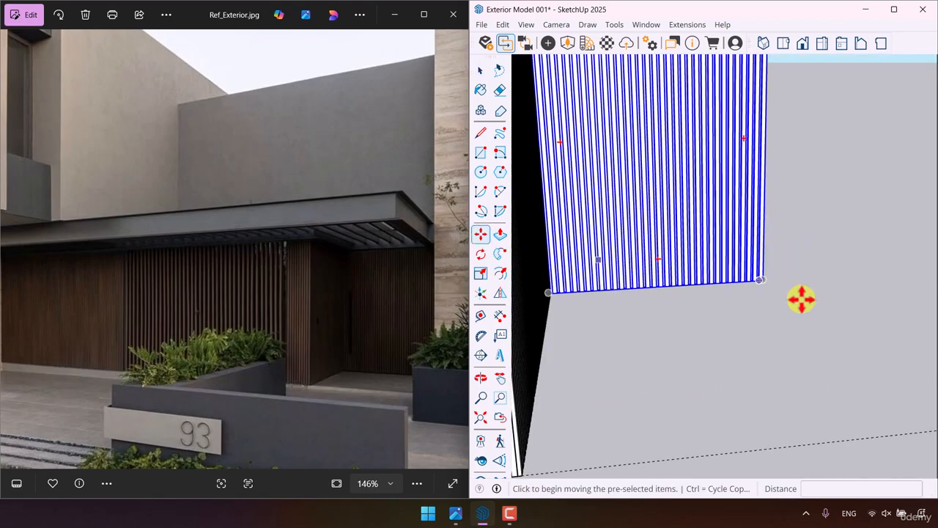
{"action": "mouse_move", "coordinate": [802, 300]}
{"action": "middle_mouse_down"}
{"action": "mouse_move", "coordinate": [755, 310]}
{"action": "mouse_move", "coordinate": [795, 303]}
{"action": "middle_mouse_up"}
{"action": "left_click", "coordinate": [797, 276]}
{"action": "scroll", "coordinate": [875, 241], "scroll_direction": "down", "scroll_amount": 8}
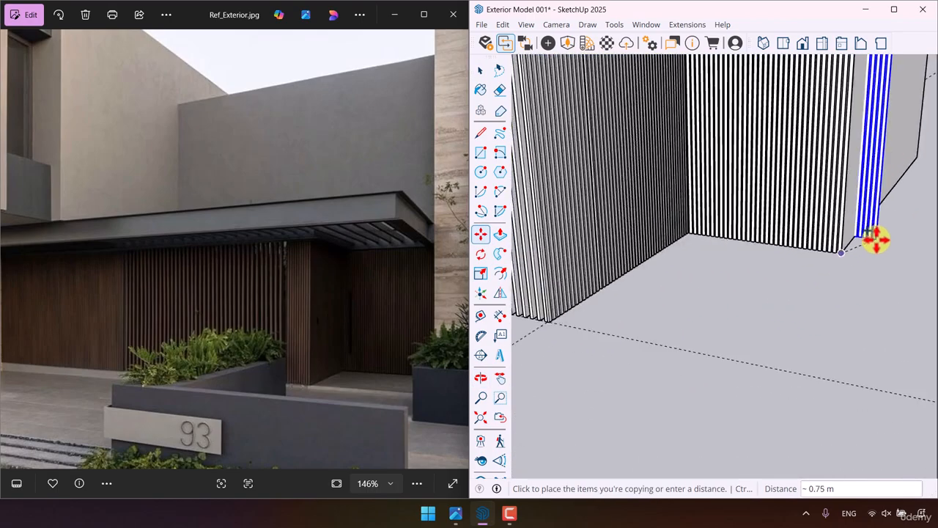
{"action": "scroll", "coordinate": [645, 257], "scroll_direction": "up", "scroll_amount": 7}
{"action": "left_click", "coordinate": [689, 247]}
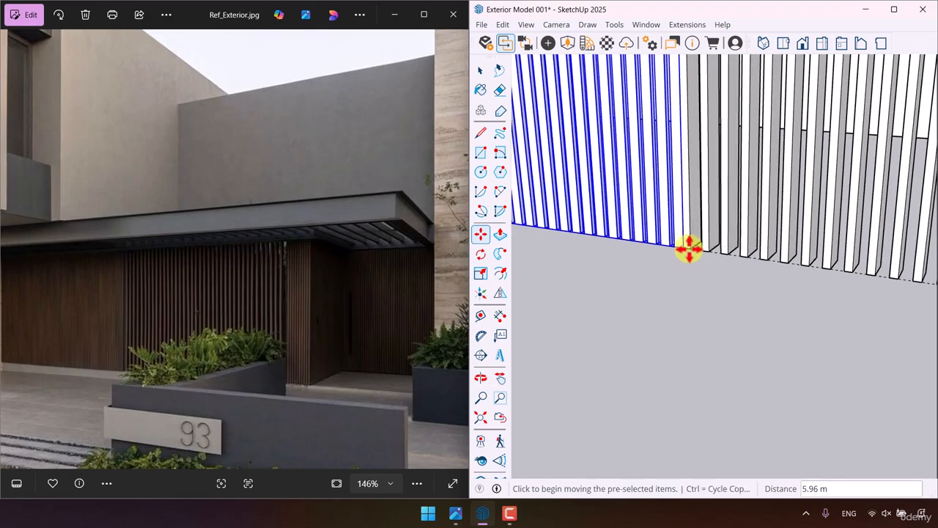
{"action": "scroll", "coordinate": [813, 315], "scroll_direction": "down", "scroll_amount": 7}
- Open the copied panel for editing and delete the slat at the end farthest from the new slat row
{"action": "key", "text": "space"}
{"action": "double_click", "coordinate": [689, 270]}
{"action": "scroll", "coordinate": [686, 269], "scroll_direction": "up", "scroll_amount": 3}
{"action": "scroll", "coordinate": [685, 272], "scroll_direction": "up", "scroll_amount": 5}
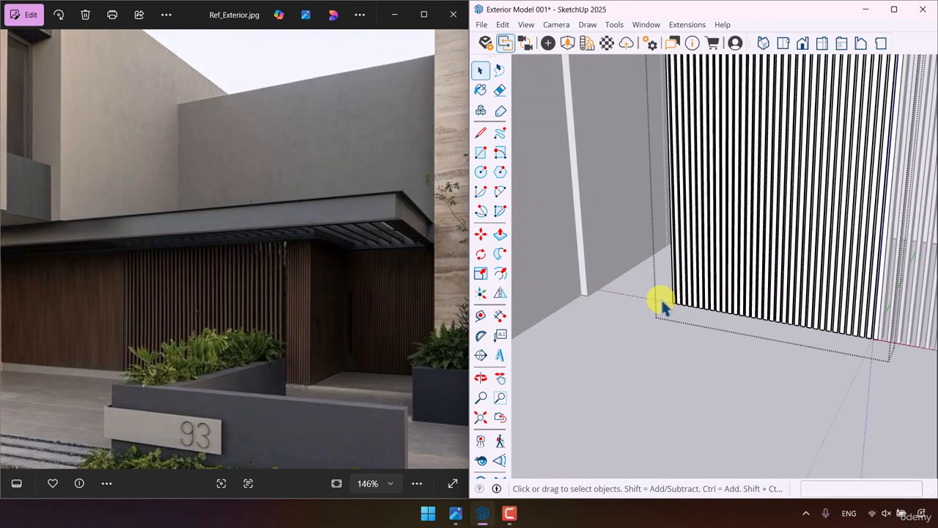
{"action": "key", "text": "Delete"}
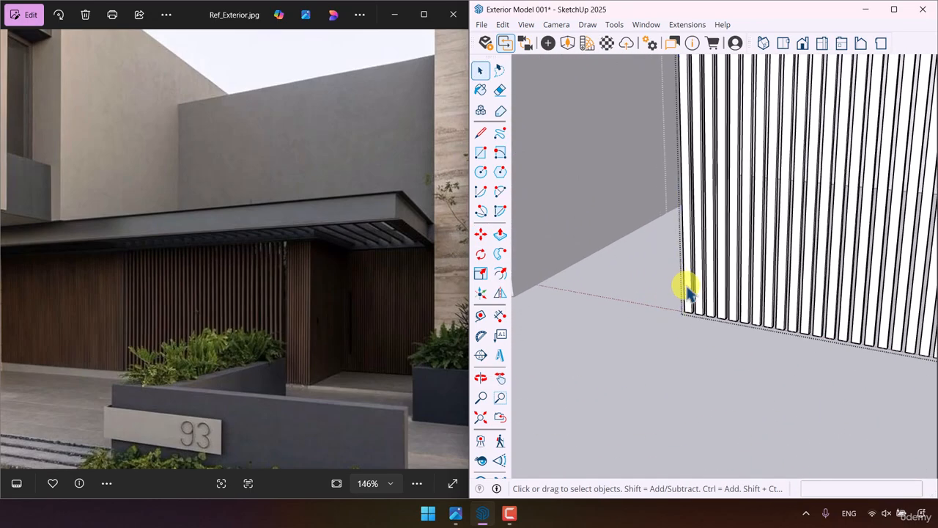
- Copy the panel's outermost slat outward at the slat spacing and repeat it as a 15x array to fill the gap to the wall
{"action": "left_click", "coordinate": [480, 234]}
{"action": "middle_click_drag", "start_coordinate": [659, 345], "coordinate": [708, 318]}
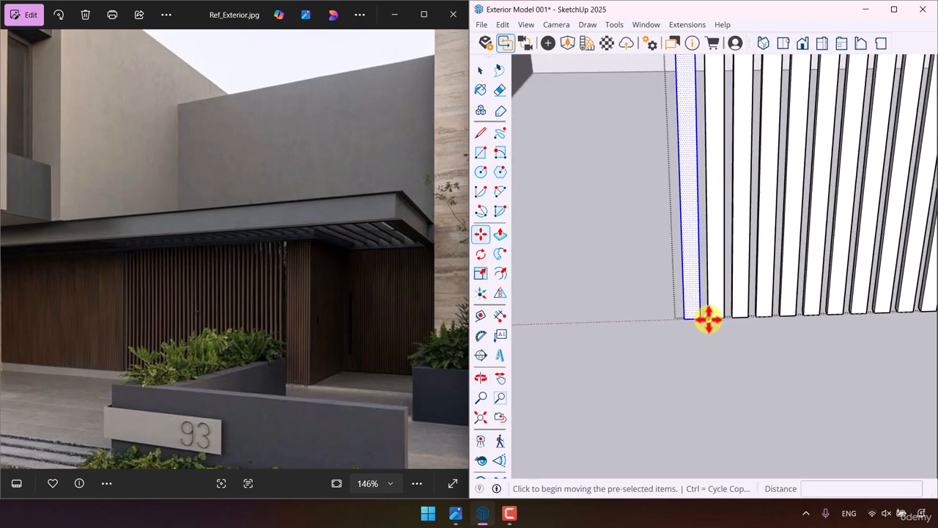
{"action": "left_click", "coordinate": [694, 319]}
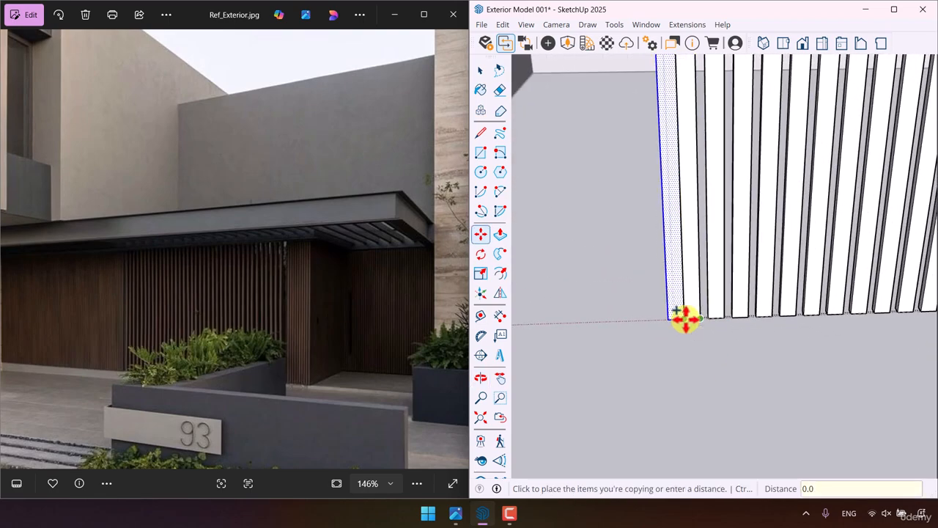
{"action": "left_click", "coordinate": [681, 319]}
{"action": "middle_click_drag", "start_coordinate": [697, 342], "coordinate": [643, 376]}
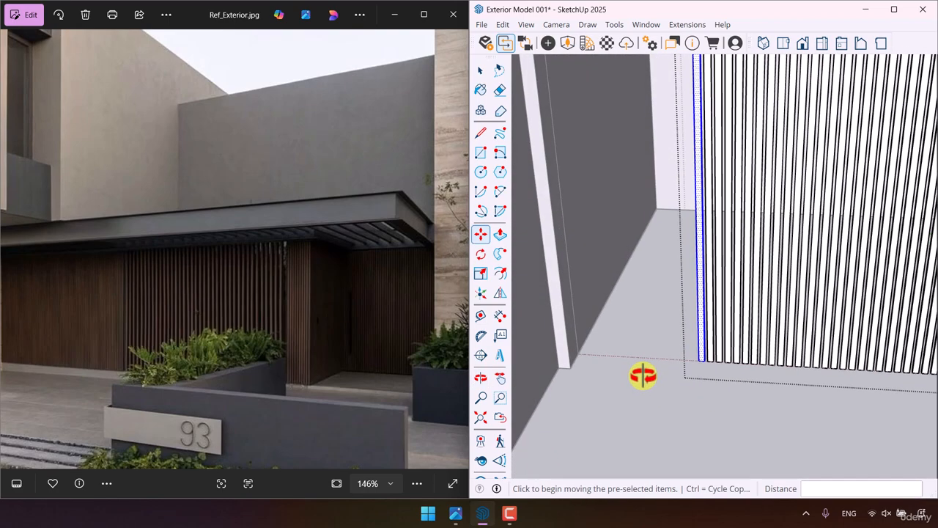
{"action": "type", "text": "10x"}
{"action": "key", "text": "Return"}
{"action": "type", "text": "1"}
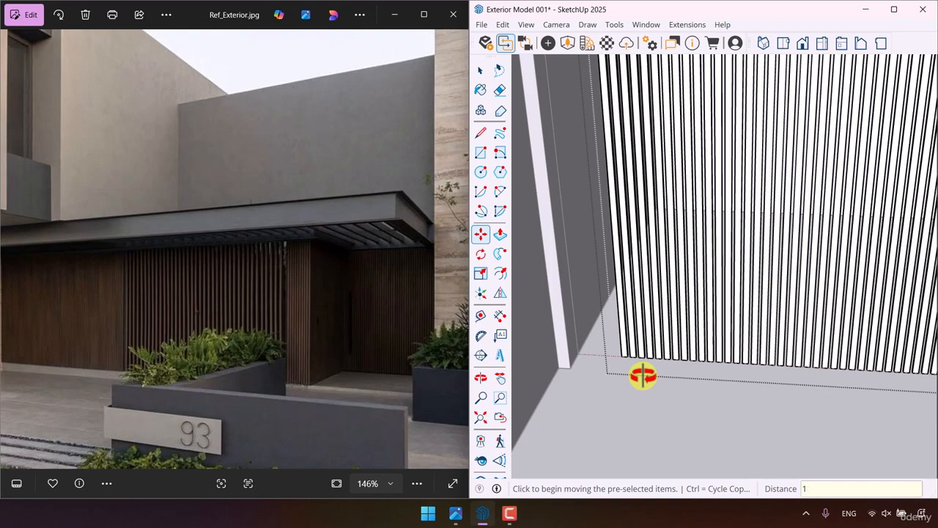
{"action": "type", "text": "4x"}
{"action": "key", "text": "Return"}
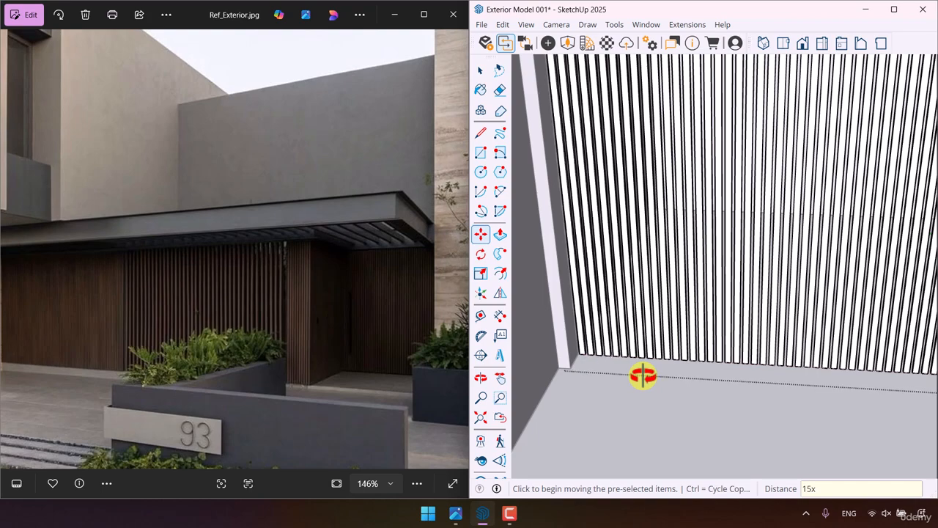
{"action": "key", "text": "space"}
- Compare the model with the reference photo's tall side wall and draw a rectangle over the full side face of the canopy-side volume
{"action": "mouse_move", "coordinate": [642, 376]}
{"action": "middle_mouse_down"}
{"action": "mouse_move", "coordinate": [606, 307]}
{"action": "mouse_move", "coordinate": [712, 371]}
{"action": "middle_mouse_up"}
{"action": "scroll", "coordinate": [605, 306], "scroll_direction": "down", "scroll_amount": 5}
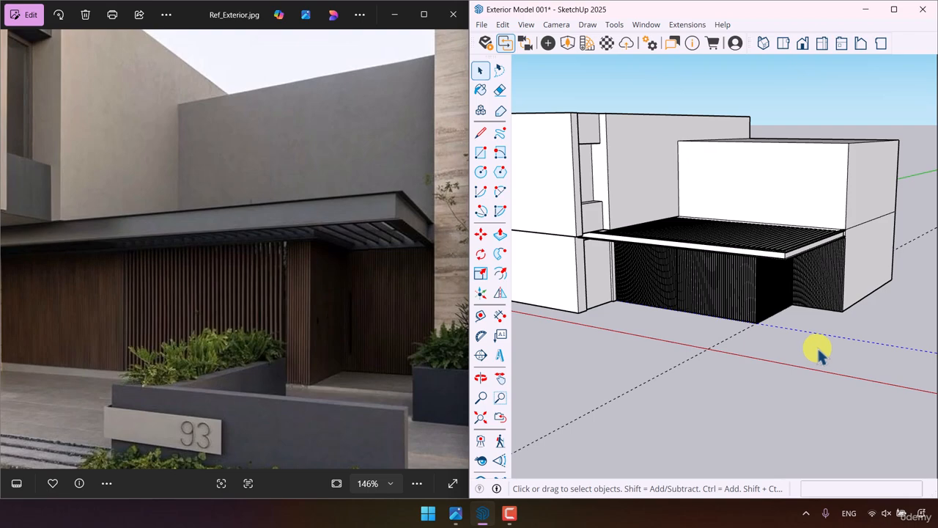
{"action": "mouse_move", "coordinate": [655, 399]}
{"action": "middle_mouse_down"}
{"action": "mouse_move", "coordinate": [643, 335]}
{"action": "mouse_move", "coordinate": [609, 325]}
{"action": "middle_mouse_up"}
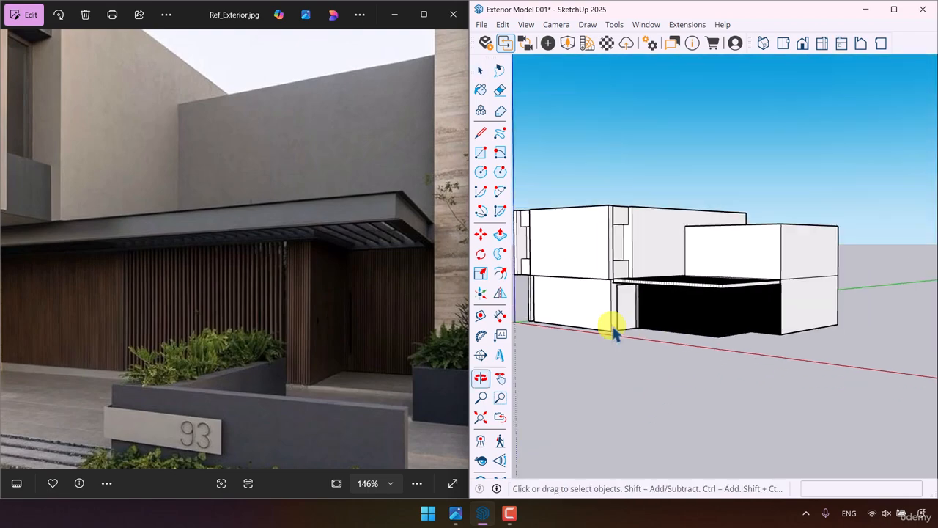
{"action": "scroll", "coordinate": [326, 265], "scroll_direction": "down", "scroll_amount": 3}
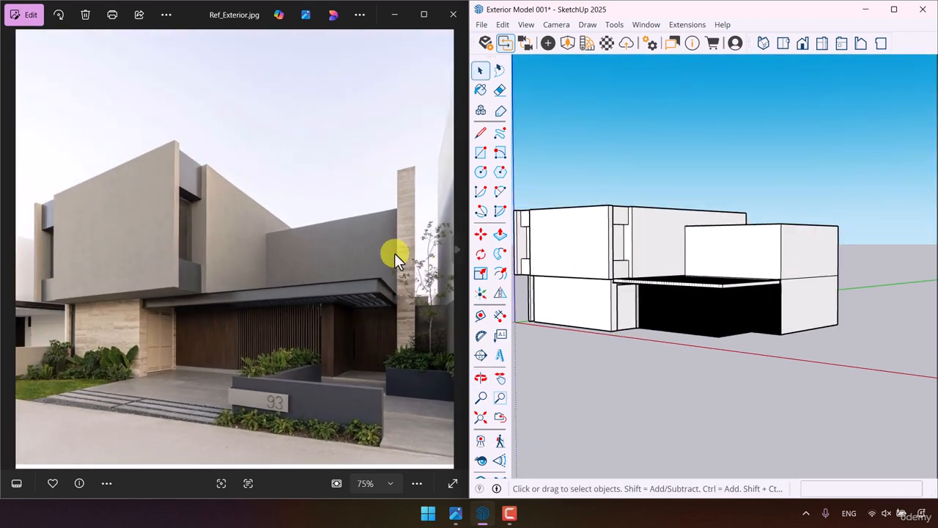
{"action": "scroll", "coordinate": [405, 256], "scroll_direction": "up", "scroll_amount": 4}
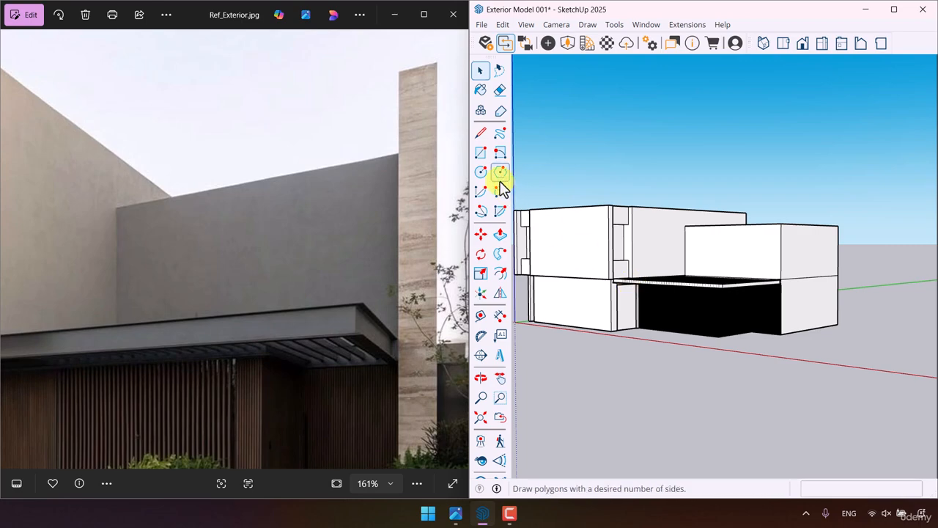
{"action": "left_click", "coordinate": [782, 223]}
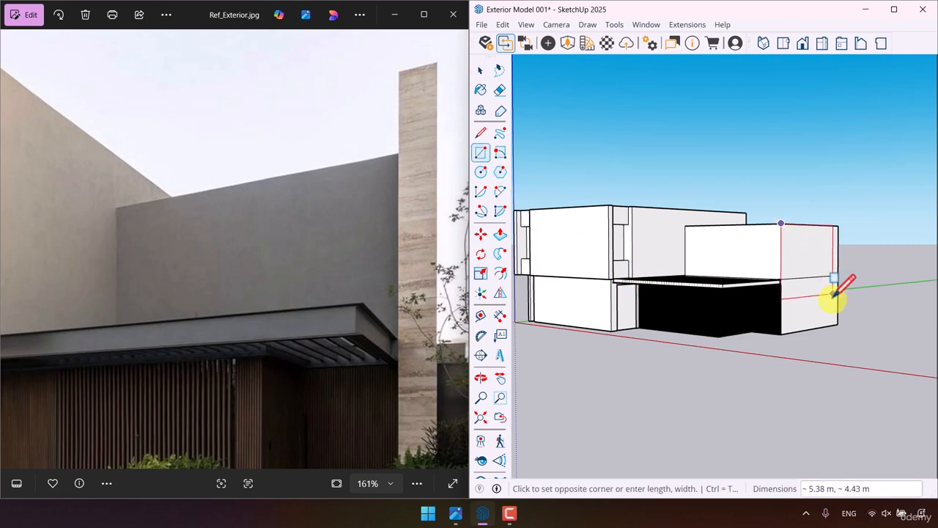
- Extrude the full-height side face outward 0.32 m to form the side wall slab
{"action": "left_click", "coordinate": [499, 233]}
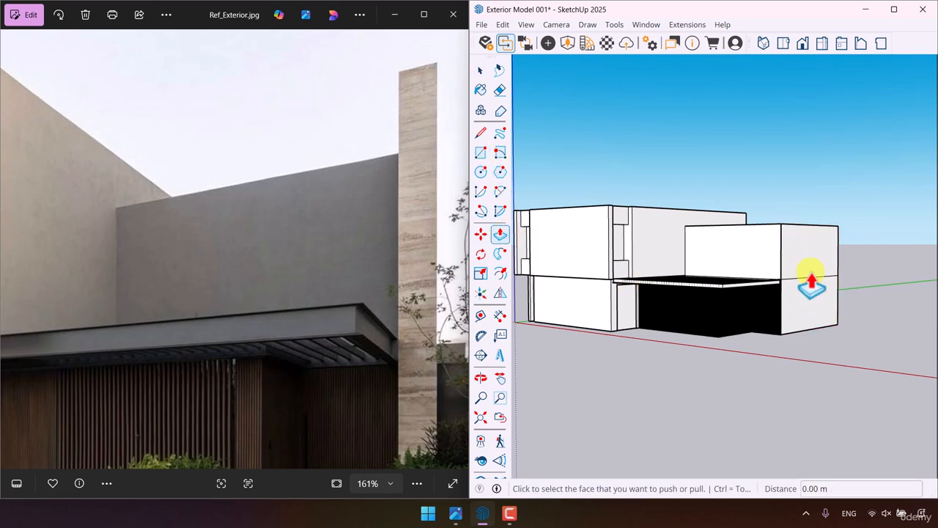
{"action": "left_click", "coordinate": [814, 286]}
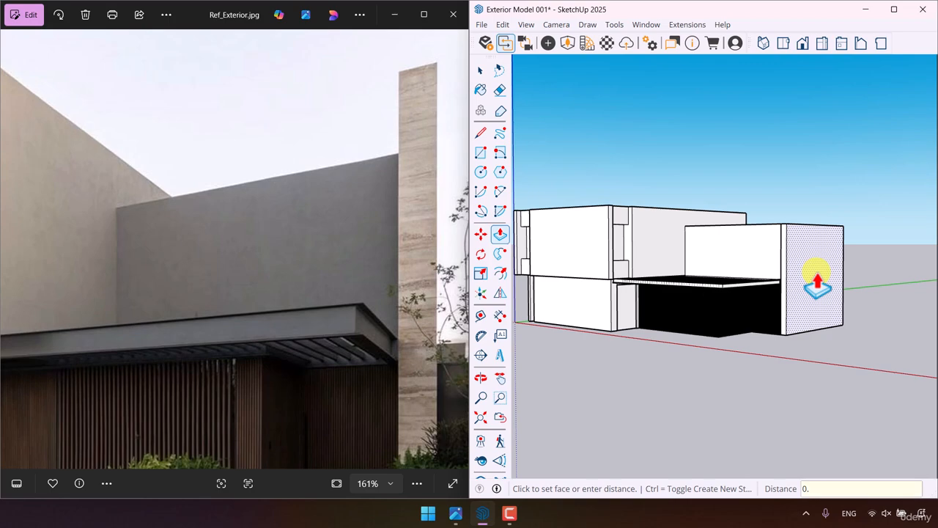
{"action": "type", "text": "0.32"}
{"action": "key", "text": "Return"}
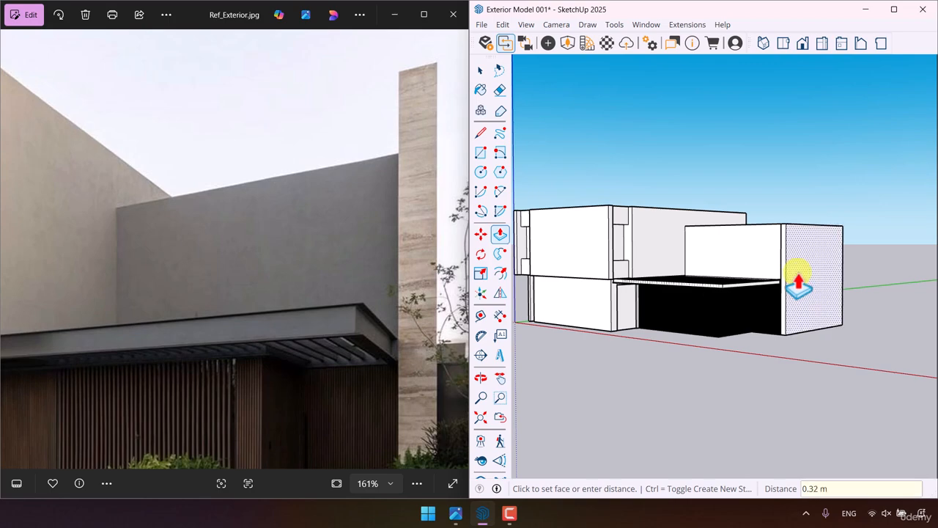
- Extend the narrow front face of the side wall slab 3.40 m forward alongside the canopy
{"action": "middle_click_drag", "start_coordinate": [749, 284], "coordinate": [704, 486]}
{"action": "scroll", "coordinate": [746, 343], "scroll_direction": "up", "scroll_amount": 4}
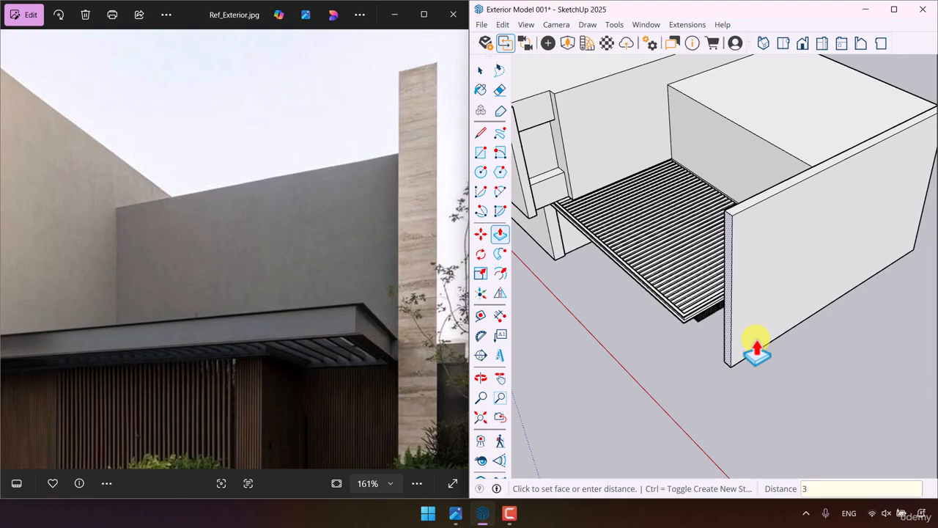
{"action": "scroll", "coordinate": [635, 325], "scroll_direction": "down", "scroll_amount": 4}
{"action": "middle_click_drag", "start_coordinate": [636, 325], "coordinate": [745, 313]}
{"action": "scroll", "coordinate": [748, 313], "scroll_direction": "up", "scroll_amount": 4}
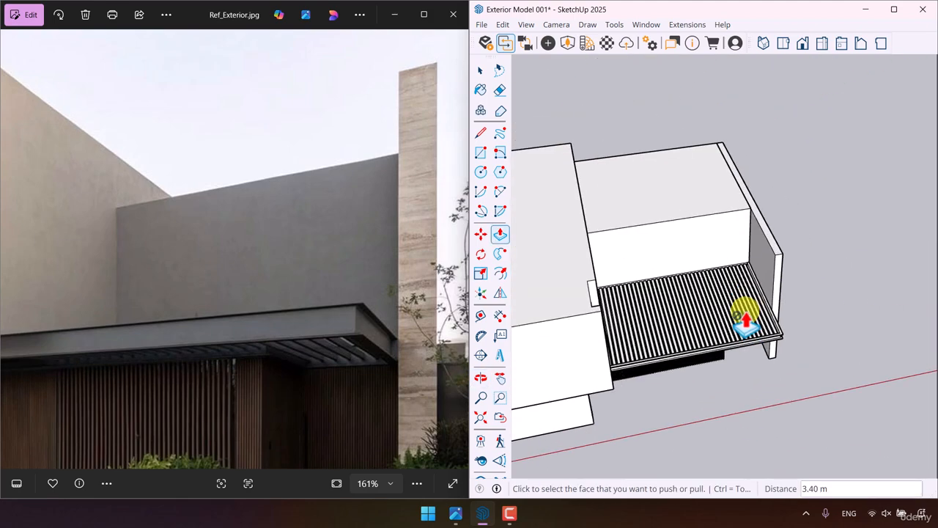
- Draw a rectangle on the inner face of the slab's forward projection and push it 0.24 m outward to thin the wall
{"action": "left_click", "coordinate": [482, 153]}
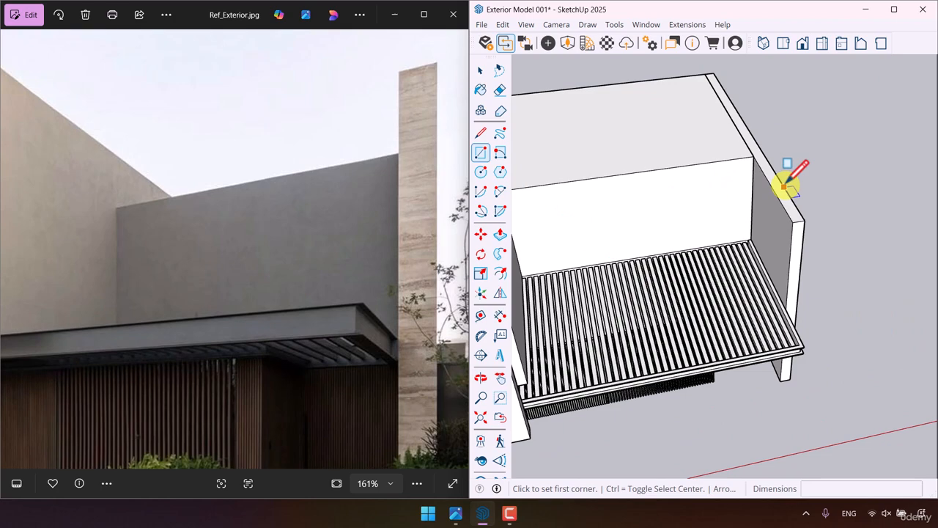
{"action": "left_click", "coordinate": [756, 157]}
{"action": "left_click", "coordinate": [782, 367]}
{"action": "left_click", "coordinate": [500, 233]}
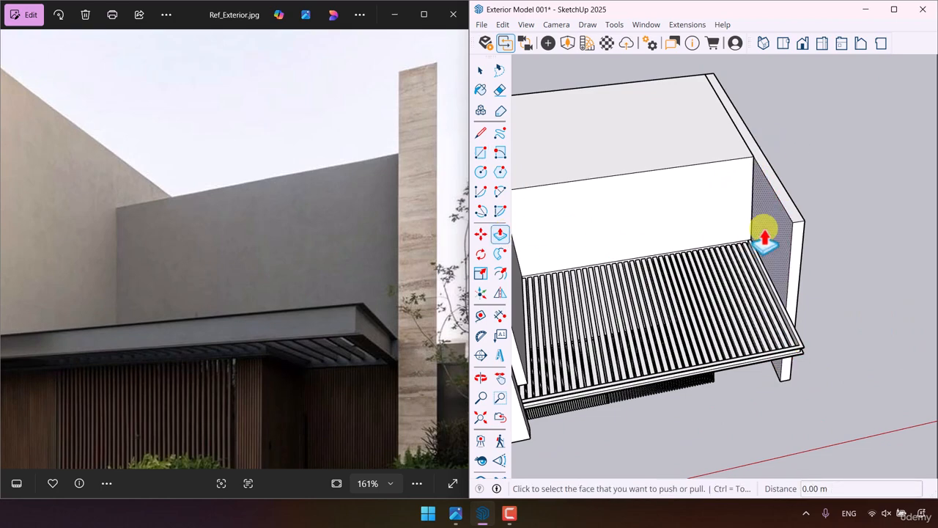
{"action": "left_click", "coordinate": [768, 234]}
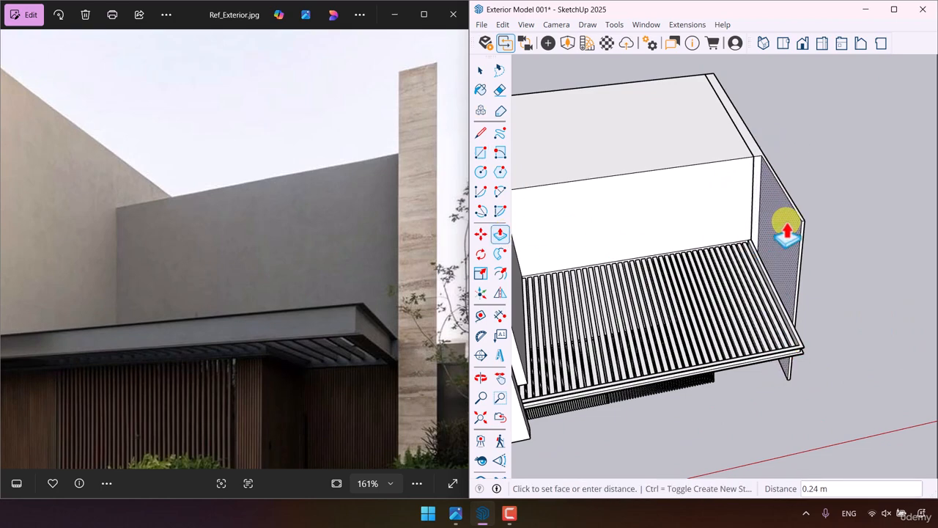
- Set the push distance on the inner face of the side wall's forward projection to 0.2 m
{"action": "type", "text": "0.2"}
{"action": "key", "text": "Return"}
{"action": "key", "text": "space"}
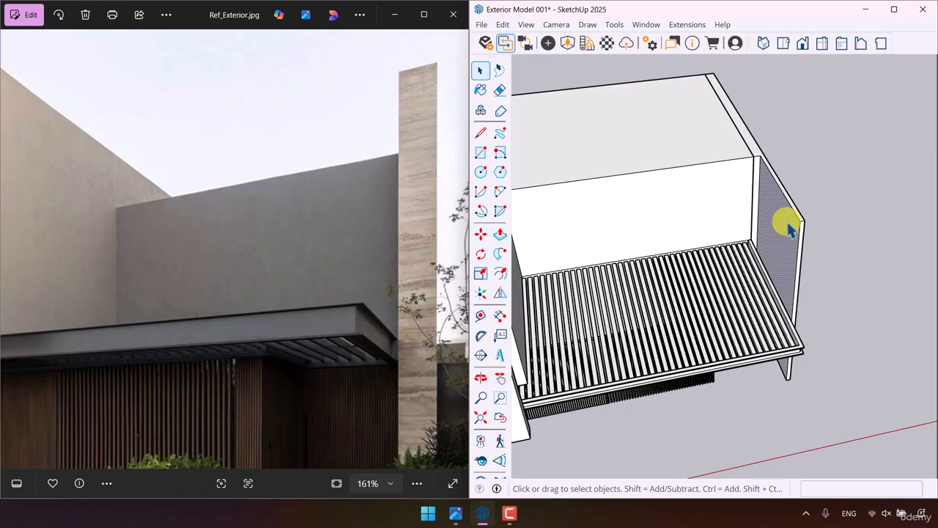
- Select all connected geometry of the projecting side wall and make it a group
{"action": "triple_click", "coordinate": [787, 222]}
{"action": "right_click", "coordinate": [787, 222]}
{"action": "left_click", "coordinate": [794, 337]}
{"action": "left_click", "coordinate": [848, 184]}
{"action": "scroll", "coordinate": [845, 213], "scroll_direction": "down", "scroll_amount": 2}
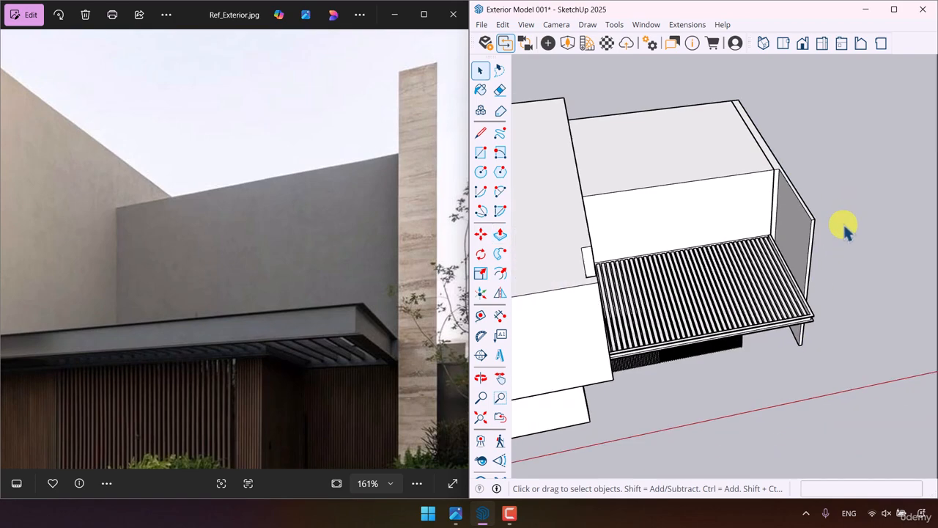
- Compare the model's overall massing, canopy and side wall with the reference photo, and examine the photo's entrance doors and paving
{"action": "middle_click_drag", "start_coordinate": [843, 222], "coordinate": [586, 25]}
{"action": "middle_click_drag", "start_coordinate": [662, 203], "coordinate": [719, 265]}
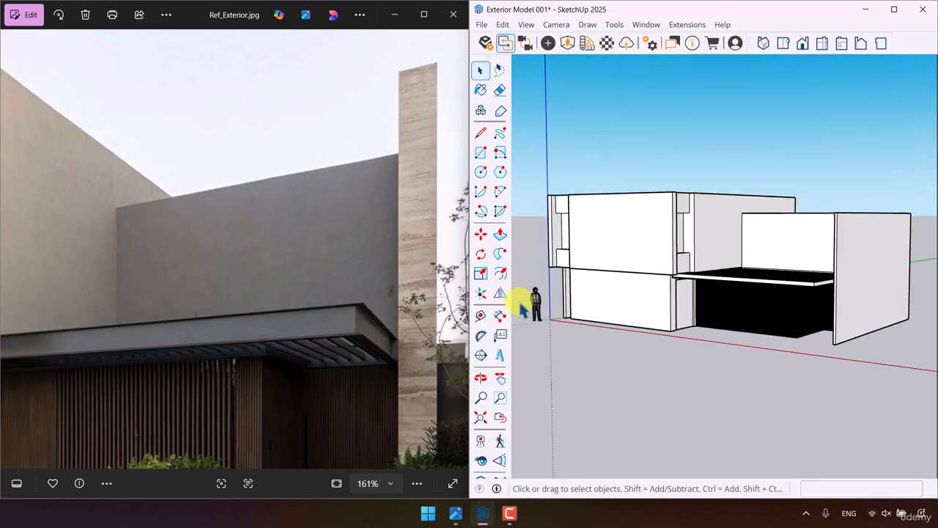
{"action": "scroll", "coordinate": [341, 300], "scroll_direction": "down", "scroll_amount": 3}
{"action": "scroll", "coordinate": [776, 326], "scroll_direction": "up", "scroll_amount": 3}
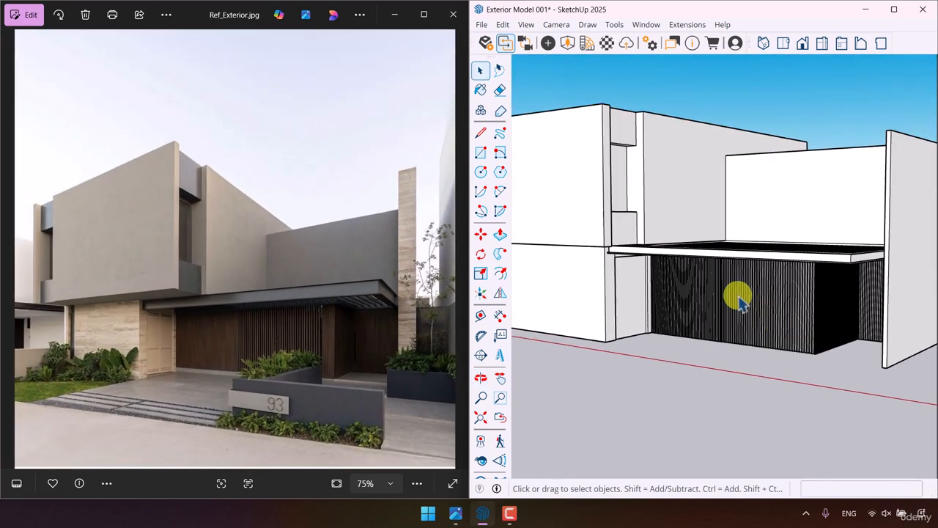
{"action": "scroll", "coordinate": [759, 314], "scroll_direction": "down", "scroll_amount": 6}
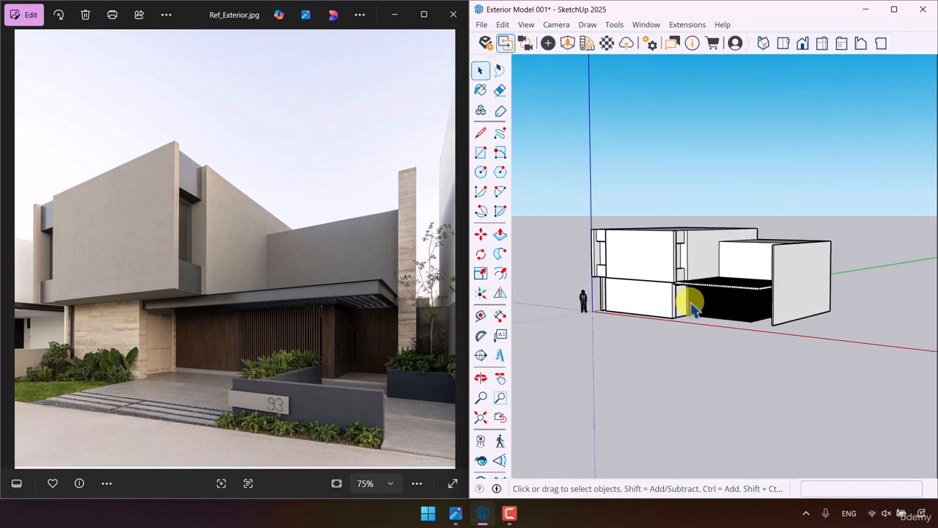
{"action": "middle_click_drag", "start_coordinate": [651, 321], "coordinate": [671, 396]}
{"action": "scroll", "coordinate": [213, 330], "scroll_direction": "up", "scroll_amount": 3}
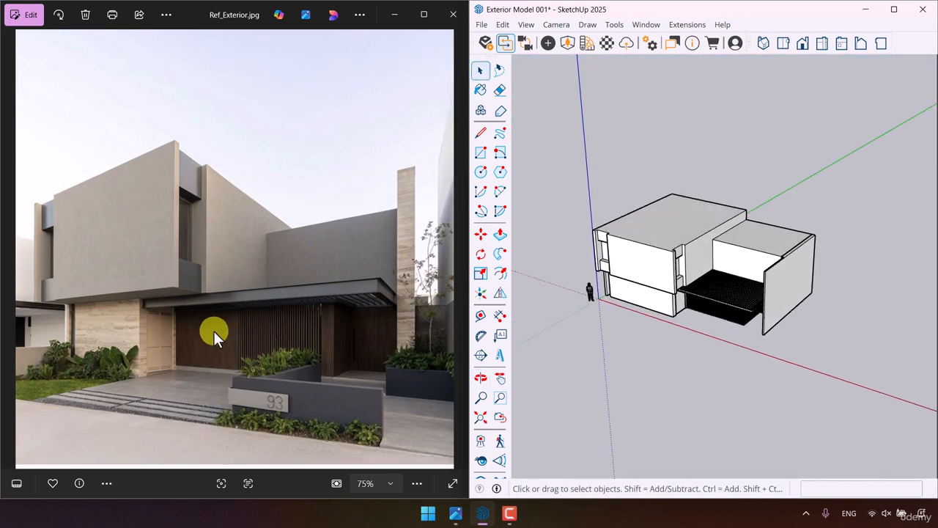
{"action": "scroll", "coordinate": [173, 356], "scroll_direction": "up", "scroll_amount": 1}
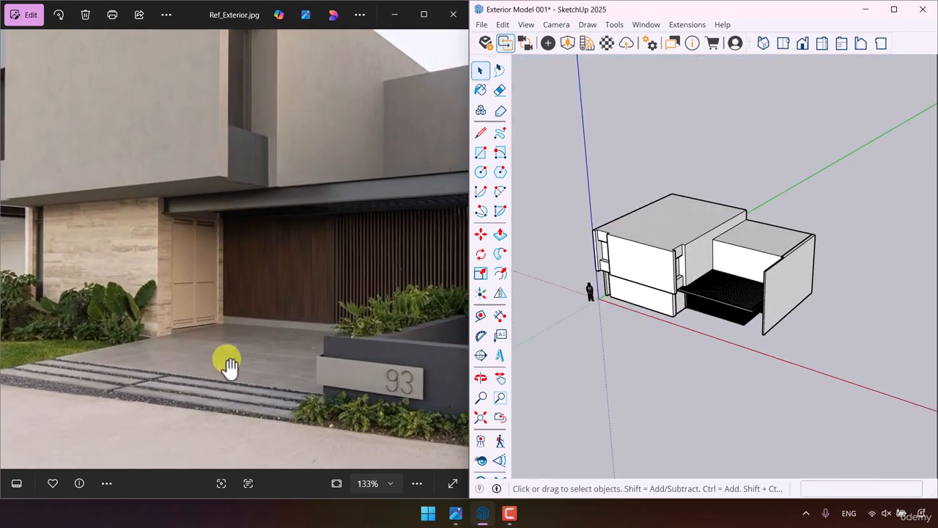
{"action": "scroll", "coordinate": [238, 348], "scroll_direction": "down", "scroll_amount": 3}
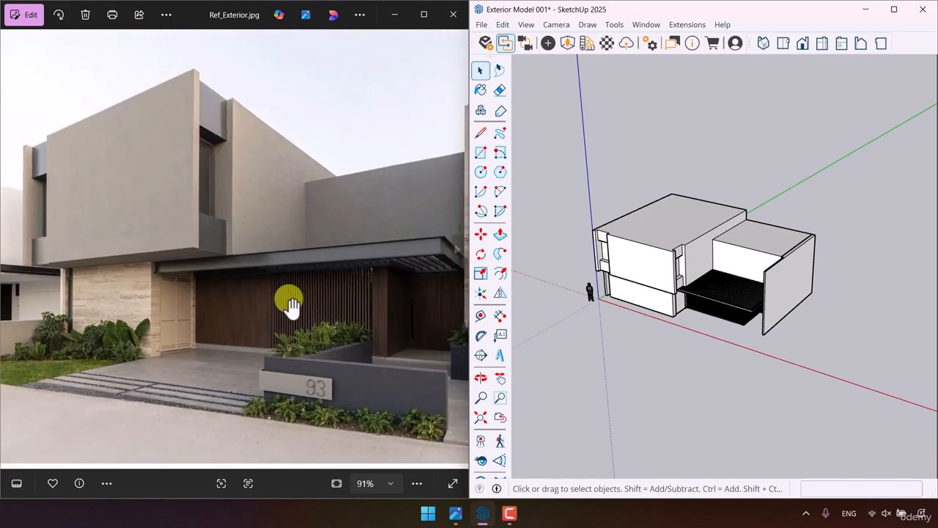
{"action": "scroll", "coordinate": [330, 373], "scroll_direction": "down", "scroll_amount": 1}
{"action": "scroll", "coordinate": [411, 381], "scroll_direction": "up", "scroll_amount": 3}
{"action": "scroll", "coordinate": [325, 383], "scroll_direction": "down", "scroll_amount": 3}
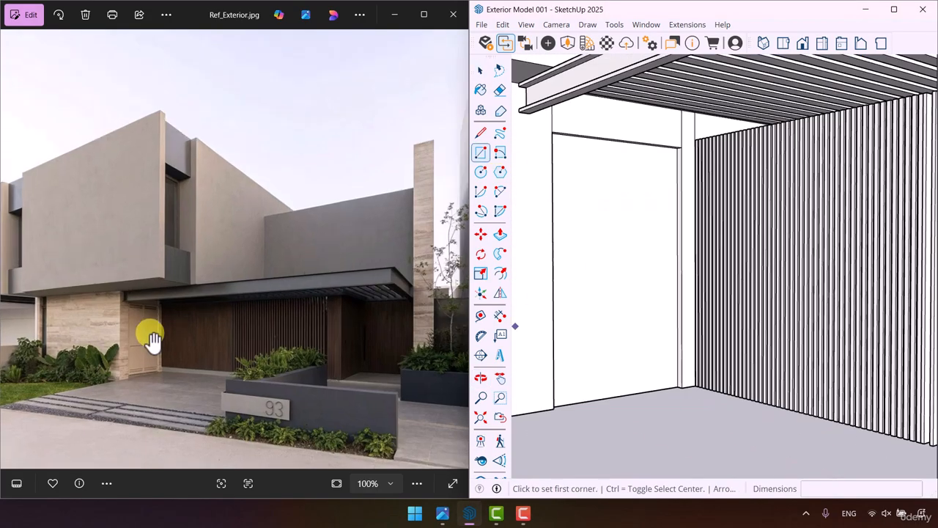
- Draw a 2.60 by 0.75 m door leaf rectangle on the wall beside the slatted panels and make it a component
{"action": "scroll", "coordinate": [151, 335], "scroll_direction": "up", "scroll_amount": 5}
{"action": "left_click", "coordinate": [552, 132]}
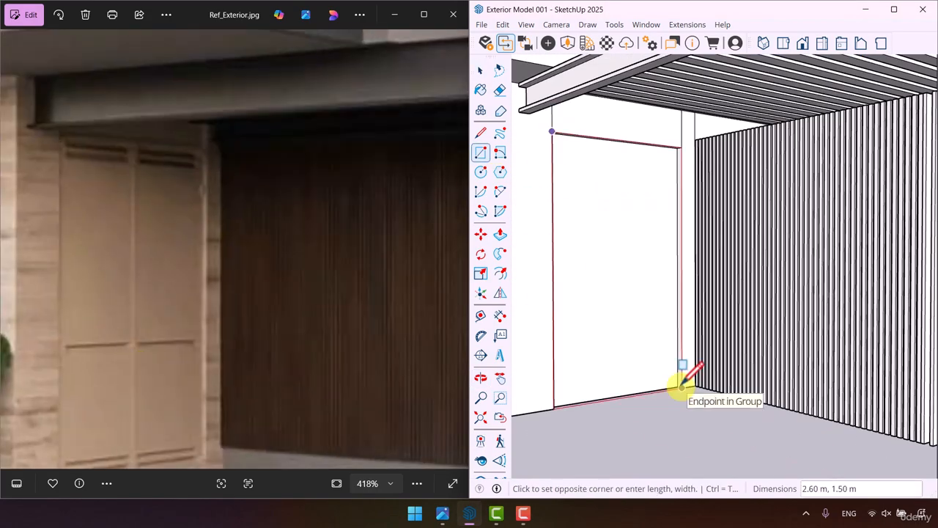
{"action": "type", "text": "2.60, 0.75"}
{"action": "key", "text": "Return"}
{"action": "key", "text": "space"}
{"action": "double_click", "coordinate": [604, 363]}
{"action": "key", "text": "g"}
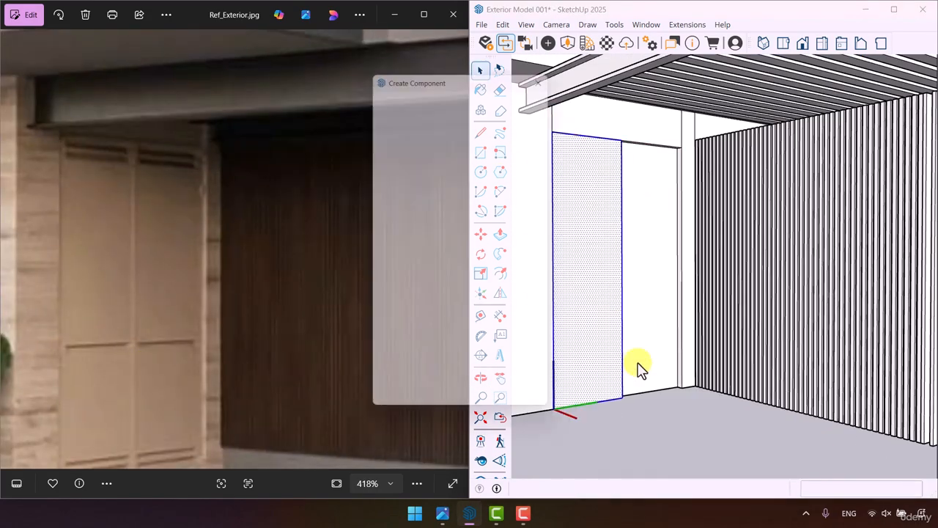
{"action": "left_click", "coordinate": [478, 408]}
- Copy the door leaf component alongside to fill the door opening and extrude the leaf 0.06 m
{"action": "key", "text": "m"}
{"action": "key", "text": "ctrl"}
{"action": "left_click_drag", "start_coordinate": [622, 398], "coordinate": [680, 387]}
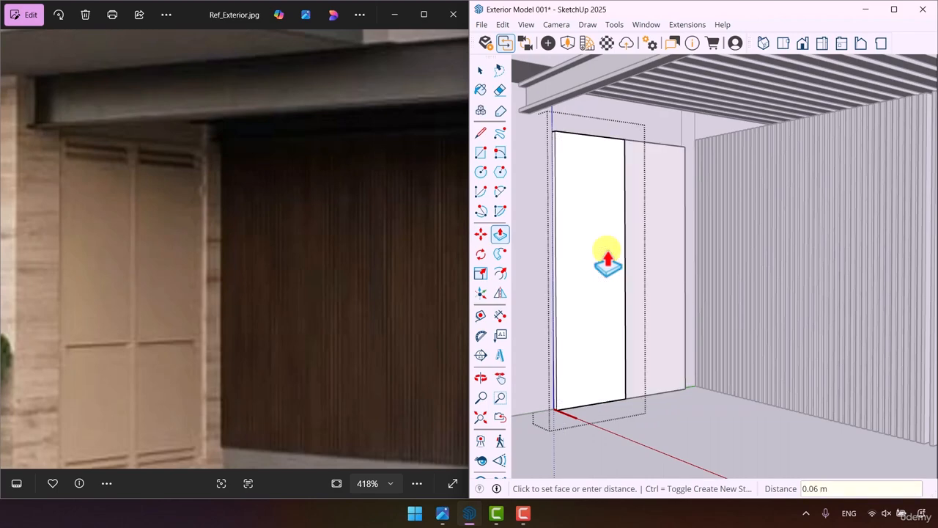
- Copy the leaf's top edge downward inside the component and divide the copy spacing with /2 to form two narrow strips
{"action": "left_click", "coordinate": [607, 173]}
{"action": "key", "text": "ctrl"}
{"action": "key", "text": "Return"}
{"action": "type", "text": "/2"}
- Offset the narrow strips at the top of the door leaf inward 0.01 m and push the top one in 0.02 m
{"action": "key", "text": "Return"}
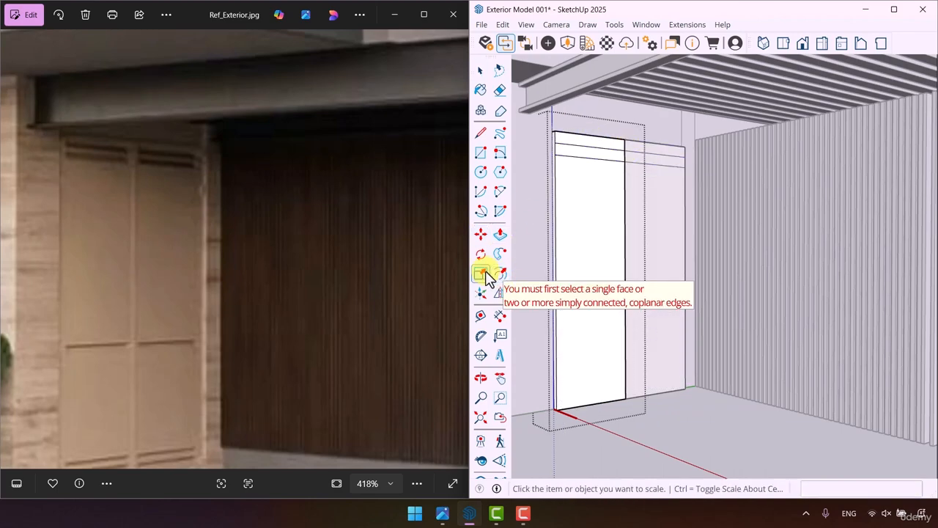
{"action": "left_click", "coordinate": [500, 273]}
{"action": "scroll", "coordinate": [566, 170], "scroll_direction": "up", "scroll_amount": 5}
{"action": "left_click", "coordinate": [557, 157]}
{"action": "type", "text": "0.01"}
{"action": "key", "text": "Return"}
{"action": "key", "text": "p"}
{"action": "left_click", "coordinate": [624, 130]}
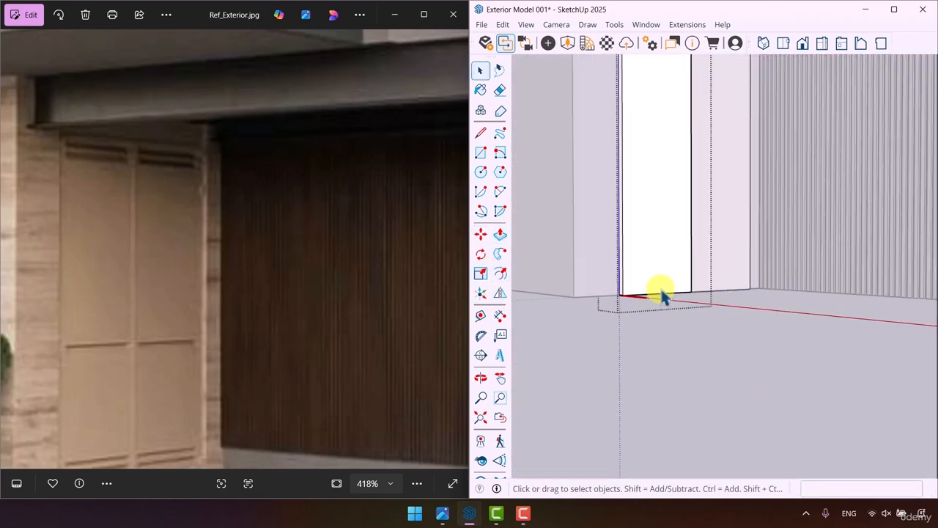
- Copy a horizontal edge of the door leaf to about mid-height to split it into upper and lower panels
{"action": "key", "text": "m"}
{"action": "key", "text": "ctrl"}
{"action": "left_click", "coordinate": [690, 294]}
{"action": "scroll", "coordinate": [690, 290], "scroll_direction": "down", "scroll_amount": 3}
{"action": "left_click", "coordinate": [691, 211]}
{"action": "scroll", "coordinate": [692, 211], "scroll_direction": "up", "scroll_amount": 5}
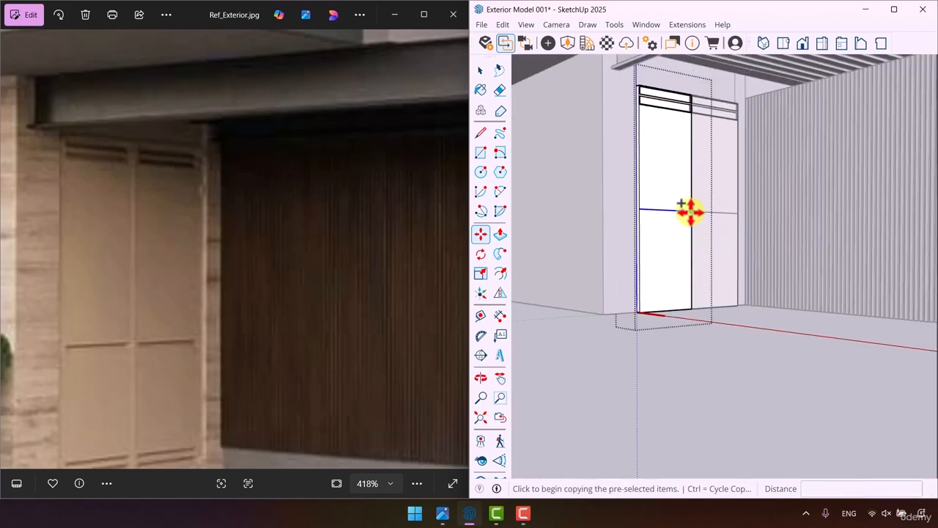
{"action": "left_click", "coordinate": [691, 210]}
{"action": "key", "text": "space"}
- Offset the outlines of the leaf's two large panels inward 0.01 m
{"action": "left_click", "coordinate": [504, 277]}
{"action": "left_click", "coordinate": [558, 195]}
{"action": "type", "text": "0.01"}
{"action": "double_click", "coordinate": [623, 238]}
{"action": "key", "text": "space"}
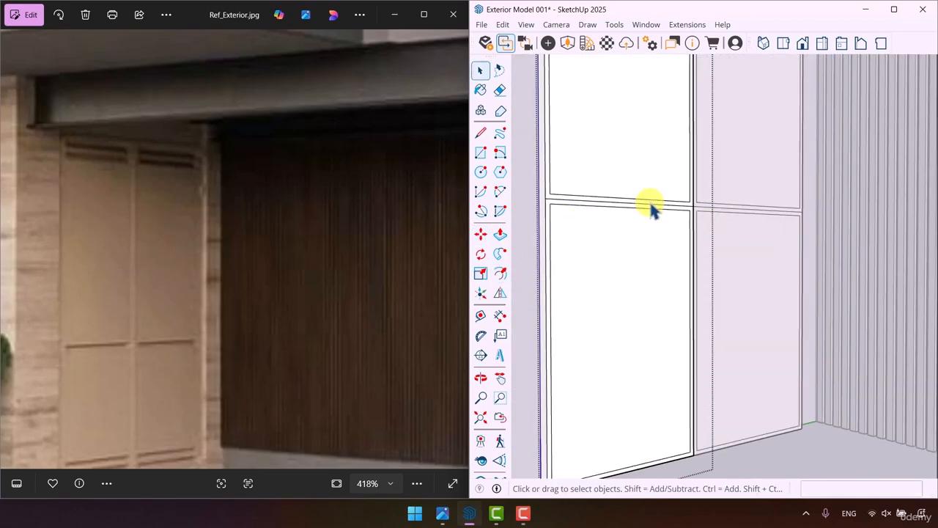
- Delete the mid-height edge between the two panel outlines and push/pull the leaf's large panel faces
{"action": "left_click", "coordinate": [651, 204]}
{"action": "key", "text": "Delete"}
{"action": "key", "text": "p"}
{"action": "left_click", "coordinate": [641, 148]}
{"action": "scroll", "coordinate": [641, 220], "scroll_direction": "down", "scroll_amount": 8}
{"action": "middle_click_drag", "start_coordinate": [641, 249], "coordinate": [647, 292]}
{"action": "scroll", "coordinate": [726, 352], "scroll_direction": "up", "scroll_amount": 8}
- Move both door leaves from their lower corner to fit against the adjoining wall corner
{"action": "key", "text": "m"}
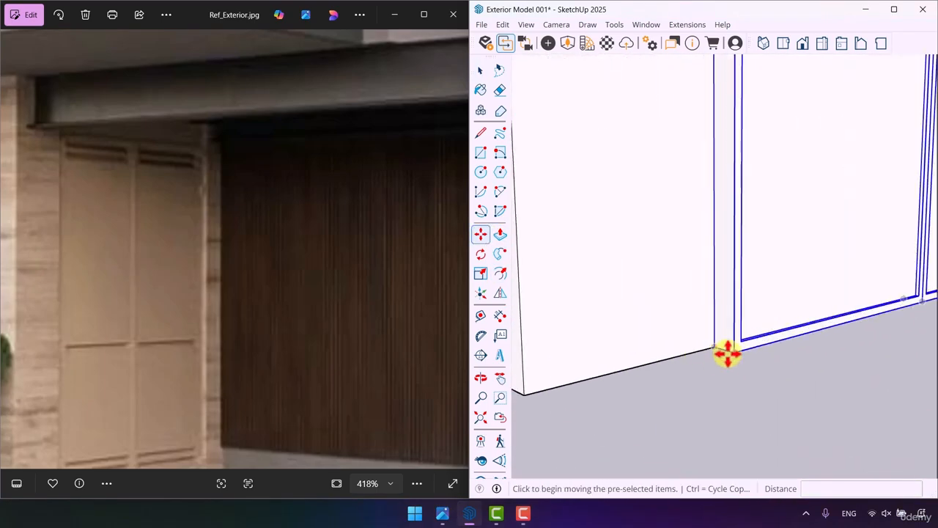
{"action": "middle_click_drag", "start_coordinate": [727, 293], "coordinate": [678, 264]}
{"action": "key", "text": "space"}
- Draw a small rectangular plinth profile at the foot of the slatted wall
{"action": "scroll", "coordinate": [141, 411], "scroll_direction": "down", "scroll_amount": 10}
{"action": "scroll", "coordinate": [142, 412], "scroll_direction": "up", "scroll_amount": 5}
{"action": "scroll", "coordinate": [712, 299], "scroll_direction": "up", "scroll_amount": 5}
{"action": "scroll", "coordinate": [613, 293], "scroll_direction": "up", "scroll_amount": 5}
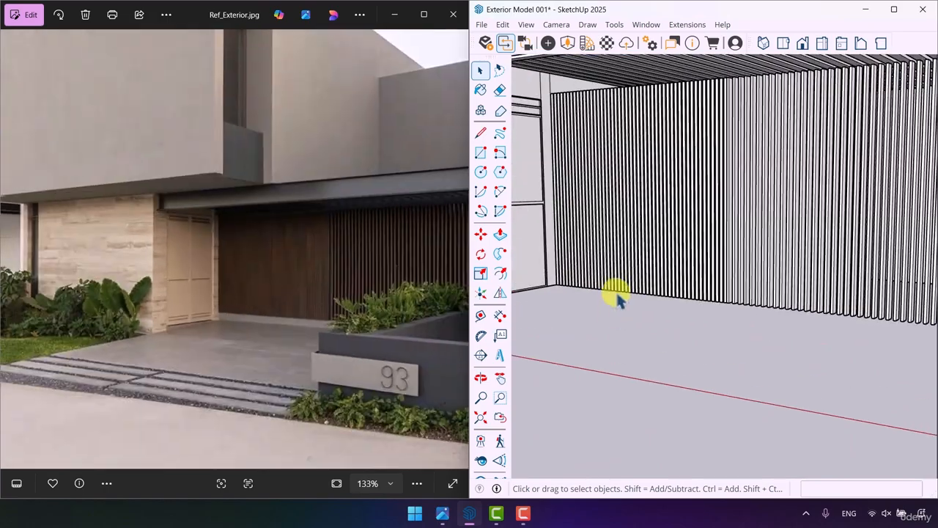
{"action": "key", "text": "r"}
{"action": "scroll", "coordinate": [583, 268], "scroll_direction": "up", "scroll_amount": 3}
{"action": "left_click", "coordinate": [602, 278]}
{"action": "left_click", "coordinate": [604, 278]}
- Trace a path along the base of the slatted wall and sweep the rectangular profile along it with Follow Me
{"action": "scroll", "coordinate": [660, 315], "scroll_direction": "down", "scroll_amount": 10}
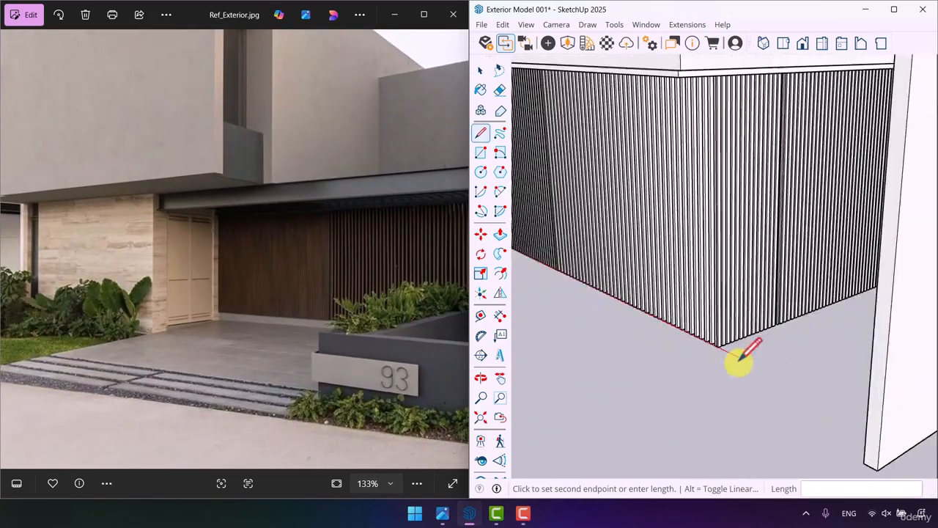
{"action": "scroll", "coordinate": [725, 350], "scroll_direction": "up", "scroll_amount": 5}
{"action": "left_click", "coordinate": [618, 364]}
{"action": "left_click", "coordinate": [764, 310]}
{"action": "key", "text": "space"}
{"action": "triple_click", "coordinate": [755, 316]}
- Trace the first edges of the ground paving along the base of the front wall and the door recess
{"action": "scroll", "coordinate": [603, 298], "scroll_direction": "up", "scroll_amount": 8}
{"action": "left_click", "coordinate": [503, 256]}
{"action": "left_click", "coordinate": [594, 273]}
{"action": "key", "text": "space"}
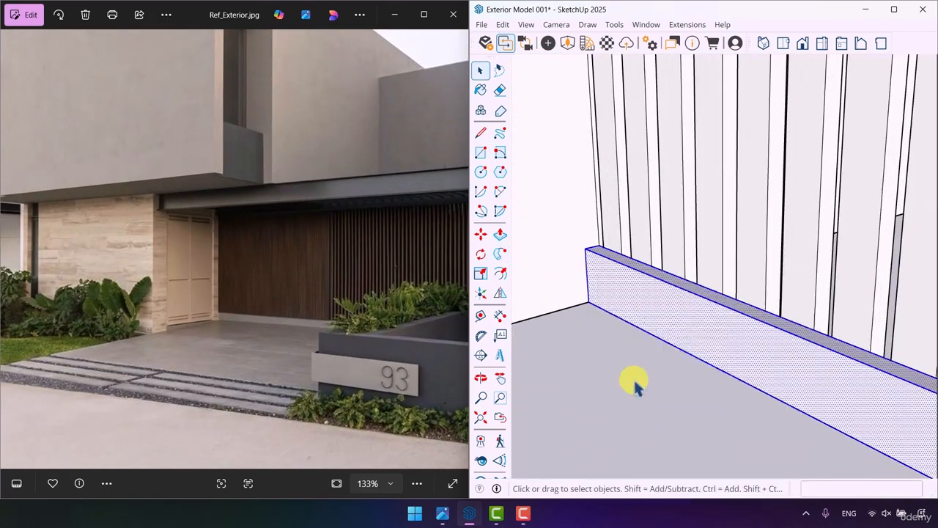
{"action": "scroll", "coordinate": [635, 387], "scroll_direction": "down", "scroll_amount": 10}
{"action": "middle_click_drag", "start_coordinate": [704, 293], "coordinate": [795, 184]}
{"action": "scroll", "coordinate": [386, 347], "scroll_direction": "up", "scroll_amount": 6}
{"action": "scroll", "coordinate": [385, 347], "scroll_direction": "down", "scroll_amount": 7}
{"action": "middle_click_drag", "start_coordinate": [660, 242], "coordinate": [704, 351]}
{"action": "key", "text": "l"}
{"action": "scroll", "coordinate": [540, 231], "scroll_direction": "up", "scroll_amount": 4}
{"action": "left_click", "coordinate": [540, 231]}
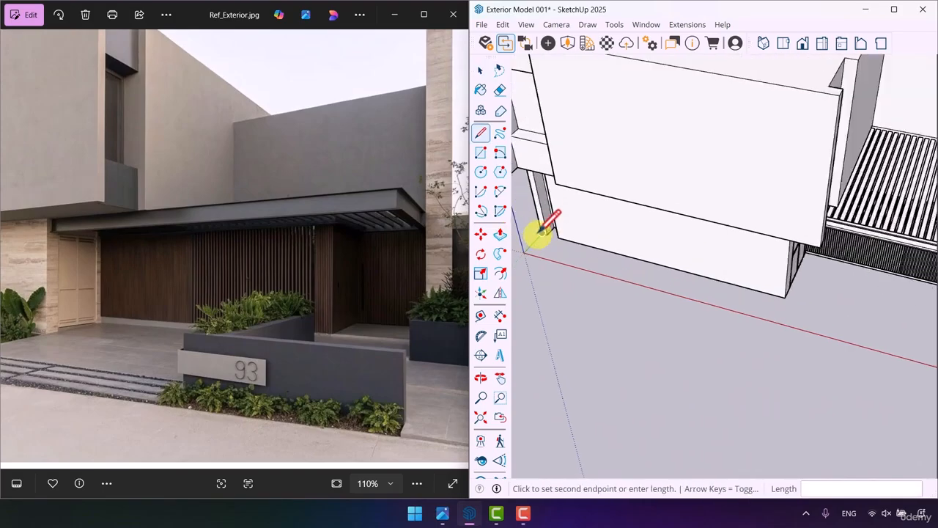
{"action": "scroll", "coordinate": [553, 235], "scroll_direction": "up", "scroll_amount": 5}
{"action": "left_click", "coordinate": [554, 235]}
{"action": "scroll", "coordinate": [554, 235], "scroll_direction": "down", "scroll_amount": 8}
{"action": "scroll", "coordinate": [656, 191], "scroll_direction": "up", "scroll_amount": 8}
{"action": "left_click", "coordinate": [655, 191]}
{"action": "left_click", "coordinate": [623, 260]}
- Continue the paving outline around the slatted entrance volume and along the side wall to its front end
{"action": "scroll", "coordinate": [657, 193], "scroll_direction": "up", "scroll_amount": 8}
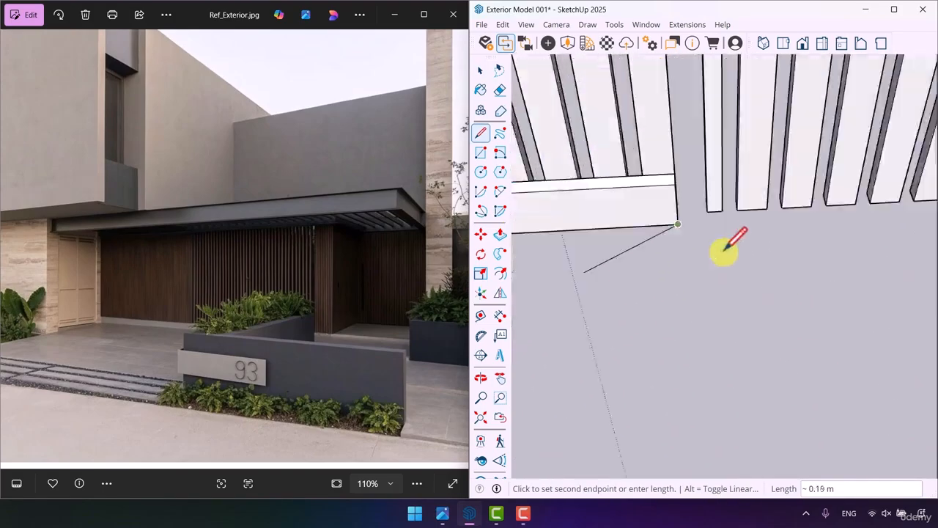
{"action": "left_click", "coordinate": [676, 224]}
{"action": "scroll", "coordinate": [532, 291], "scroll_direction": "down", "scroll_amount": 6}
- Close the paving outline along the red axis to the origin and back to the ground-floor wall corner
{"action": "scroll", "coordinate": [622, 214], "scroll_direction": "up", "scroll_amount": 8}
{"action": "left_click", "coordinate": [622, 214]}
{"action": "scroll", "coordinate": [622, 214], "scroll_direction": "down", "scroll_amount": 8}
{"action": "left_click", "coordinate": [673, 378]}
{"action": "scroll", "coordinate": [674, 378], "scroll_direction": "down", "scroll_amount": 5}
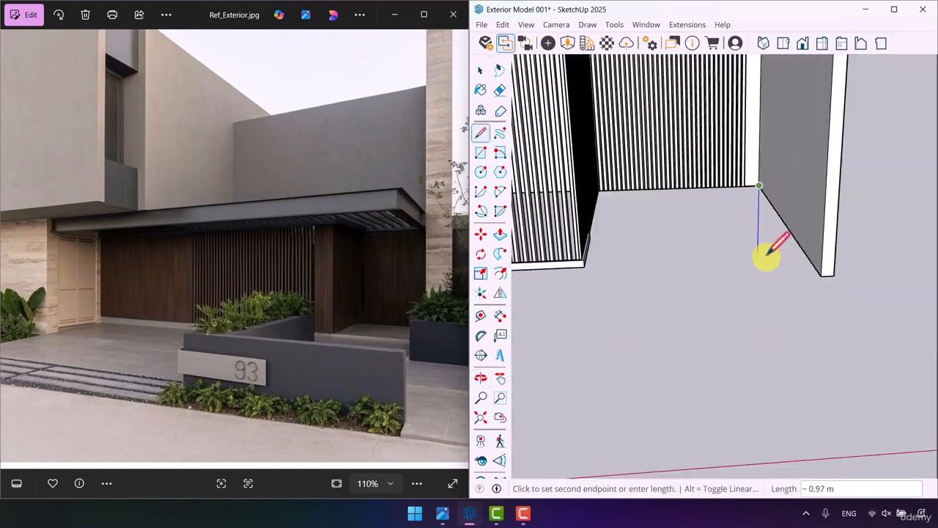
{"action": "left_click", "coordinate": [821, 275]}
{"action": "scroll", "coordinate": [820, 275], "scroll_direction": "down", "scroll_amount": 5}
{"action": "left_click", "coordinate": [845, 308]}
{"action": "scroll", "coordinate": [845, 308], "scroll_direction": "down", "scroll_amount": 4}
{"action": "scroll", "coordinate": [640, 324], "scroll_direction": "up", "scroll_amount": 8}
{"action": "left_click", "coordinate": [625, 338]}
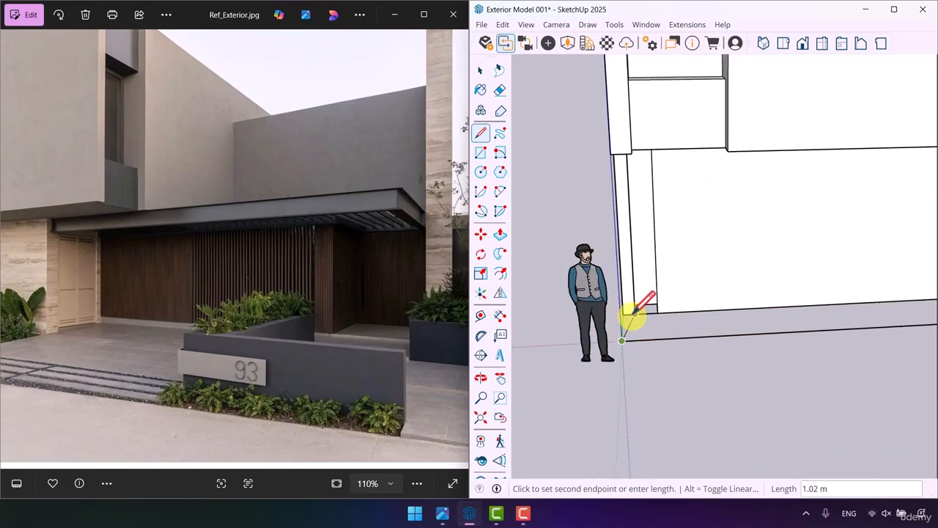
{"action": "scroll", "coordinate": [635, 313], "scroll_direction": "up", "scroll_amount": 4}
{"action": "left_click", "coordinate": [616, 313]}
{"action": "scroll", "coordinate": [704, 392], "scroll_direction": "down", "scroll_amount": 8}
{"action": "middle_click_drag", "start_coordinate": [703, 393], "coordinate": [925, 418]}
- Push/pull the enclosed paving face in front of the house to give it thickness
{"action": "scroll", "coordinate": [854, 220], "scroll_direction": "up", "scroll_amount": 8}
{"action": "left_click", "coordinate": [846, 228]}
{"action": "scroll", "coordinate": [846, 227], "scroll_direction": "down", "scroll_amount": 8}
{"action": "left_click", "coordinate": [594, 282]}
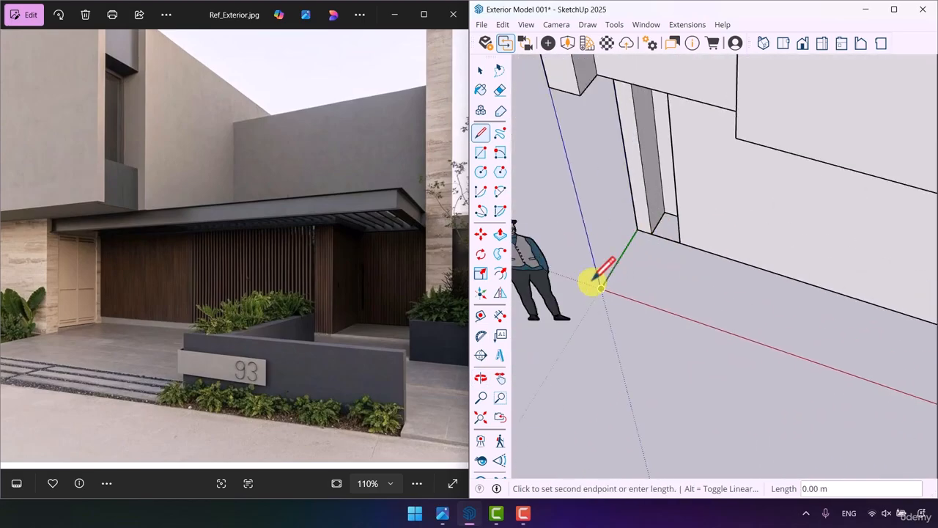
{"action": "left_click", "coordinate": [634, 232]}
{"action": "key", "text": "space"}
- Measure along the paving's front edge beside the ground-floor wall with the Tape Measure
{"action": "scroll", "coordinate": [762, 311], "scroll_direction": "up", "scroll_amount": 4}
{"action": "scroll", "coordinate": [760, 314], "scroll_direction": "down", "scroll_amount": 5}
{"action": "key", "text": "p"}
{"action": "left_click", "coordinate": [722, 224]}
{"action": "left_click", "coordinate": [722, 218]}
{"action": "key", "text": "space"}
{"action": "scroll", "coordinate": [718, 253], "scroll_direction": "down", "scroll_amount": 8}
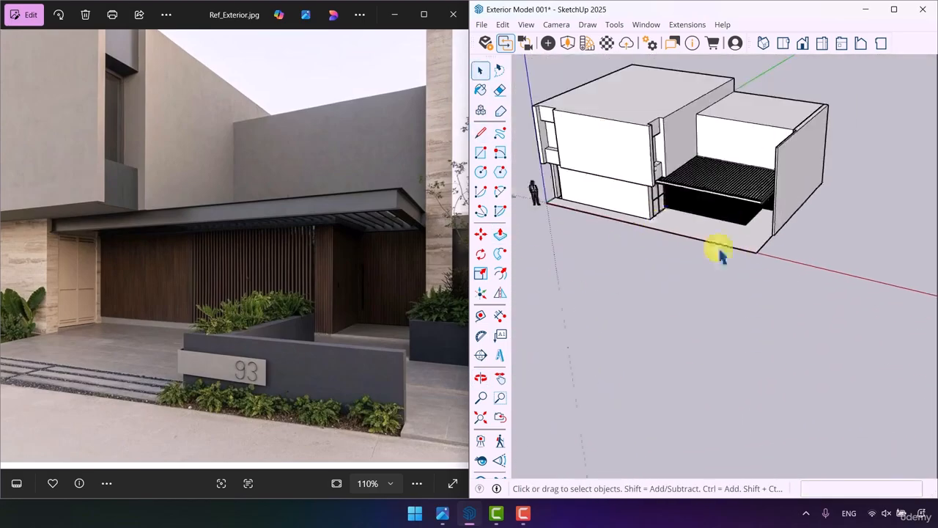
- Draw an upright 0.8 by 0.2 m rectangle at the foot of the ground floor's outer front corner
{"action": "scroll", "coordinate": [682, 213], "scroll_direction": "up", "scroll_amount": 7}
{"action": "left_click", "coordinate": [481, 317]}
{"action": "middle_click_drag", "start_coordinate": [733, 256], "coordinate": [784, 250]}
{"action": "left_click", "coordinate": [850, 278]}
{"action": "left_click", "coordinate": [523, 225]}
{"action": "scroll", "coordinate": [524, 224], "scroll_direction": "down", "scroll_amount": 3}
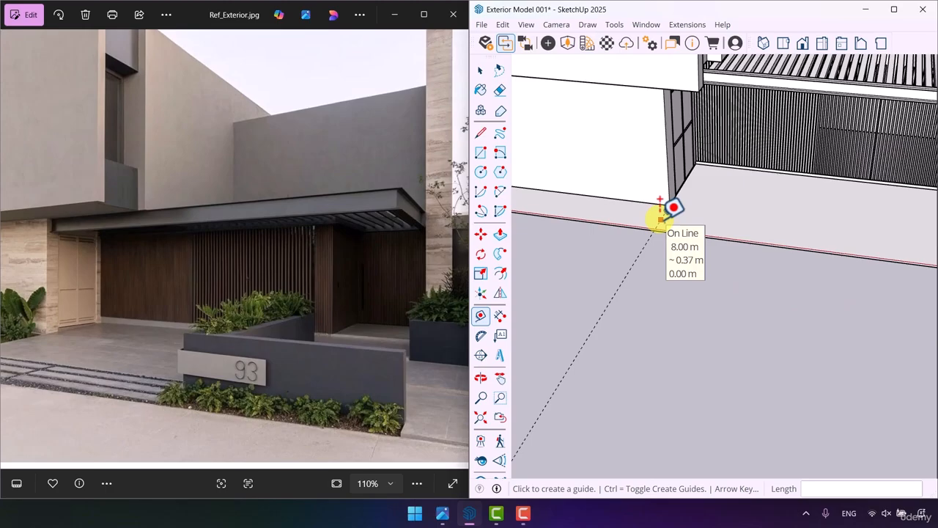
{"action": "scroll", "coordinate": [661, 218], "scroll_direction": "down", "scroll_amount": 8}
- Push/pull the paving's front edge face forward to extend the paving beyond the red axis
{"action": "key", "text": "space"}
{"action": "key", "text": "p"}
{"action": "middle_click_drag", "start_coordinate": [662, 219], "coordinate": [590, 287]}
{"action": "left_click", "coordinate": [628, 238]}
{"action": "left_click", "coordinate": [617, 257]}
{"action": "mouse_move", "coordinate": [681, 274]}
{"action": "middle_mouse_down"}
{"action": "mouse_move", "coordinate": [730, 270]}
{"action": "mouse_move", "coordinate": [682, 283]}
{"action": "middle_mouse_up"}
{"action": "left_click", "coordinate": [686, 256]}
{"action": "left_click", "coordinate": [689, 290]}
{"action": "key", "text": "space"}
{"action": "scroll", "coordinate": [95, 315], "scroll_direction": "up", "scroll_amount": 5}
{"action": "left_click_drag", "start_coordinate": [51, 326], "coordinate": [281, 317]}
{"action": "middle_click_drag", "start_coordinate": [579, 293], "coordinate": [644, 266]}
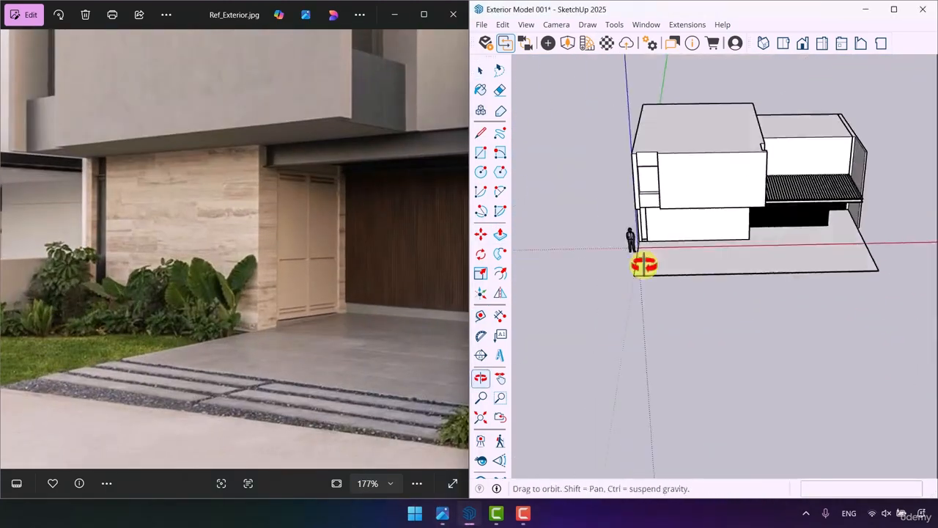
{"action": "scroll", "coordinate": [644, 266], "scroll_direction": "up", "scroll_amount": 6}
{"action": "type", "text": "r0.8,0.2"}
{"action": "key", "text": "Return"}
- Extrude the upright rectangle 3.6 m forward over the paving as a low boundary wall and select it whole
{"action": "key", "text": "p"}
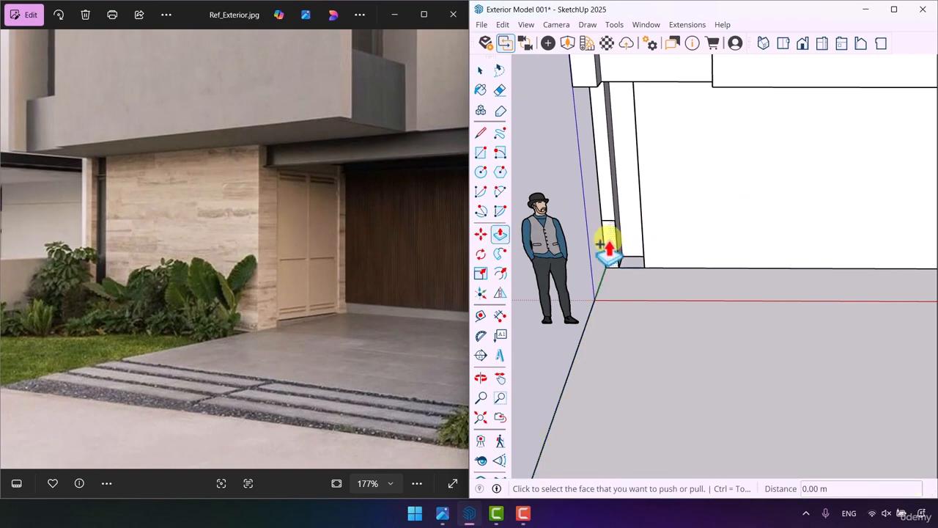
{"action": "left_click", "coordinate": [609, 249]}
{"action": "type", "text": "3.6"}
{"action": "triple_click", "coordinate": [588, 319]}
{"action": "scroll", "coordinate": [300, 335], "scroll_direction": "down", "scroll_amount": 5}
- Open the paving group, place a guide aligned with the ground floor's inner corner and draw a 5 m dividing line across the paving
{"action": "double_click", "coordinate": [638, 337]}
{"action": "left_click", "coordinate": [486, 316]}
{"action": "scroll", "coordinate": [589, 308], "scroll_direction": "down", "scroll_amount": 3}
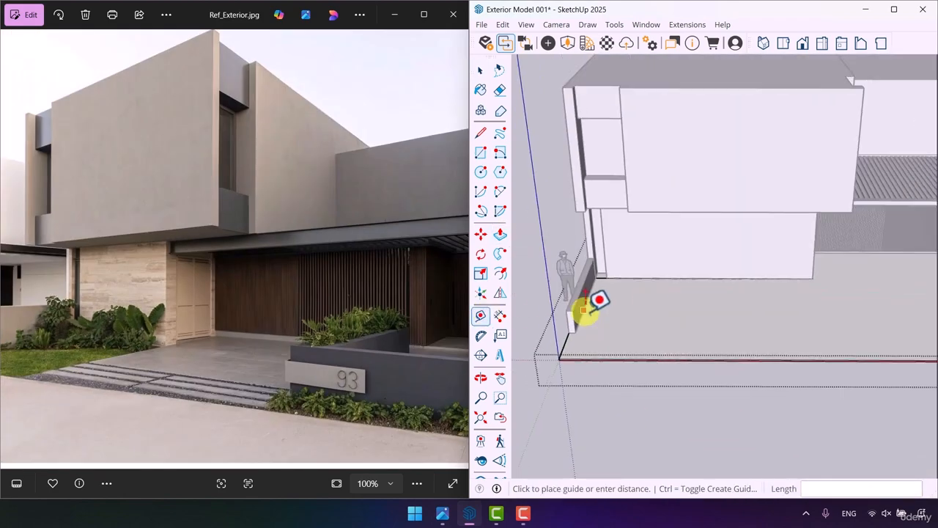
{"action": "left_click", "coordinate": [582, 311]}
{"action": "left_click", "coordinate": [795, 281]}
{"action": "key", "text": "space"}
{"action": "left_click", "coordinate": [481, 133]}
{"action": "left_click", "coordinate": [807, 355]}
{"action": "left_click", "coordinate": [794, 281]}
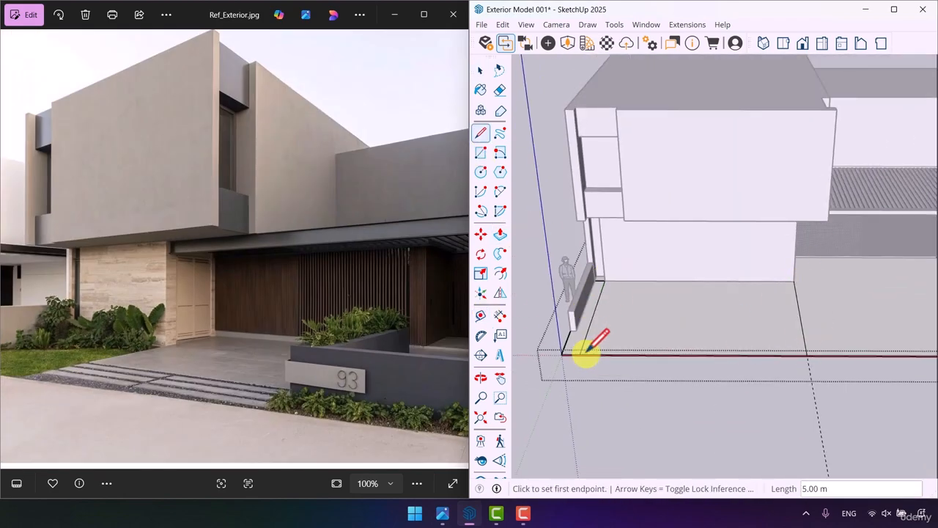
- Place a guide parallel to the paving's dividing line through the front corner of the slatted entrance block
{"action": "middle_click_drag", "start_coordinate": [791, 322], "coordinate": [681, 323]}
{"action": "scroll", "coordinate": [726, 314], "scroll_direction": "up", "scroll_amount": 4}
{"action": "key", "text": "p"}
{"action": "left_click", "coordinate": [727, 317]}
{"action": "key", "text": "space"}
{"action": "scroll", "coordinate": [725, 324], "scroll_direction": "down", "scroll_amount": 10}
{"action": "left_click", "coordinate": [654, 393]}
{"action": "scroll", "coordinate": [655, 392], "scroll_direction": "up", "scroll_amount": 5}
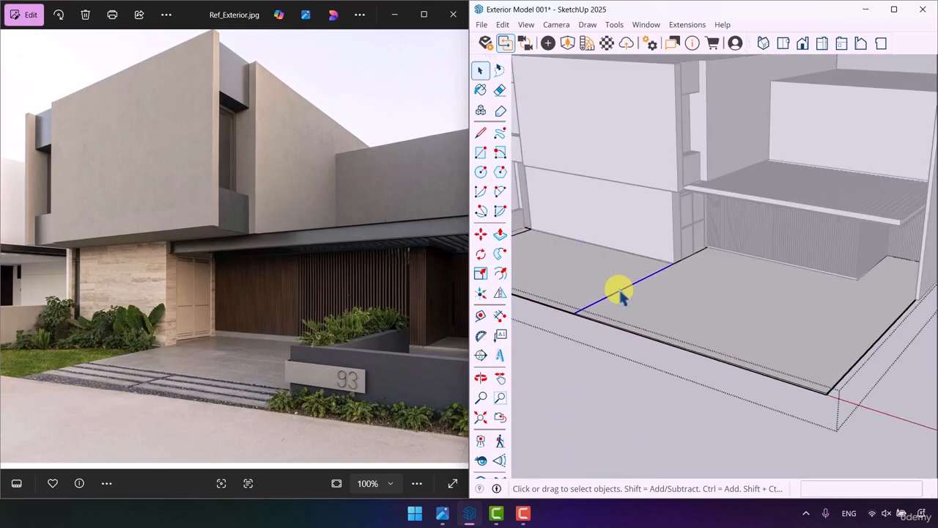
{"action": "left_click", "coordinate": [480, 315]}
{"action": "left_click", "coordinate": [610, 297]}
{"action": "scroll", "coordinate": [729, 310], "scroll_direction": "up", "scroll_amount": 3}
{"action": "left_click", "coordinate": [847, 276]}
- Place two guides parallel to the paving's front edge, one near that edge and one through the house corner
{"action": "middle_click_drag", "start_coordinate": [873, 323], "coordinate": [798, 348]}
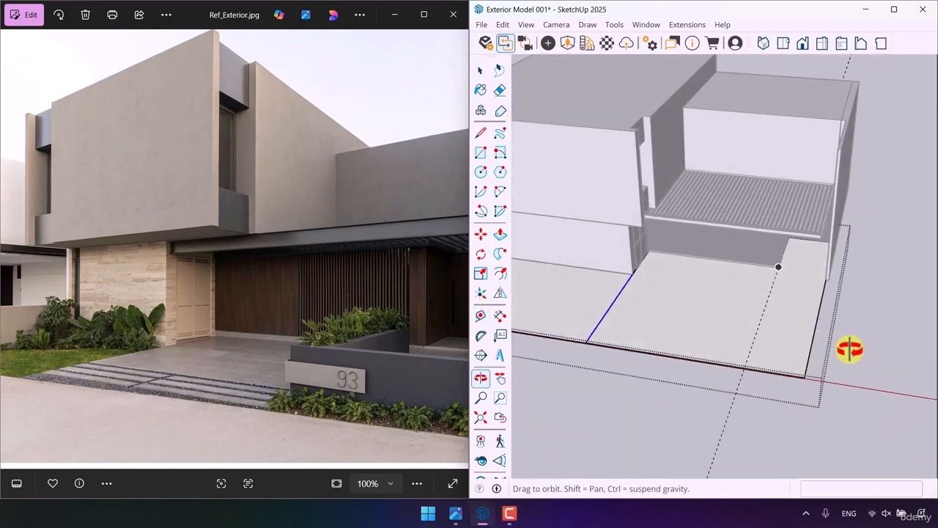
{"action": "scroll", "coordinate": [777, 341], "scroll_direction": "up", "scroll_amount": 2}
{"action": "left_click", "coordinate": [481, 319]}
{"action": "left_click", "coordinate": [566, 331]}
{"action": "type", "text": "1"}
{"action": "type", "text": "l"}
{"action": "scroll", "coordinate": [777, 301], "scroll_direction": "up", "scroll_amount": 3}
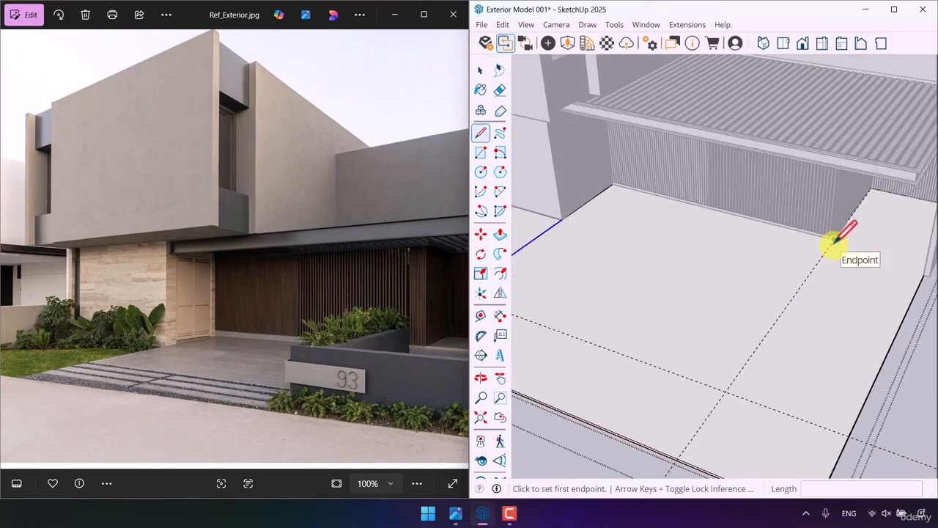
{"action": "scroll", "coordinate": [792, 302], "scroll_direction": "down", "scroll_amount": 2}
{"action": "key", "text": "space"}
{"action": "key", "text": "t"}
{"action": "left_click", "coordinate": [703, 353]}
{"action": "left_click", "coordinate": [613, 238]}
- Draw a narrow 3.4 m long rectangle on the paving between the two cross guides and extrude it 0.9 m upward as a low wall
{"action": "key", "text": "r"}
{"action": "left_click", "coordinate": [798, 290]}
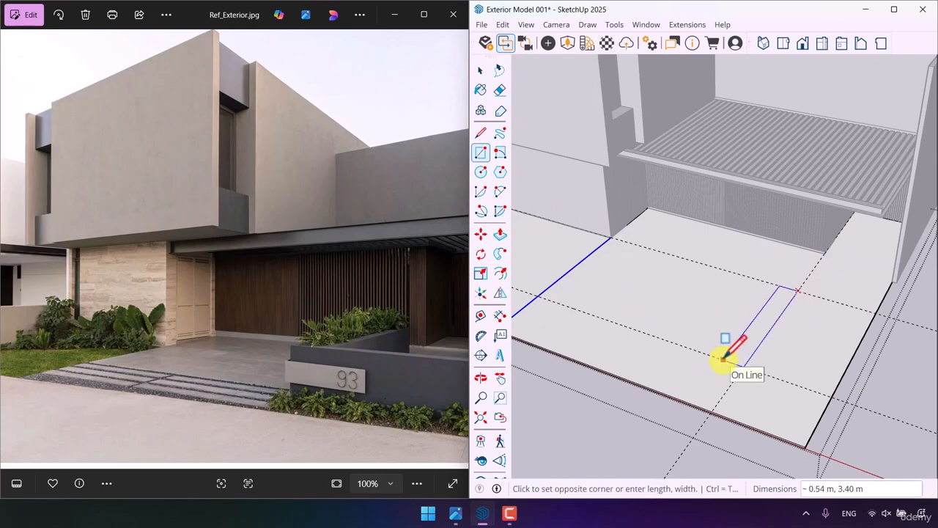
{"action": "key", "text": "p"}
{"action": "middle_click_drag", "start_coordinate": [759, 317], "coordinate": [678, 297]}
{"action": "scroll", "coordinate": [685, 312], "scroll_direction": "up", "scroll_amount": 3}
{"action": "left_click", "coordinate": [685, 323]}
{"action": "type", "text": "0.9"}
{"action": "key", "text": "Return"}
{"action": "key", "text": "space"}
- Copy the low wall's front vertical edge 0.5 m along its side face and extrude that strip sideways into an L-shaped wall
{"action": "left_click", "coordinate": [481, 235]}
{"action": "left_click", "coordinate": [674, 282], "text": "ctrl"}
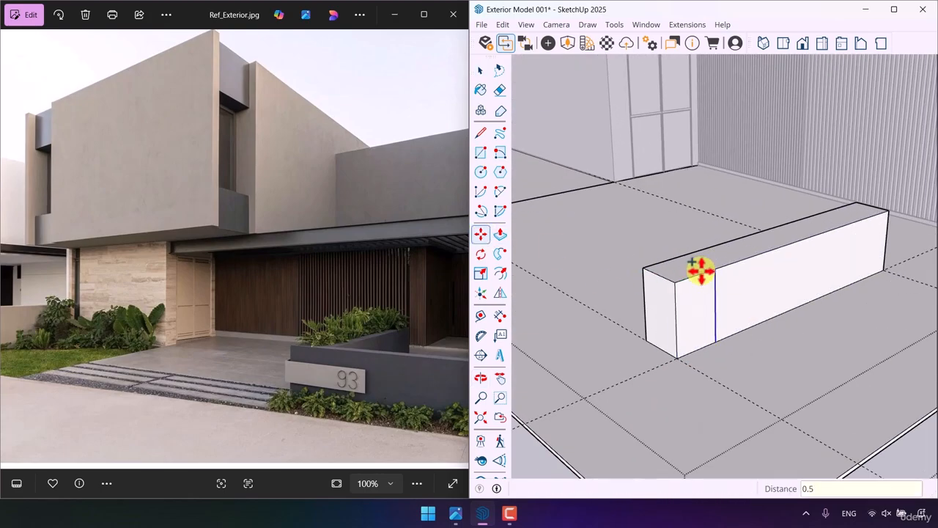
{"action": "key", "text": "p"}
{"action": "left_click", "coordinate": [696, 323]}
{"action": "left_click", "coordinate": [815, 440]}
{"action": "scroll", "coordinate": [396, 308], "scroll_direction": "down", "scroll_amount": 3}
{"action": "scroll", "coordinate": [755, 330], "scroll_direction": "down", "scroll_amount": 5}
{"action": "middle_click_drag", "start_coordinate": [741, 322], "coordinate": [850, 372]}
{"action": "key", "text": "space"}
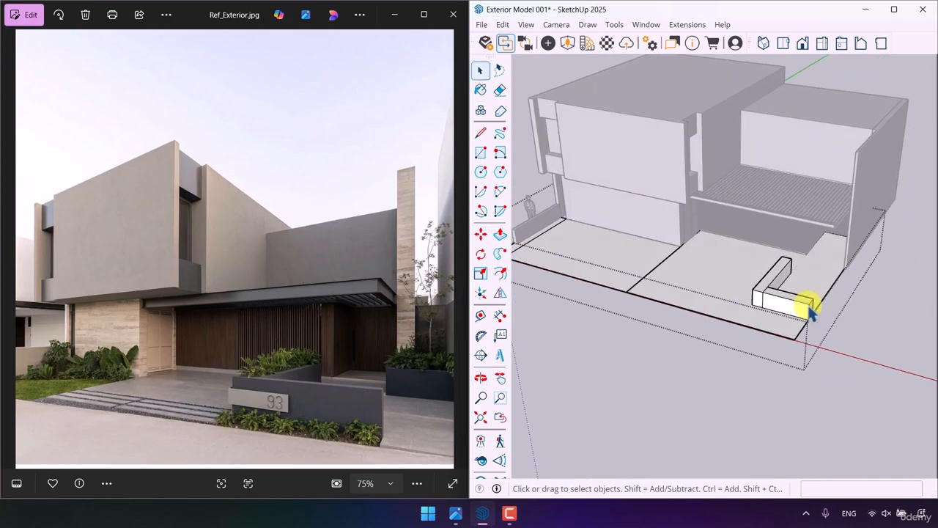
- Adjust the front leg of the L-shaped wall by push/pulling one of its faces
{"action": "scroll", "coordinate": [780, 302], "scroll_direction": "up", "scroll_amount": 5}
{"action": "middle_click_drag", "start_coordinate": [769, 329], "coordinate": [550, 365]}
{"action": "left_click", "coordinate": [501, 236]}
{"action": "left_click", "coordinate": [569, 295]}
{"action": "left_click", "coordinate": [559, 277]}
{"action": "middle_click_drag", "start_coordinate": [563, 277], "coordinate": [799, 232]}
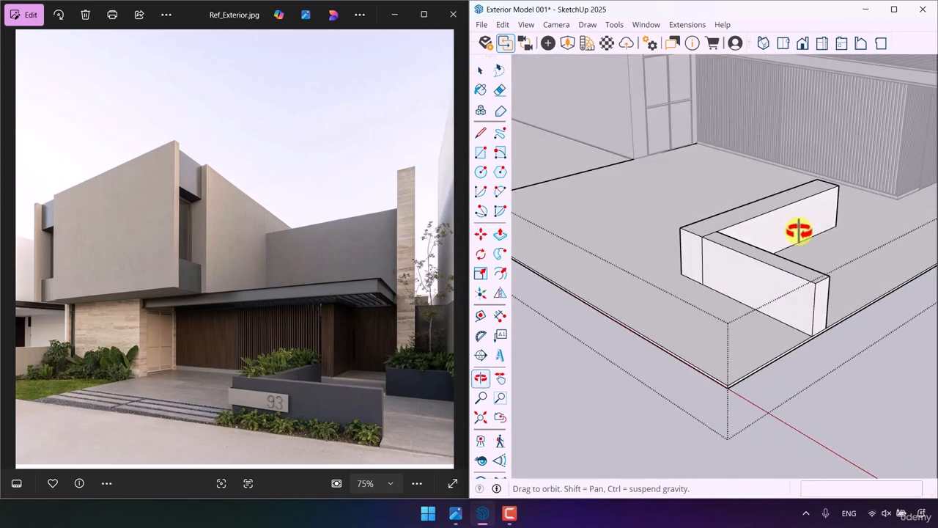
- Lower the top of the L-shaped wall's front leg slightly below the other leg
{"action": "scroll", "coordinate": [733, 245], "scroll_direction": "up", "scroll_amount": 5}
{"action": "left_click", "coordinate": [726, 247]}
{"action": "left_click", "coordinate": [729, 258]}
{"action": "key", "text": "space"}
{"action": "scroll", "coordinate": [700, 238], "scroll_direction": "up", "scroll_amount": 4}
{"action": "right_click", "coordinate": [697, 220]}
{"action": "left_click", "coordinate": [737, 380]}
{"action": "scroll", "coordinate": [711, 265], "scroll_direction": "down", "scroll_amount": 6}
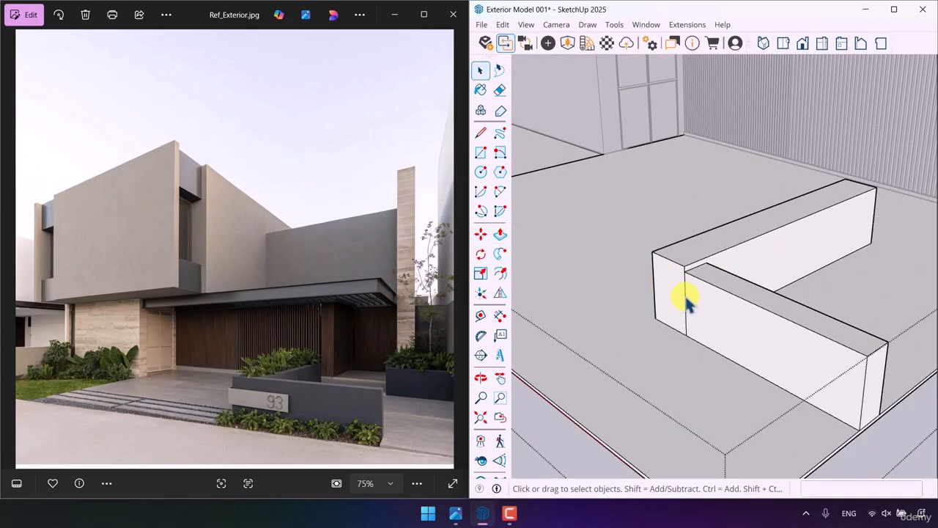
- Draw a plaque outline around the low wall's outer corner, with a 0.7 m return on the side face
{"action": "mouse_move", "coordinate": [688, 302]}
{"action": "middle_mouse_down"}
{"action": "mouse_move", "coordinate": [578, 261]}
{"action": "mouse_move", "coordinate": [639, 245]}
{"action": "middle_mouse_up"}
{"action": "key", "text": "l"}
{"action": "scroll", "coordinate": [777, 270], "scroll_direction": "up", "scroll_amount": 3}
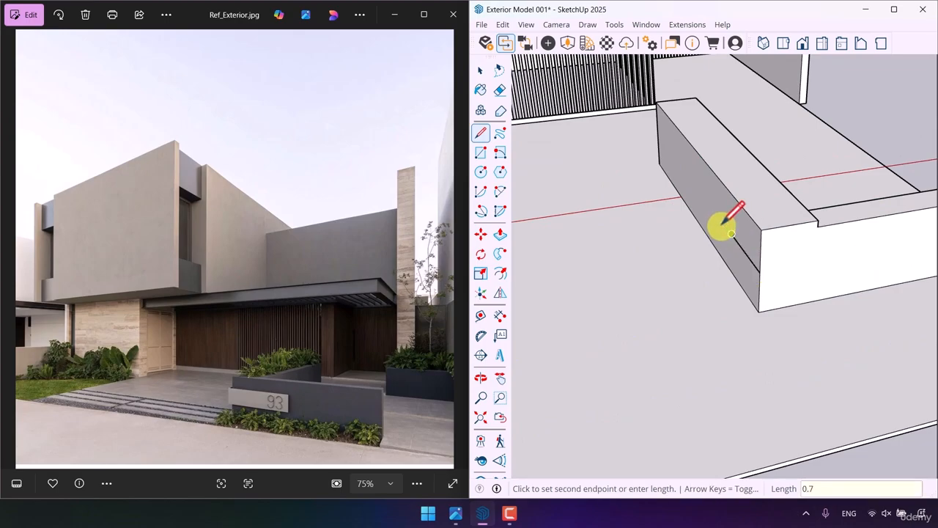
{"action": "left_click", "coordinate": [484, 137]}
{"action": "left_click", "coordinate": [760, 272]}
{"action": "type", "text": "1"}
{"action": "key", "text": "Return"}
{"action": "left_click", "coordinate": [486, 136]}
{"action": "scroll", "coordinate": [735, 234], "scroll_direction": "up", "scroll_amount": 3}
{"action": "left_click", "coordinate": [727, 234]}
{"action": "type", "text": "0."}
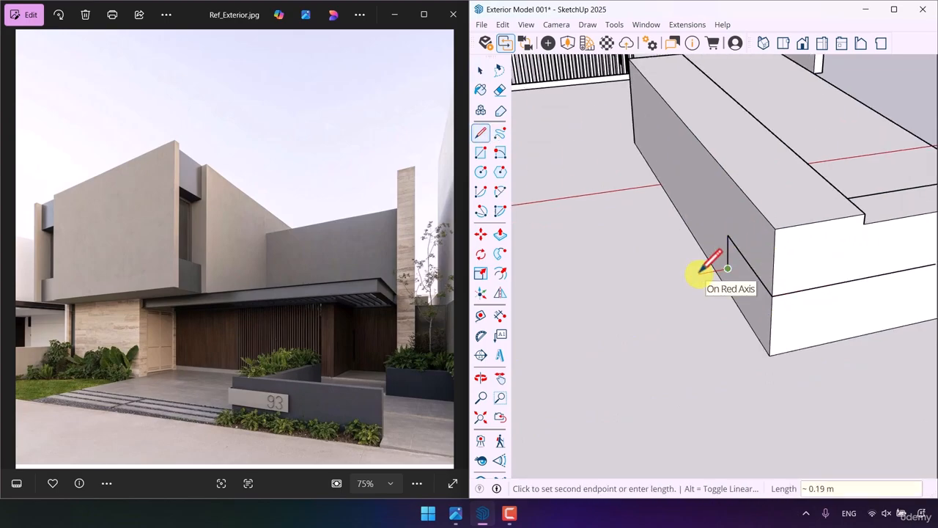
{"action": "type", "text": "p"}
- Push/pull the plaque's front and side faces outward so it wraps the low wall's outer corner
{"action": "left_click", "coordinate": [760, 312]}
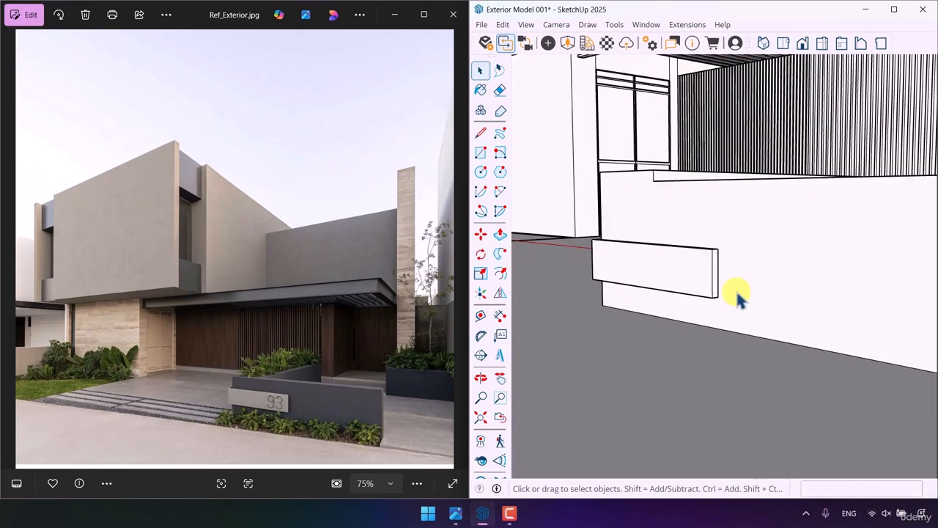
{"action": "key", "text": "p"}
{"action": "left_click", "coordinate": [773, 289]}
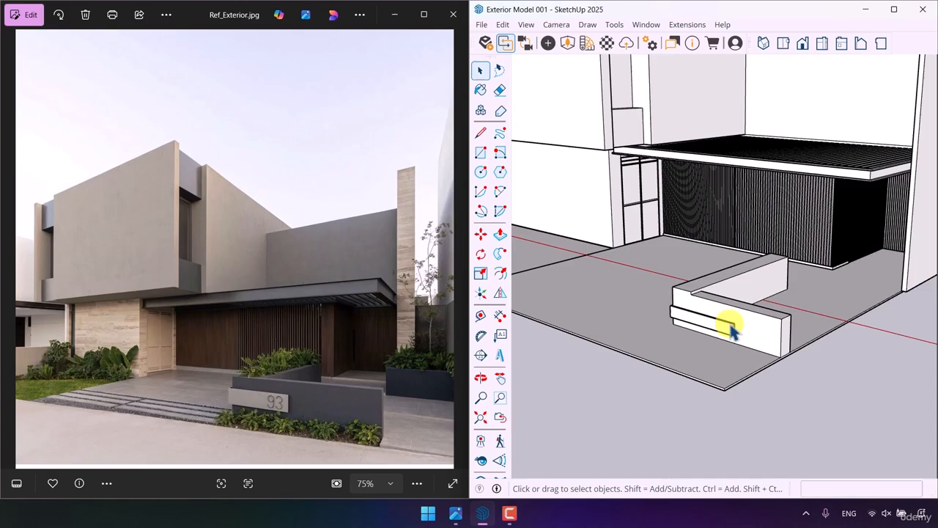
{"action": "middle_click_drag", "start_coordinate": [731, 325], "coordinate": [852, 247]}
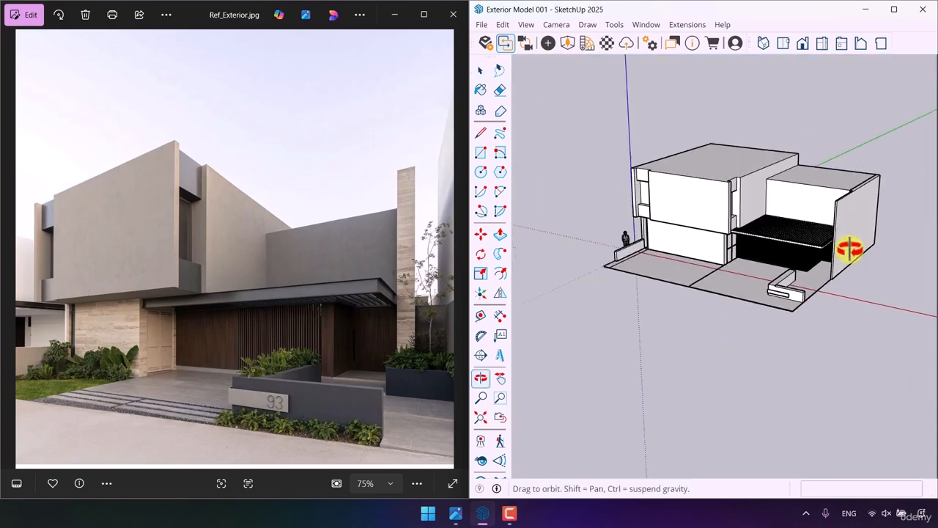
- Split the paving's side face with a 0.04 m line at the side wall's foot and extend the front portion outward
{"action": "key", "text": "l"}
{"action": "scroll", "coordinate": [807, 242], "scroll_direction": "up", "scroll_amount": 3}
{"action": "left_click", "coordinate": [759, 192]}
{"action": "key", "text": "space"}
{"action": "key", "text": "l"}
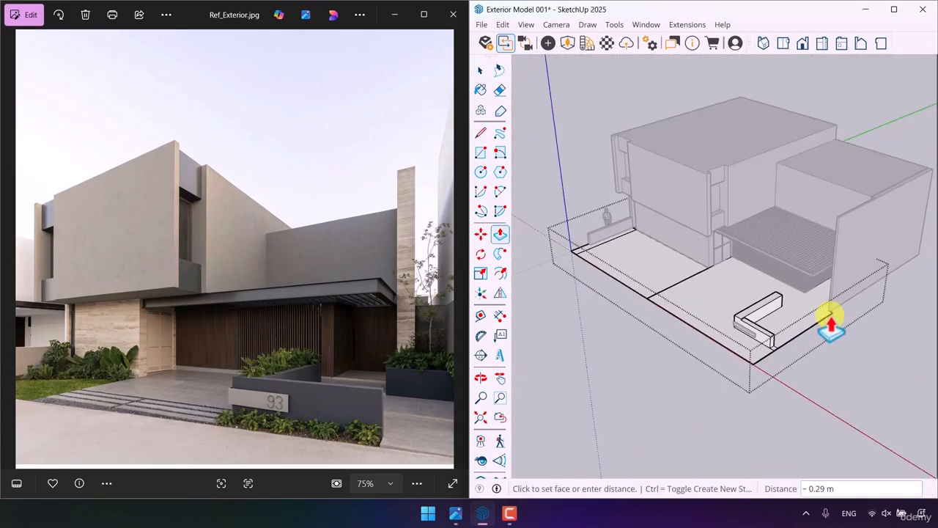
{"action": "key", "text": "space"}
{"action": "scroll", "coordinate": [878, 352], "scroll_direction": "up", "scroll_amount": 3}
{"action": "key", "text": "e"}
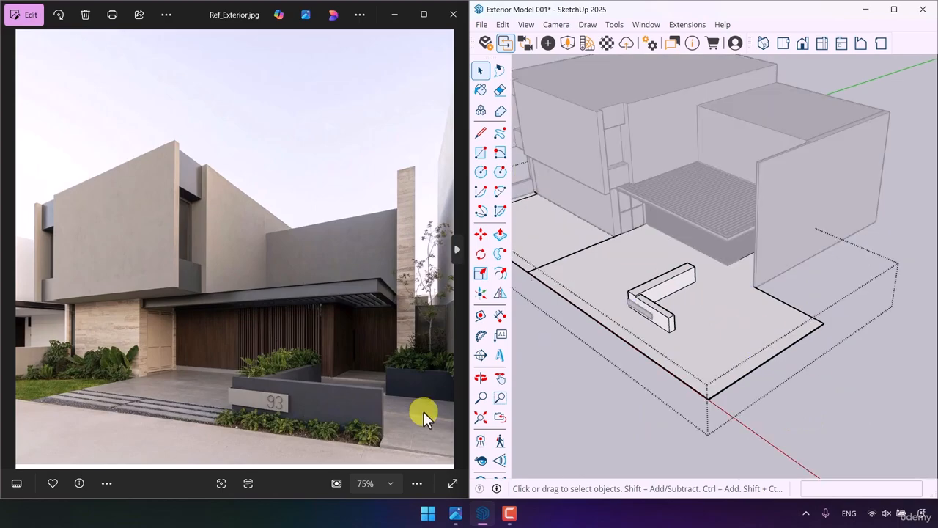
- Draw a rectangle on the extended paving from the side wall's front corner as a planter base and offset its outline inward
{"action": "scroll", "coordinate": [425, 414], "scroll_direction": "up", "scroll_amount": 4}
{"action": "key", "text": "r"}
{"action": "scroll", "coordinate": [711, 252], "scroll_direction": "up", "scroll_amount": 5}
{"action": "left_click", "coordinate": [709, 255]}
{"action": "left_click", "coordinate": [785, 377]}
{"action": "key", "text": "space"}
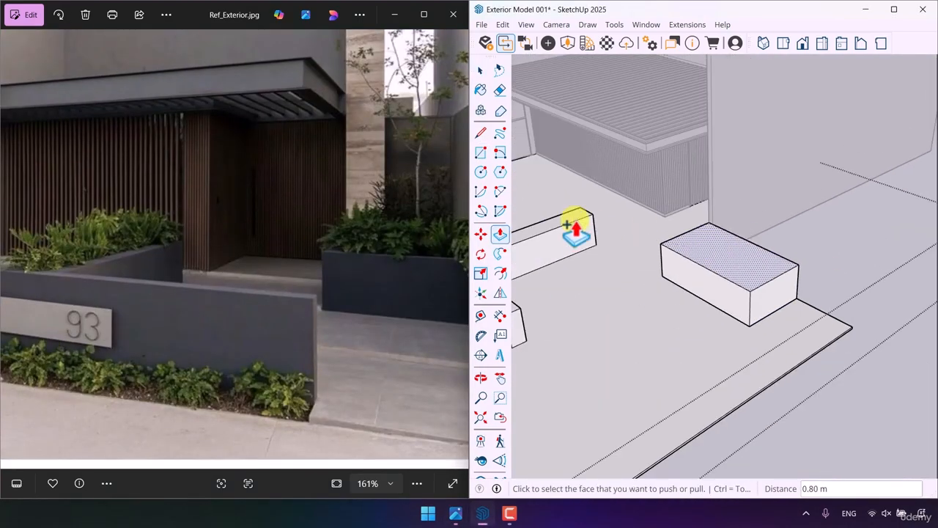
{"action": "key", "text": "f"}
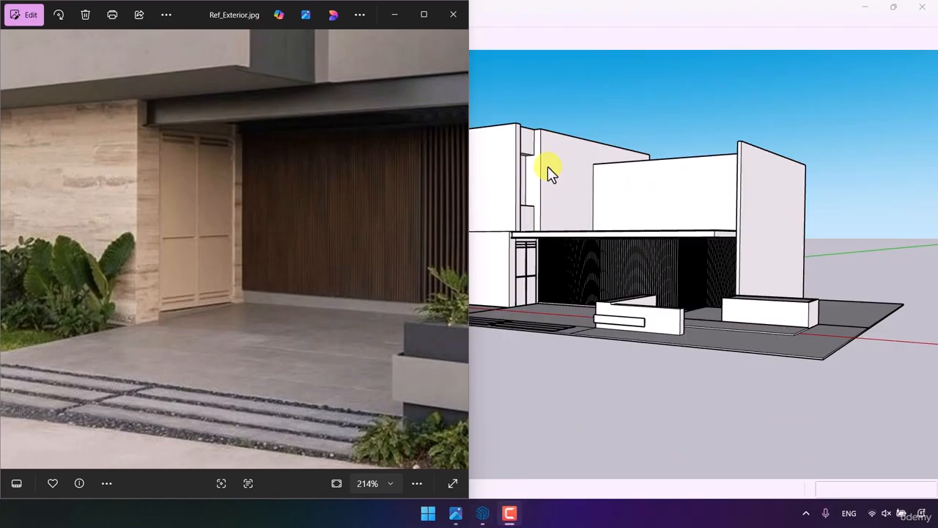
- Examine the full-screen reference photo and compare the house's overall massing with the full-screen model
{"action": "double_click", "coordinate": [419, 10]}
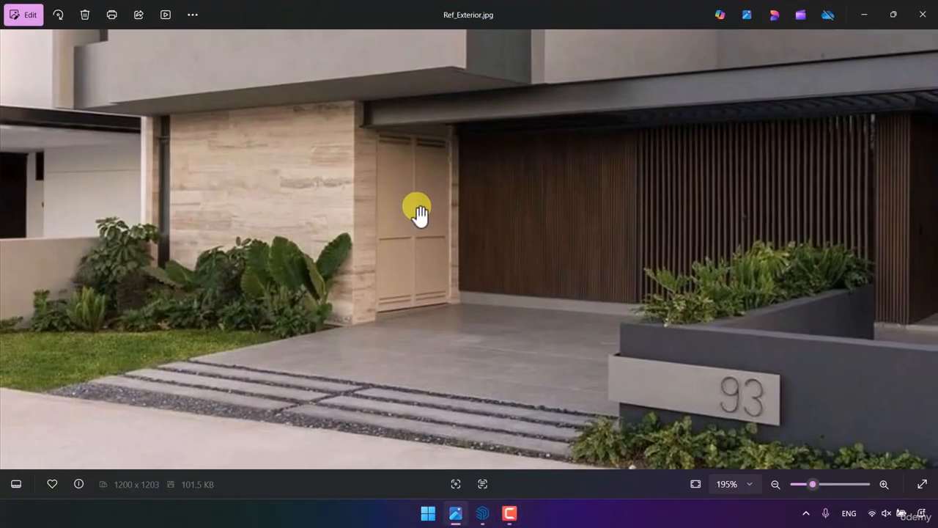
{"action": "scroll", "coordinate": [416, 208], "scroll_direction": "down", "scroll_amount": 5}
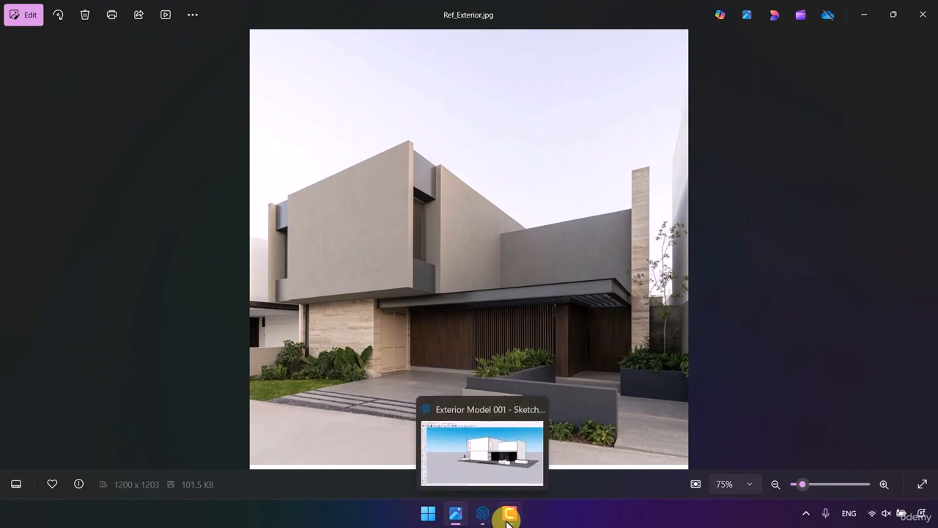
{"action": "left_click", "coordinate": [859, 16]}
{"action": "scroll", "coordinate": [526, 184], "scroll_direction": "down", "scroll_amount": 3}
{"action": "mouse_move", "coordinate": [526, 183]}
{"action": "middle_mouse_down"}
{"action": "mouse_move", "coordinate": [574, 225]}
{"action": "mouse_move", "coordinate": [373, 113]}
{"action": "mouse_move", "coordinate": [354, 139]}
{"action": "mouse_move", "coordinate": [392, 163]}
{"action": "middle_mouse_up"}
{"action": "scroll", "coordinate": [522, 193], "scroll_direction": "up", "scroll_amount": 4}
{"action": "scroll", "coordinate": [479, 152], "scroll_direction": "down", "scroll_amount": 2}
{"action": "middle_click_drag", "start_coordinate": [494, 156], "coordinate": [496, 143]}
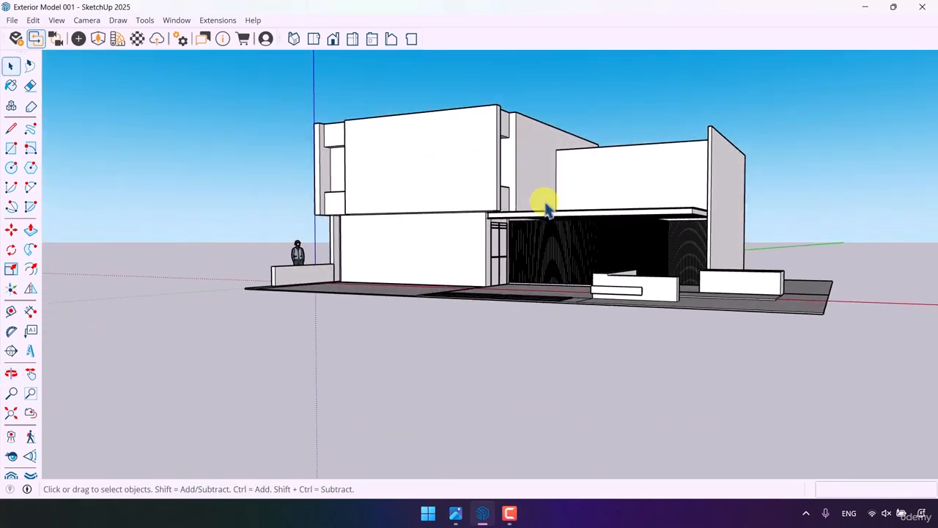
{"action": "scroll", "coordinate": [530, 192], "scroll_direction": "up", "scroll_amount": 2}
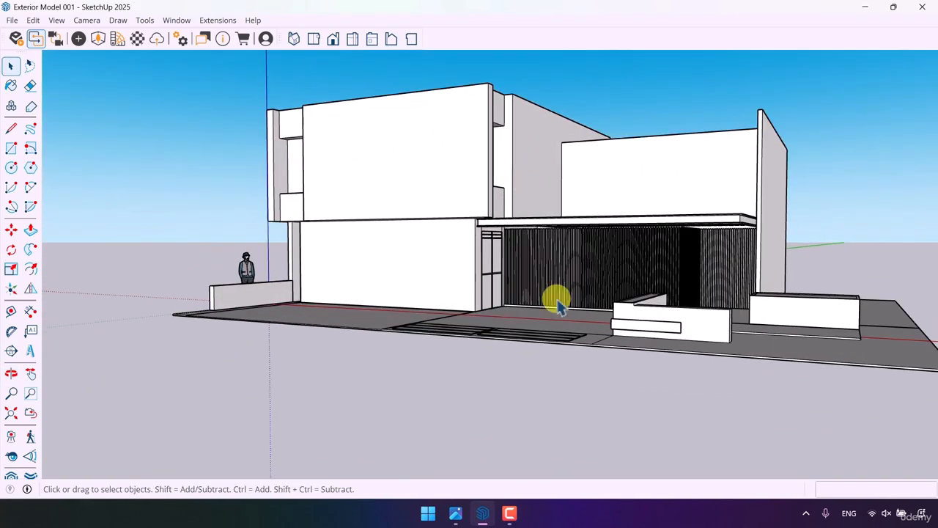
- Set the reference photo and the SketchUp model side by side and compare them from a matching viewpoint
{"action": "left_click", "coordinate": [456, 513]}
{"action": "left_click_drag", "start_coordinate": [579, 12], "coordinate": [3, 101]}
{"action": "left_click", "coordinate": [587, 89]}
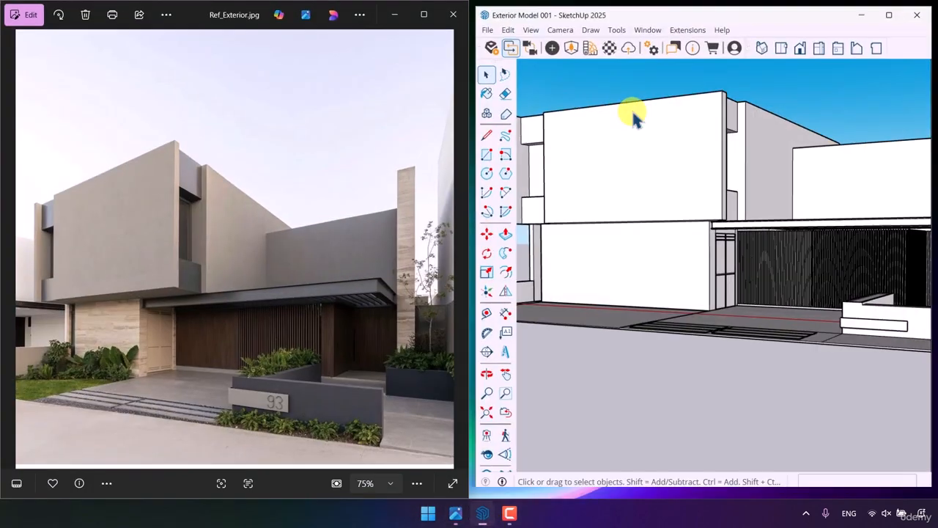
{"action": "scroll", "coordinate": [630, 194], "scroll_direction": "down", "scroll_amount": 3}
{"action": "mouse_move", "coordinate": [660, 183]}
{"action": "middle_mouse_down"}
{"action": "mouse_move", "coordinate": [695, 159]}
{"action": "mouse_move", "coordinate": [691, 187]}
{"action": "mouse_move", "coordinate": [650, 182]}
{"action": "middle_mouse_up"}
{"action": "scroll", "coordinate": [681, 184], "scroll_direction": "up", "scroll_amount": 3}
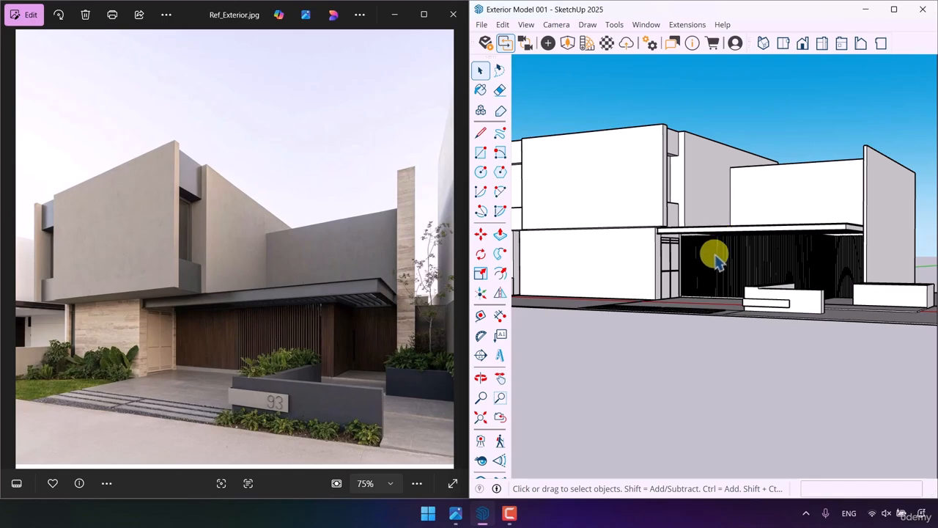
{"action": "scroll", "coordinate": [717, 260], "scroll_direction": "up", "scroll_amount": 2}
{"action": "scroll", "coordinate": [716, 260], "scroll_direction": "down", "scroll_amount": 1}
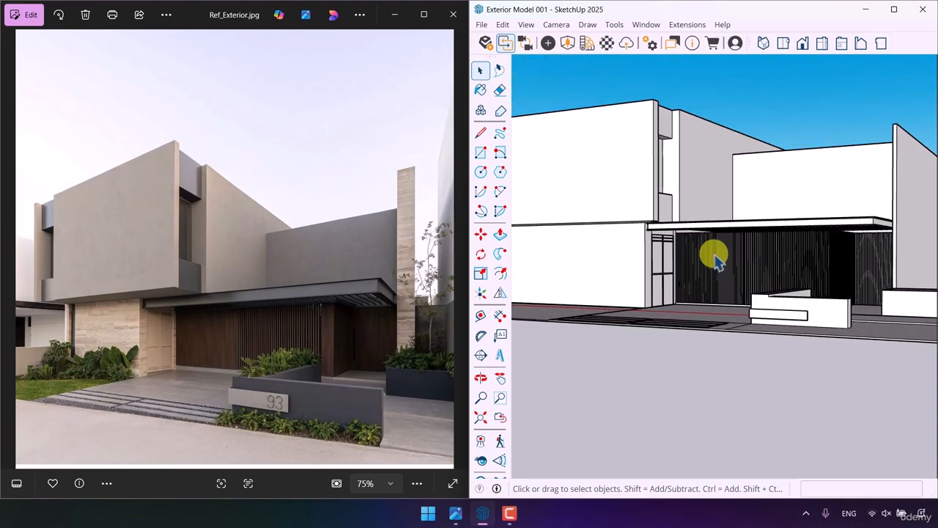
- Examine the model's paving strips and low front wall, and the house number on the photo's wall plaque
{"action": "left_click", "coordinate": [894, 10]}
{"action": "middle_click_drag", "start_coordinate": [504, 220], "coordinate": [487, 372]}
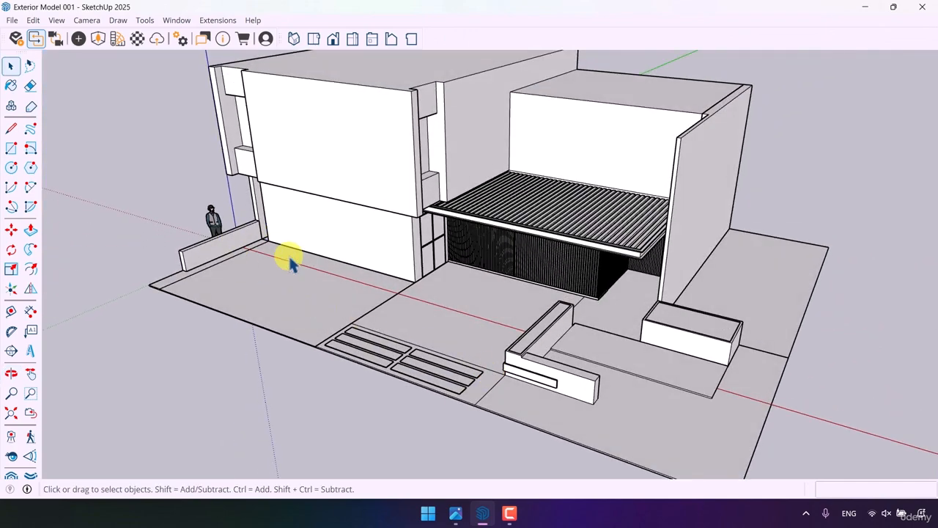
{"action": "scroll", "coordinate": [513, 398], "scroll_direction": "up", "scroll_amount": 5}
{"action": "middle_click_drag", "start_coordinate": [514, 398], "coordinate": [576, 283]}
{"action": "scroll", "coordinate": [576, 283], "scroll_direction": "up", "scroll_amount": 3}
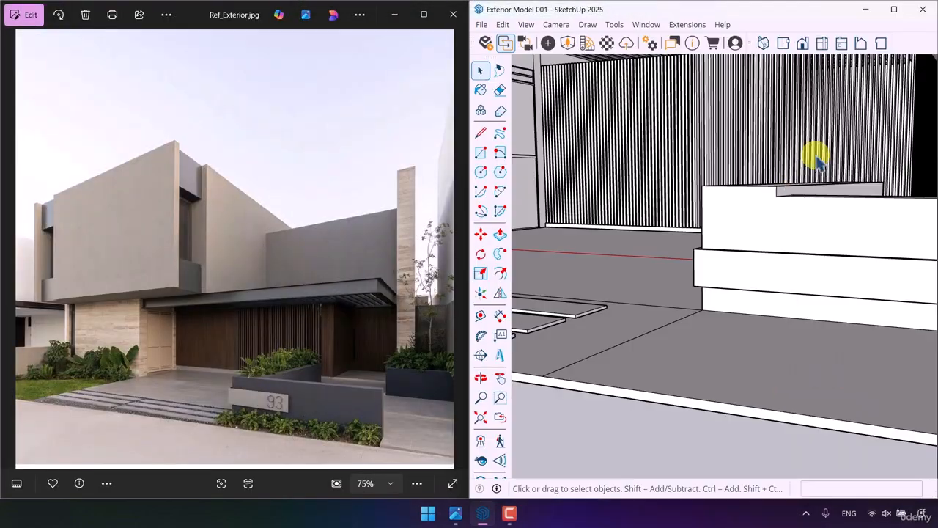
{"action": "scroll", "coordinate": [290, 431], "scroll_direction": "up", "scroll_amount": 5}
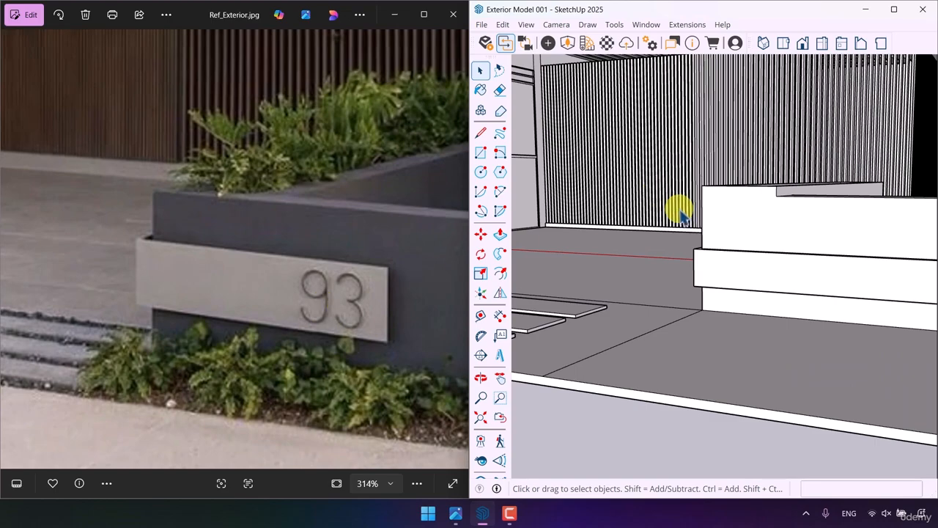
{"action": "scroll", "coordinate": [680, 214], "scroll_direction": "down", "scroll_amount": 3}
{"action": "middle_click_drag", "start_coordinate": [718, 209], "coordinate": [742, 282]}
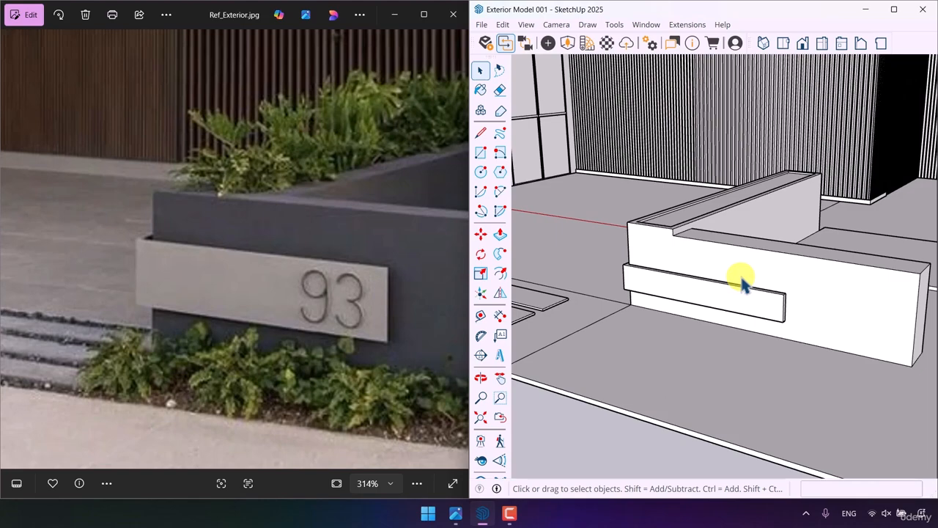
- Try 3D text "93" on the wall plaque in Roboto Condensed Black, 0.26 m high and extruded 0.02 m, and delete it
{"action": "left_click", "coordinate": [499, 354]}
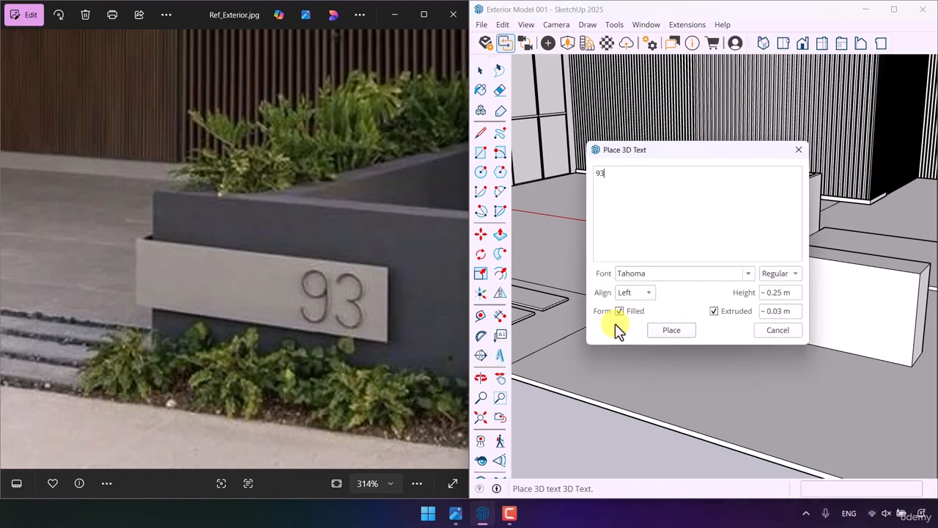
{"action": "left_click", "coordinate": [748, 275]}
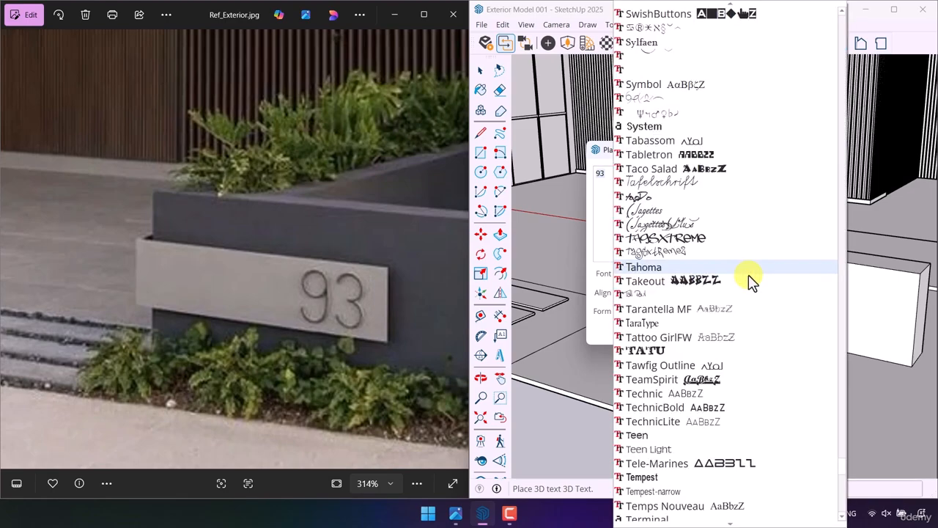
{"action": "scroll", "coordinate": [729, 199], "scroll_direction": "up", "scroll_amount": 20}
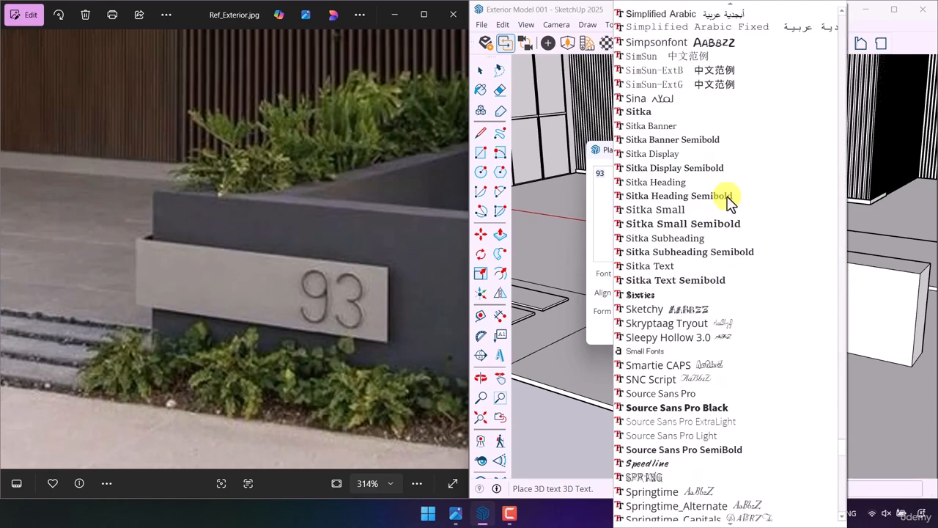
{"action": "scroll", "coordinate": [725, 128], "scroll_direction": "up", "scroll_amount": 8}
{"action": "scroll", "coordinate": [723, 113], "scroll_direction": "down", "scroll_amount": 4}
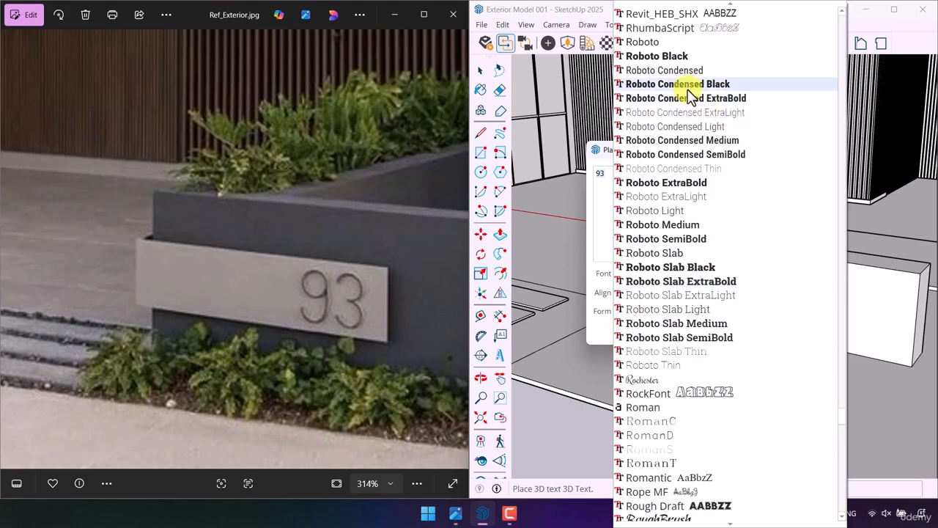
{"action": "left_click", "coordinate": [687, 89]}
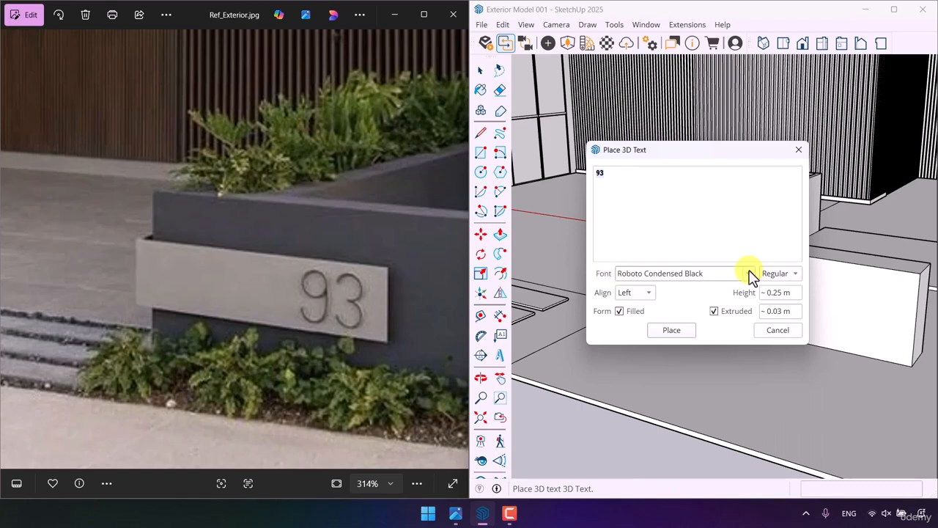
{"action": "left_click", "coordinate": [778, 292]}
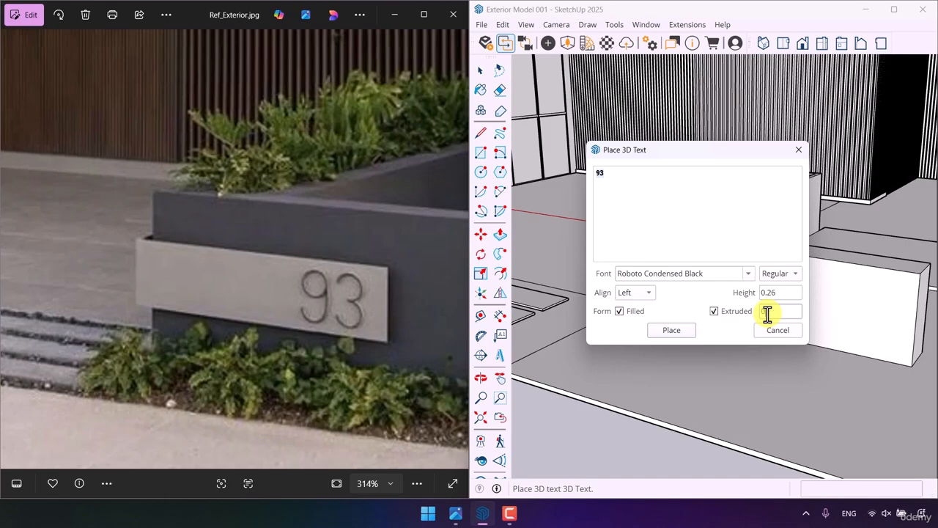
{"action": "left_click", "coordinate": [673, 330]}
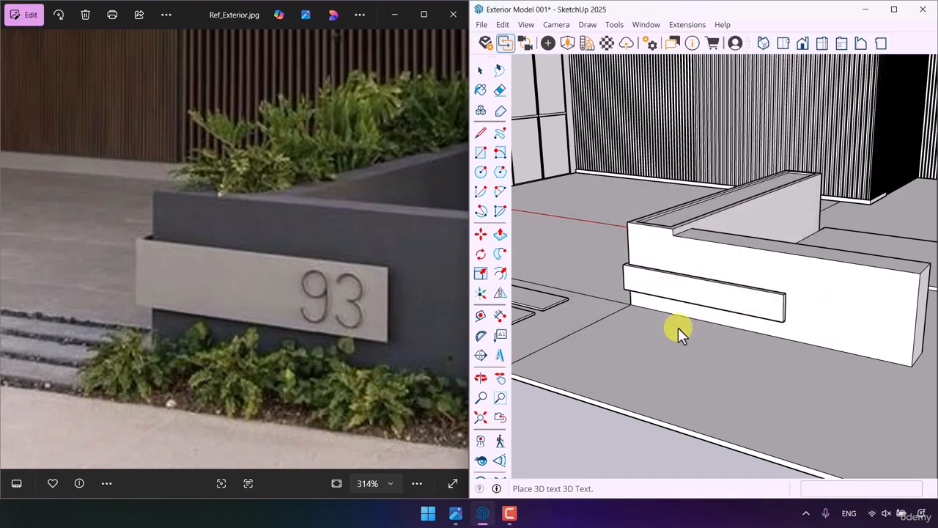
{"action": "scroll", "coordinate": [755, 311], "scroll_direction": "up", "scroll_amount": 5}
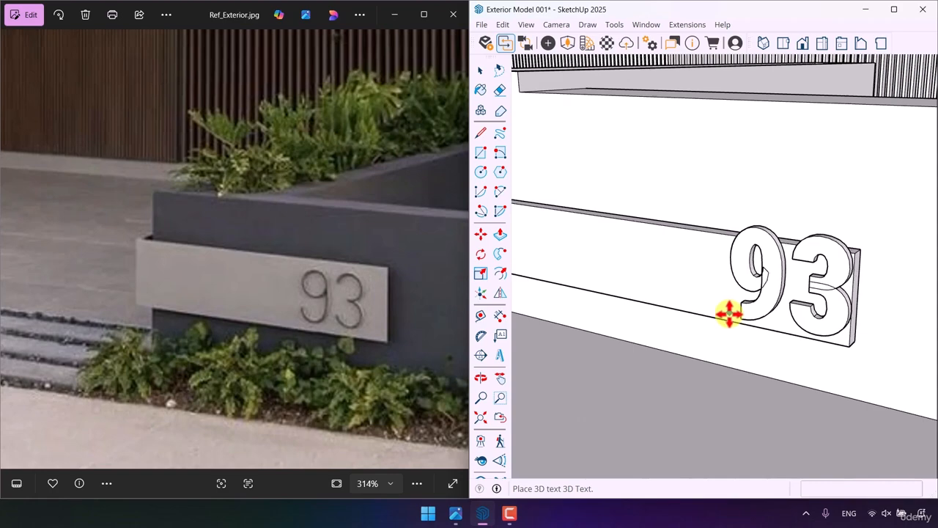
{"action": "left_click", "coordinate": [726, 319]}
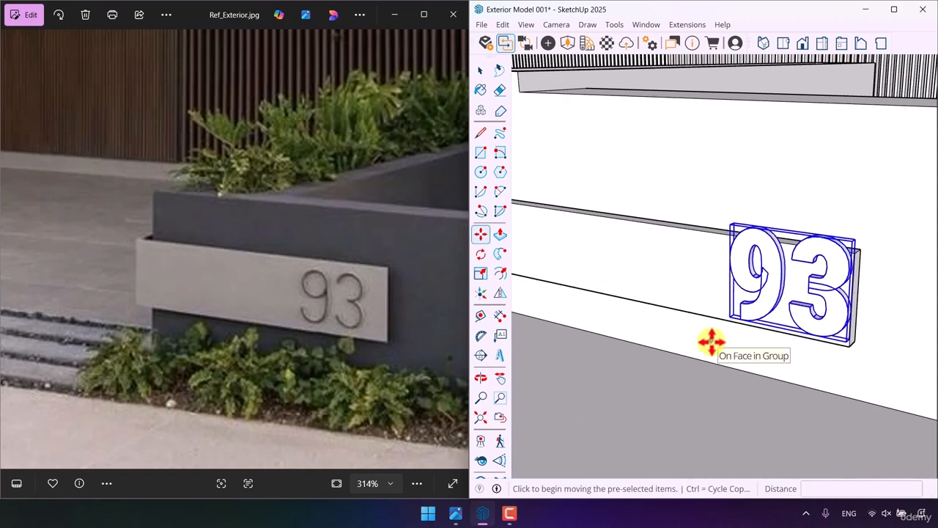
{"action": "key", "text": "Delete"}
{"action": "key", "text": "space"}
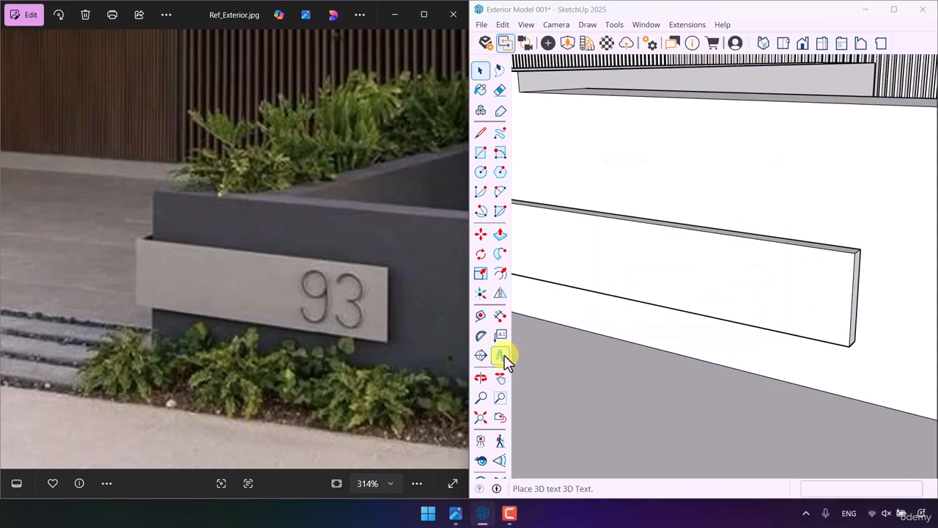
- Place 3D text "93" near the plaque's free end in Source Sans Pro Light, 0.26 m high and extruded 0.02 m
{"action": "left_click", "coordinate": [501, 356]}
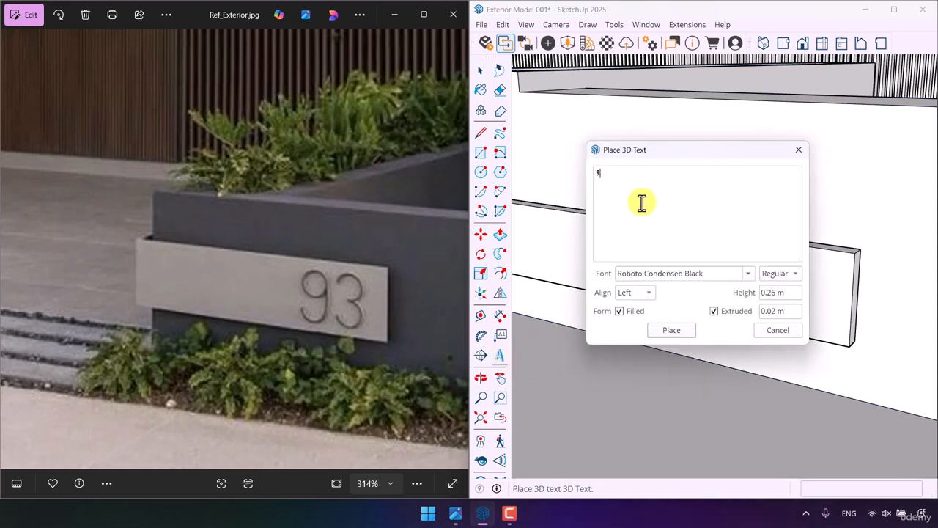
{"action": "left_click", "coordinate": [748, 275]}
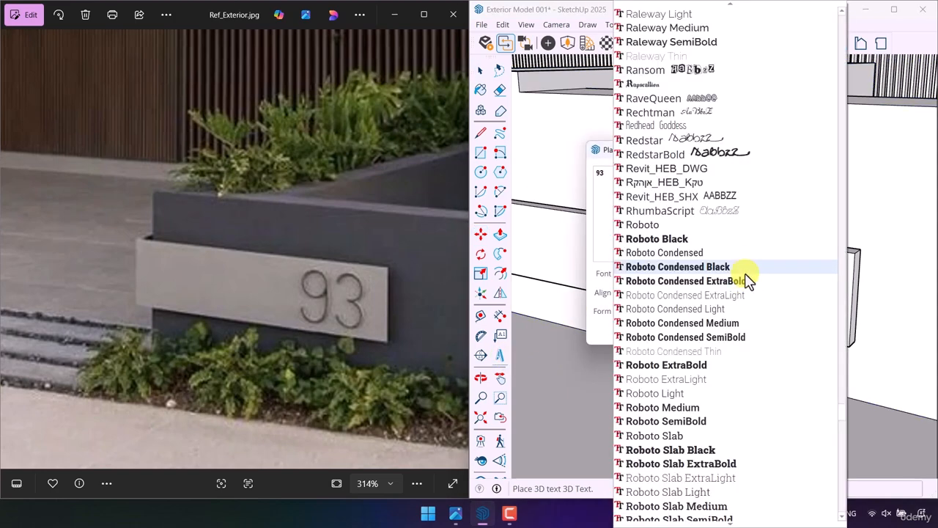
{"action": "scroll", "coordinate": [740, 271], "scroll_direction": "down", "scroll_amount": 9}
{"action": "scroll", "coordinate": [740, 271], "scroll_direction": "down", "scroll_amount": 20}
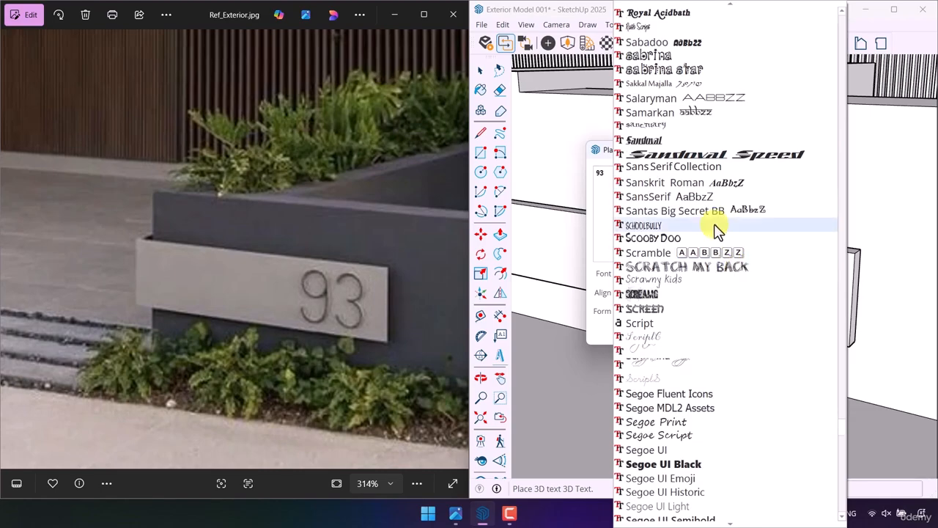
{"action": "scroll", "coordinate": [700, 219], "scroll_direction": "down", "scroll_amount": 14}
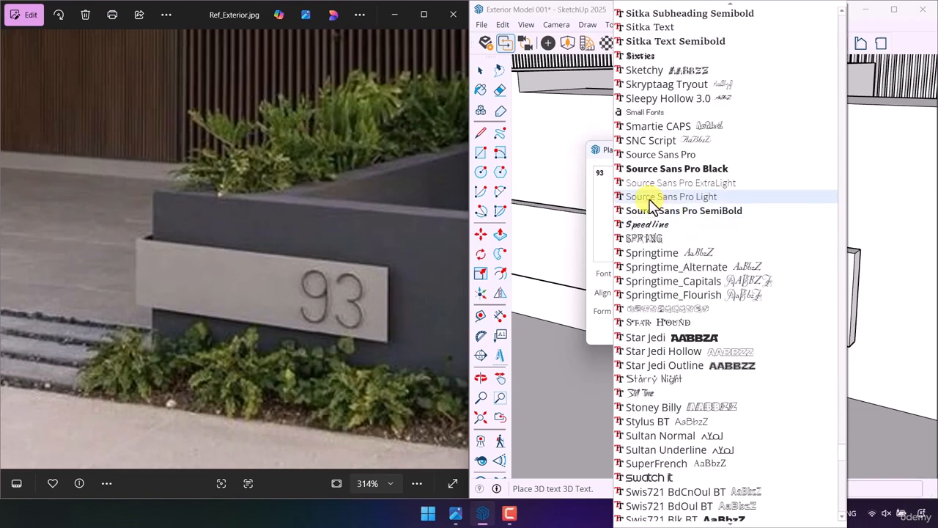
{"action": "left_click", "coordinate": [656, 196]}
{"action": "left_click", "coordinate": [682, 330]}
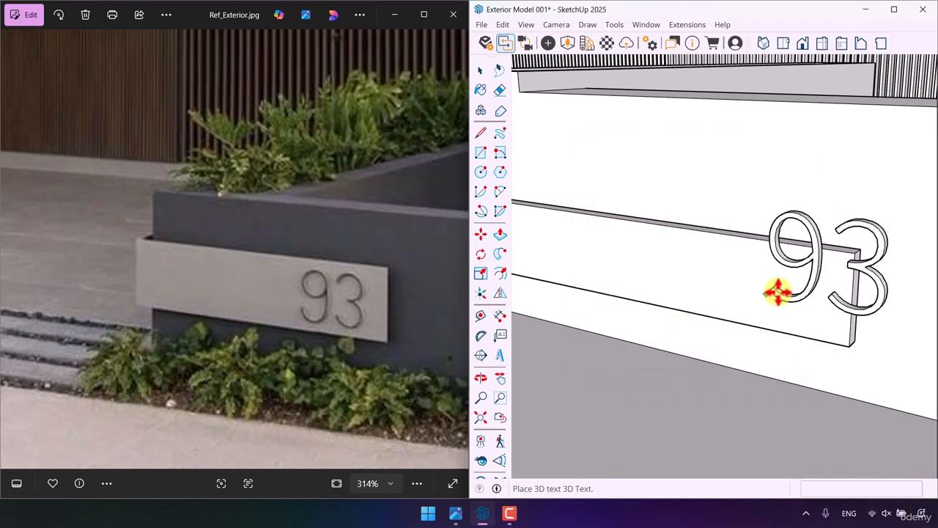
{"action": "left_click", "coordinate": [730, 312]}
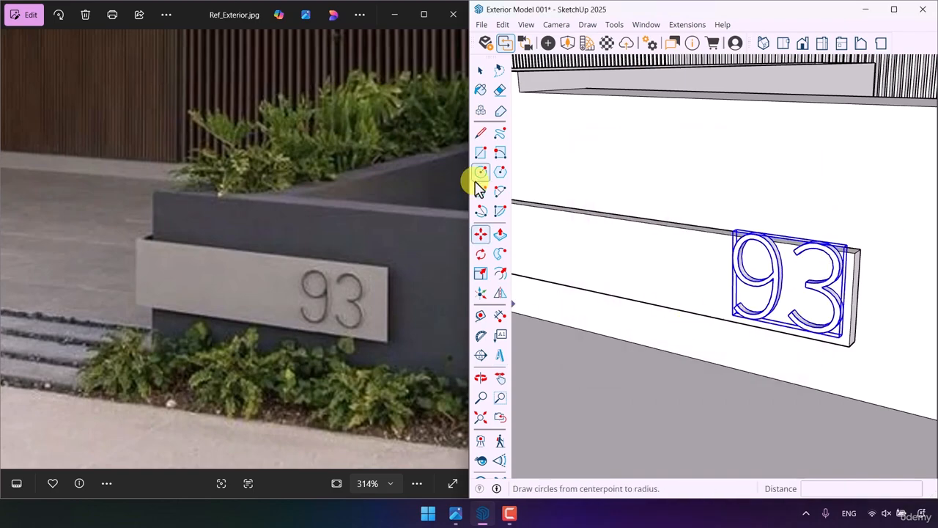
- Scale the "93" text uniformly from its corner by a factor of 0.7
{"action": "left_click", "coordinate": [480, 69]}
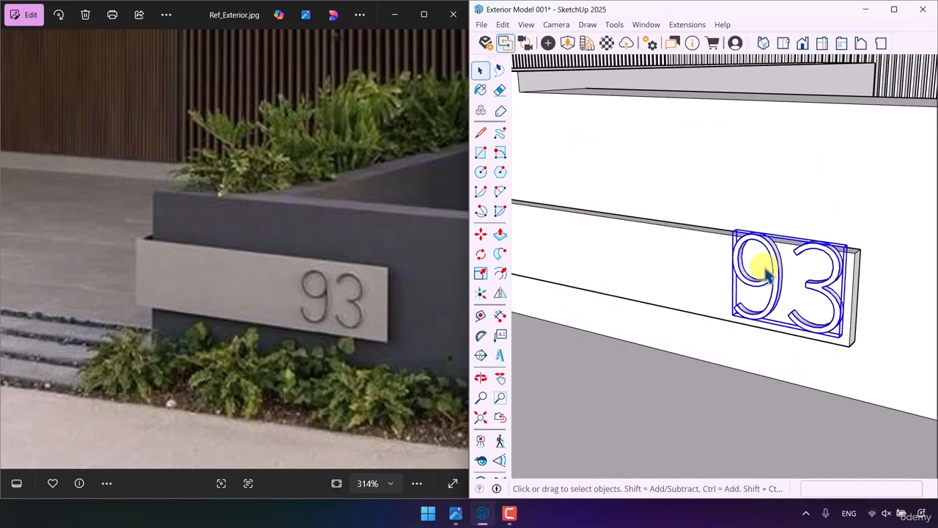
{"action": "left_click", "coordinate": [480, 273]}
{"action": "left_click", "coordinate": [847, 245]}
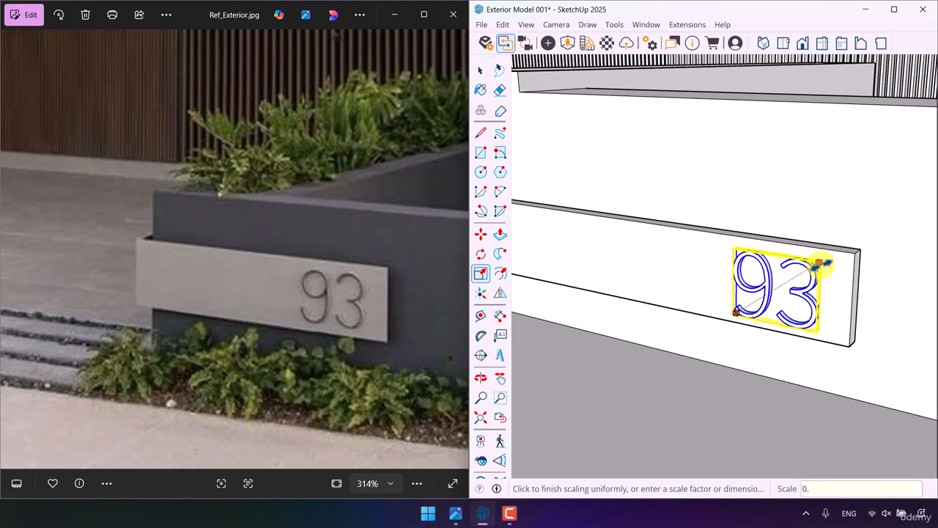
{"action": "left_click", "coordinate": [820, 264]}
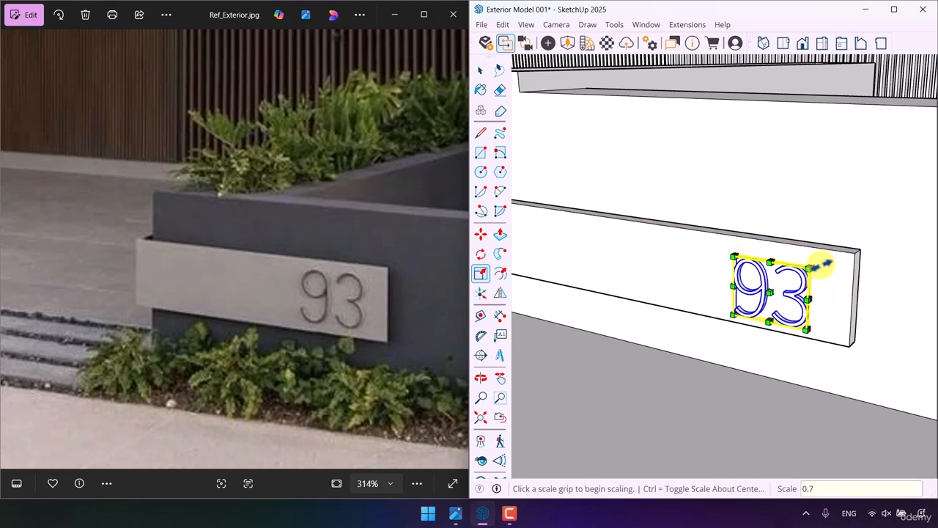
- Move the "93" text to the plaque's end edge and shift it back along the plaque to leave a small margin
{"action": "left_click", "coordinate": [480, 233]}
{"action": "scroll", "coordinate": [843, 295], "scroll_direction": "up", "scroll_amount": 5}
{"action": "left_click", "coordinate": [779, 234]}
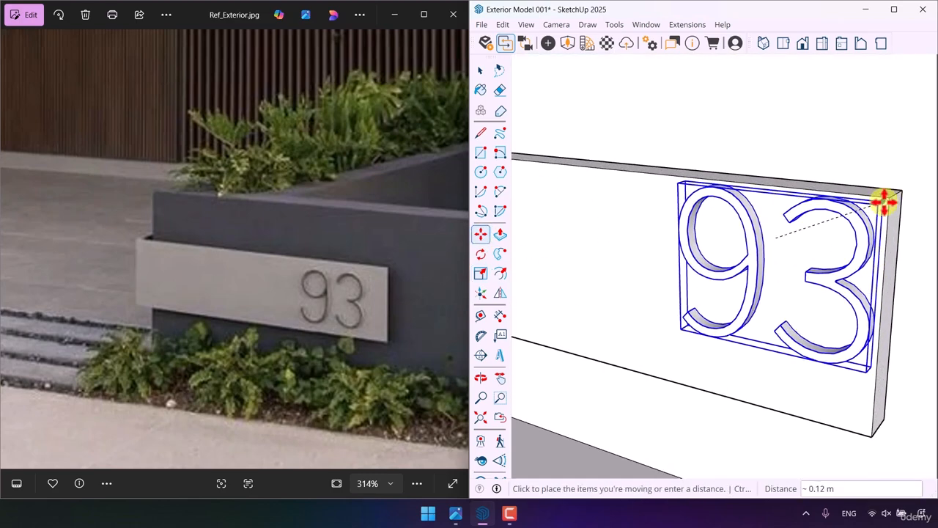
{"action": "left_click", "coordinate": [885, 199]}
{"action": "scroll", "coordinate": [788, 253], "scroll_direction": "down", "scroll_amount": 3}
{"action": "left_click", "coordinate": [700, 236]}
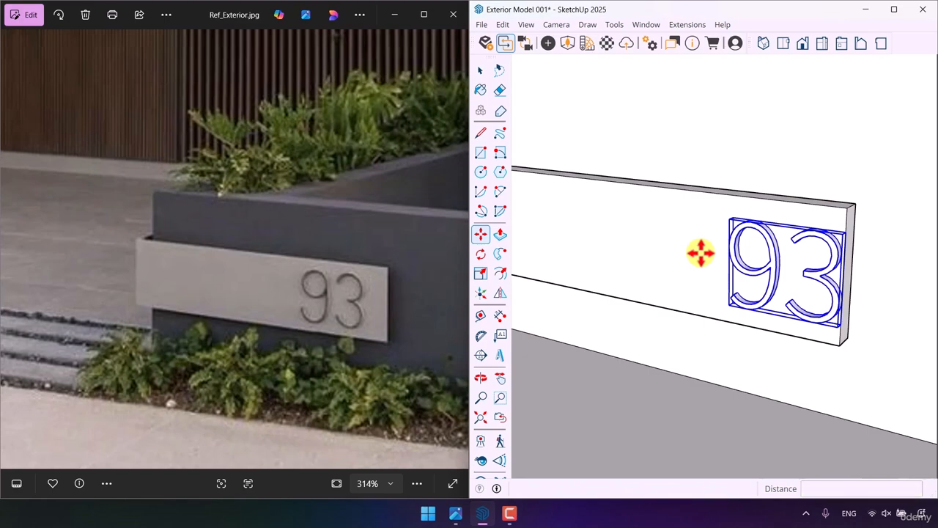
{"action": "type", "text": "0."}
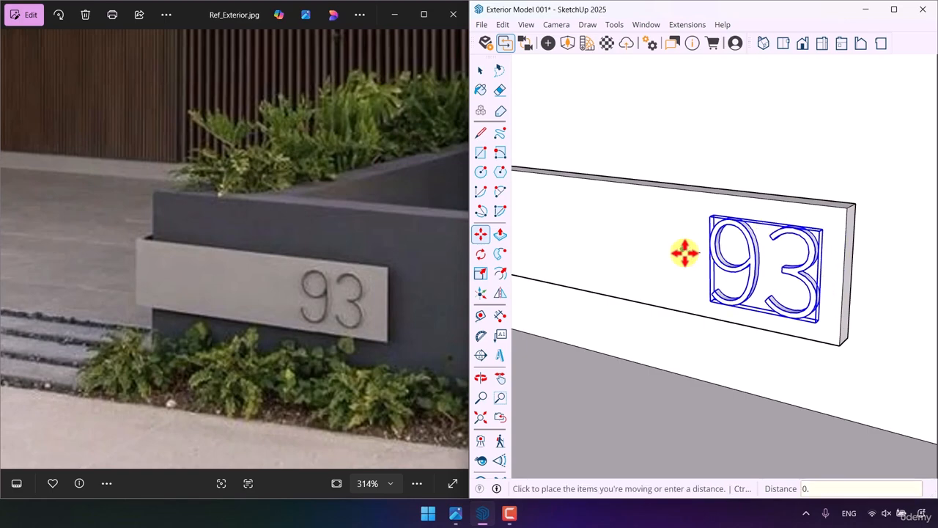
{"action": "key", "text": "Return"}
{"action": "key", "text": "space"}
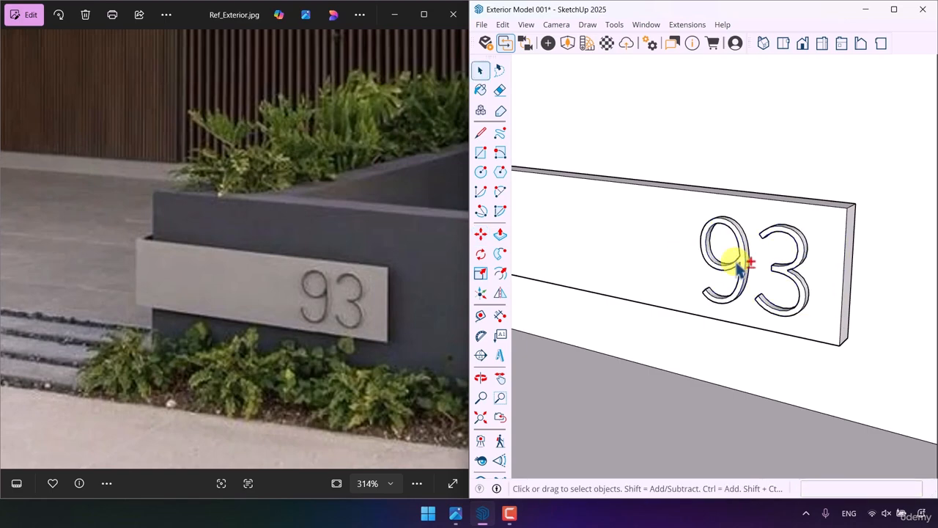
- Compare the modelled entrance, low wall and number plaque with the full reference photo from a similar viewpoint
{"action": "scroll", "coordinate": [733, 272], "scroll_direction": "down", "scroll_amount": 10}
{"action": "scroll", "coordinate": [732, 285], "scroll_direction": "down", "scroll_amount": 6}
{"action": "middle_click_drag", "start_coordinate": [739, 302], "coordinate": [760, 282]}
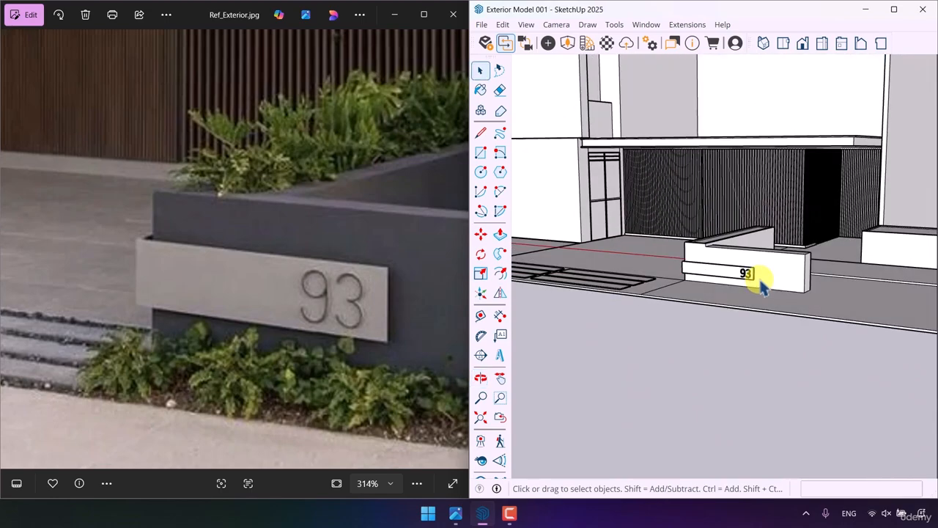
{"action": "scroll", "coordinate": [711, 296], "scroll_direction": "down", "scroll_amount": 10}
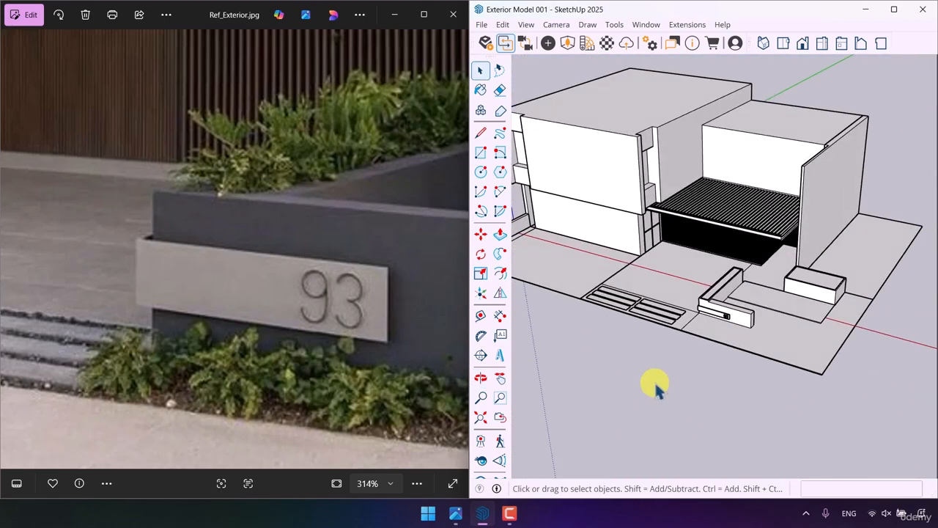
{"action": "scroll", "coordinate": [314, 288], "scroll_direction": "down", "scroll_amount": 5}
{"action": "scroll", "coordinate": [321, 298], "scroll_direction": "down", "scroll_amount": 3}
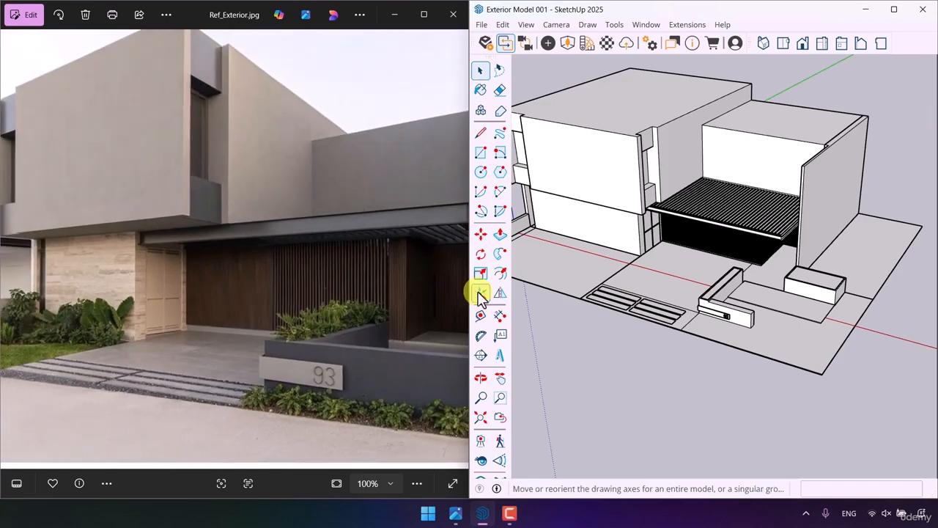
{"action": "scroll", "coordinate": [709, 237], "scroll_direction": "up", "scroll_amount": 5}
{"action": "mouse_move", "coordinate": [709, 237]}
{"action": "middle_mouse_down"}
{"action": "mouse_move", "coordinate": [749, 188]}
{"action": "mouse_move", "coordinate": [732, 142]}
{"action": "middle_mouse_up"}
{"action": "scroll", "coordinate": [743, 237], "scroll_direction": "up", "scroll_amount": 3}
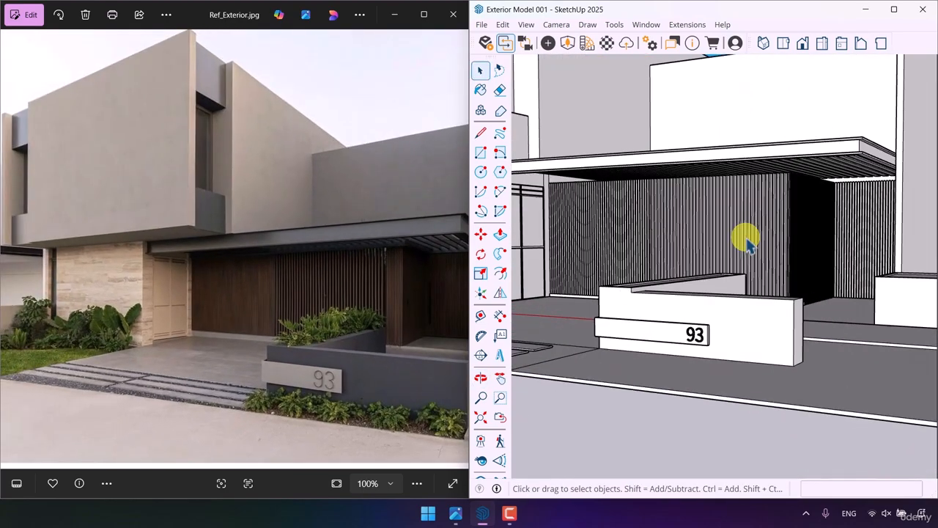
- Examine the whole model from above and the canopy, planter wall and slatted entrance wall up close
{"action": "scroll", "coordinate": [743, 237], "scroll_direction": "down", "scroll_amount": 2}
{"action": "mouse_move", "coordinate": [744, 237]}
{"action": "middle_mouse_down"}
{"action": "mouse_move", "coordinate": [909, 220]}
{"action": "mouse_move", "coordinate": [722, 231]}
{"action": "mouse_move", "coordinate": [725, 279]}
{"action": "mouse_move", "coordinate": [733, 257]}
{"action": "mouse_move", "coordinate": [733, 346]}
{"action": "middle_mouse_up"}
{"action": "scroll", "coordinate": [731, 255], "scroll_direction": "down", "scroll_amount": 5}
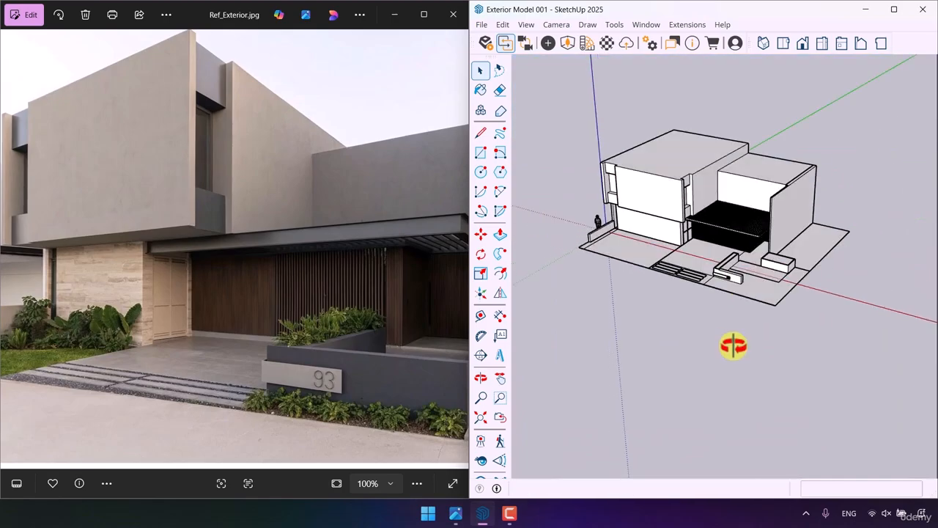
{"action": "scroll", "coordinate": [731, 195], "scroll_direction": "up", "scroll_amount": 6}
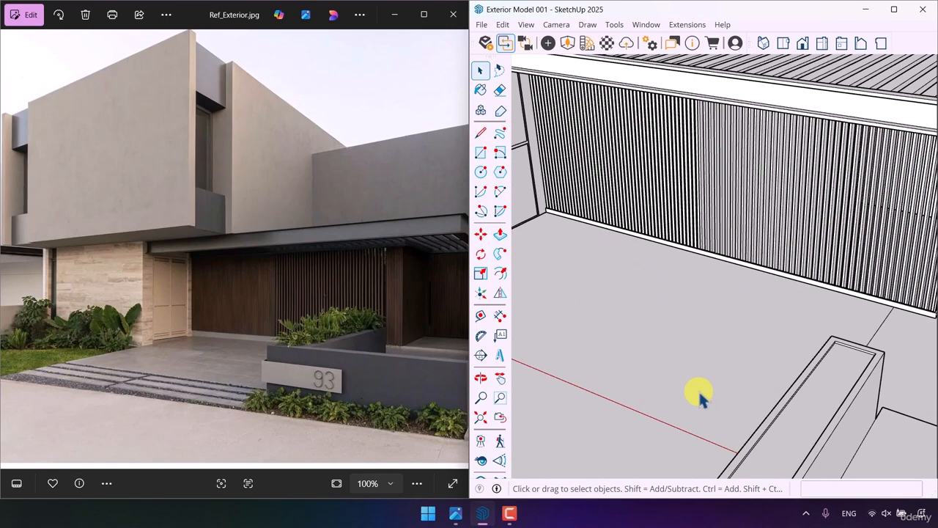
{"action": "scroll", "coordinate": [779, 329], "scroll_direction": "down", "scroll_amount": 4}
{"action": "scroll", "coordinate": [758, 257], "scroll_direction": "up", "scroll_amount": 1}
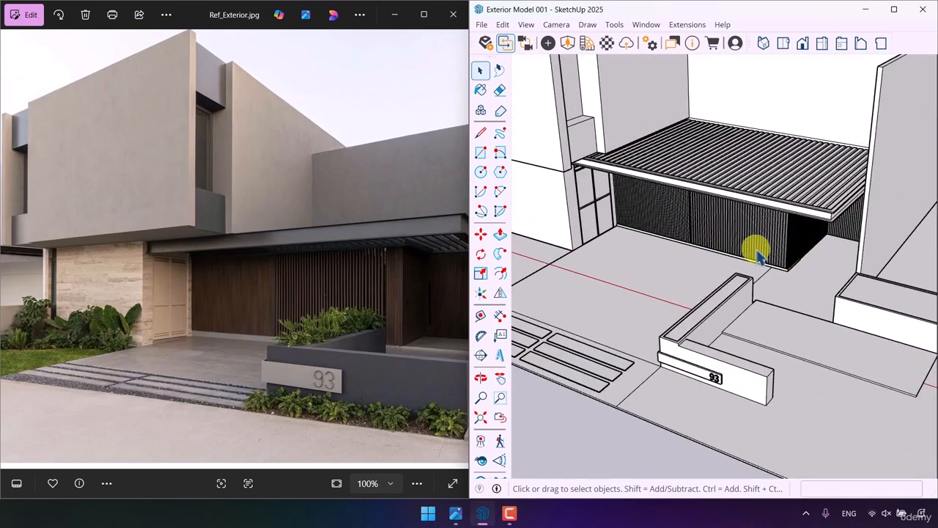
{"action": "scroll", "coordinate": [736, 243], "scroll_direction": "up", "scroll_amount": 3}
{"action": "middle_click_drag", "start_coordinate": [728, 247], "coordinate": [733, 182]}
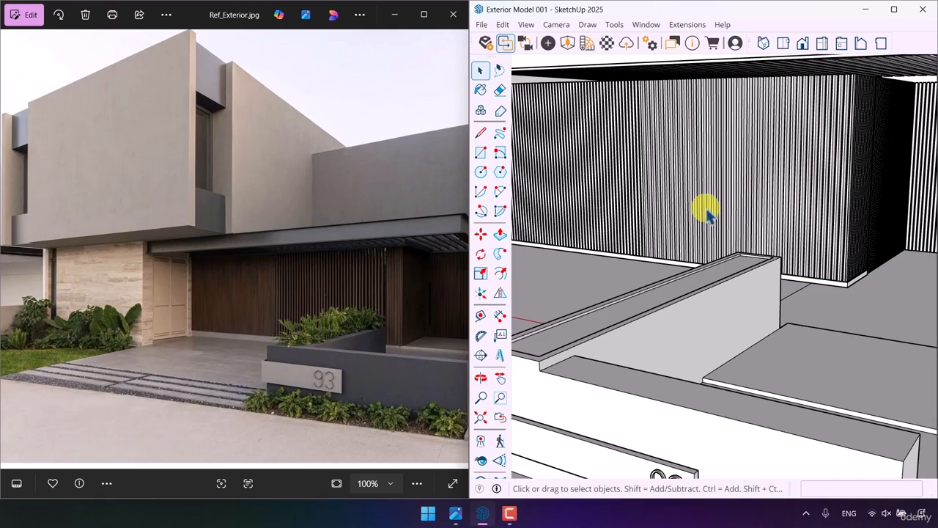
- Maximize the modelling window and open the edge settings of the model's current Simple Style for editing
{"action": "left_click", "coordinate": [893, 10]}
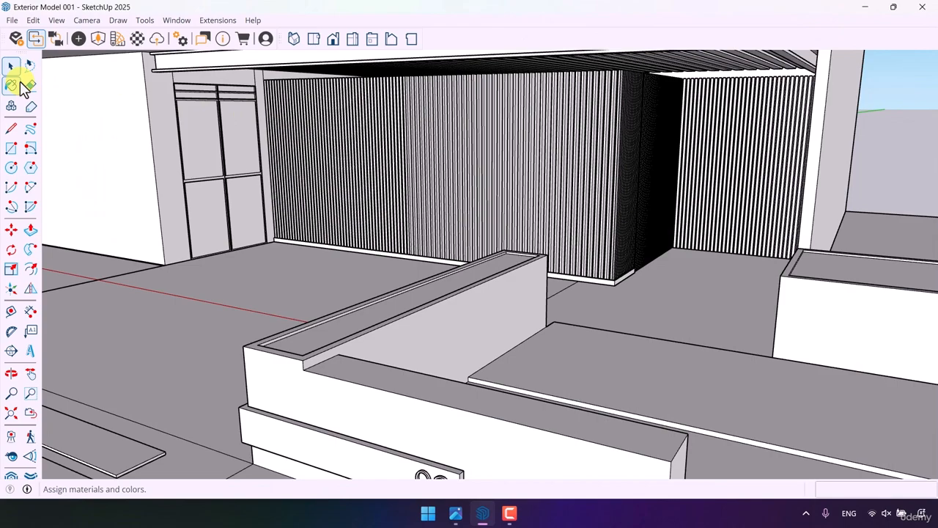
{"action": "left_click", "coordinate": [19, 83]}
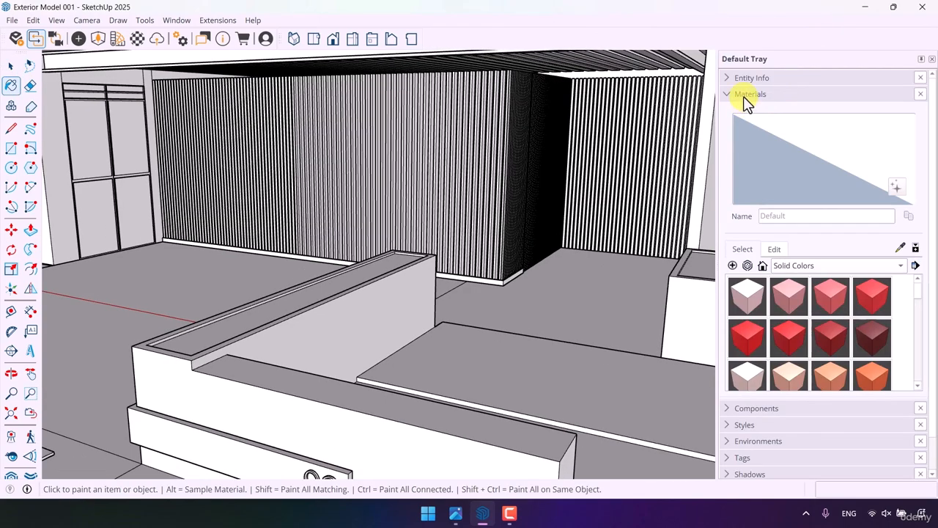
{"action": "left_click", "coordinate": [743, 96]}
{"action": "left_click", "coordinate": [744, 128]}
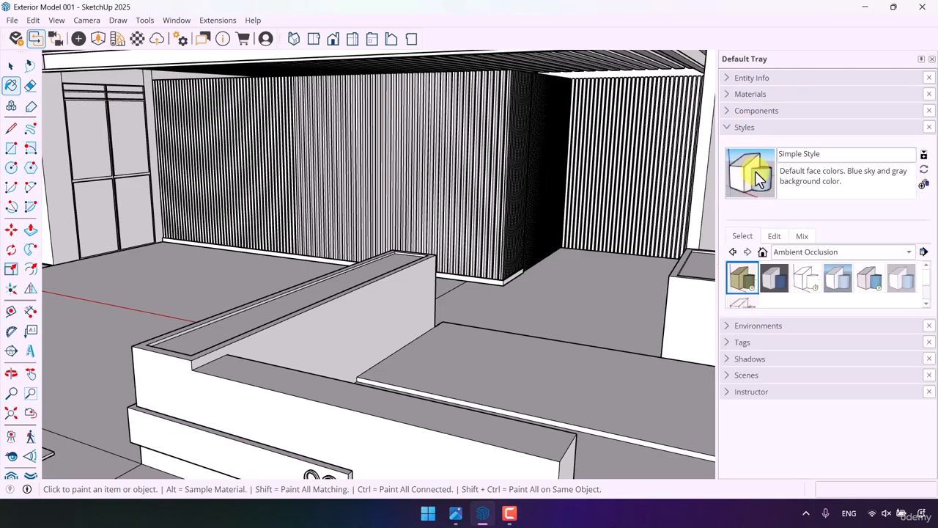
{"action": "left_click", "coordinate": [790, 252]}
{"action": "left_click", "coordinate": [796, 226]}
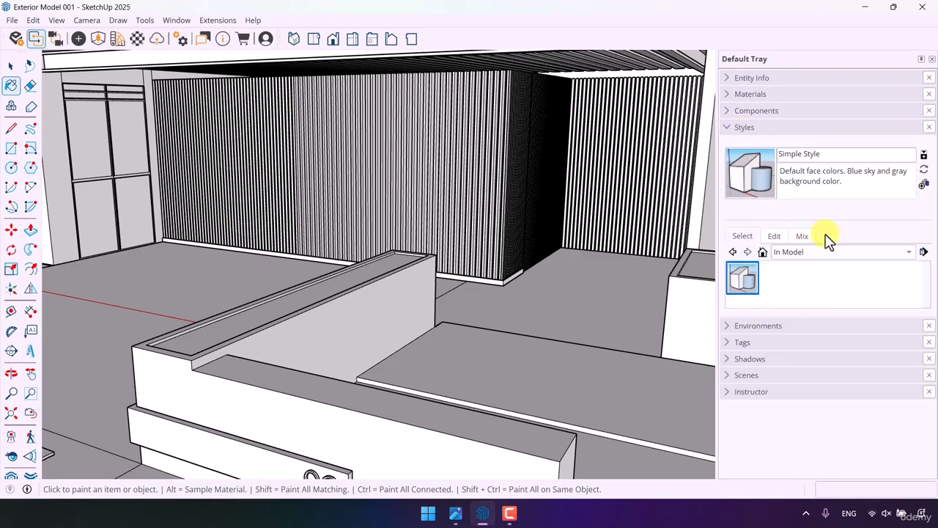
{"action": "left_click", "coordinate": [775, 237]}
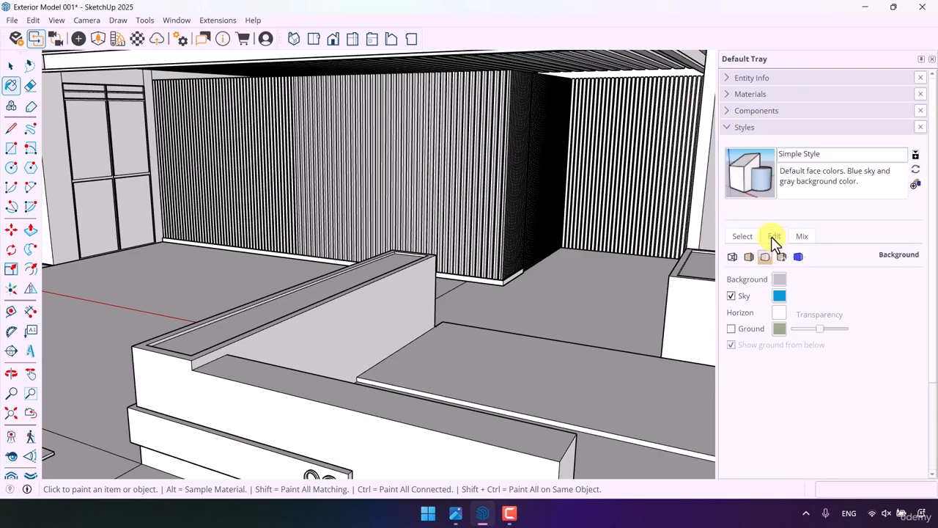
{"action": "left_click", "coordinate": [732, 258]}
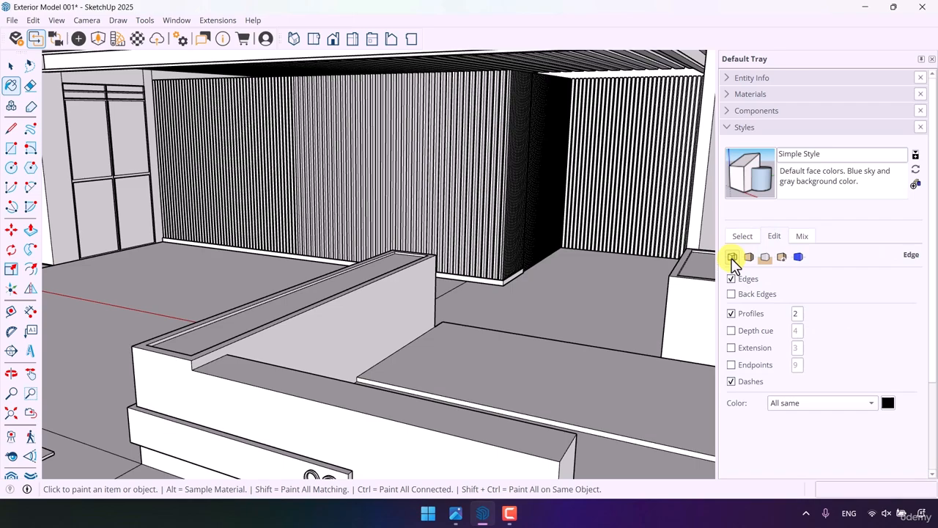
- Switch off the profile lines in the style and check the house with plain edges
{"action": "left_click", "coordinate": [731, 314]}
{"action": "scroll", "coordinate": [569, 252], "scroll_direction": "down", "scroll_amount": 10}
{"action": "middle_click_drag", "start_coordinate": [569, 251], "coordinate": [483, 290]}
{"action": "scroll", "coordinate": [429, 287], "scroll_direction": "up", "scroll_amount": 5}
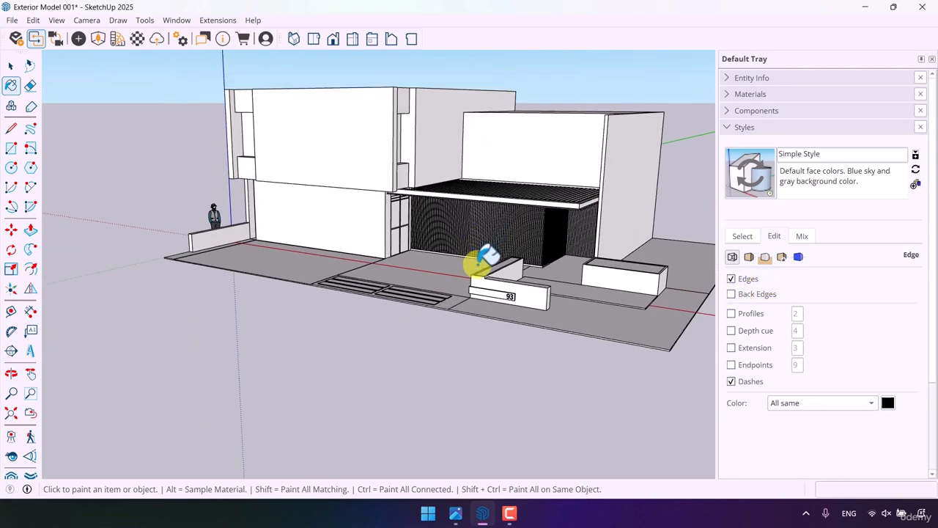
{"action": "scroll", "coordinate": [481, 262], "scroll_direction": "down", "scroll_amount": 5}
{"action": "scroll", "coordinate": [483, 253], "scroll_direction": "up", "scroll_amount": 7}
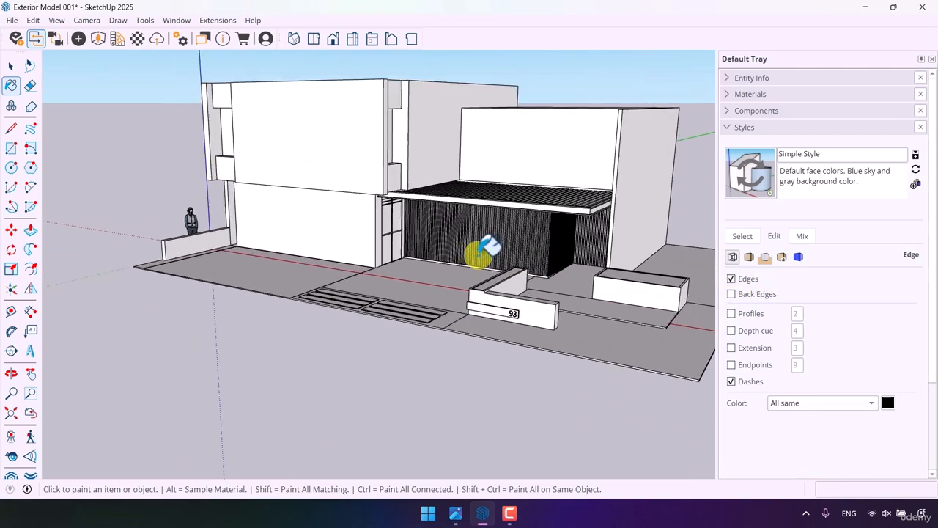
- Switch off the edges in the style and check the house without any outlines
{"action": "left_click", "coordinate": [731, 280]}
{"action": "scroll", "coordinate": [493, 268], "scroll_direction": "down", "scroll_amount": 4}
{"action": "mouse_move", "coordinate": [493, 268]}
{"action": "middle_mouse_down"}
{"action": "mouse_move", "coordinate": [489, 345]}
{"action": "mouse_move", "coordinate": [502, 257]}
{"action": "middle_mouse_up"}
{"action": "scroll", "coordinate": [502, 256], "scroll_direction": "up", "scroll_amount": 1}
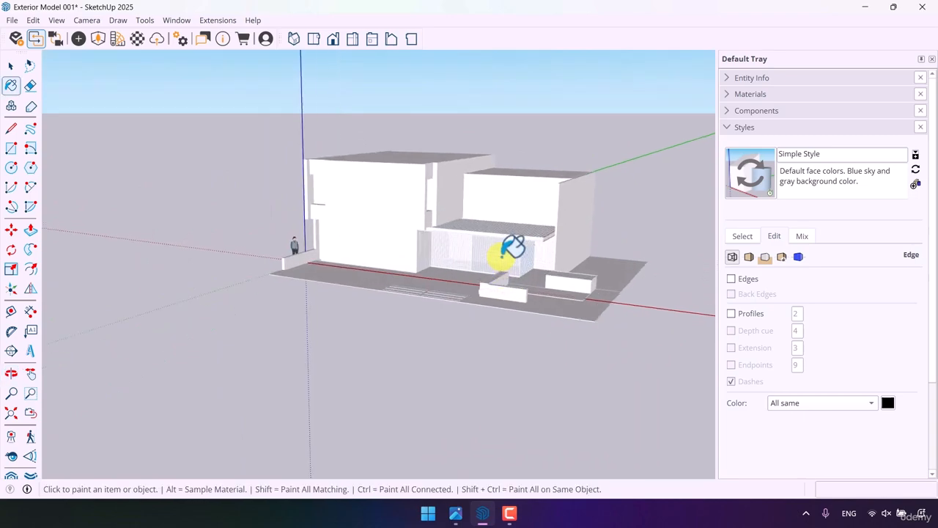
{"action": "scroll", "coordinate": [505, 253], "scroll_direction": "up", "scroll_amount": 3}
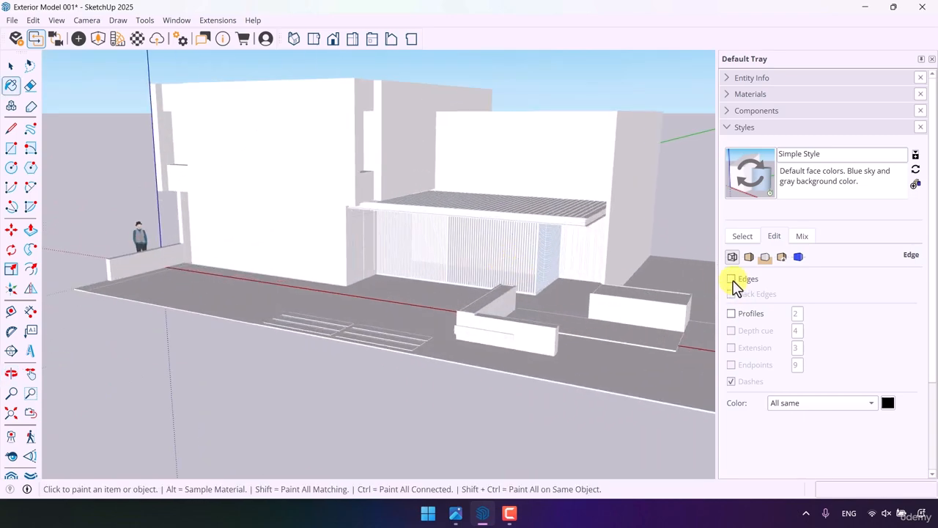
- Enable profile lines in the style and set their thickness to 1
{"action": "left_click", "coordinate": [731, 313]}
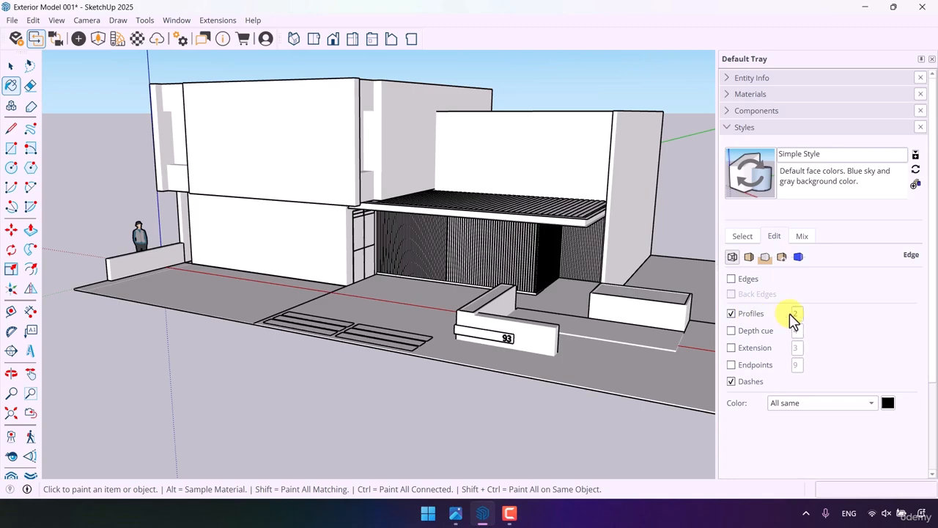
{"action": "type", "text": "1"}
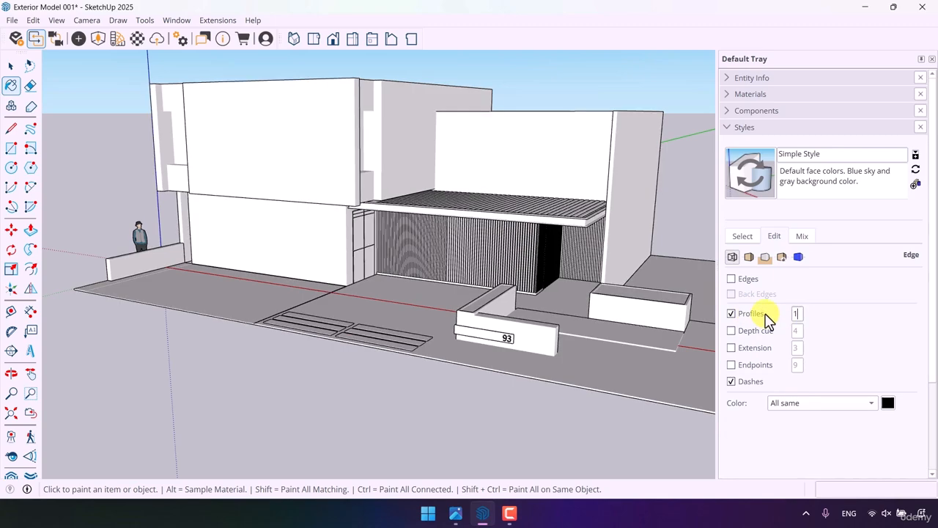
{"action": "scroll", "coordinate": [497, 295], "scroll_direction": "down", "scroll_amount": 3}
{"action": "mouse_move", "coordinate": [497, 294]}
{"action": "middle_mouse_down"}
{"action": "mouse_move", "coordinate": [483, 344]}
{"action": "mouse_move", "coordinate": [440, 315]}
{"action": "middle_mouse_up"}
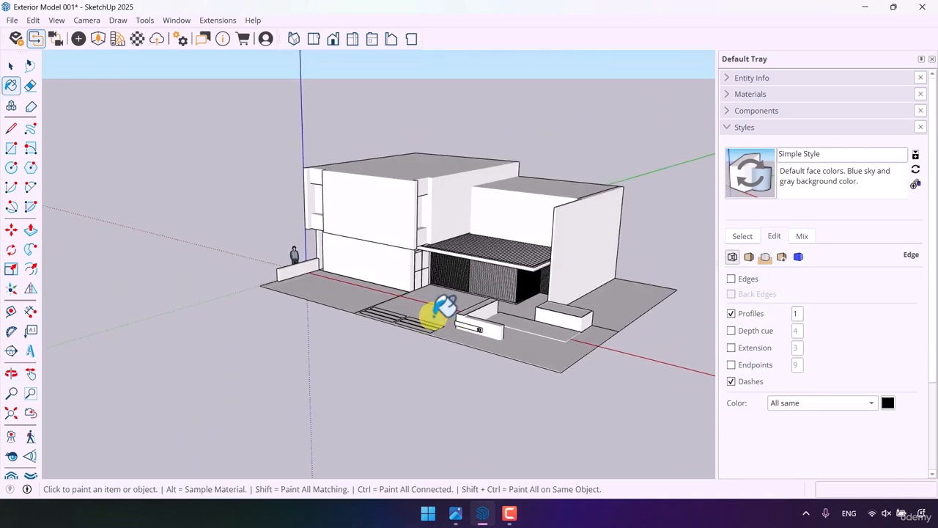
- Toggle the profile lines off and on to compare how the house and slatted walls look
{"action": "left_click", "coordinate": [732, 313]}
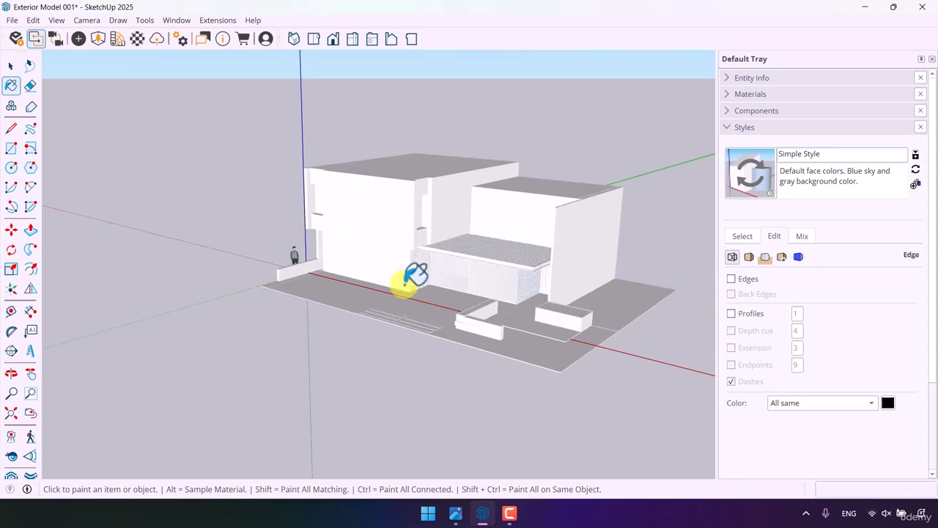
{"action": "mouse_move", "coordinate": [402, 283]}
{"action": "middle_mouse_down"}
{"action": "mouse_move", "coordinate": [476, 233]}
{"action": "mouse_move", "coordinate": [580, 235]}
{"action": "mouse_move", "coordinate": [428, 270]}
{"action": "mouse_move", "coordinate": [407, 323]}
{"action": "middle_mouse_up"}
{"action": "scroll", "coordinate": [454, 248], "scroll_direction": "up", "scroll_amount": 3}
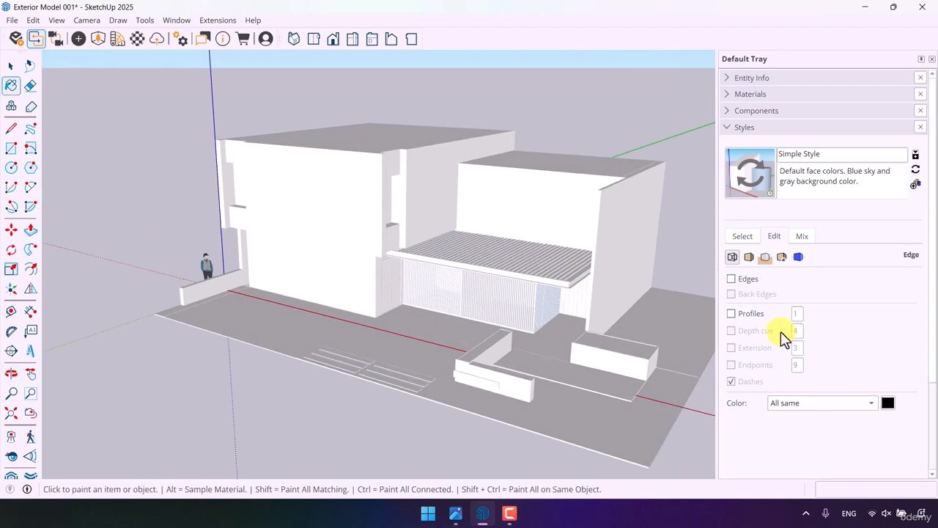
{"action": "left_click", "coordinate": [731, 314]}
{"action": "scroll", "coordinate": [455, 301], "scroll_direction": "up", "scroll_amount": 3}
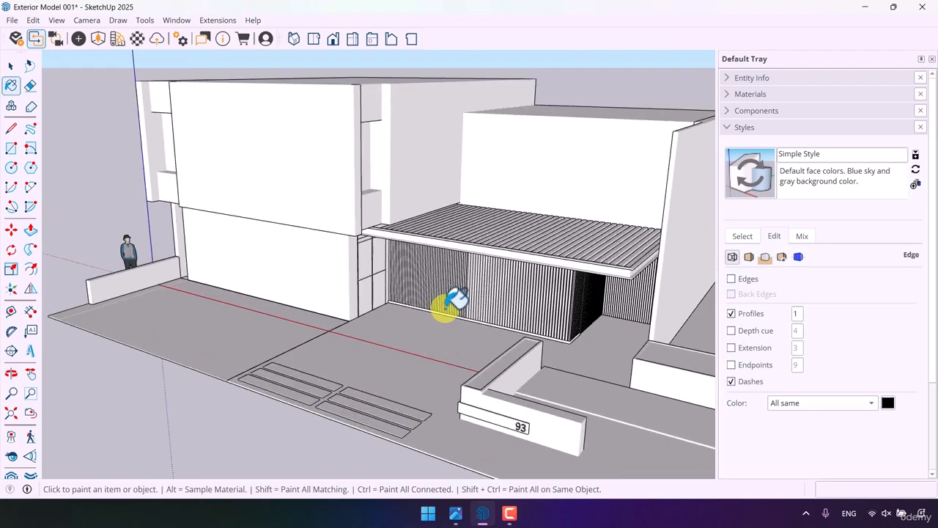
{"action": "scroll", "coordinate": [444, 293], "scroll_direction": "down", "scroll_amount": 5}
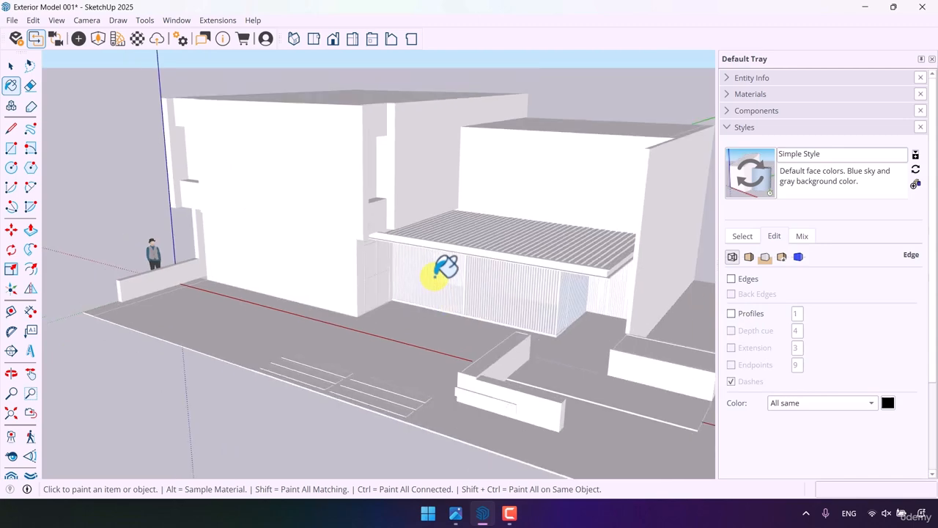
{"action": "left_click", "coordinate": [731, 314]}
- Turn the edges of the style on alongside the profile lines
{"action": "left_click", "coordinate": [10, 66]}
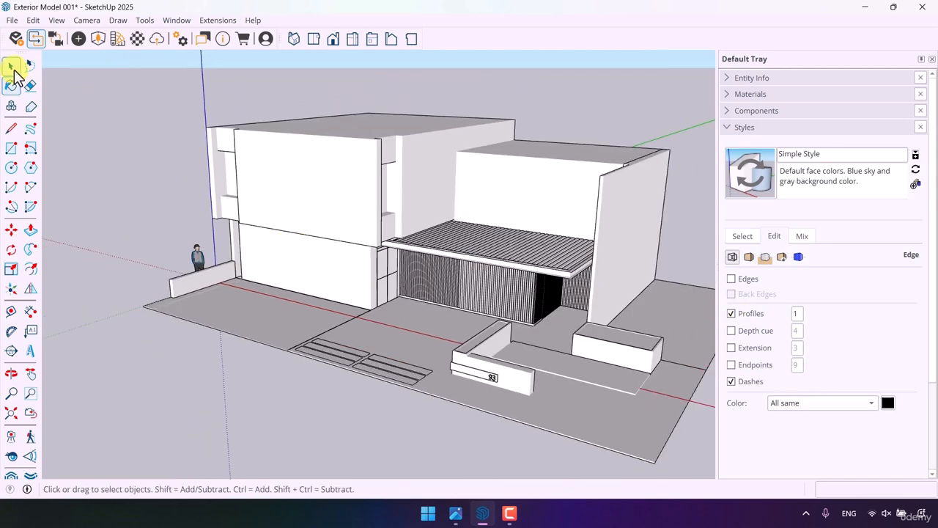
{"action": "scroll", "coordinate": [312, 164], "scroll_direction": "down", "scroll_amount": 3}
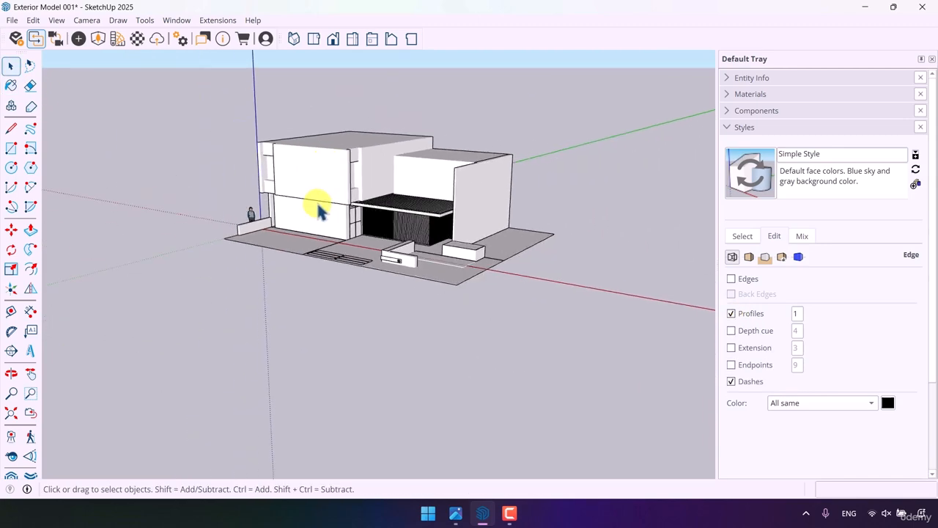
{"action": "left_click", "coordinate": [732, 278]}
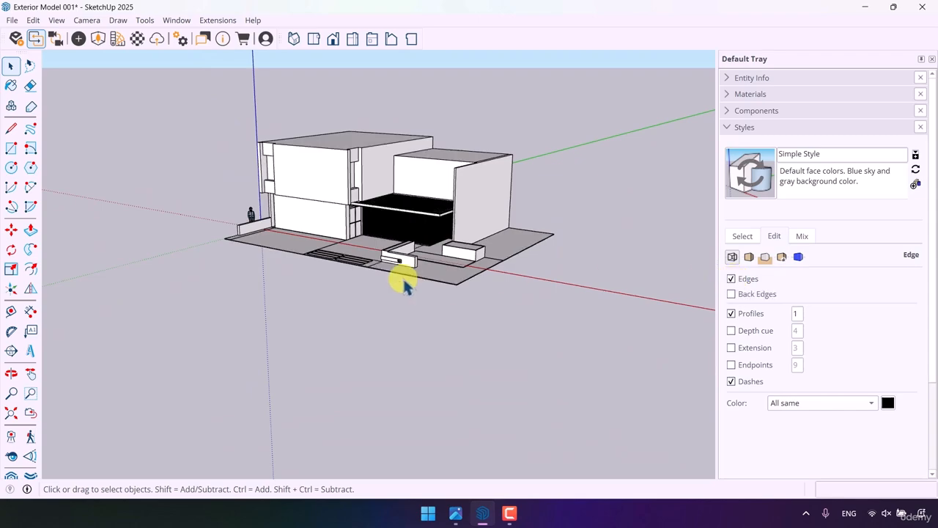
- Position the camera at the front corner of the plot beside the planter and look around to frame the whole facade
{"action": "middle_click_drag", "start_coordinate": [404, 276], "coordinate": [435, 345]}
{"action": "scroll", "coordinate": [362, 290], "scroll_direction": "up", "scroll_amount": 5}
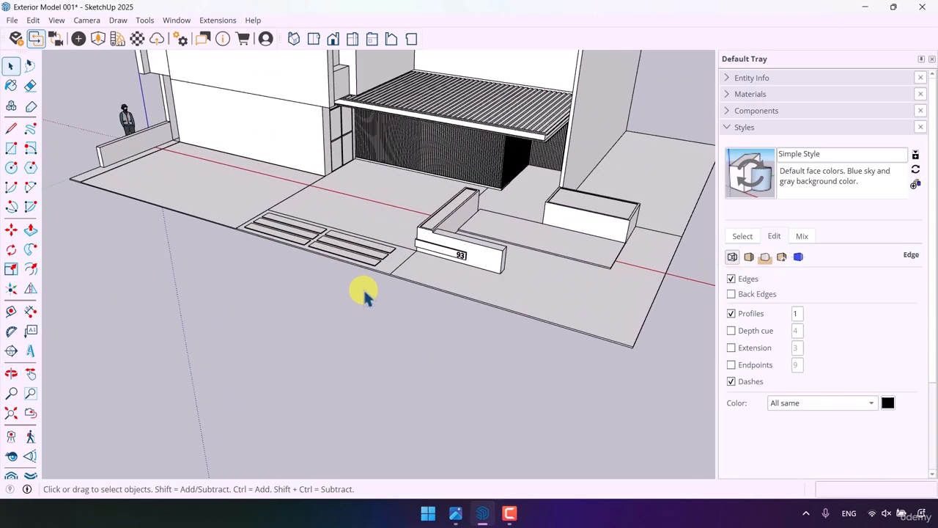
{"action": "left_click", "coordinate": [12, 437]}
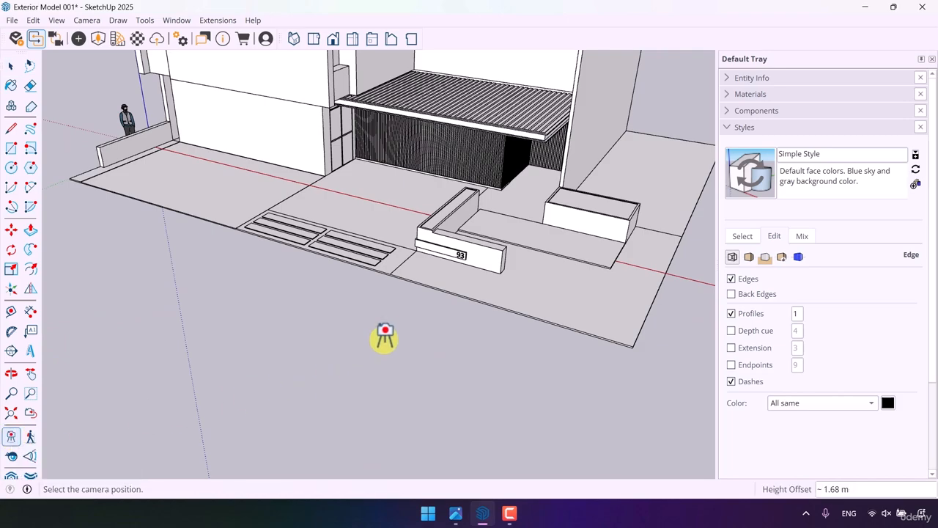
{"action": "left_click", "coordinate": [631, 338]}
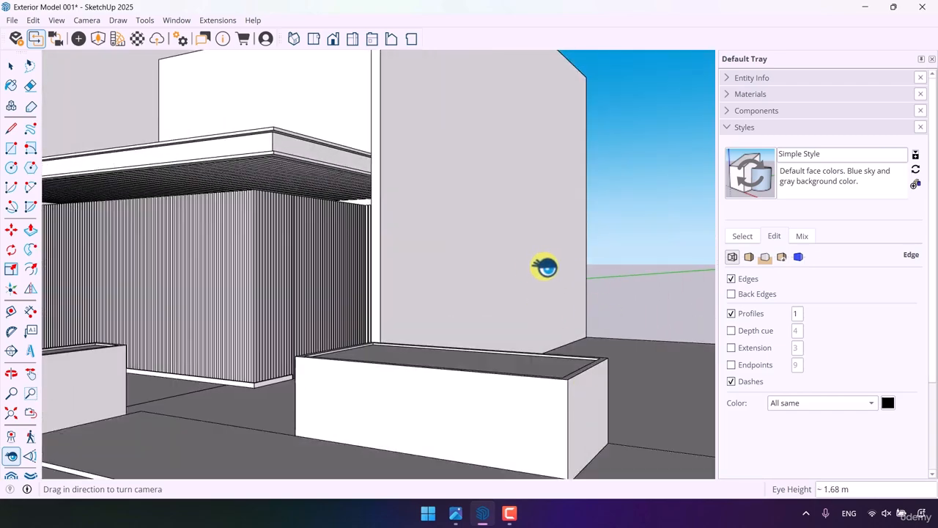
{"action": "left_click_drag", "start_coordinate": [544, 267], "coordinate": [346, 219]}
{"action": "middle_click_drag", "start_coordinate": [347, 219], "coordinate": [415, 225]}
{"action": "scroll", "coordinate": [421, 240], "scroll_direction": "down", "scroll_amount": 5}
{"action": "scroll", "coordinate": [421, 241], "scroll_direction": "down", "scroll_amount": 5}
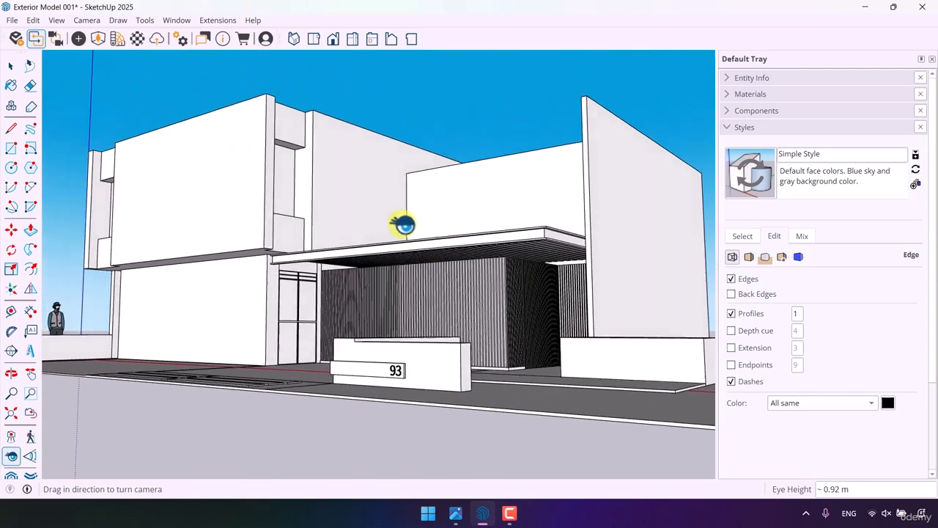
{"action": "middle_click_drag", "start_coordinate": [387, 230], "coordinate": [423, 247]}
{"action": "left_click_drag", "start_coordinate": [423, 247], "coordinate": [414, 246]}
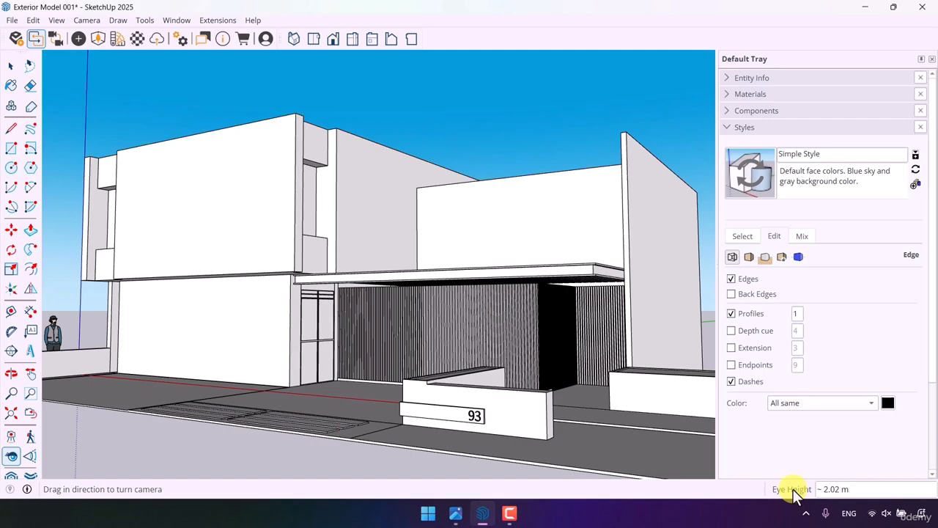
- Try camera eye heights of 4 m and 1 m, and settle on 1.80 m
{"action": "key", "text": "Return"}
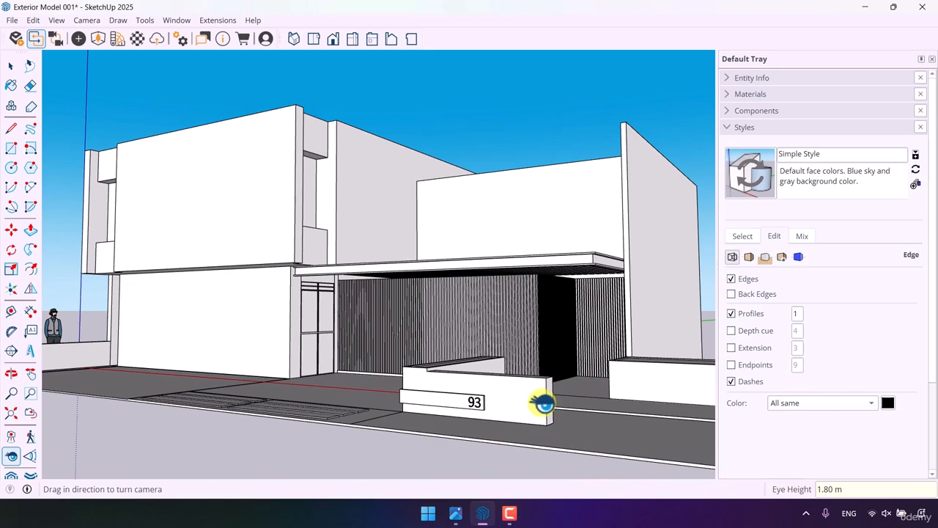
{"action": "type", "text": "4"}
{"action": "key", "text": "Return"}
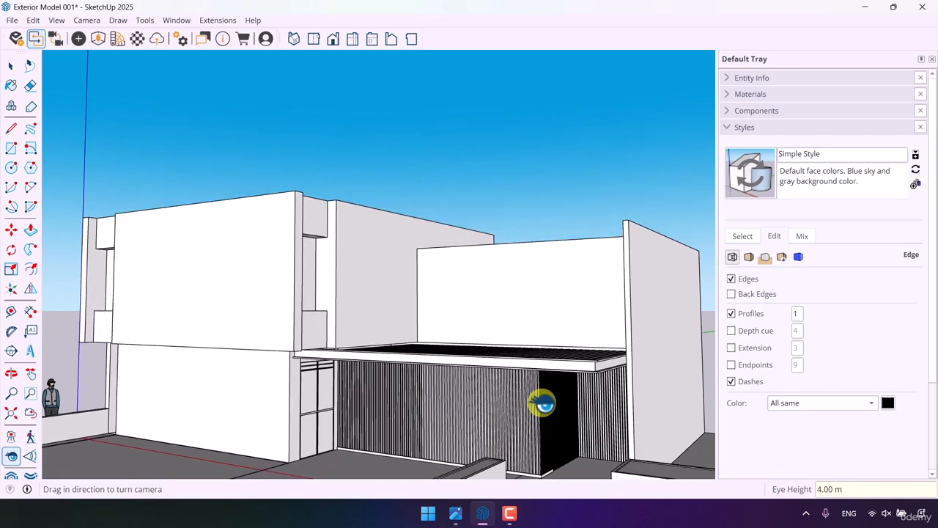
{"action": "type", "text": "1.2"}
{"action": "key", "text": "Return"}
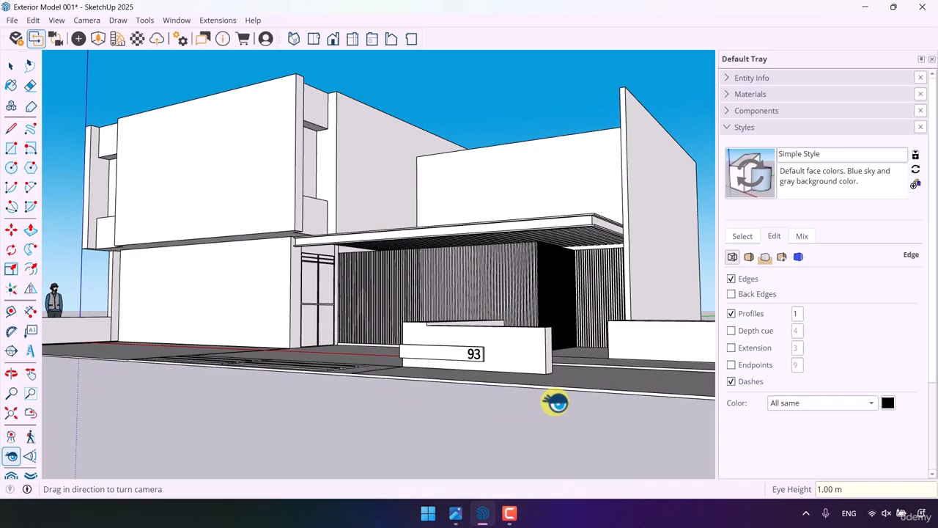
{"action": "key", "text": "Return"}
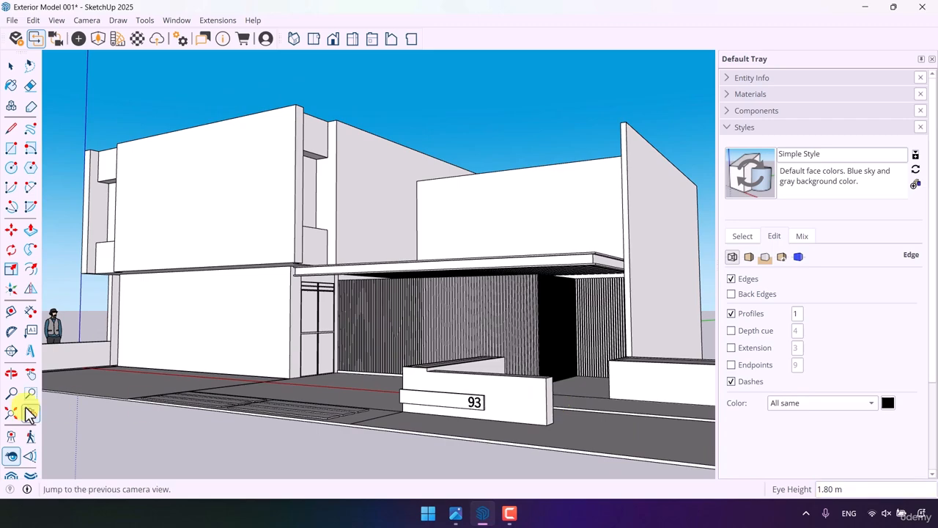
- Widen the camera's field of view to 46 degrees
{"action": "left_click", "coordinate": [28, 458]}
{"action": "left_click_drag", "start_coordinate": [396, 266], "coordinate": [517, 325]}
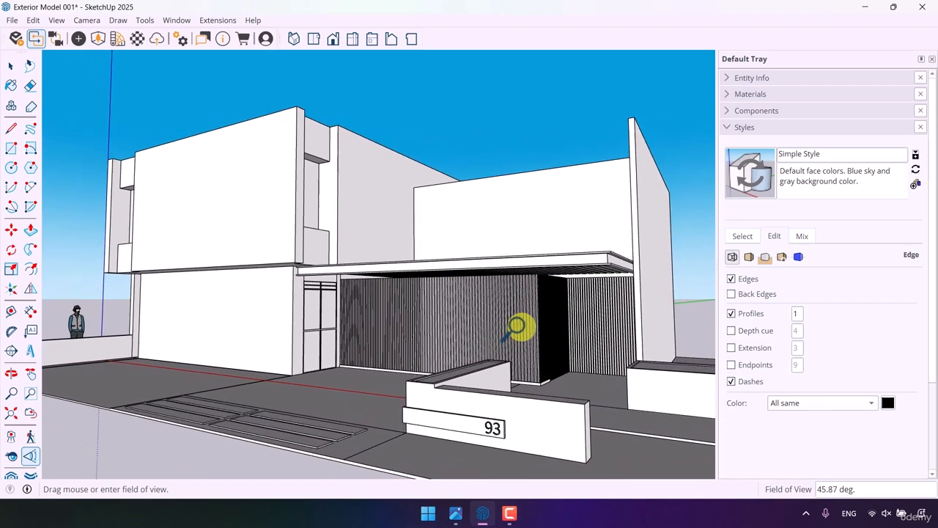
{"action": "key", "text": "Return"}
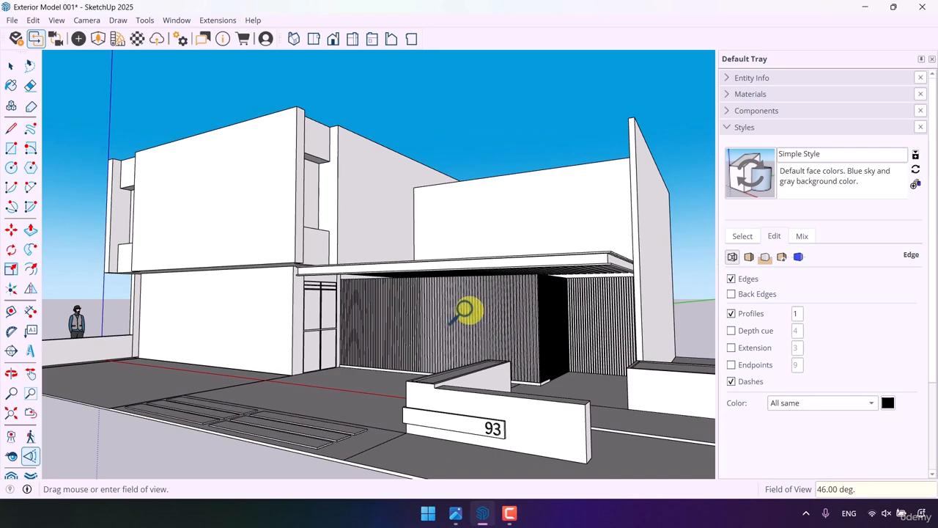
- Switch the view to two-point perspective, readjust the camera with Look Around, and apply two-point perspective again
{"action": "left_click", "coordinate": [90, 25]}
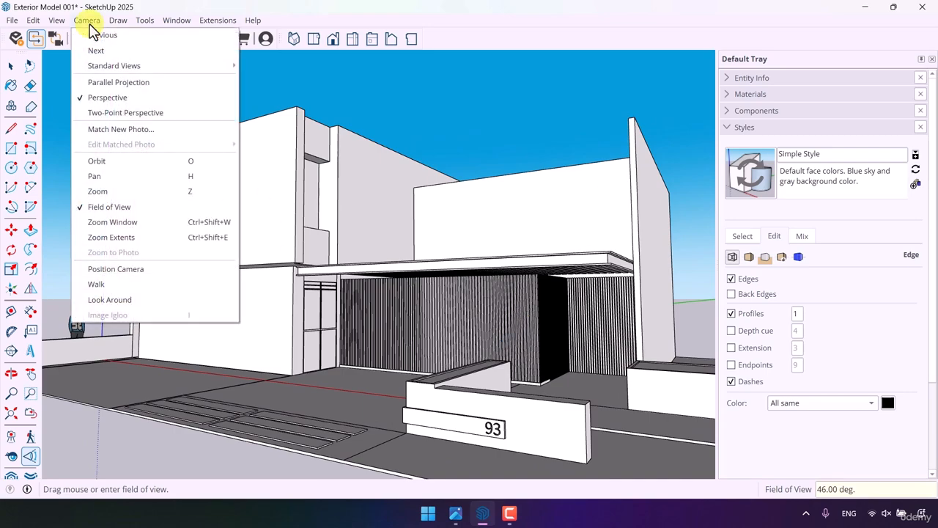
{"action": "left_click", "coordinate": [97, 109]}
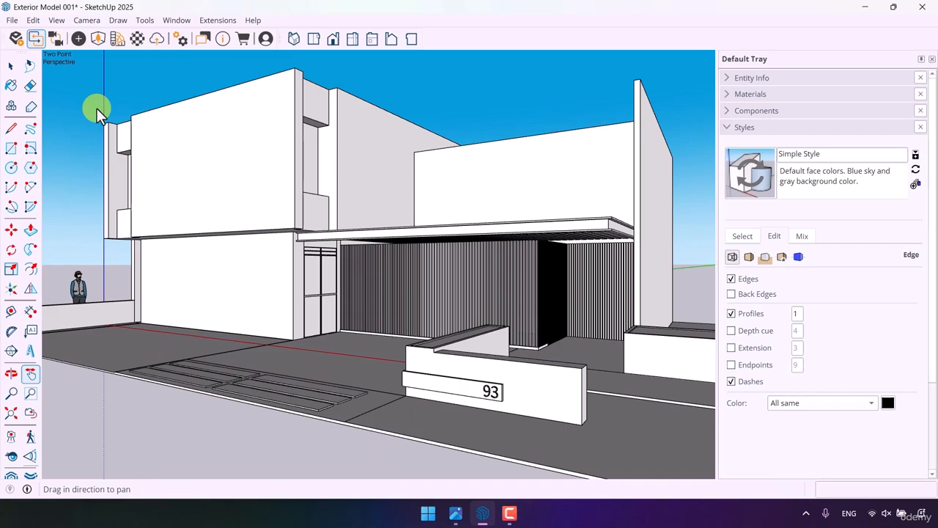
{"action": "left_click", "coordinate": [11, 456]}
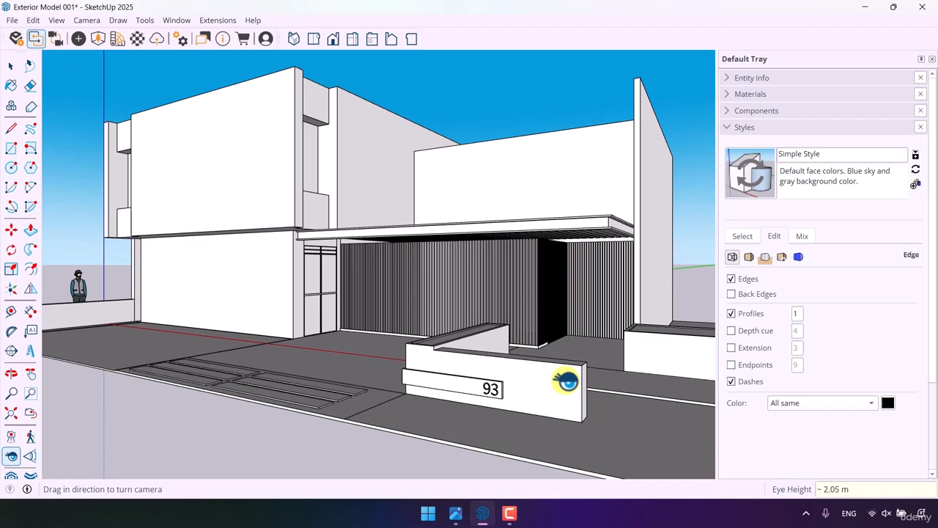
{"action": "left_click", "coordinate": [88, 20]}
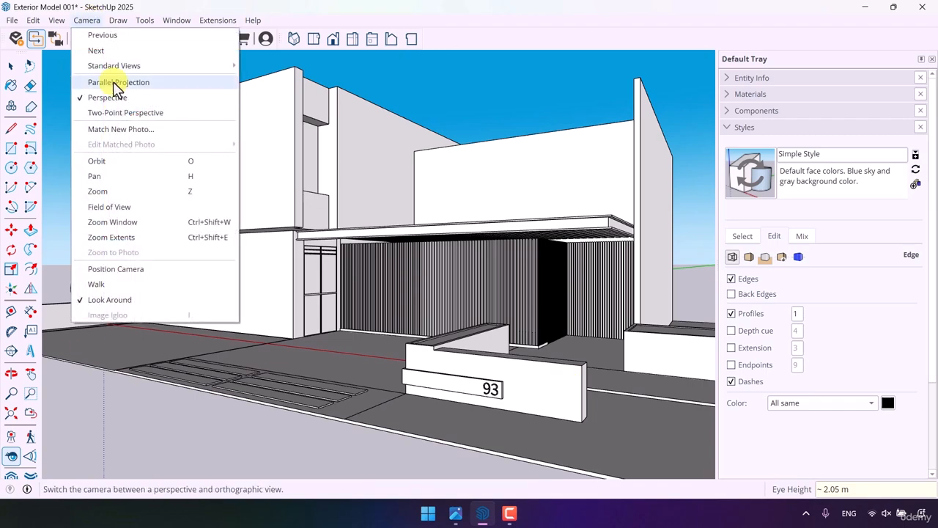
{"action": "left_click", "coordinate": [117, 110]}
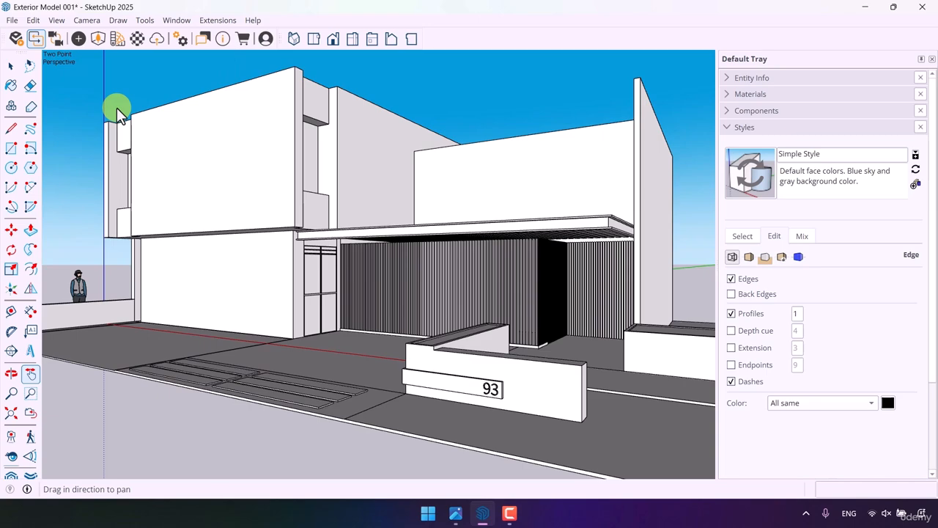
{"action": "key", "text": "space"}
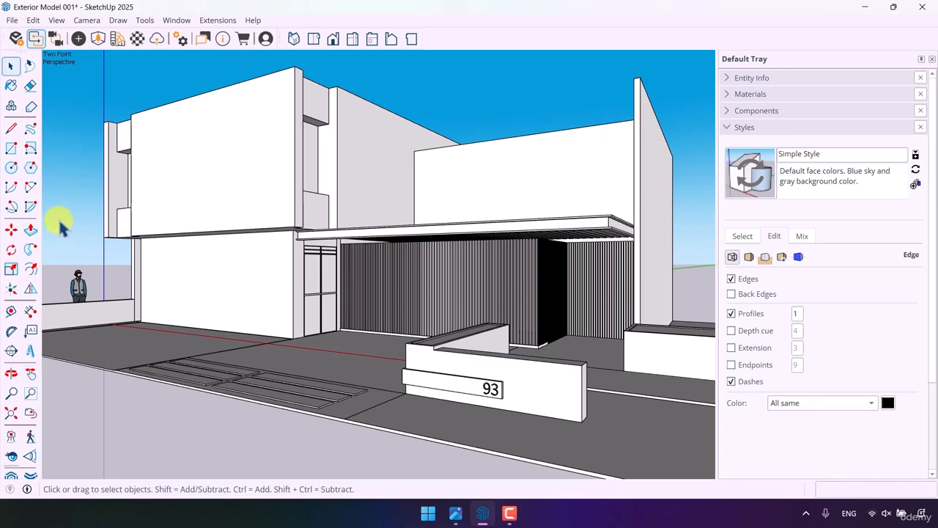
- Save the model and compare the framed view with the reference photo
{"action": "key", "text": "ctrl+s"}
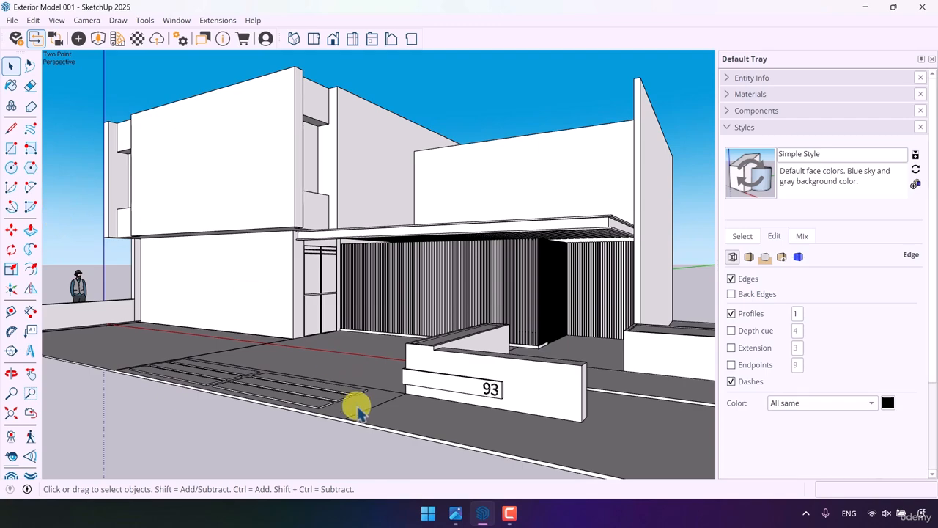
{"action": "left_click", "coordinate": [456, 512]}
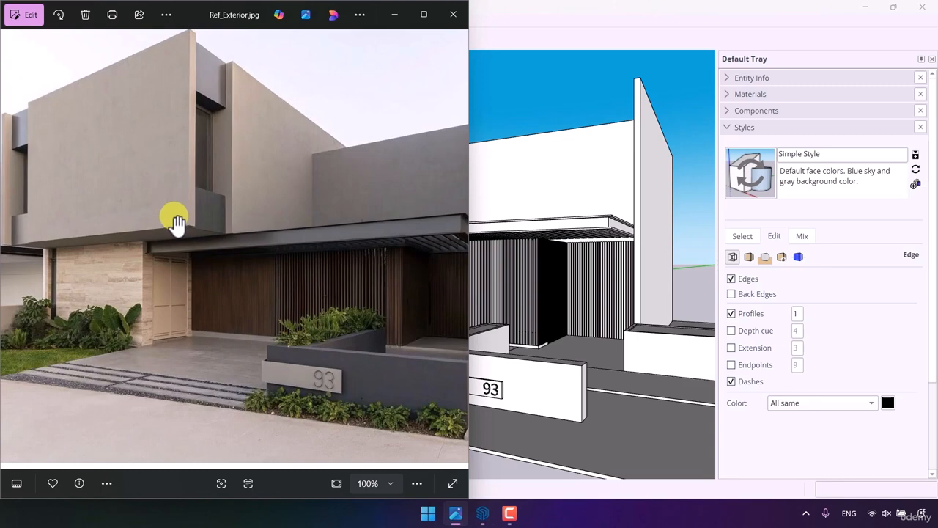
{"action": "left_click", "coordinate": [394, 13]}
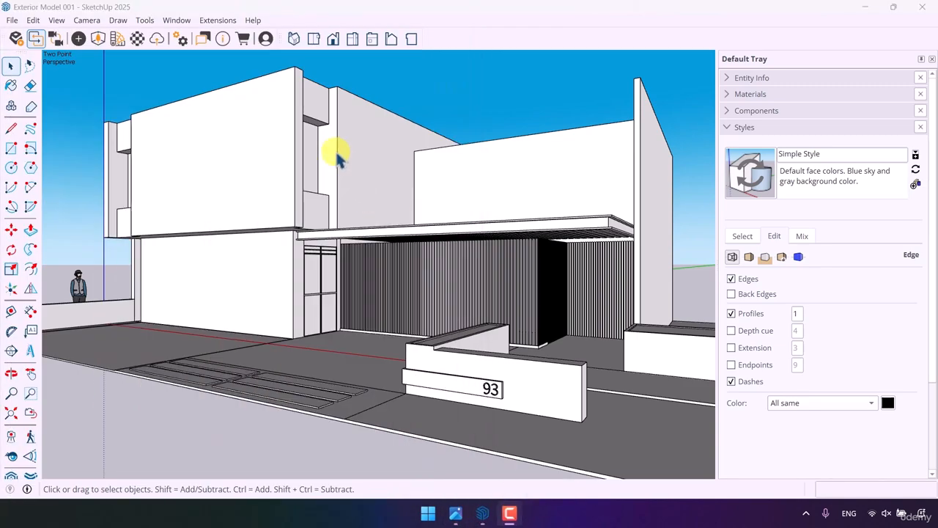